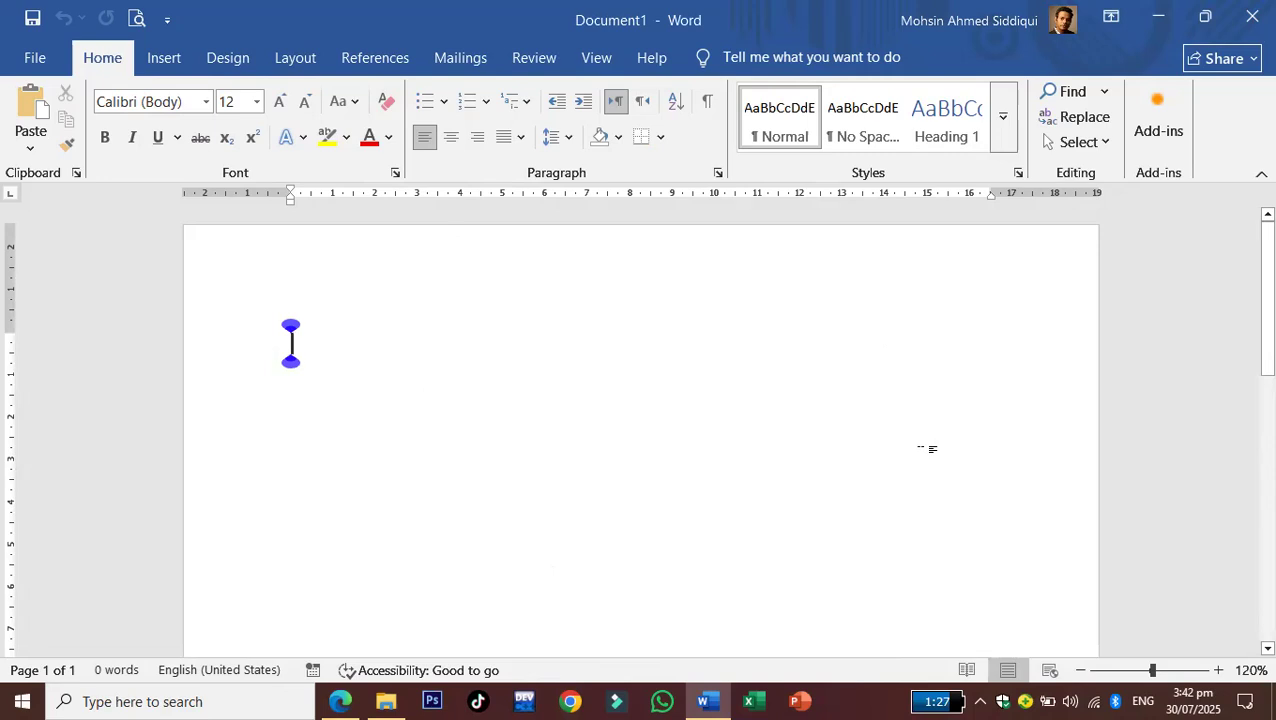
- Switch to the shortcuts PDF in Edge and look through the Word shortcut keys list on page 5
{"action": "left_click", "coordinate": [1157, 18]}
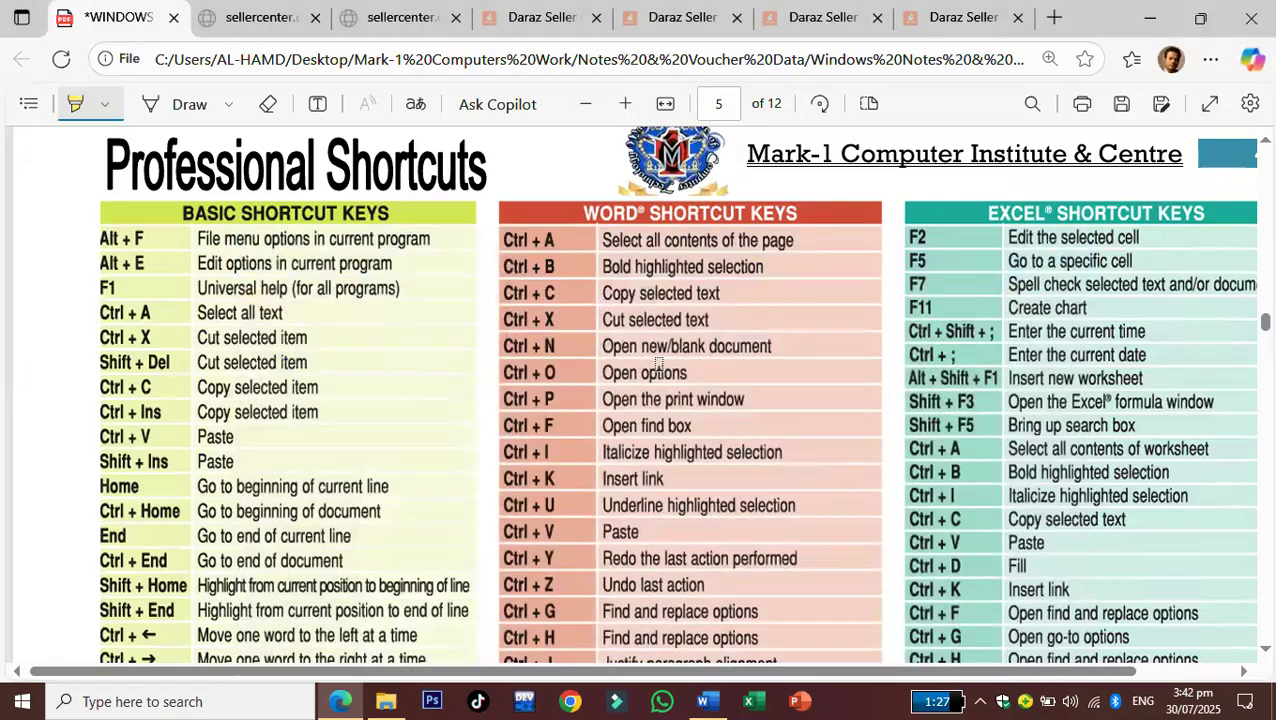
{"action": "scroll", "coordinate": [780, 312], "scroll_direction": "down", "scroll_amount": 6}
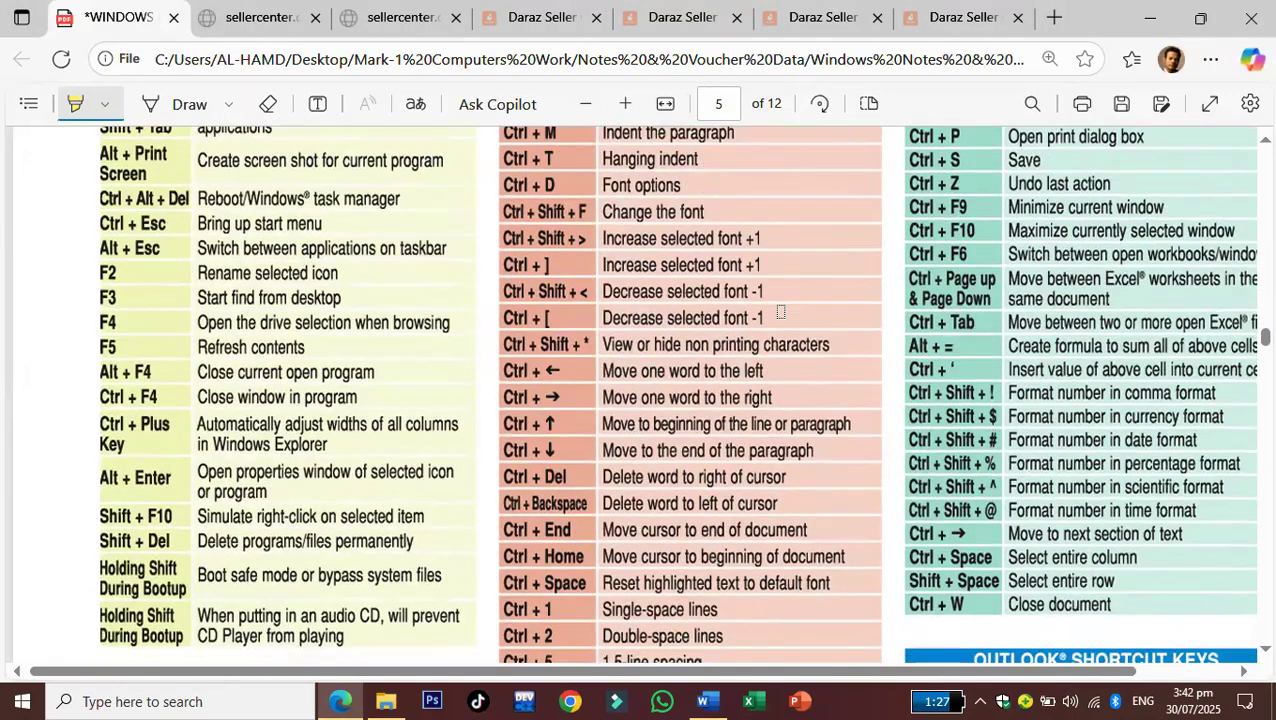
{"action": "scroll", "coordinate": [780, 312], "scroll_direction": "down", "scroll_amount": 4}
{"action": "scroll", "coordinate": [780, 312], "scroll_direction": "down", "scroll_amount": 1}
{"action": "scroll", "coordinate": [780, 312], "scroll_direction": "up", "scroll_amount": 2}
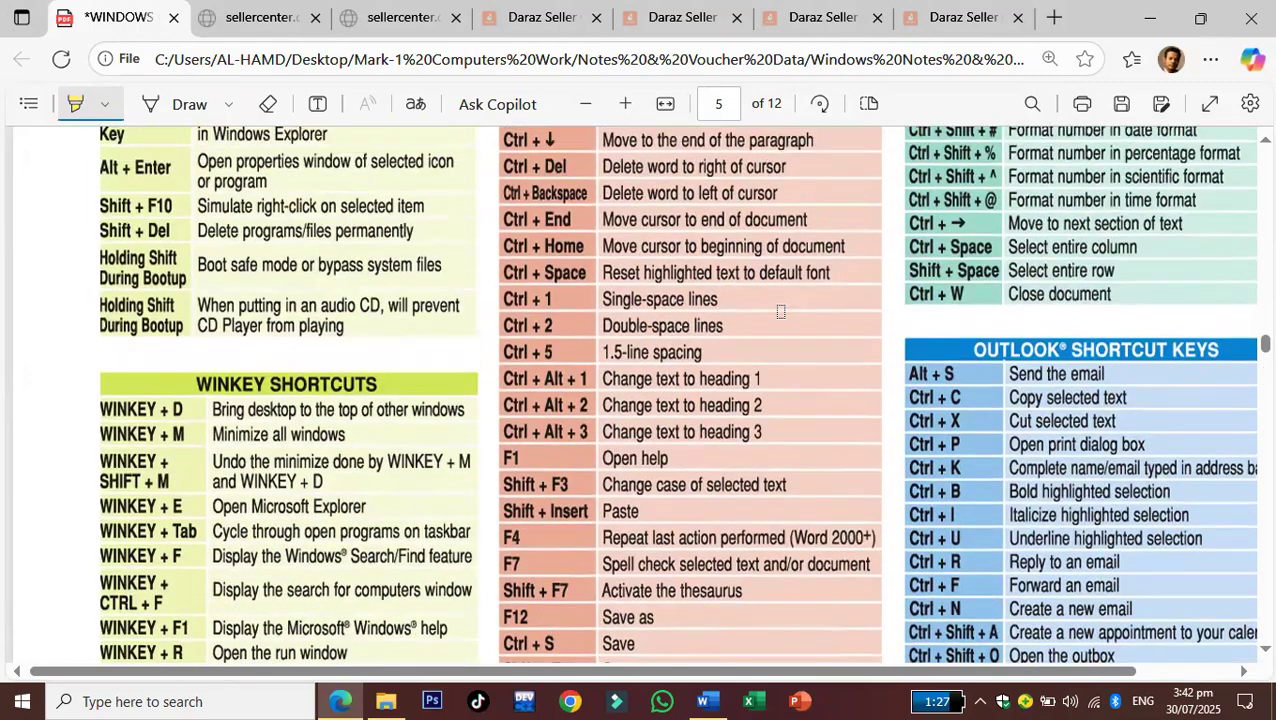
{"action": "scroll", "coordinate": [780, 312], "scroll_direction": "up", "scroll_amount": 4}
{"action": "scroll", "coordinate": [780, 312], "scroll_direction": "up", "scroll_amount": 2}
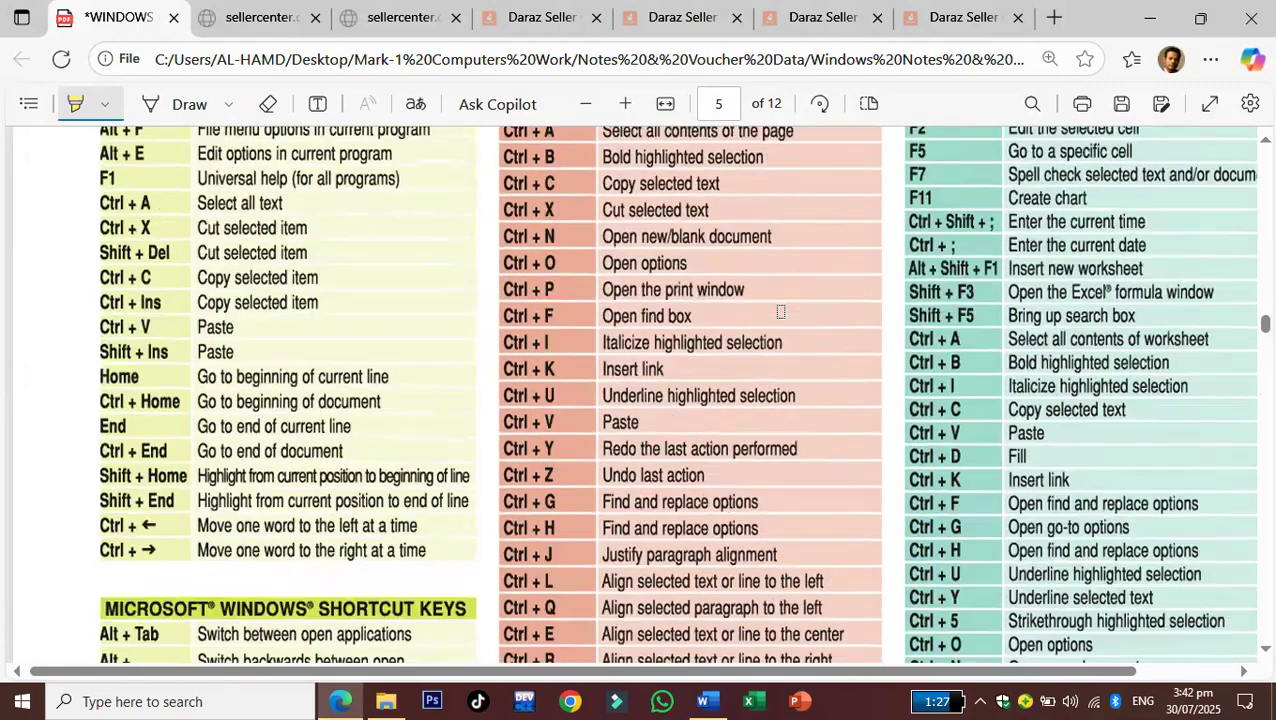
{"action": "scroll", "coordinate": [780, 312], "scroll_direction": "up", "scroll_amount": 1}
{"action": "scroll", "coordinate": [780, 312], "scroll_direction": "down", "scroll_amount": 1}
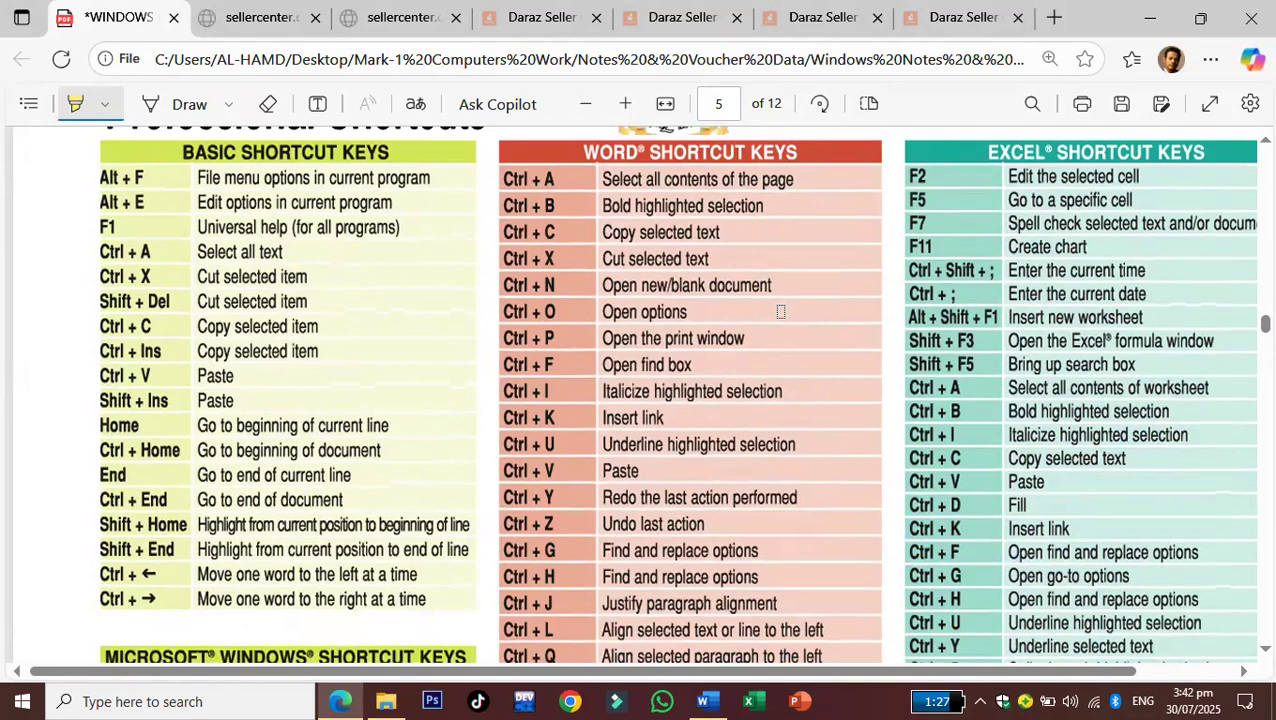
{"action": "scroll", "coordinate": [780, 312], "scroll_direction": "up", "scroll_amount": 1}
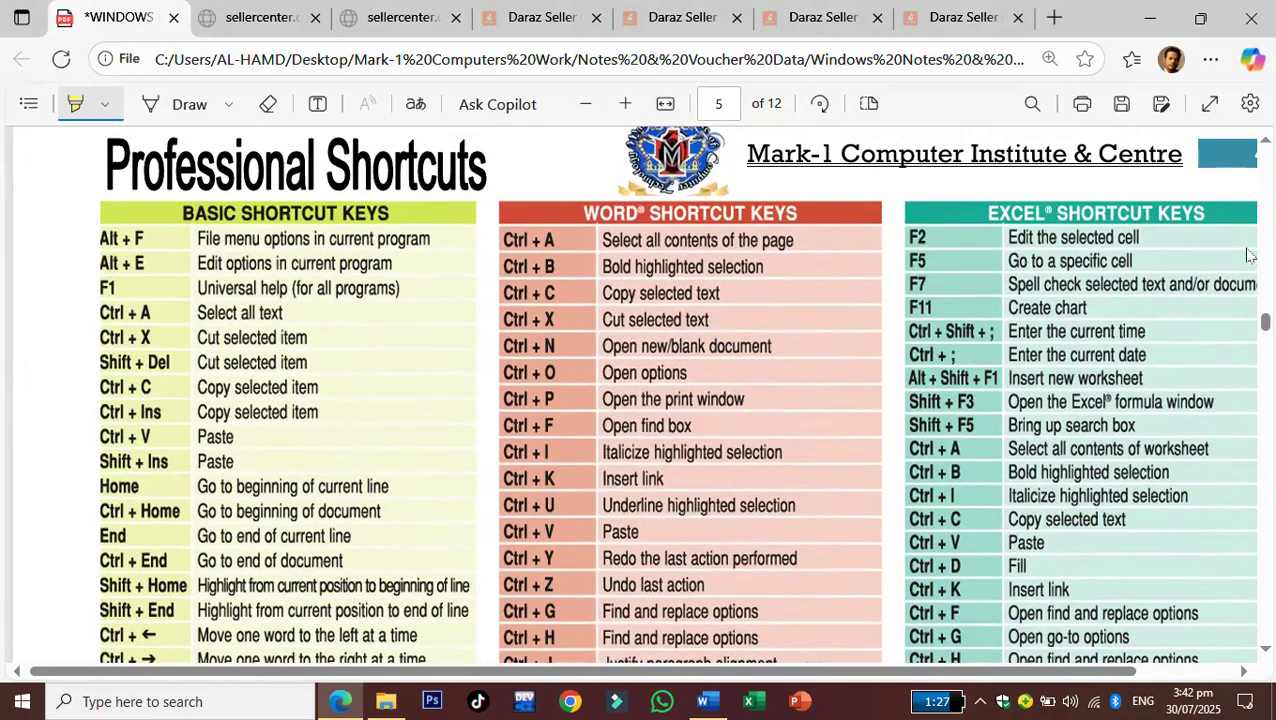
{"action": "scroll", "coordinate": [1248, 148], "scroll_direction": "up", "scroll_amount": 1}
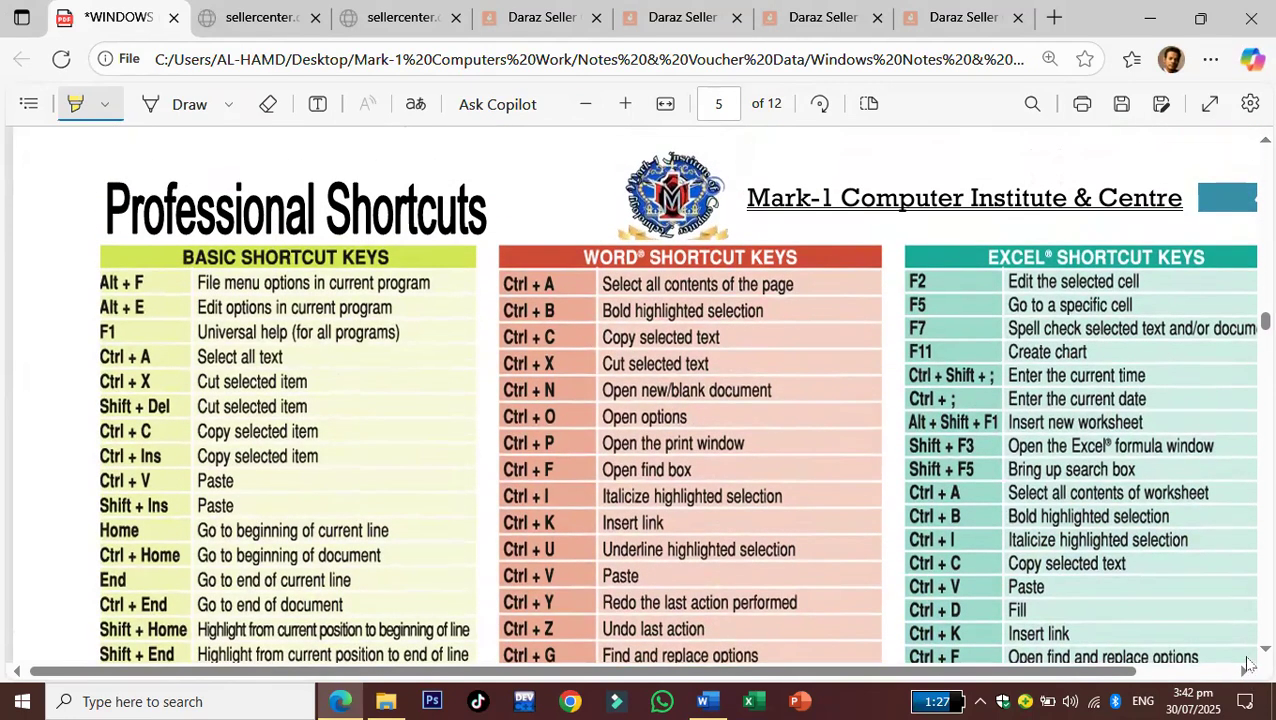
{"action": "scroll", "coordinate": [1248, 656], "scroll_direction": "down", "scroll_amount": 3}
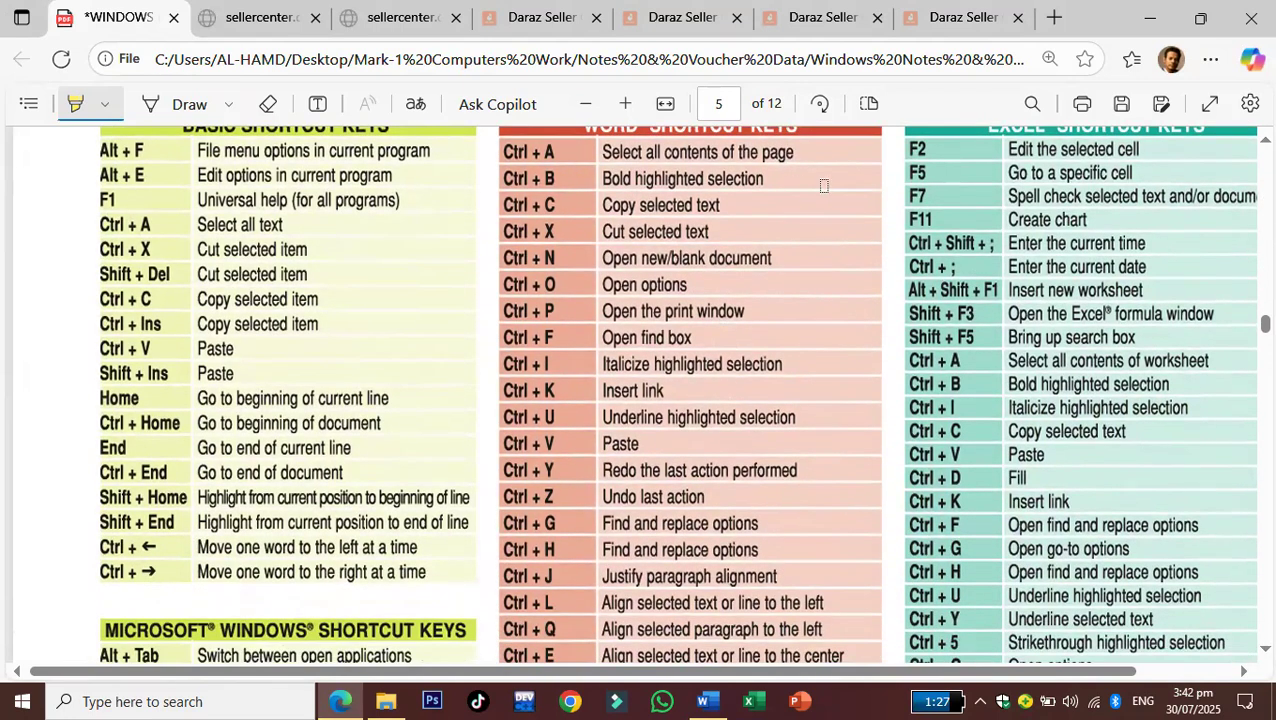
{"action": "left_click", "coordinate": [76, 112]}
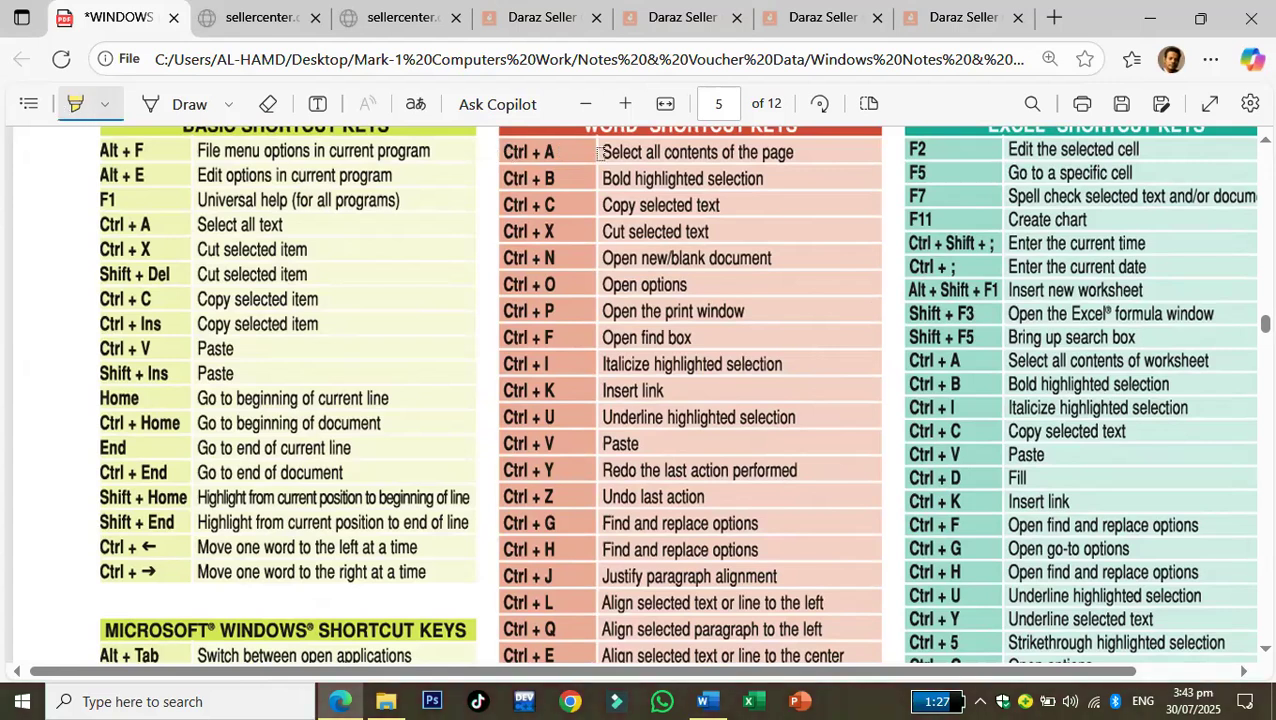
{"action": "left_click_drag", "start_coordinate": [505, 146], "coordinate": [569, 151]}
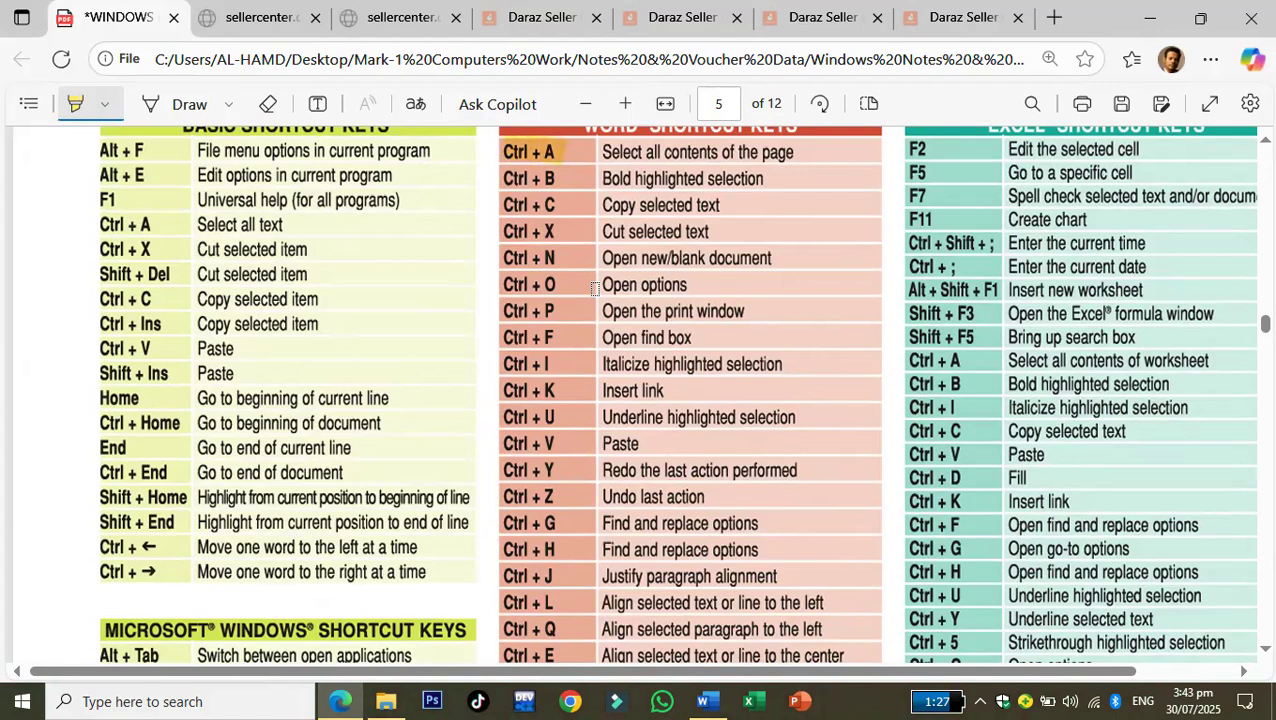
{"action": "left_click", "coordinate": [268, 104]}
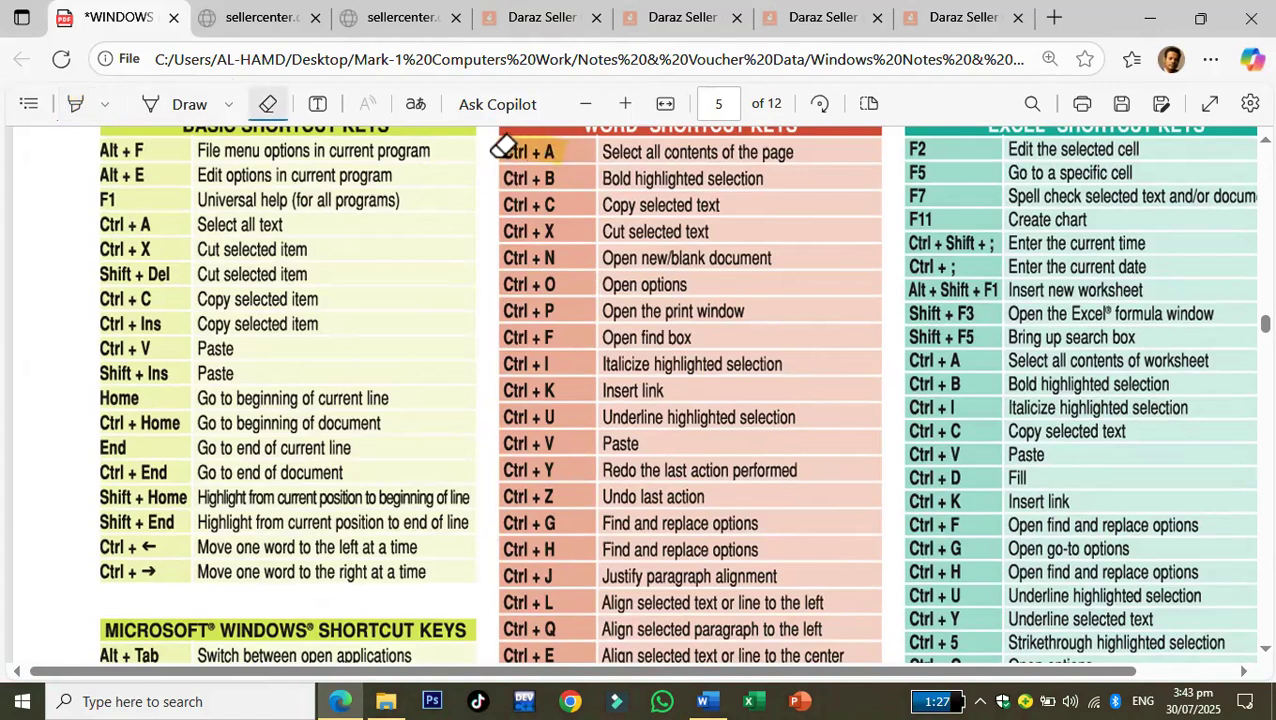
{"action": "left_click", "coordinate": [545, 140]}
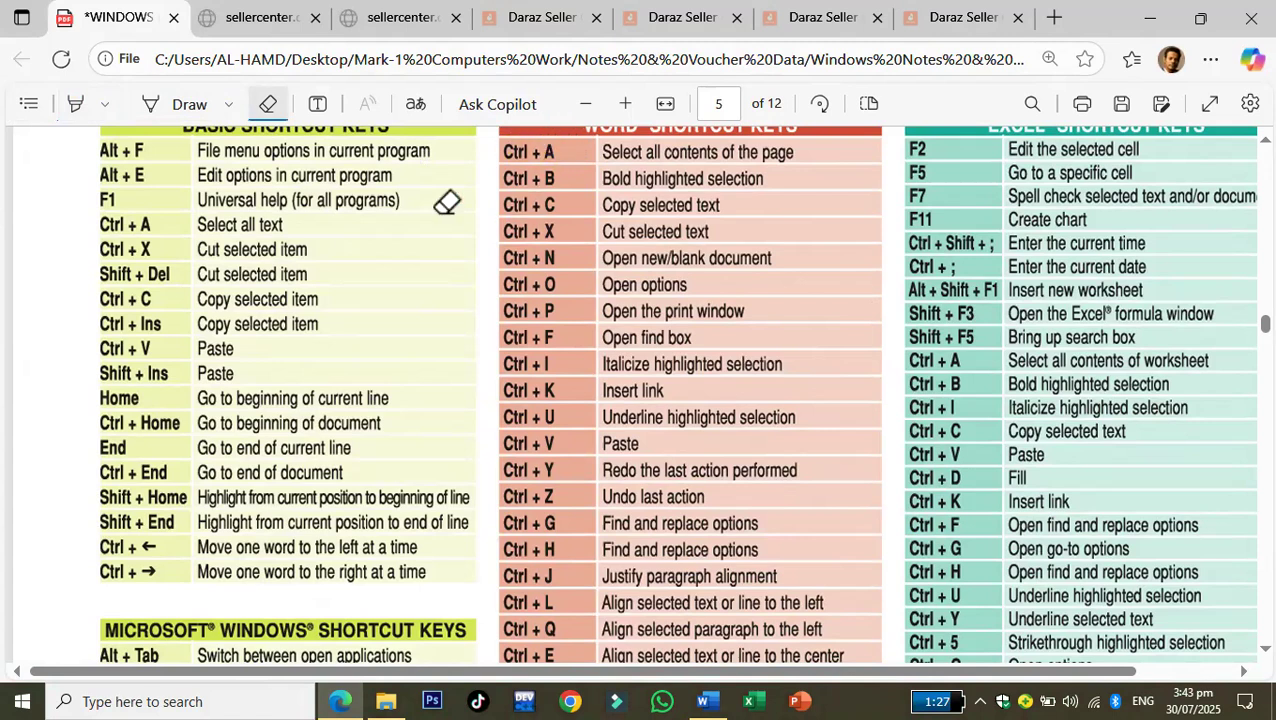
- Set the highlighter colour to green and highlight the Ctrl + A entry in the Word shortcut keys list
{"action": "left_click", "coordinate": [106, 104]}
{"action": "left_click", "coordinate": [170, 188]}
{"action": "left_click_drag", "start_coordinate": [560, 149], "coordinate": [458, 150]}
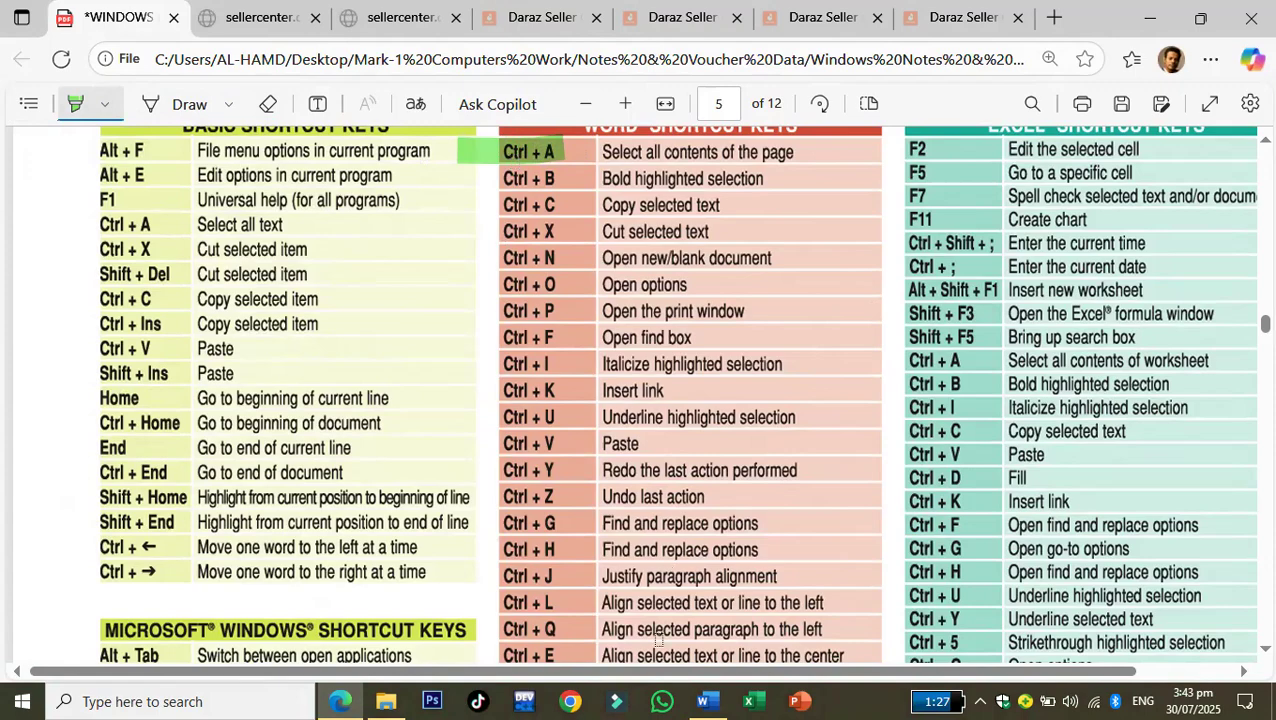
- Switch to the blank Word document, generate sample paragraphs with =rand(), and select the entire document
{"action": "left_click", "coordinate": [705, 701]}
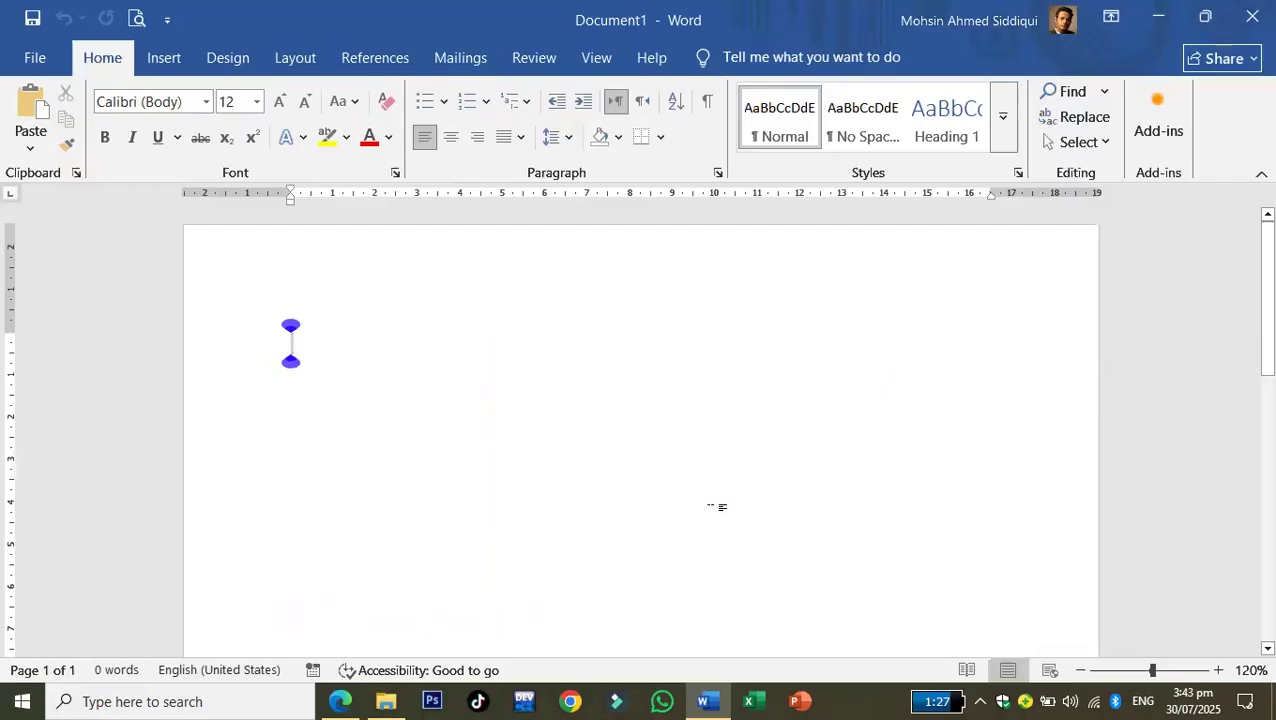
{"action": "type", "text": "=rand"}
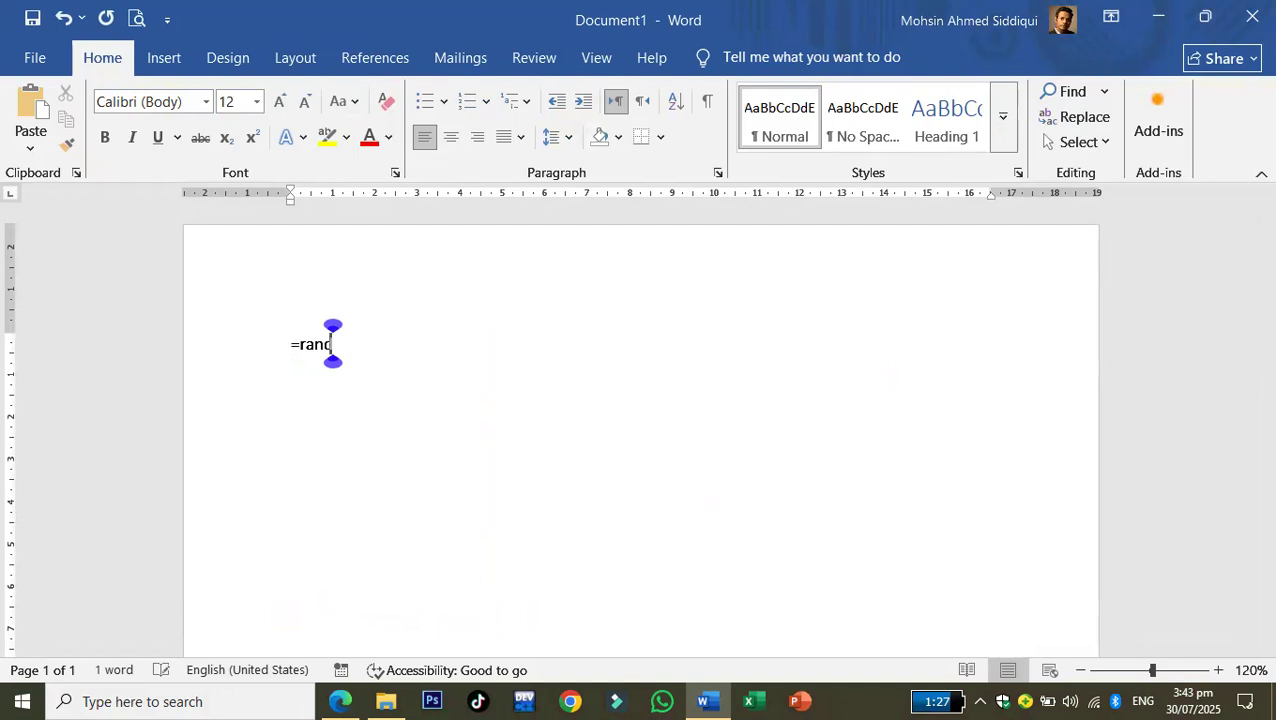
{"action": "type", "text": "()"}
{"action": "key", "text": "Return"}
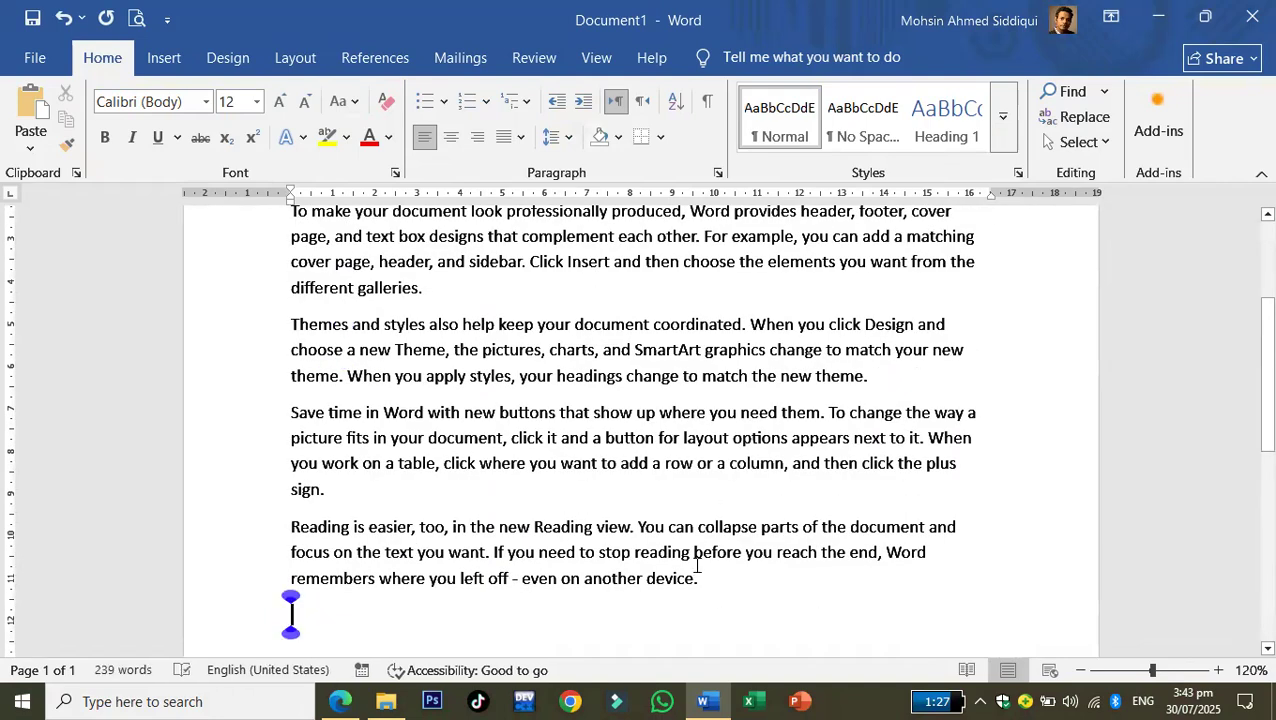
{"action": "key", "text": "ctrl+a"}
{"action": "scroll", "coordinate": [697, 568], "scroll_direction": "up", "scroll_amount": 3}
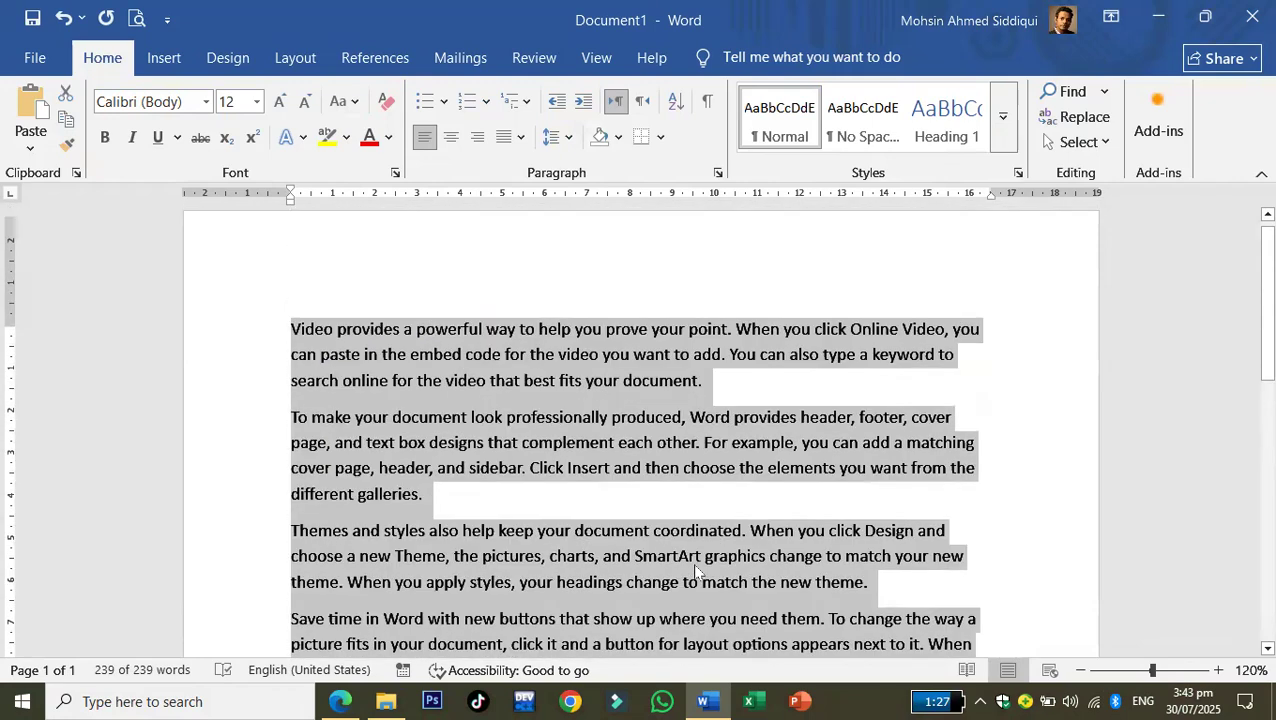
- Highlight the Ctrl + B entry in the PDF's Word shortcut list in green and make all the selected text in Word bold
{"action": "left_click", "coordinate": [1150, 20]}
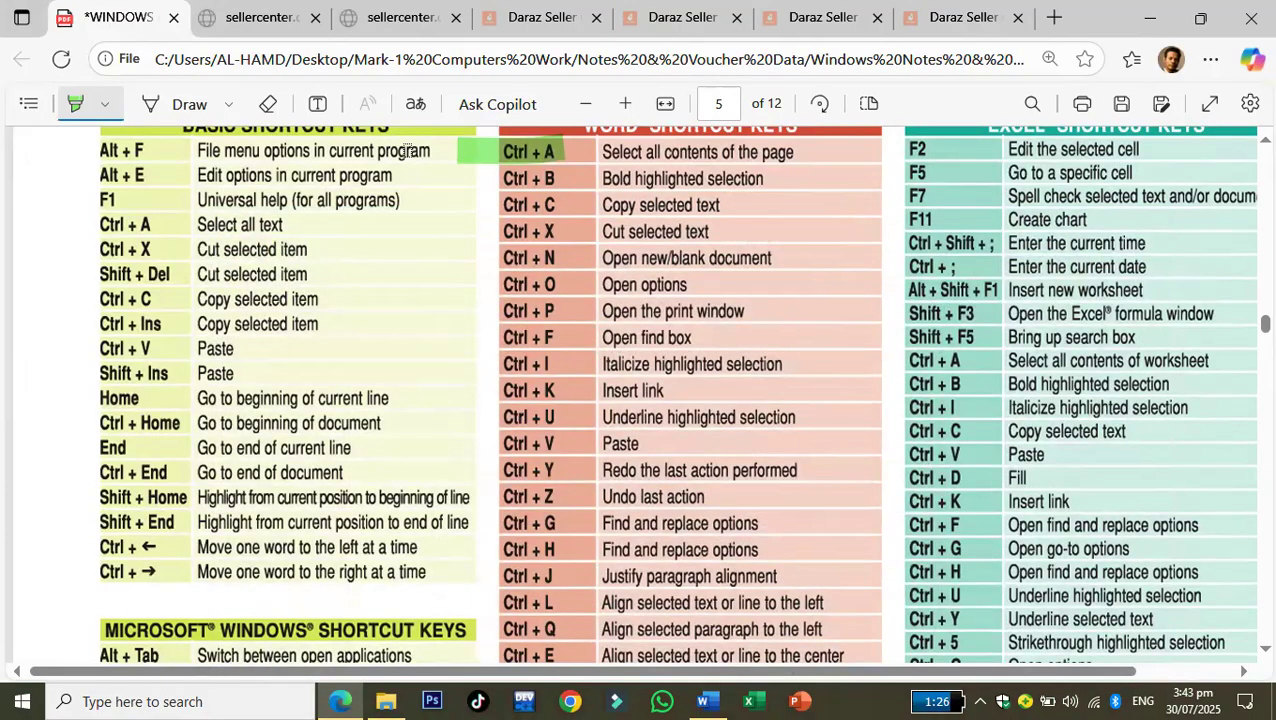
{"action": "left_click_drag", "start_coordinate": [560, 178], "coordinate": [456, 190]}
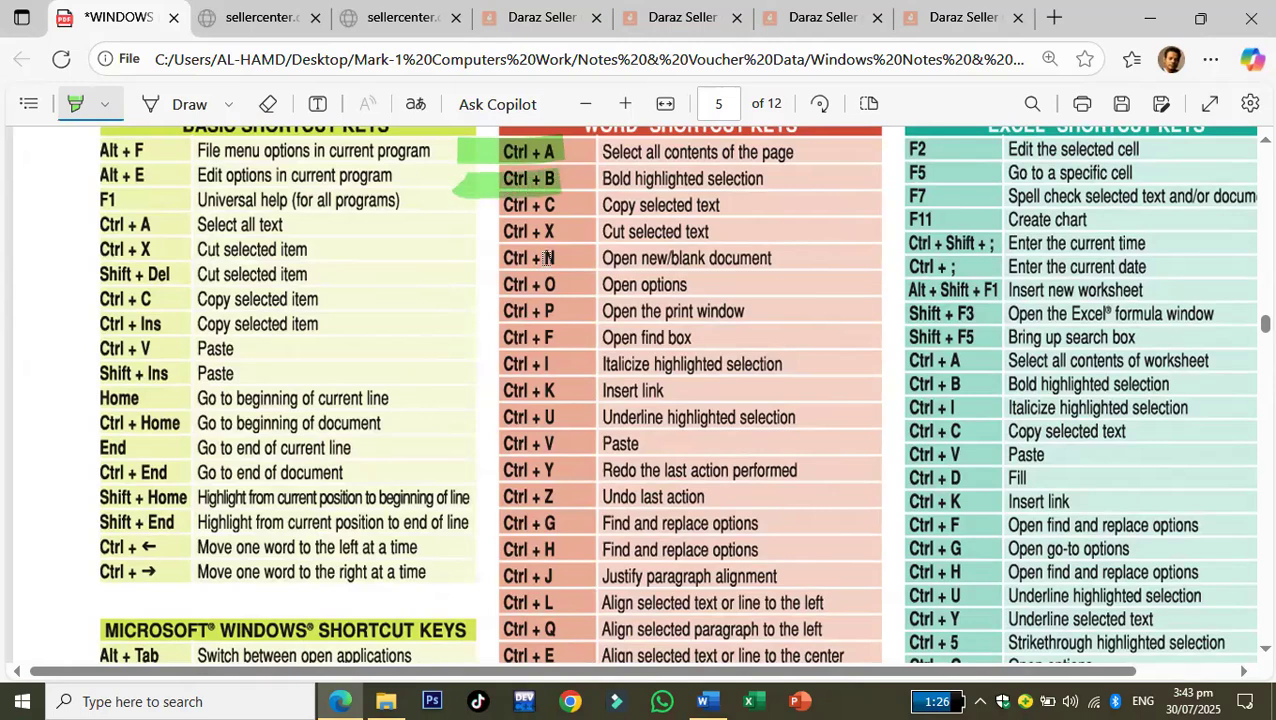
{"action": "left_click", "coordinate": [706, 700]}
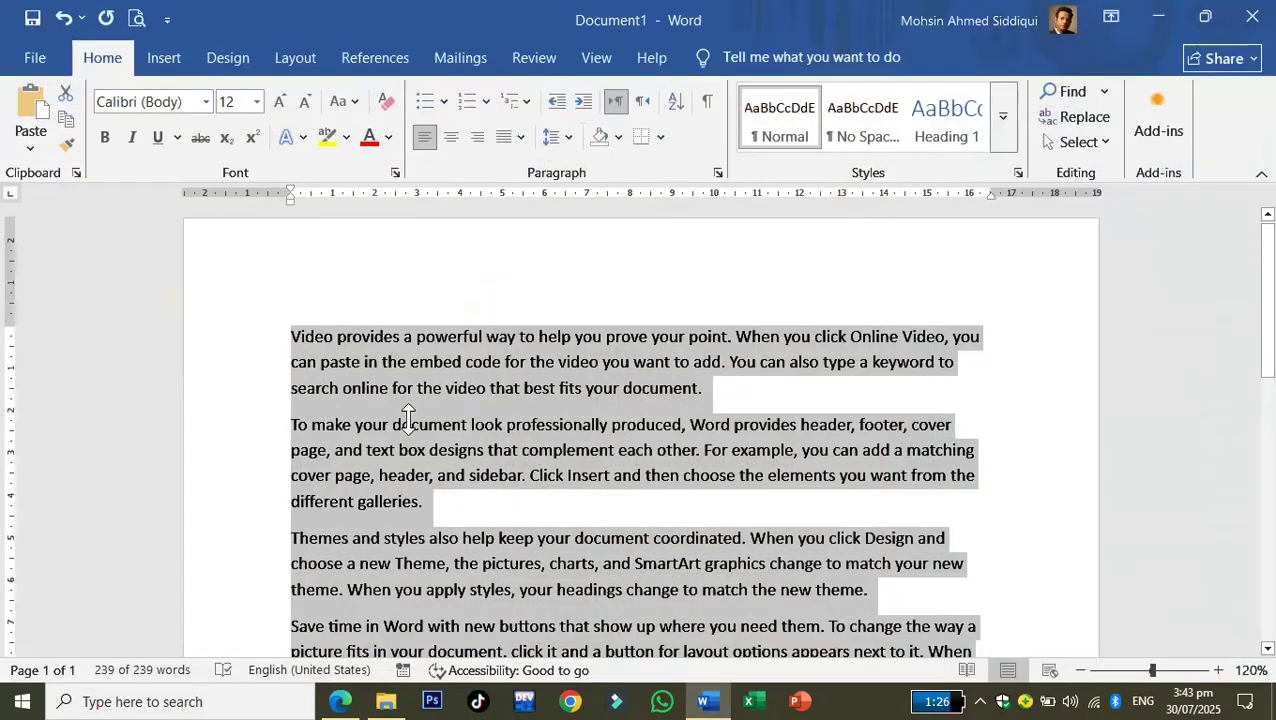
{"action": "left_click", "coordinate": [103, 137]}
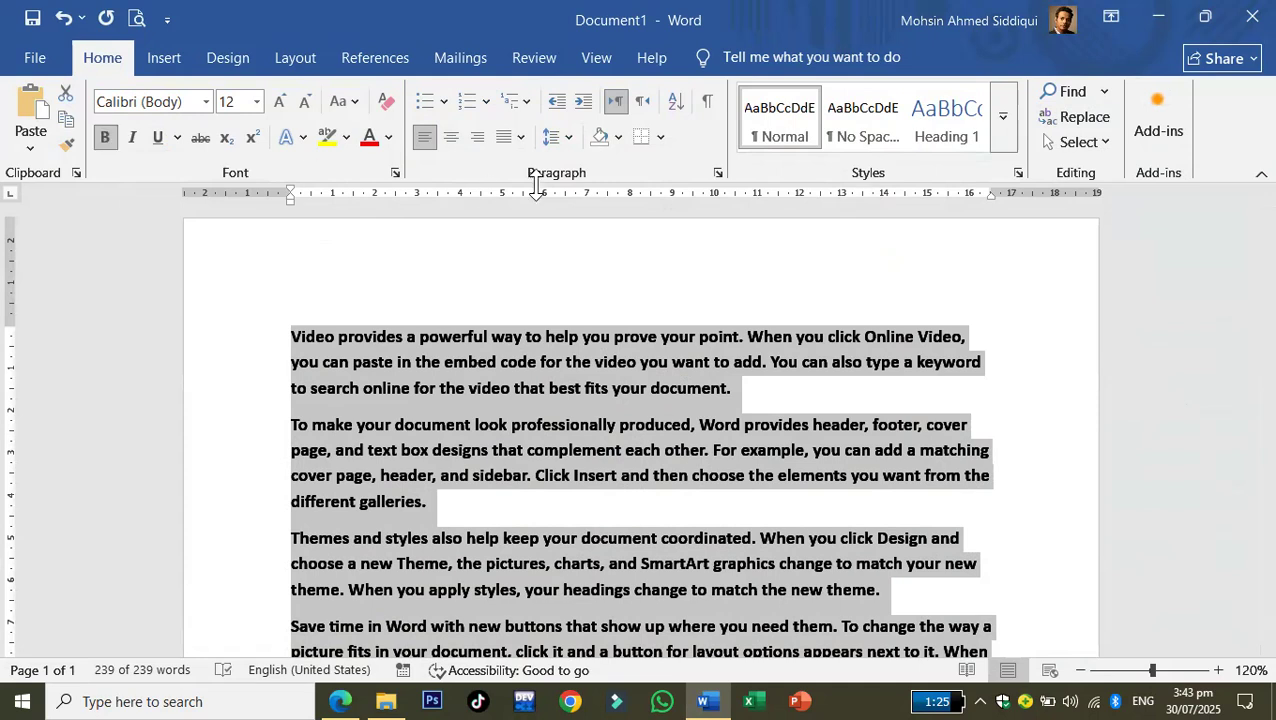
- Return to the PDF, highlight the Ctrl + C entry in the Word shortcut list, and close the Windows Notes & Paper folder window
{"action": "left_click", "coordinate": [1157, 16]}
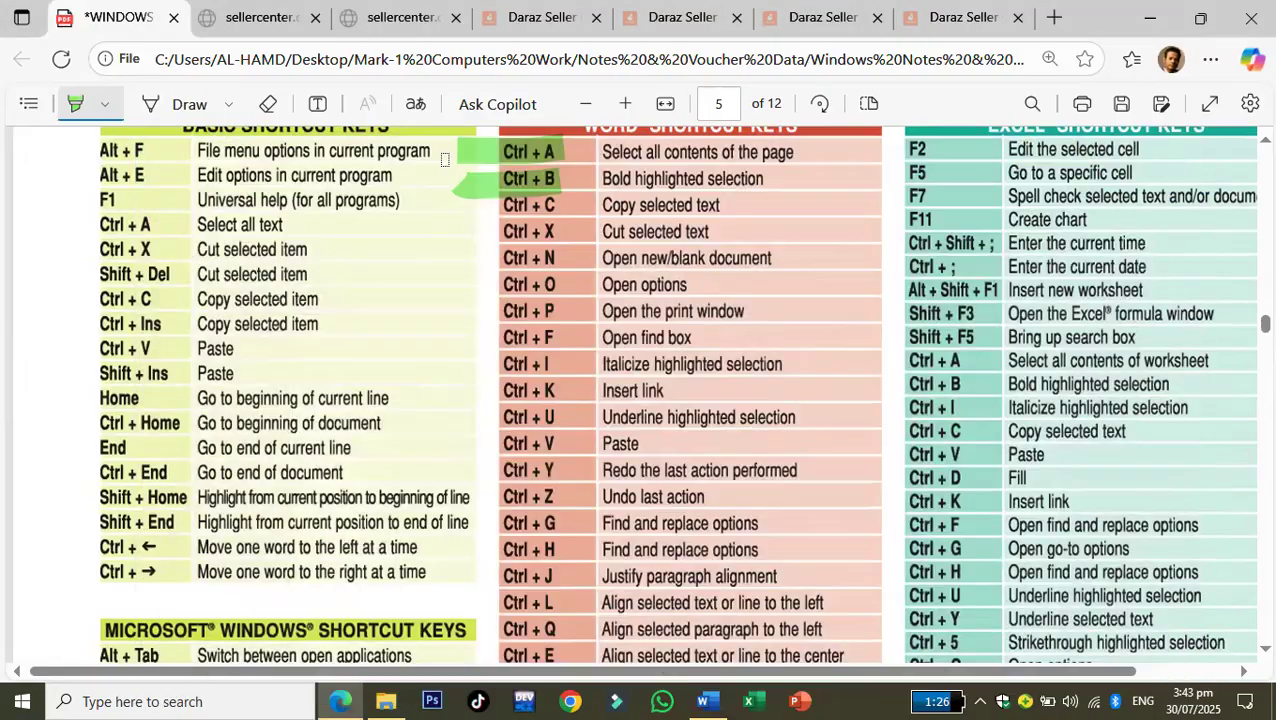
{"action": "left_click_drag", "start_coordinate": [560, 205], "coordinate": [467, 206]}
{"action": "left_click", "coordinate": [1150, 17]}
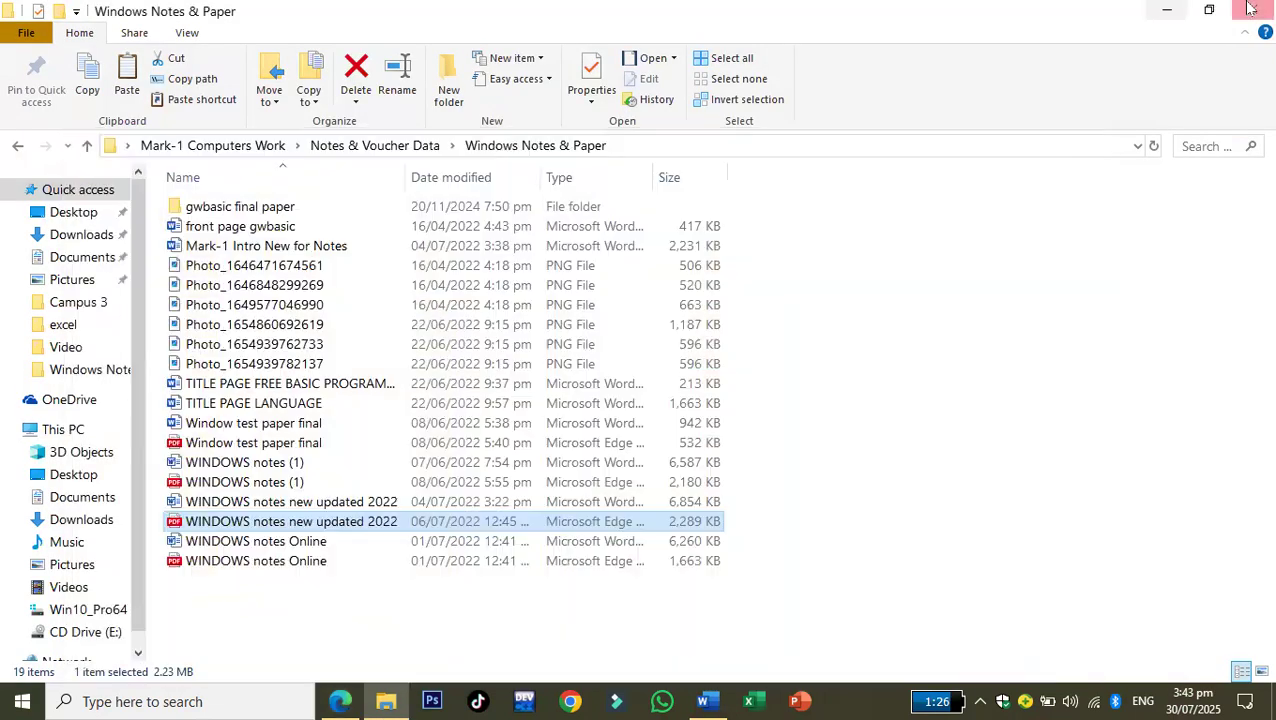
{"action": "left_click", "coordinate": [1244, 5]}
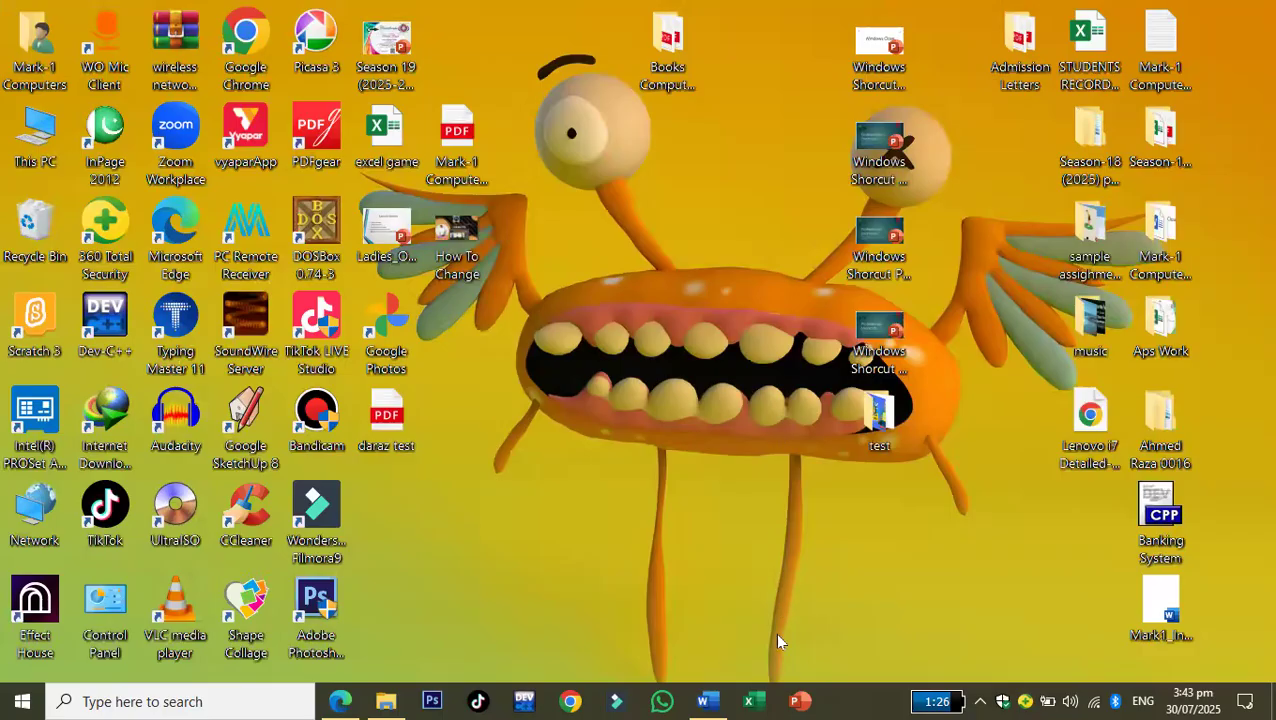
- Switch to Word and copy the first paragraph, beginning "Video provides a powerful way"
{"action": "left_click", "coordinate": [707, 700]}
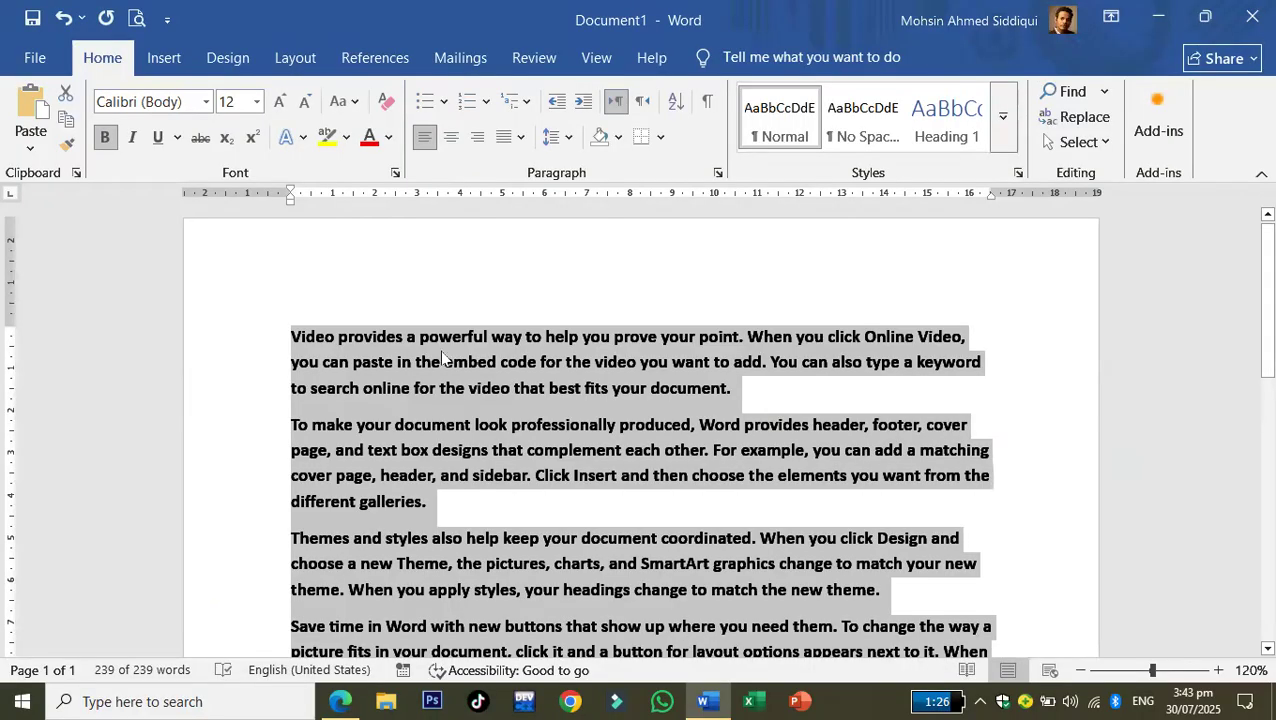
{"action": "left_click", "coordinate": [440, 362]}
{"action": "scroll", "coordinate": [247, 364], "scroll_direction": "down", "scroll_amount": 1}
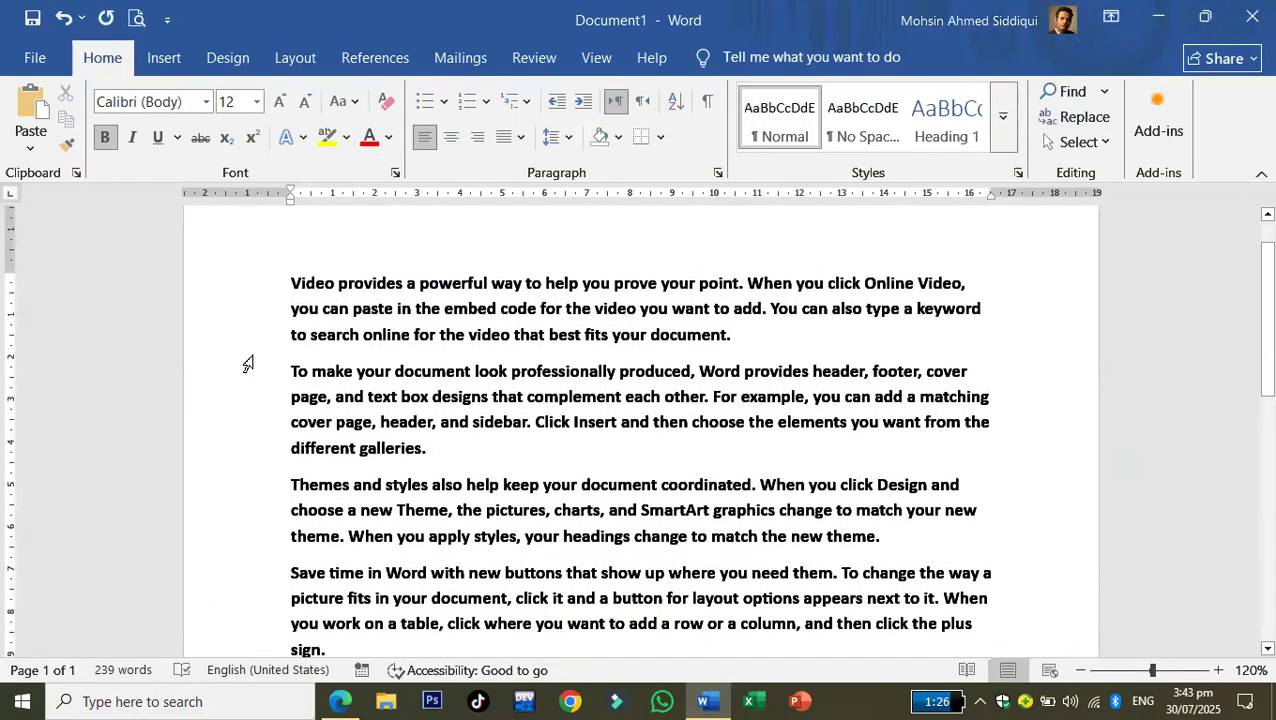
{"action": "left_click", "coordinate": [260, 290]}
{"action": "left_click_drag", "start_coordinate": [260, 305], "coordinate": [256, 334]}
{"action": "key", "text": "ctrl+c"}
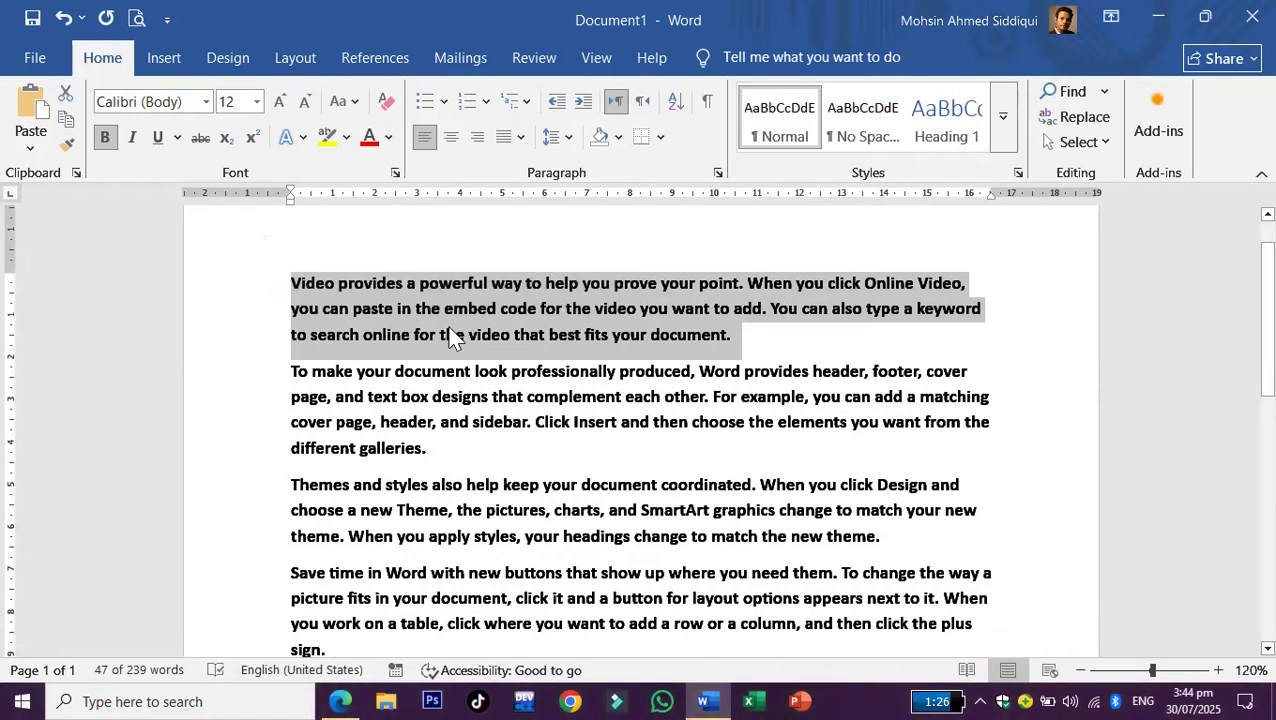
{"action": "right_click", "coordinate": [468, 298]}
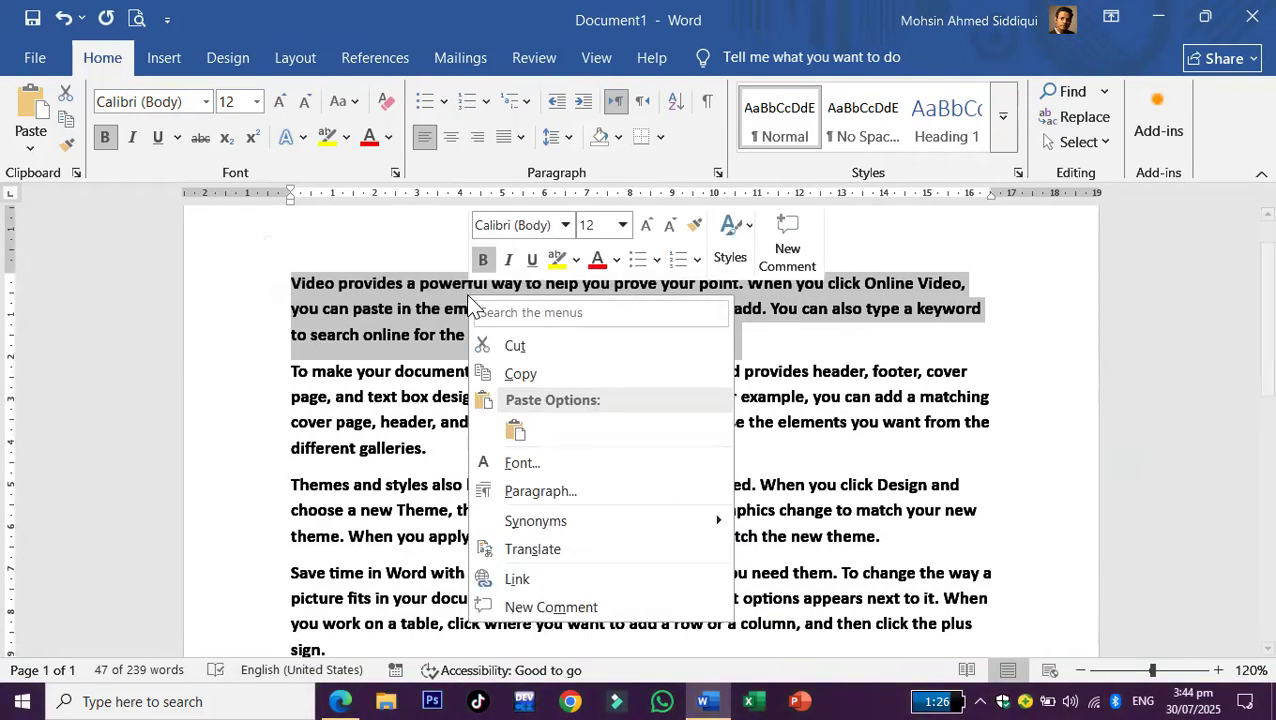
{"action": "key", "text": "Escape"}
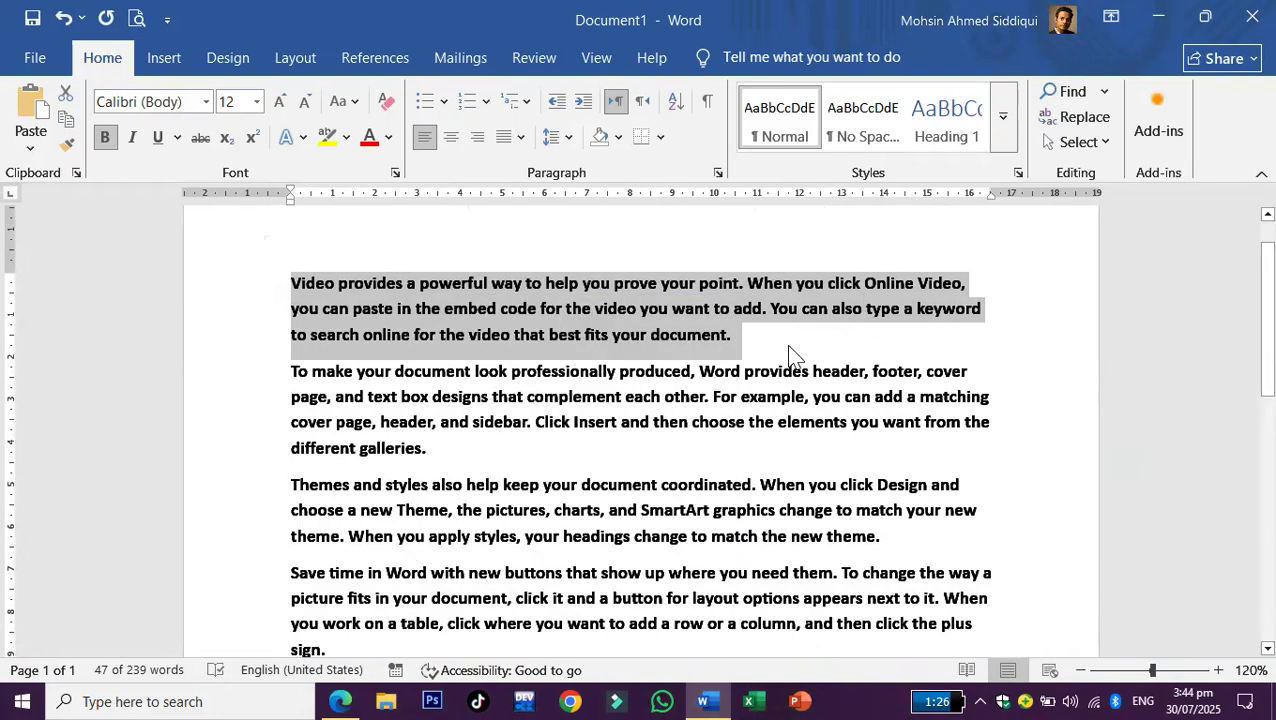
- Paste the copied paragraph four times on a new line after the paragraph ending "even on another device."
{"action": "scroll", "coordinate": [706, 494], "scroll_direction": "down", "scroll_amount": 4}
{"action": "left_click", "coordinate": [745, 423]}
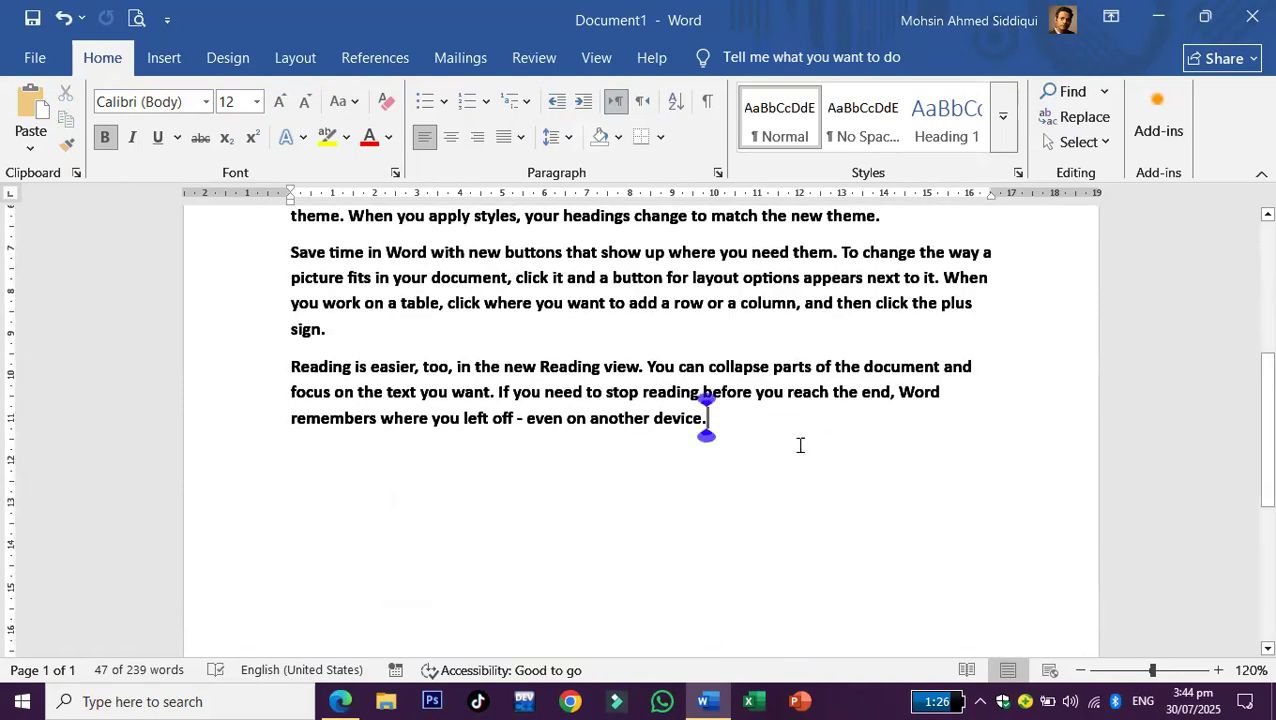
{"action": "key", "text": "Return"}
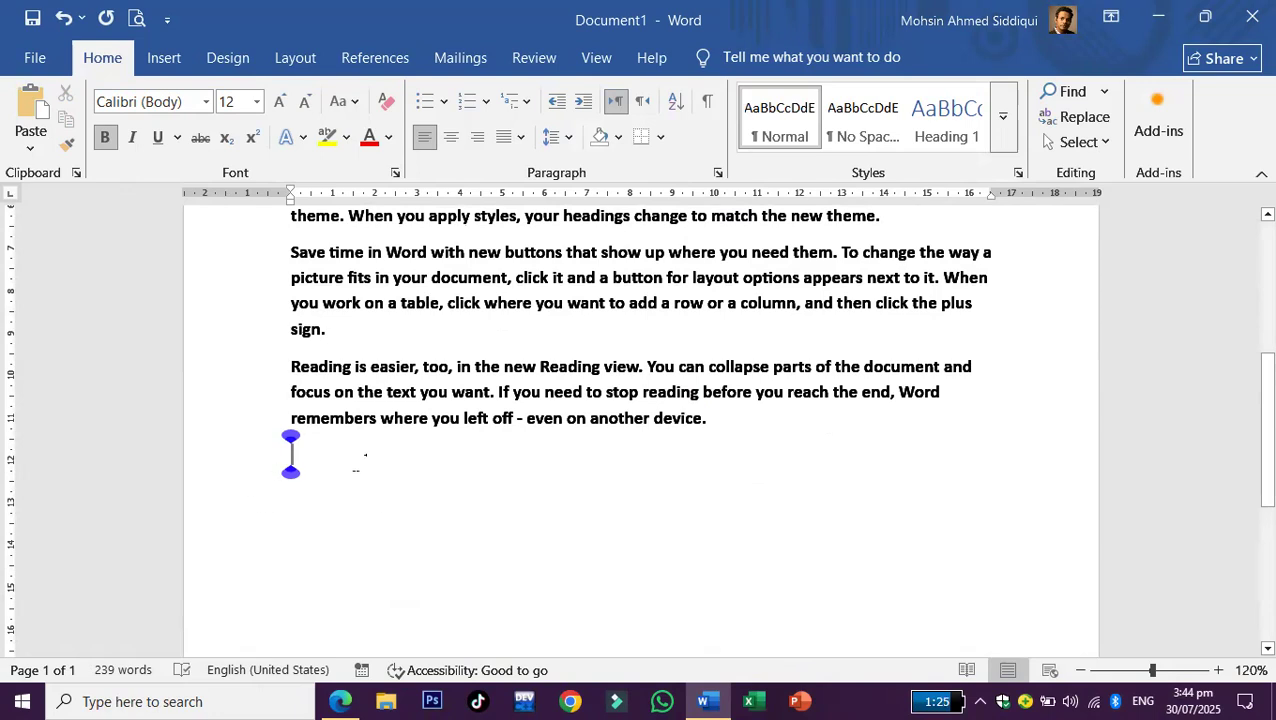
{"action": "key", "text": "ctrl+v"}
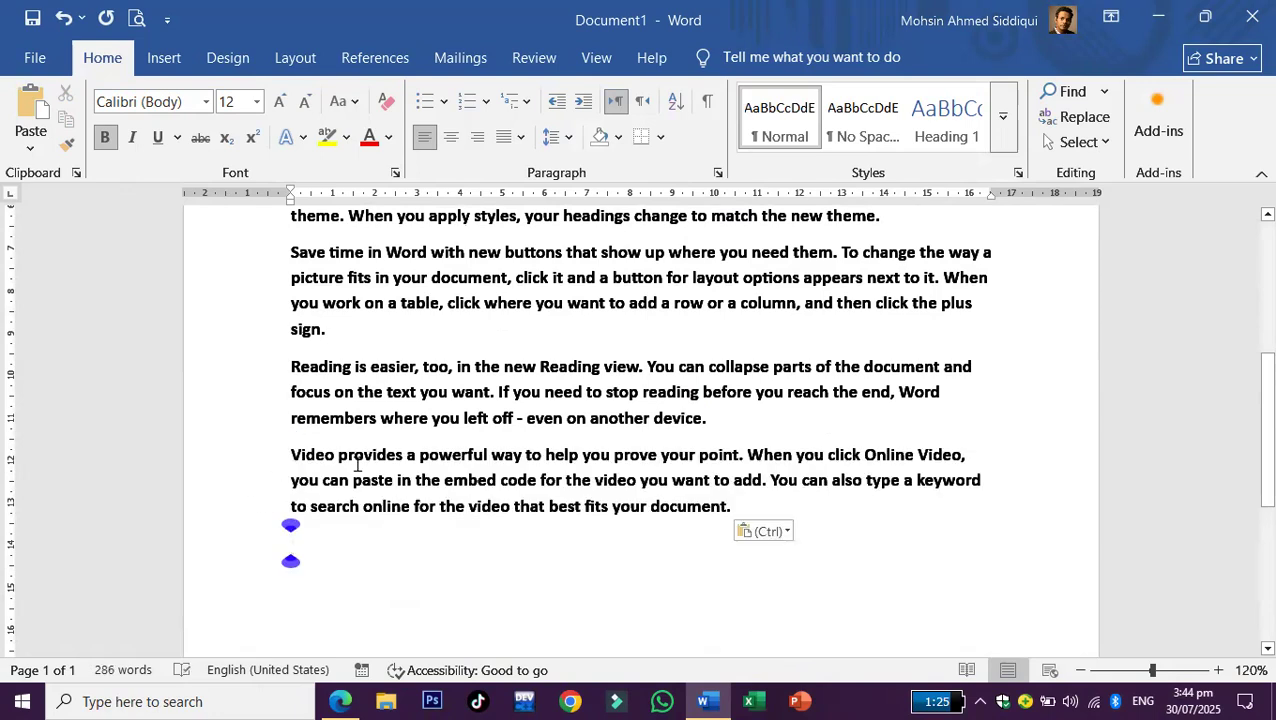
{"action": "key", "text": "ctrl+v"}
{"action": "key", "text": "ctrl+v"}
{"action": "key", "text": "ctrl+v"}
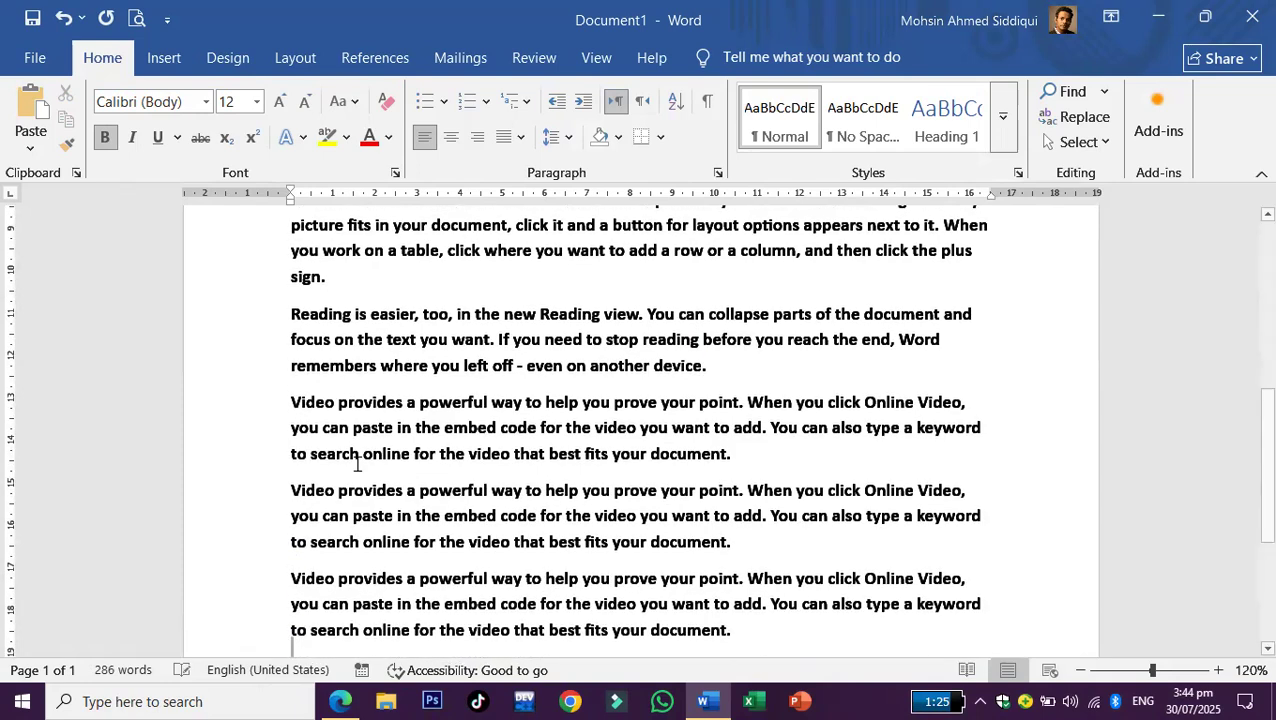
{"action": "scroll", "coordinate": [190, 384], "scroll_direction": "up", "scroll_amount": 1}
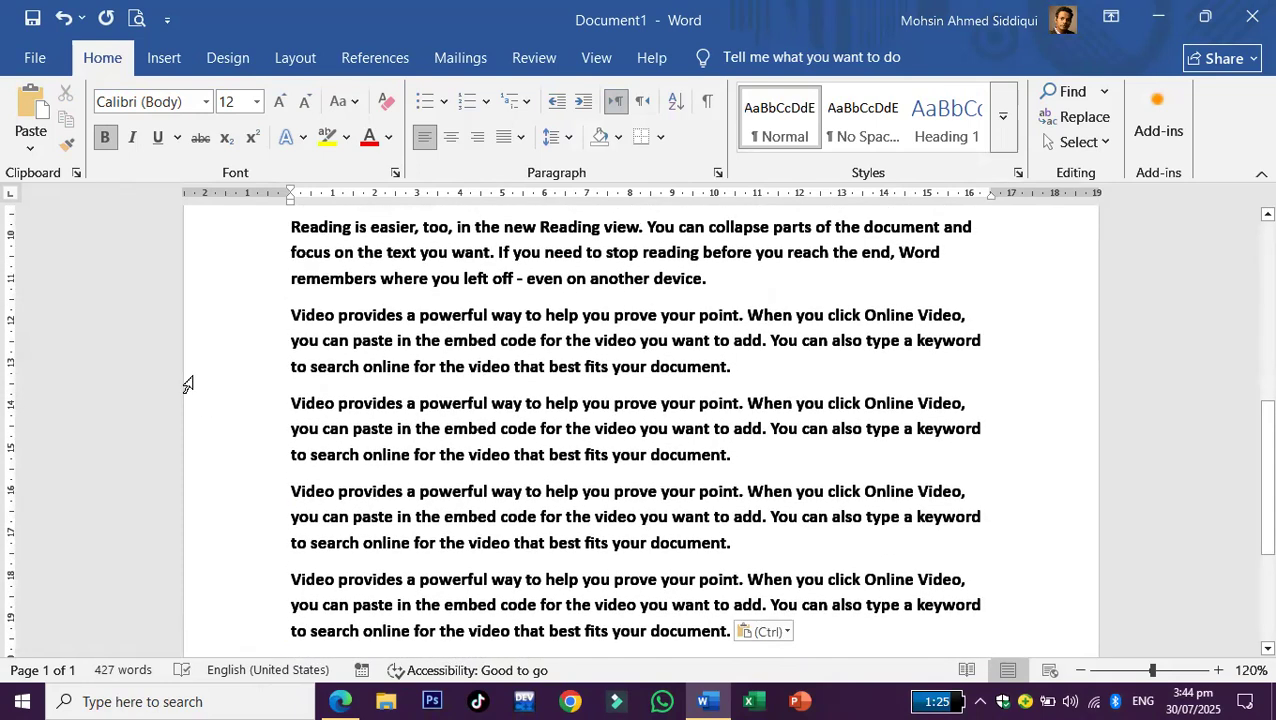
{"action": "scroll", "coordinate": [206, 333], "scroll_direction": "up", "scroll_amount": 10}
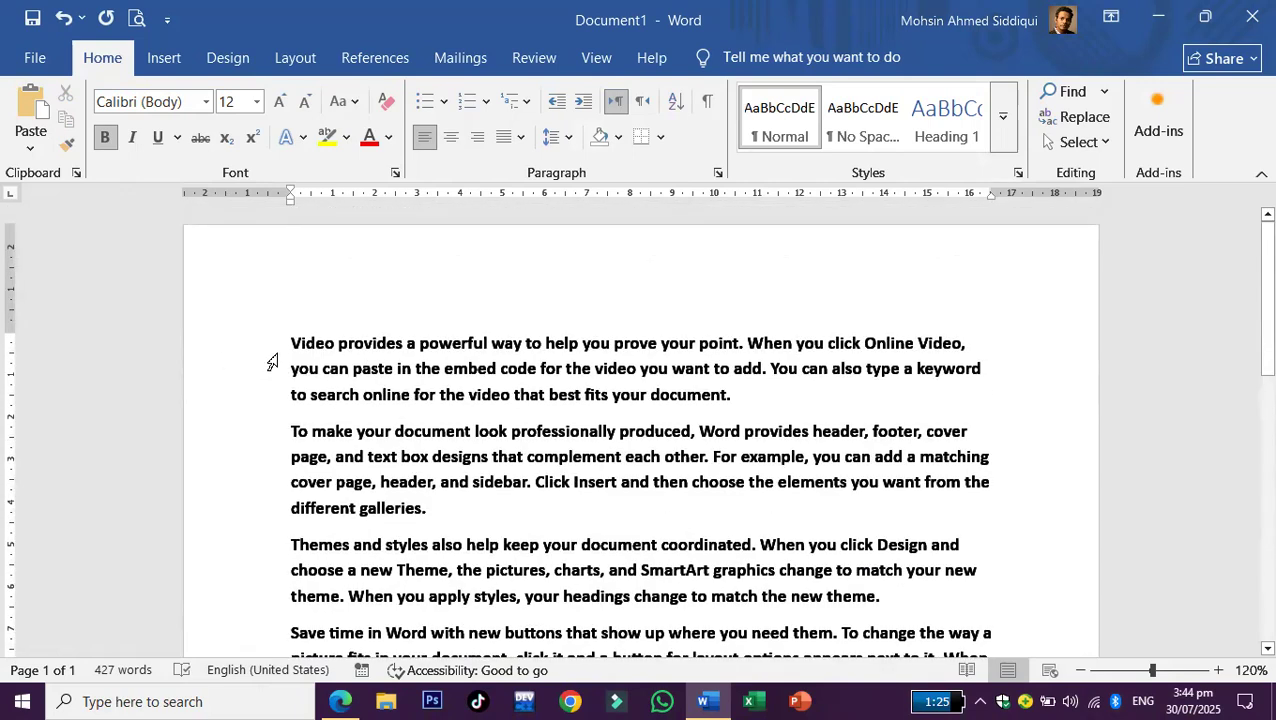
{"action": "left_click_drag", "start_coordinate": [264, 344], "coordinate": [268, 380]}
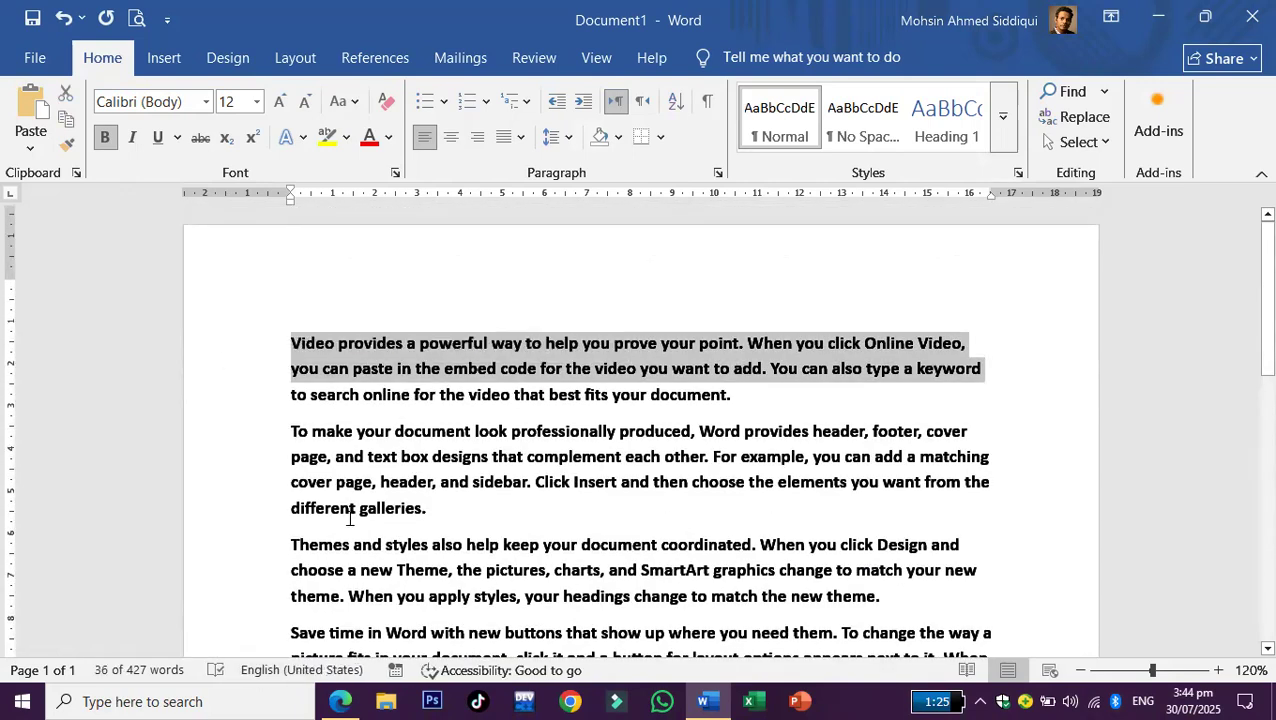
{"action": "scroll", "coordinate": [345, 500], "scroll_direction": "down", "scroll_amount": 7}
{"action": "scroll", "coordinate": [338, 476], "scroll_direction": "down", "scroll_amount": 3}
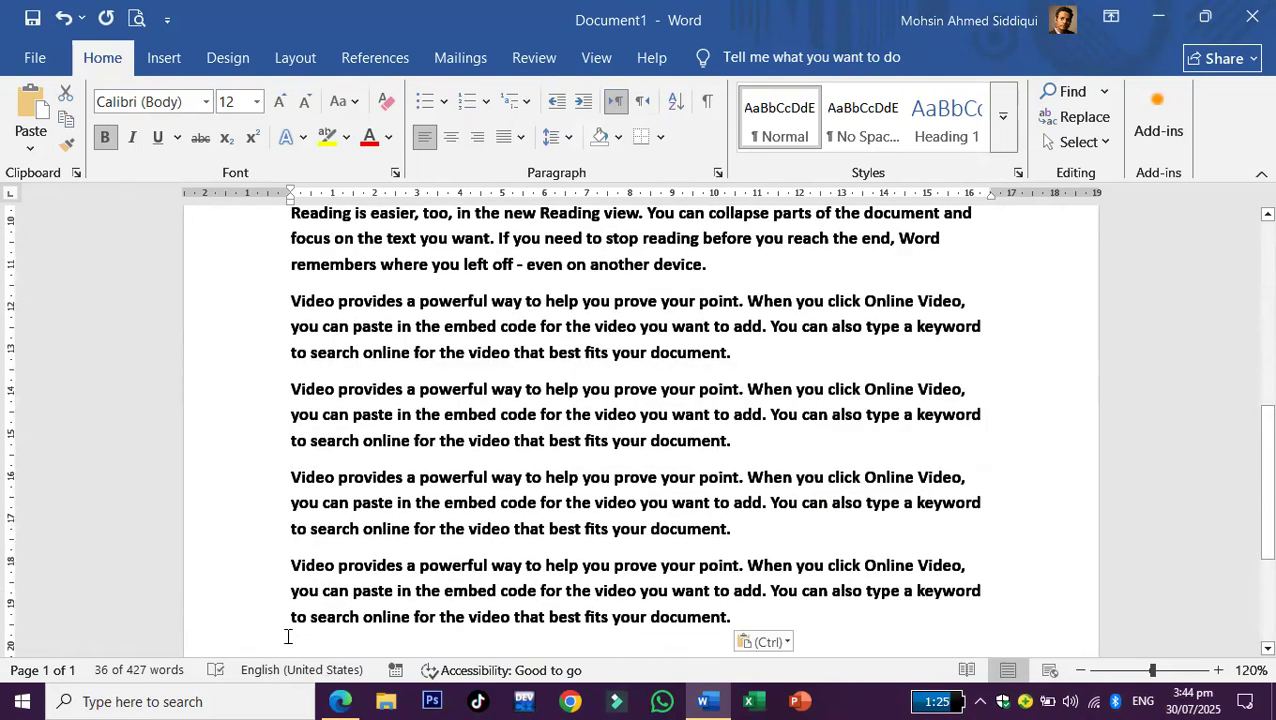
{"action": "left_click", "coordinate": [706, 700]}
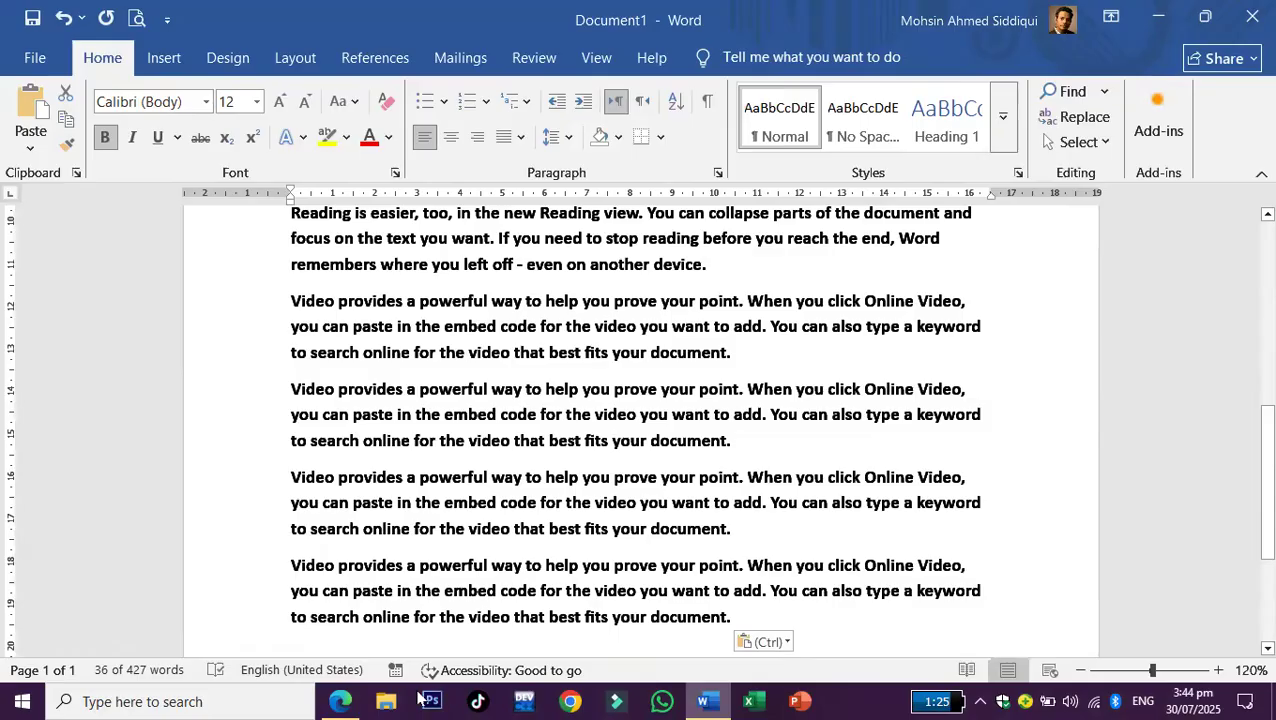
- Switch to the PDF and highlight the Ctrl + V and Ctrl + X entries in the Word shortcut list in green, erasing the misplaced first stroke
{"action": "left_click", "coordinate": [340, 701]}
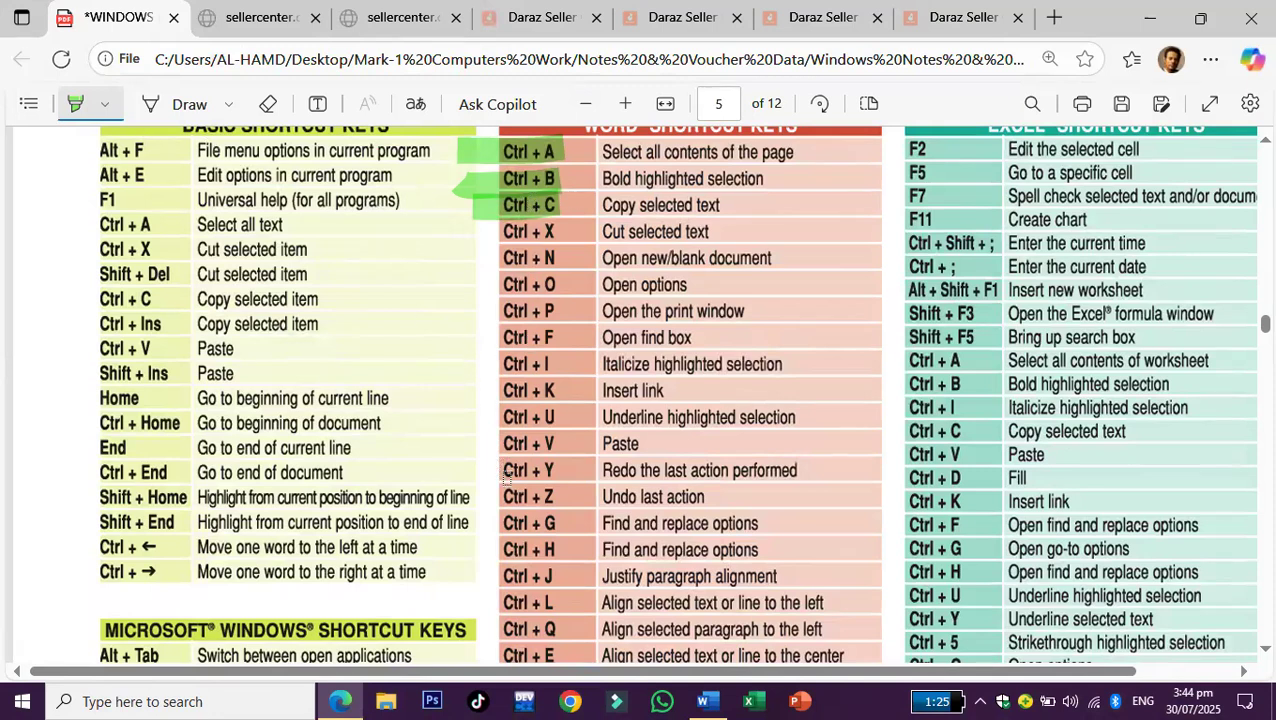
{"action": "mouse_move", "coordinate": [503, 443]}
{"action": "left_mouse_down"}
{"action": "mouse_move", "coordinate": [530, 426]}
{"action": "mouse_move", "coordinate": [572, 428]}
{"action": "left_mouse_up"}
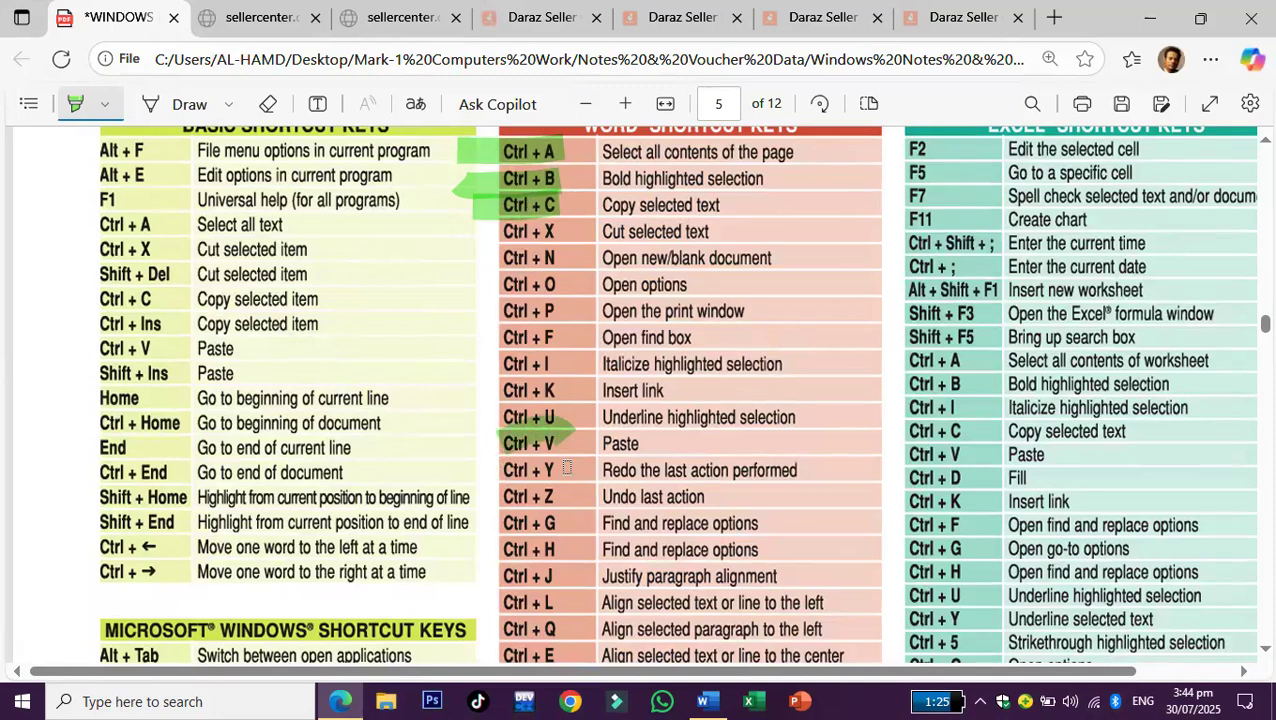
{"action": "left_click", "coordinate": [267, 104]}
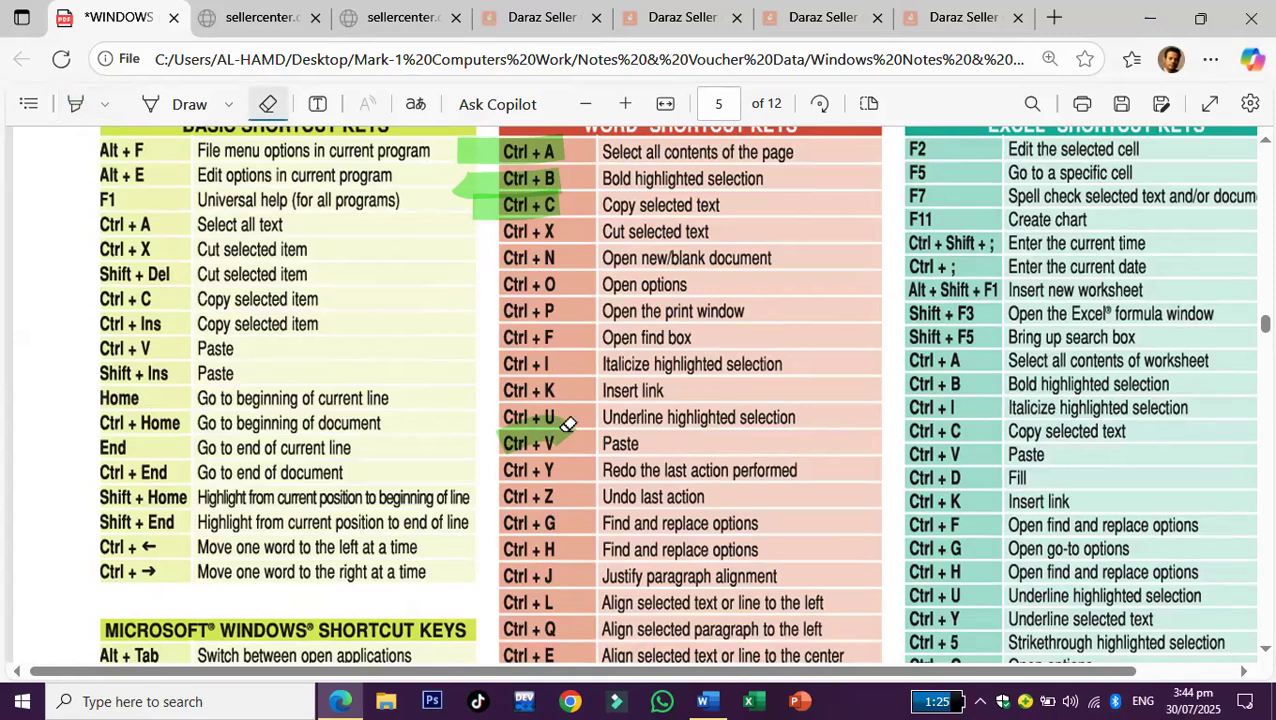
{"action": "left_click", "coordinate": [503, 430]}
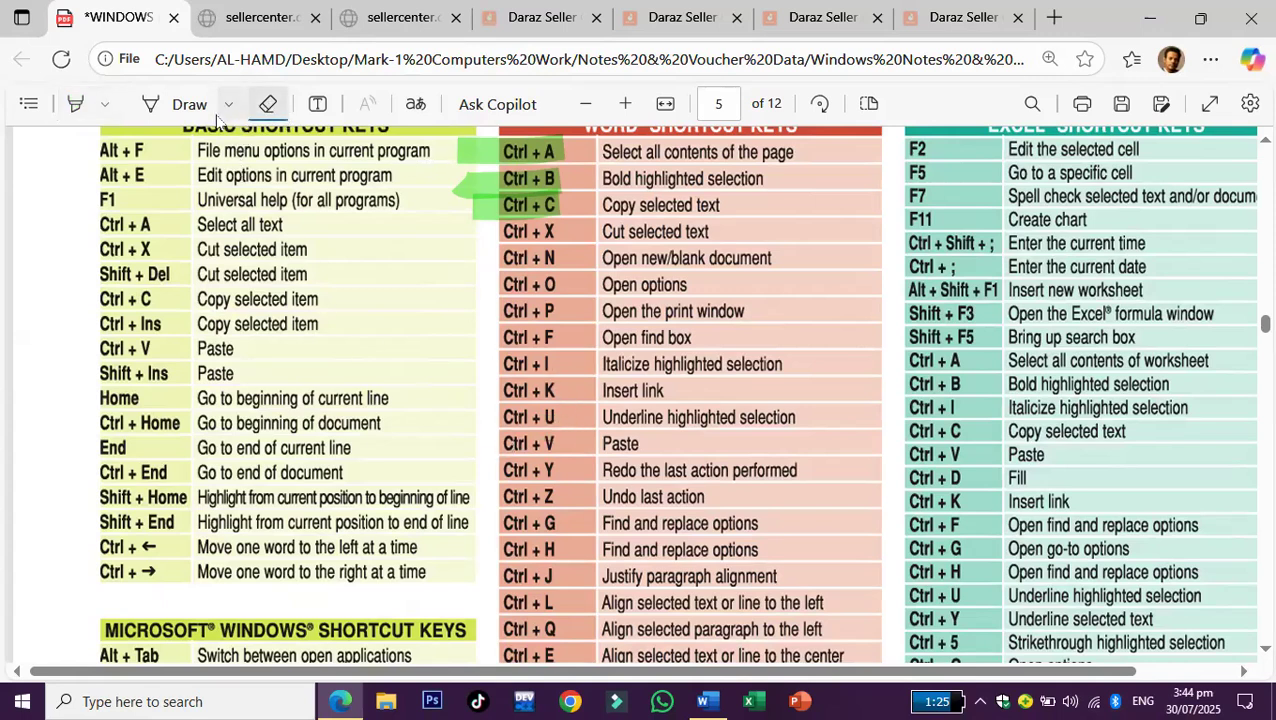
{"action": "left_click", "coordinate": [75, 104]}
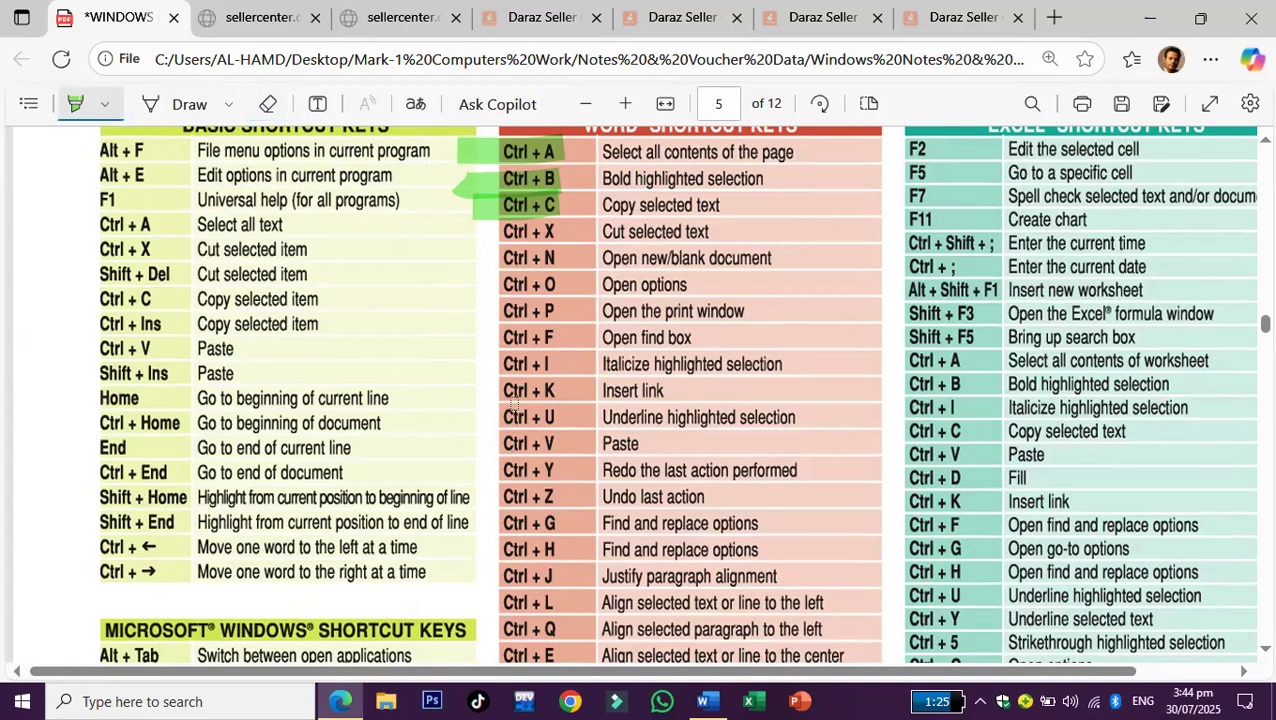
{"action": "left_click_drag", "start_coordinate": [493, 446], "coordinate": [658, 446]}
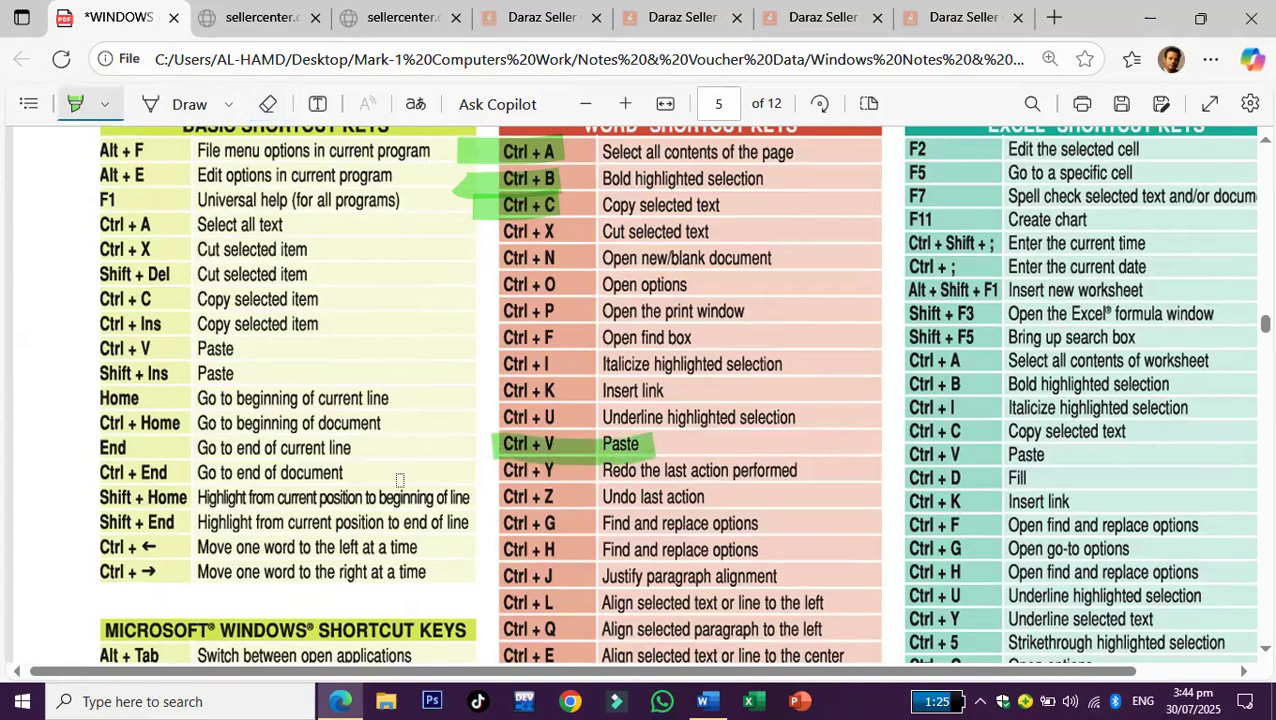
{"action": "left_click_drag", "start_coordinate": [471, 227], "coordinate": [568, 231]}
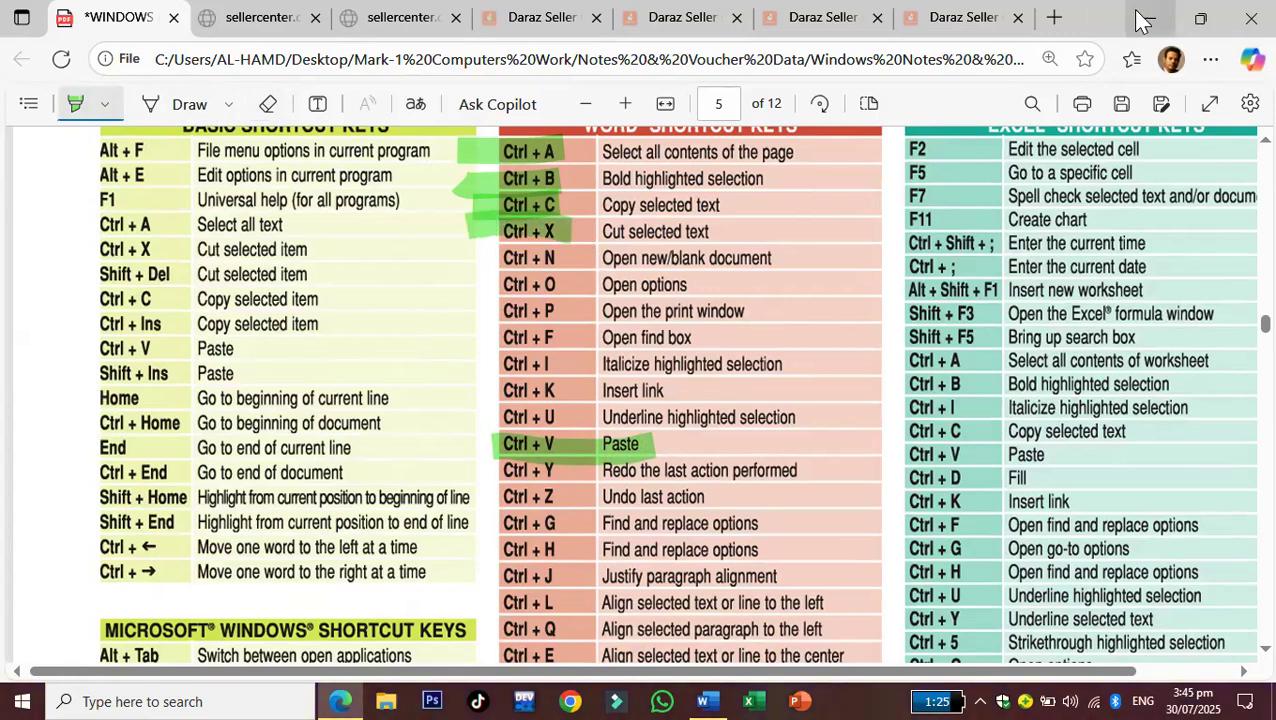
- Return to Word, remove bold from the paragraph beginning "Save time in Word with new buttons", and cut it from the document
{"action": "left_click", "coordinate": [1143, 20]}
{"action": "scroll", "coordinate": [257, 304], "scroll_direction": "up", "scroll_amount": 2}
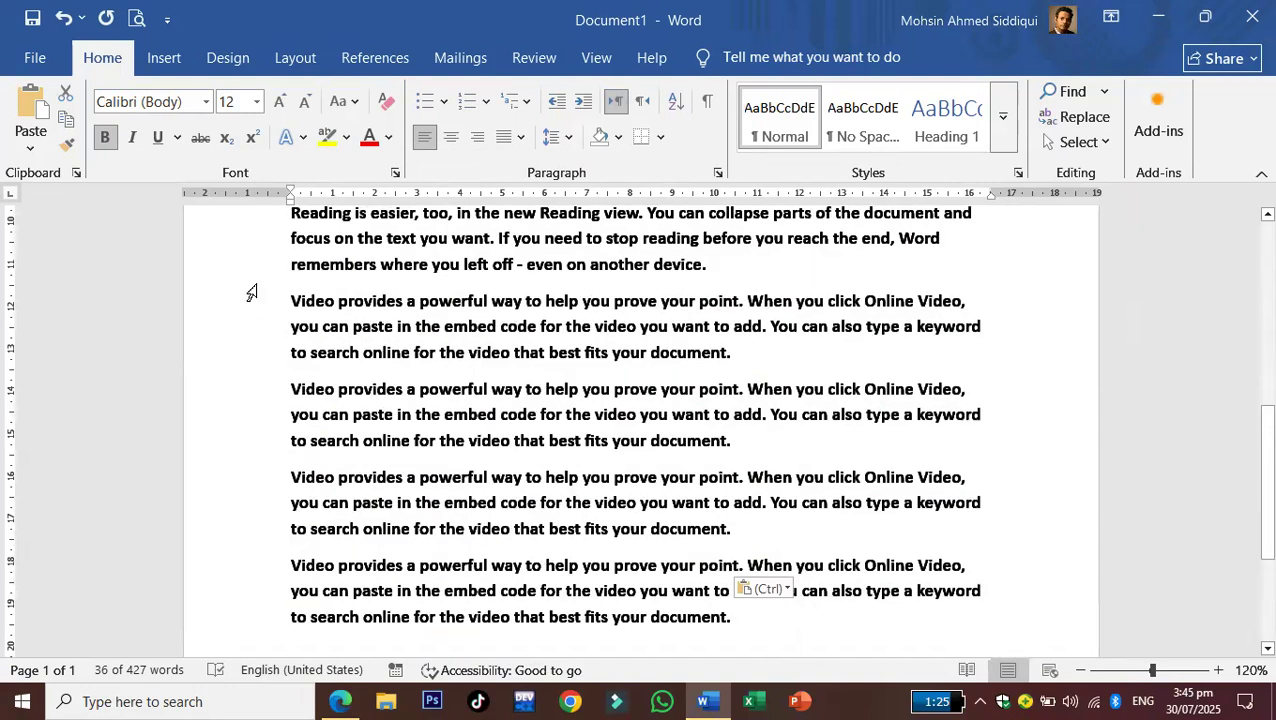
{"action": "scroll", "coordinate": [393, 374], "scroll_direction": "up", "scroll_amount": 3}
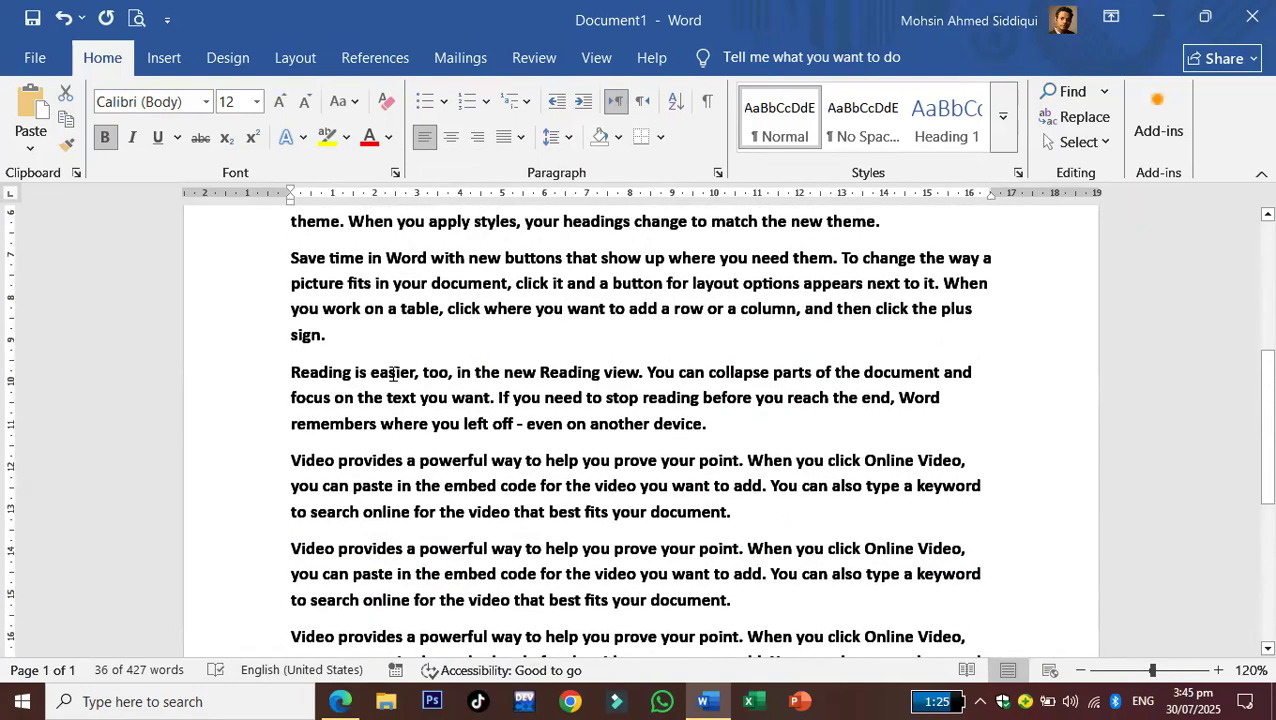
{"action": "left_click_drag", "start_coordinate": [251, 262], "coordinate": [259, 333]}
{"action": "key", "text": "ctrl+c"}
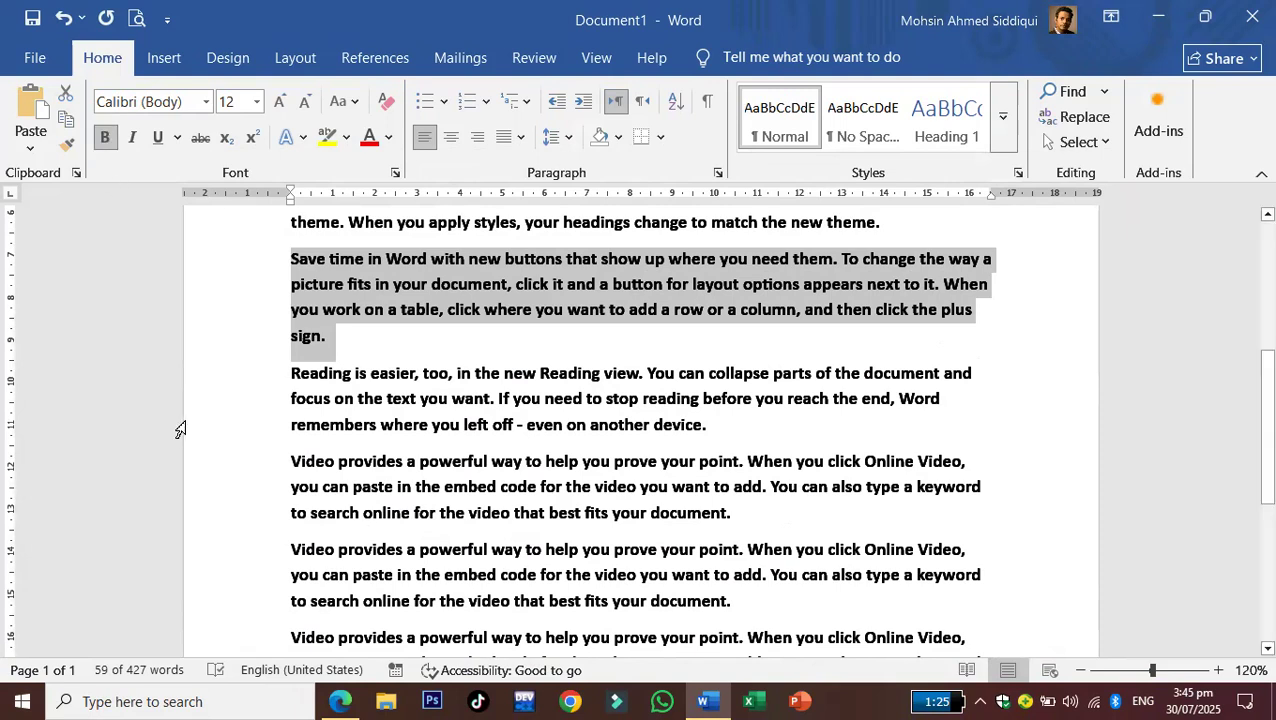
{"action": "key", "text": "ctrl+b"}
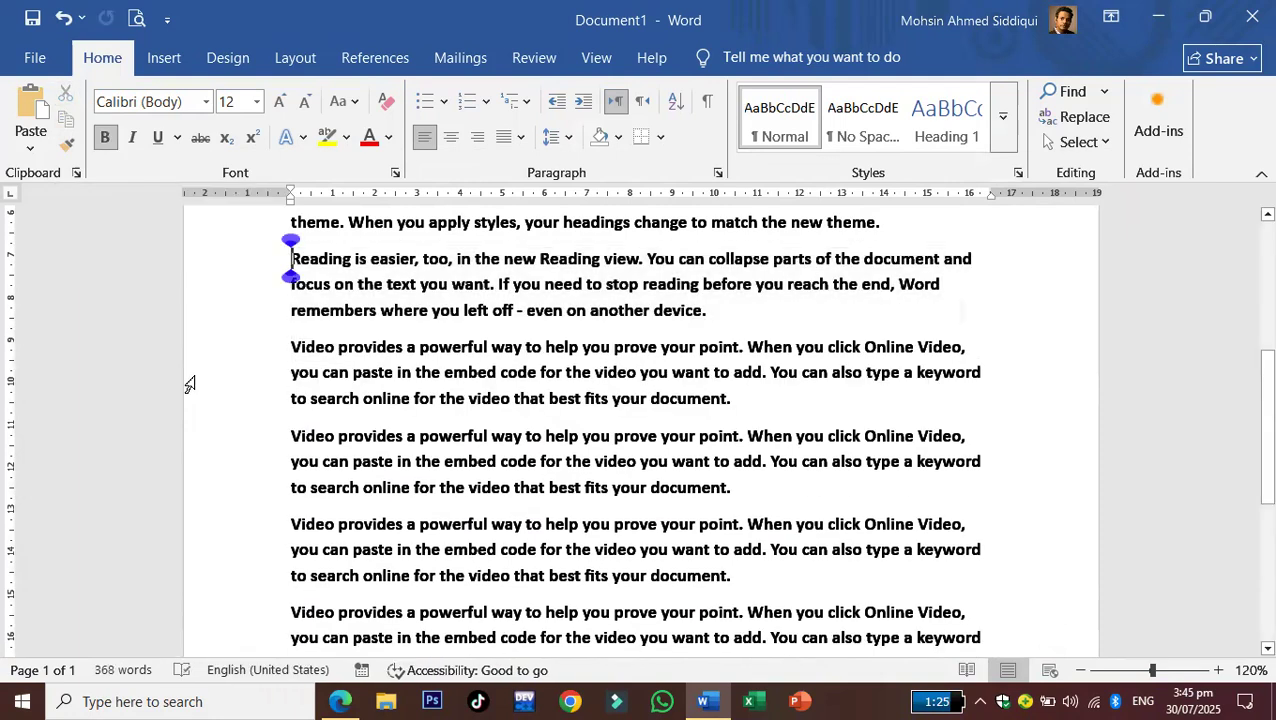
{"action": "key", "text": "Delete"}
- Paste the cut paragraph ten times in the empty area below the document's last paragraph
{"action": "scroll", "coordinate": [472, 492], "scroll_direction": "down", "scroll_amount": 3}
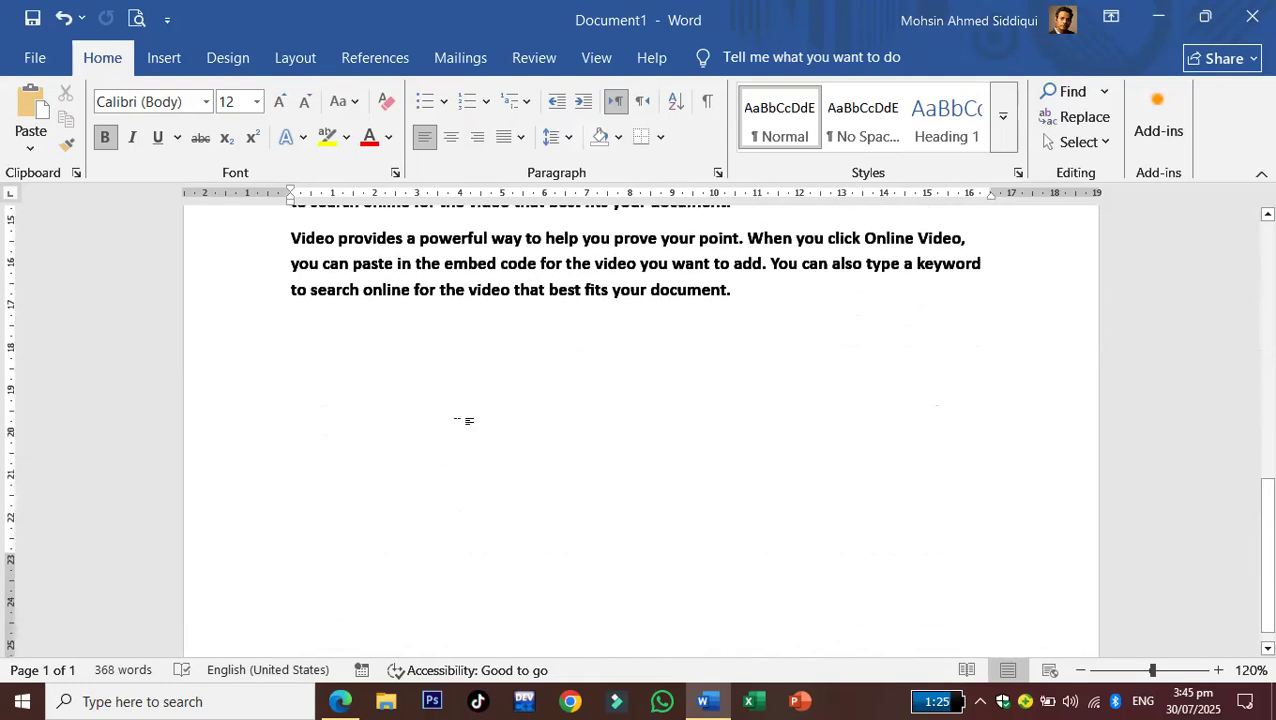
{"action": "left_click", "coordinate": [472, 425]}
{"action": "key", "text": "ctrl+v"}
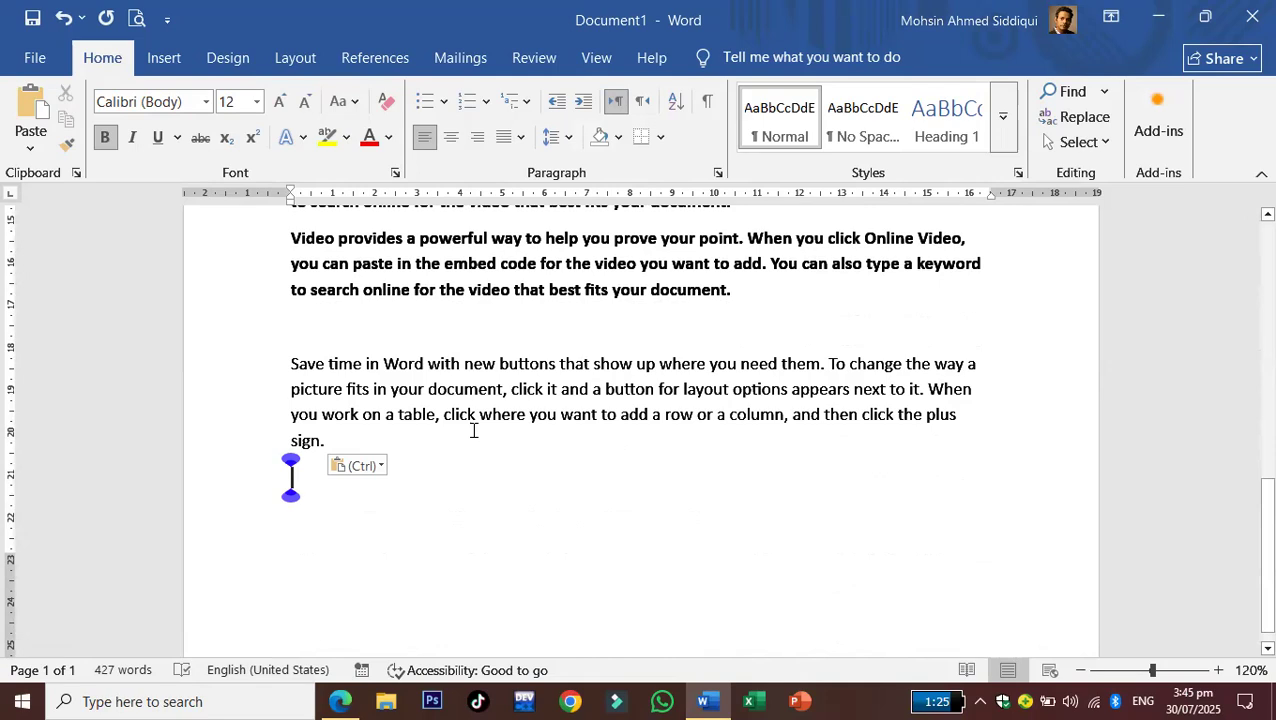
{"action": "key", "text": "ctrl+v"}
{"action": "key", "text": "ctrl+v"}
{"action": "key", "text": "ctrl+v"}
{"action": "key", "text": "ctrl+v"}
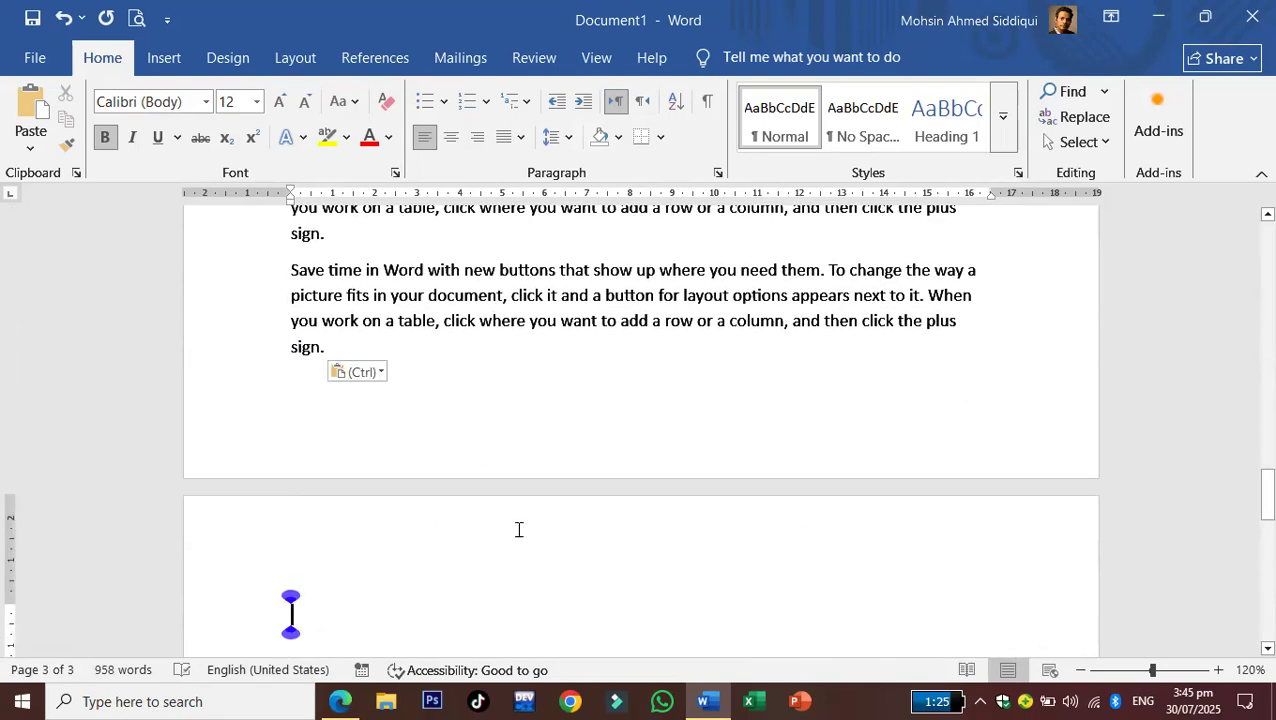
- Switch back to the PDF and highlight the Ctrl + N entry in the Word shortcut list in green
{"action": "left_click", "coordinate": [1158, 16]}
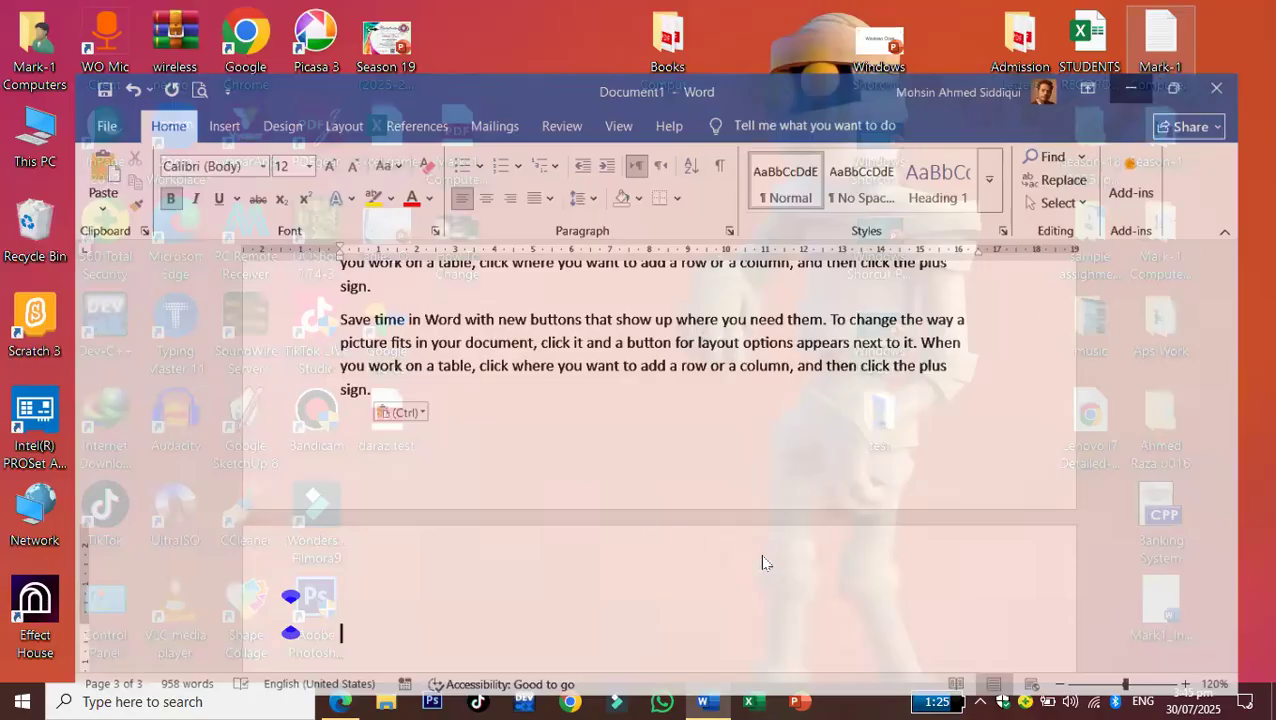
{"action": "left_click", "coordinate": [705, 701]}
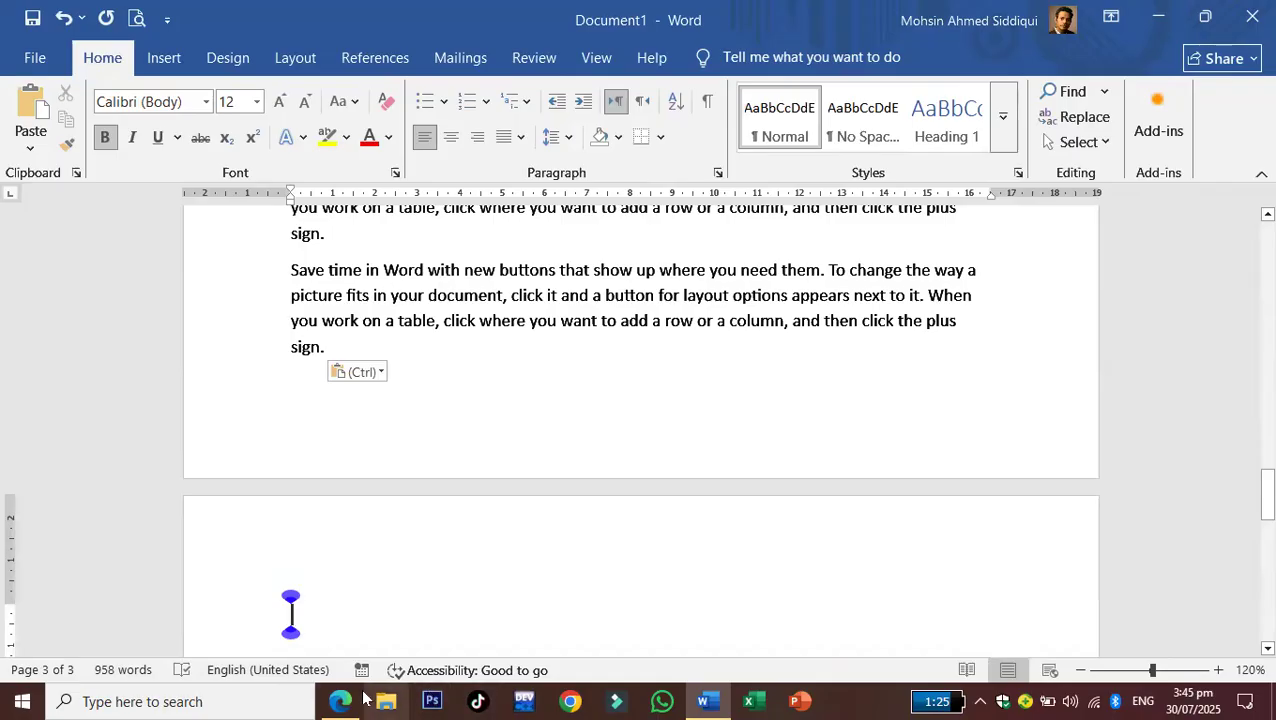
{"action": "left_click", "coordinate": [343, 701]}
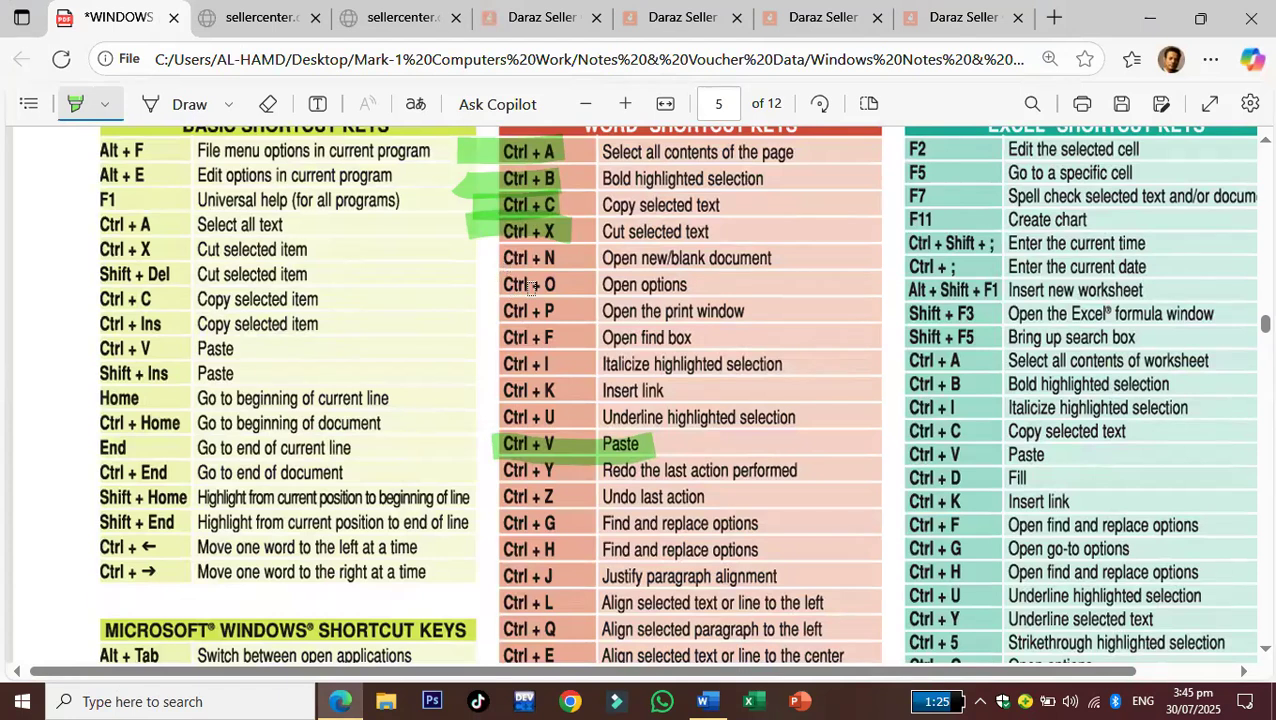
{"action": "left_click_drag", "start_coordinate": [488, 256], "coordinate": [578, 256]}
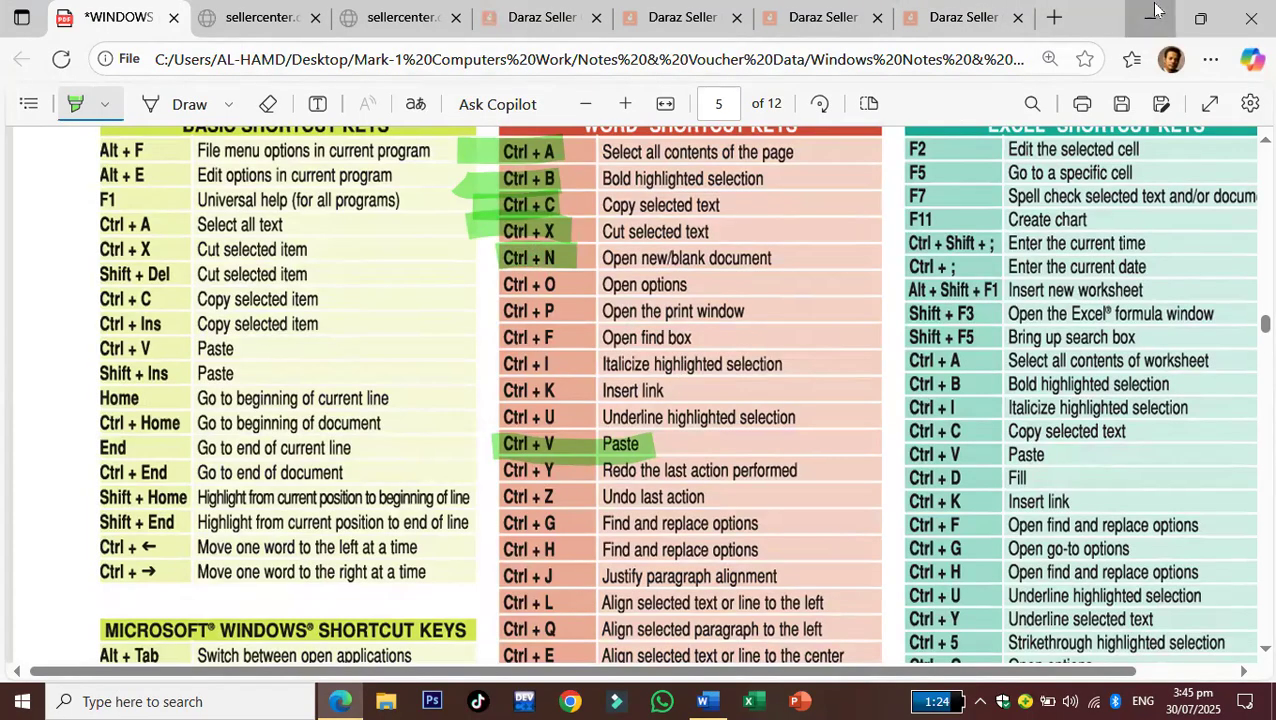
- Return to Word and create a new blank document, minimizing it to reveal Document1 and bringing it back up
{"action": "left_click", "coordinate": [1150, 18]}
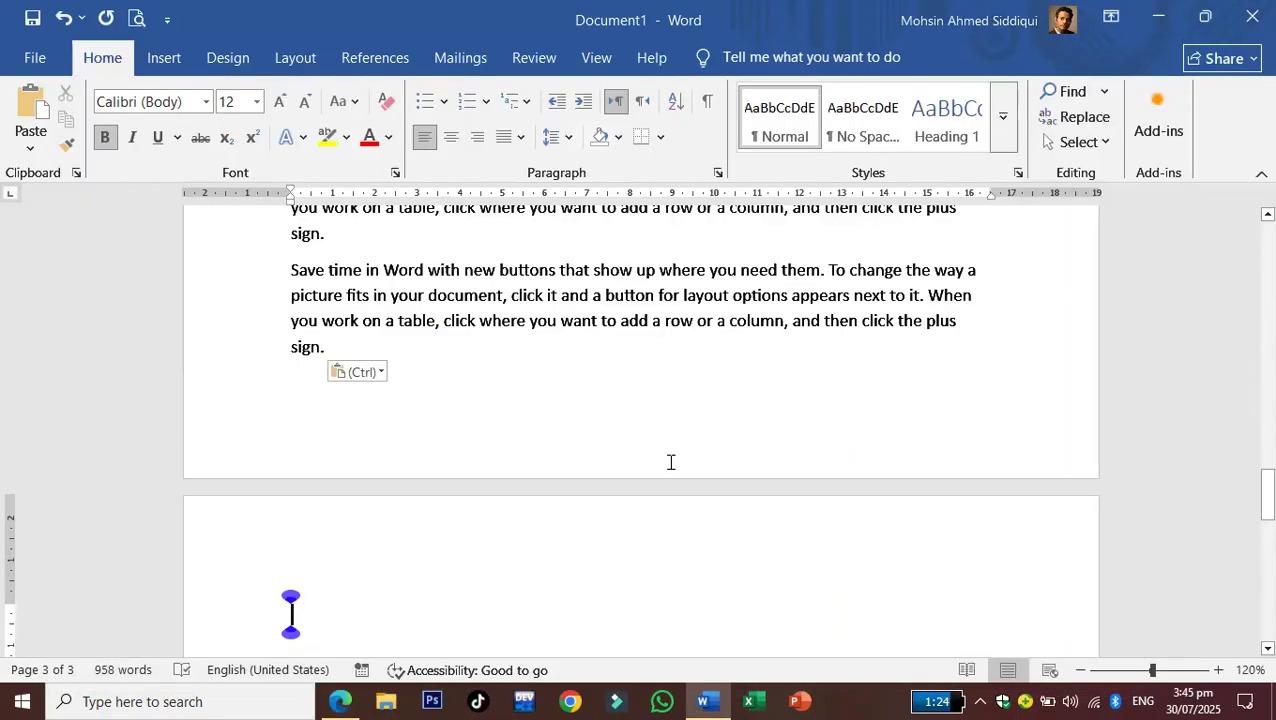
{"action": "key", "text": "ctrl+n"}
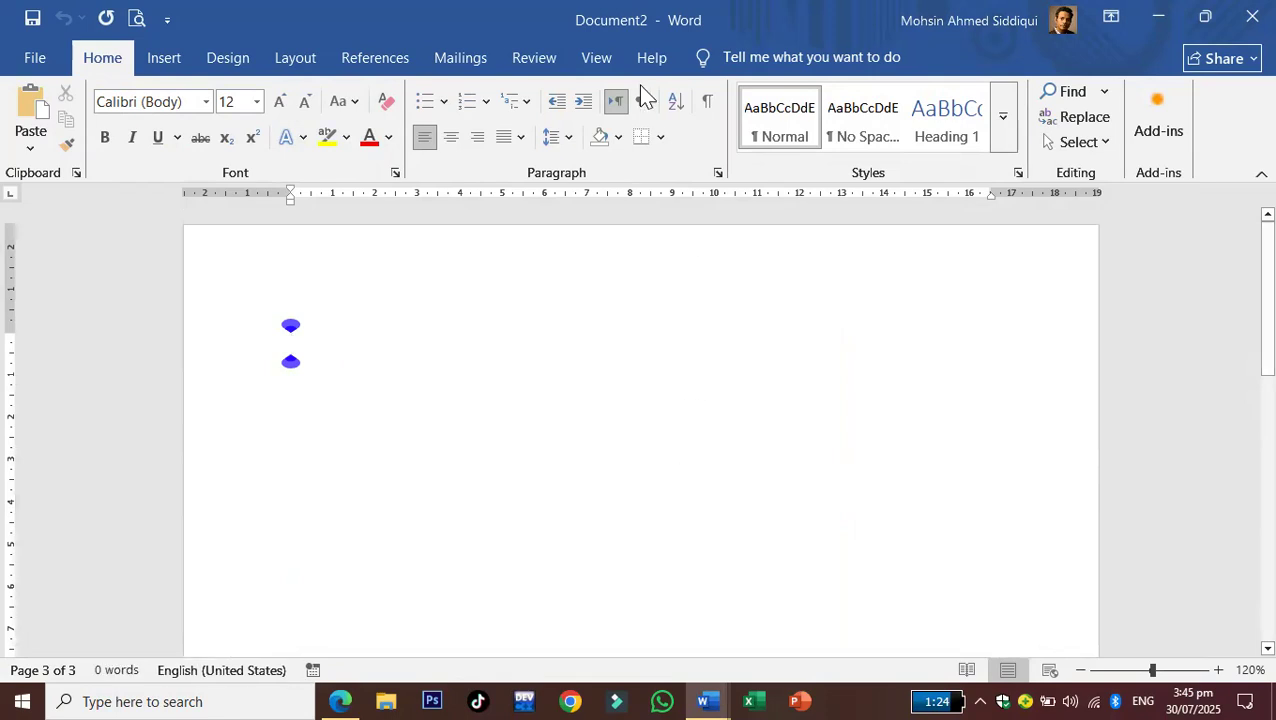
{"action": "left_click", "coordinate": [1155, 18]}
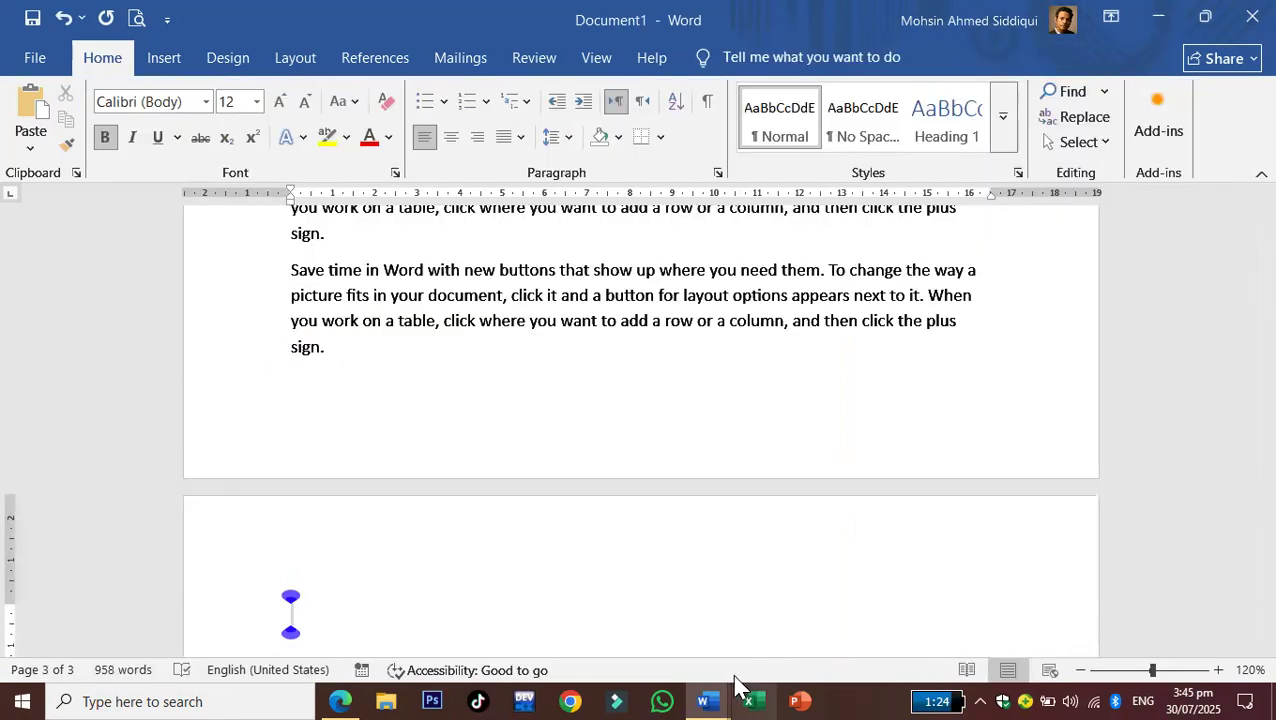
{"action": "mouse_move", "coordinate": [718, 690]}
{"action": "left_click", "coordinate": [790, 637]}
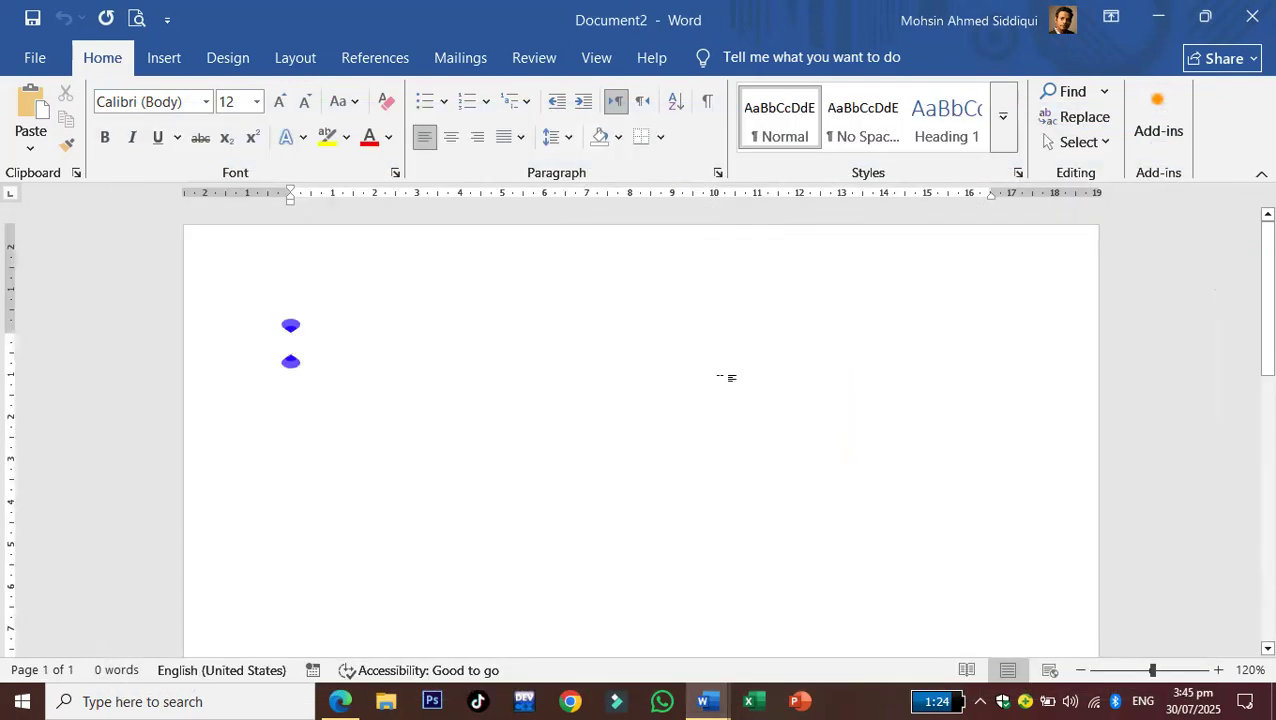
- Bring up the Open page from the blank document and open the recent document Test12345
{"action": "left_click", "coordinate": [35, 60]}
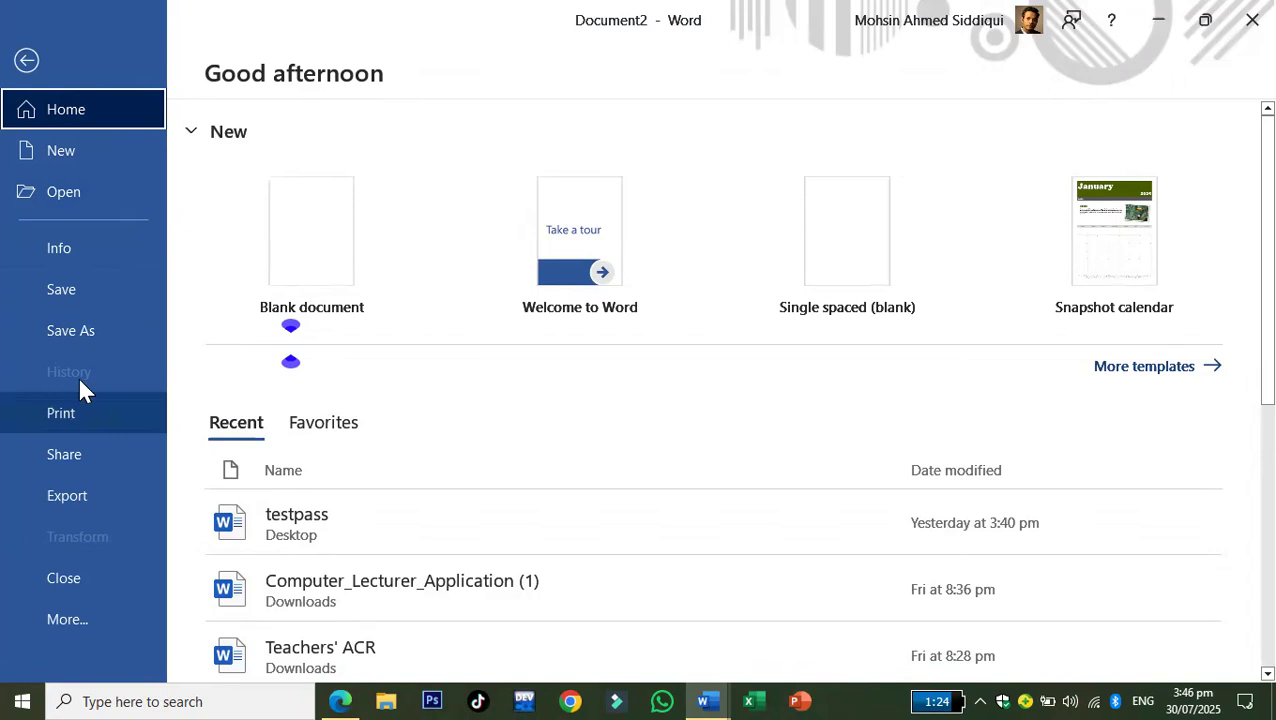
{"action": "left_click", "coordinate": [22, 66]}
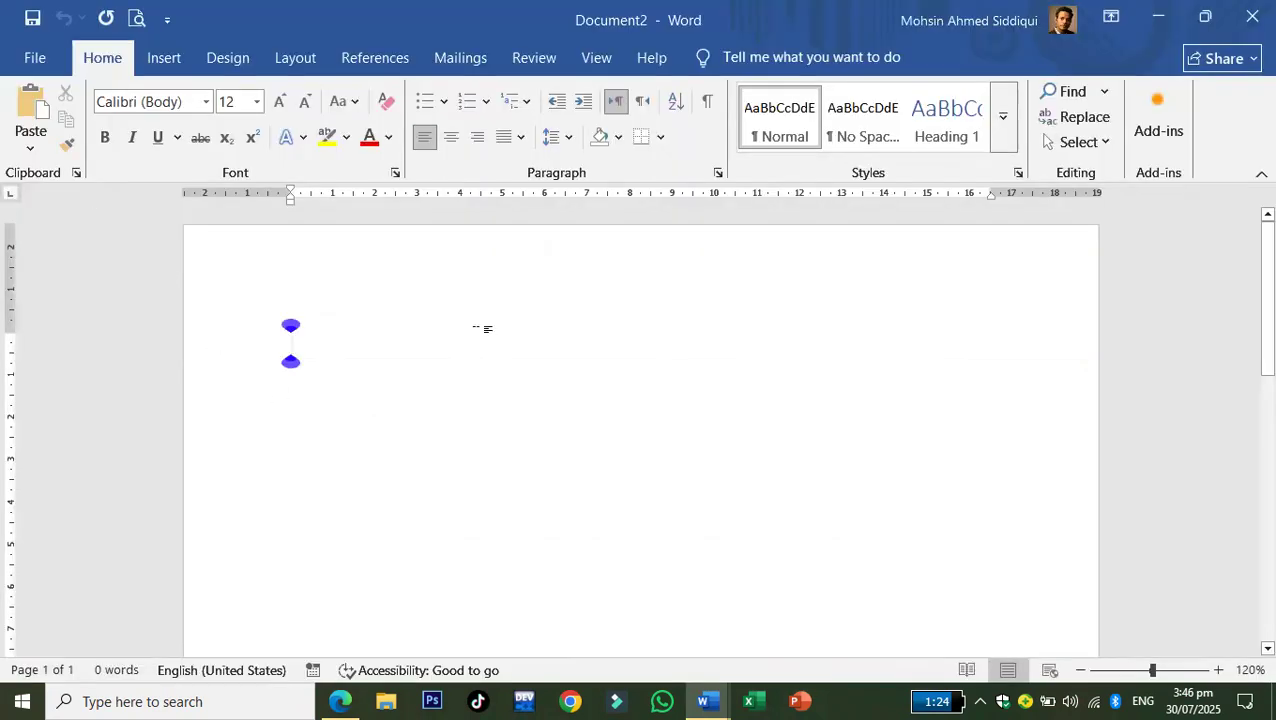
{"action": "key", "text": "ctrl+o"}
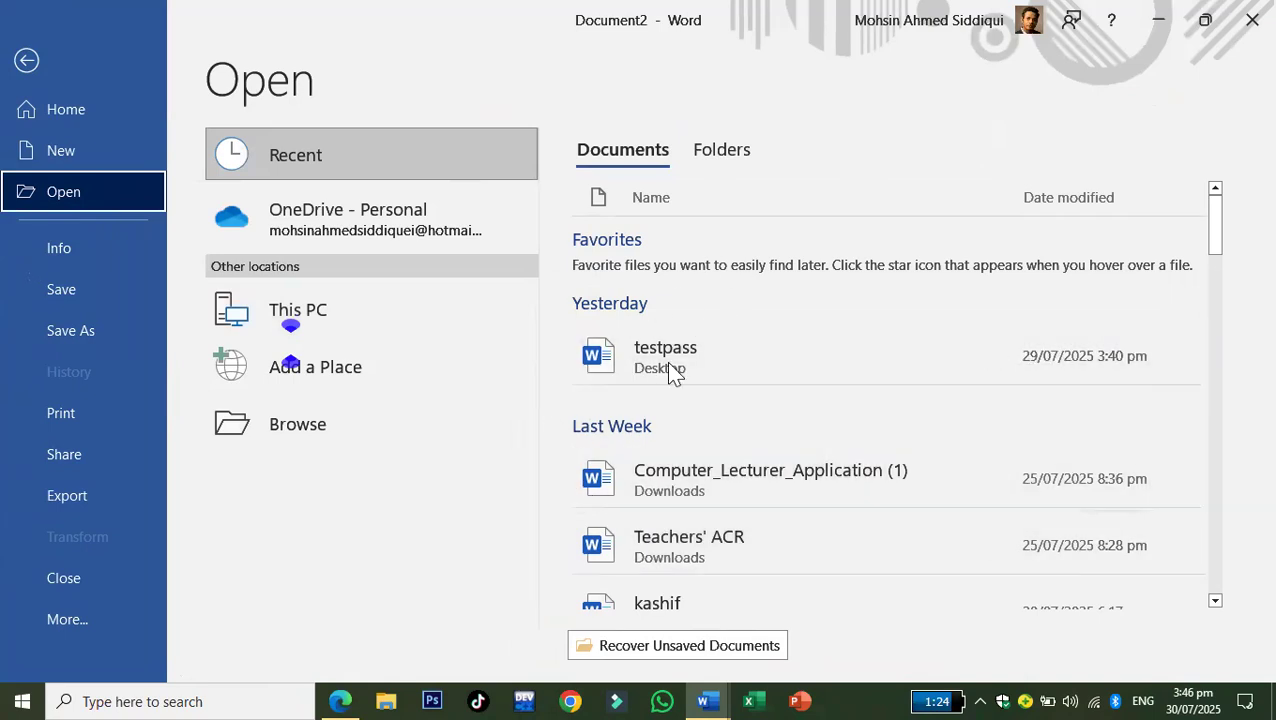
{"action": "scroll", "coordinate": [840, 410], "scroll_direction": "down", "scroll_amount": 1}
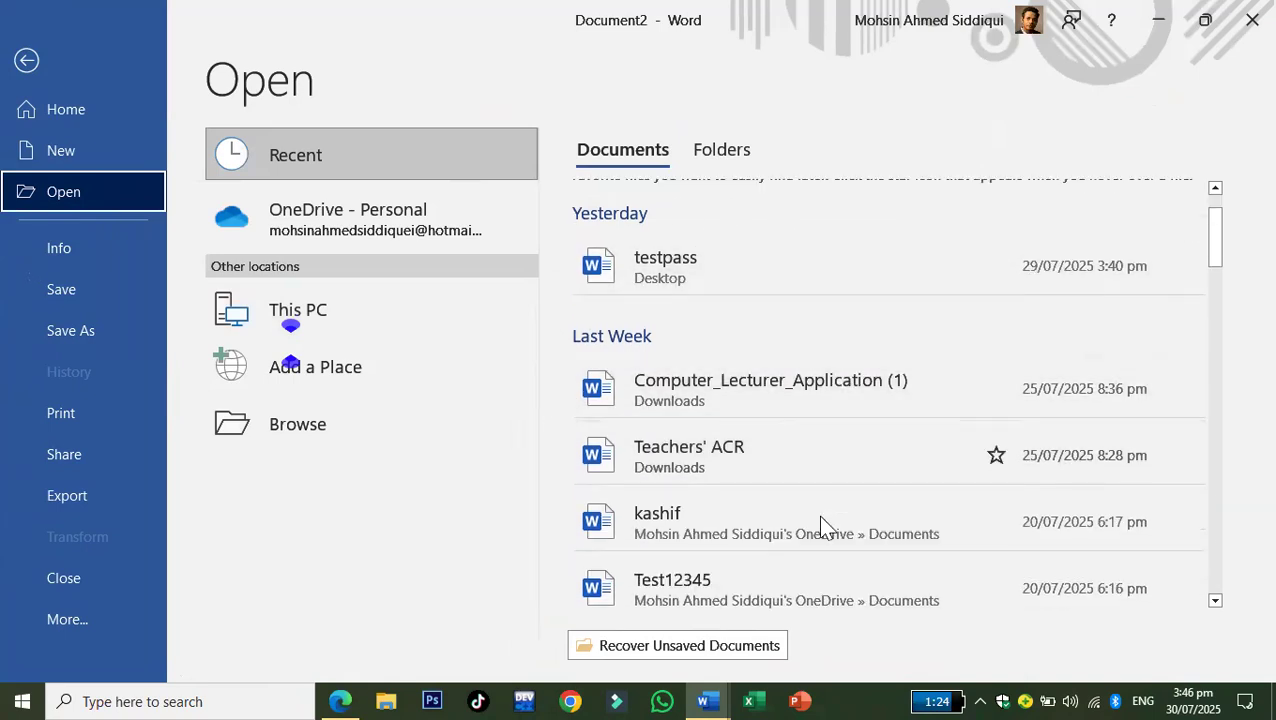
{"action": "scroll", "coordinate": [785, 617], "scroll_direction": "down", "scroll_amount": 1}
{"action": "left_click", "coordinate": [709, 491]}
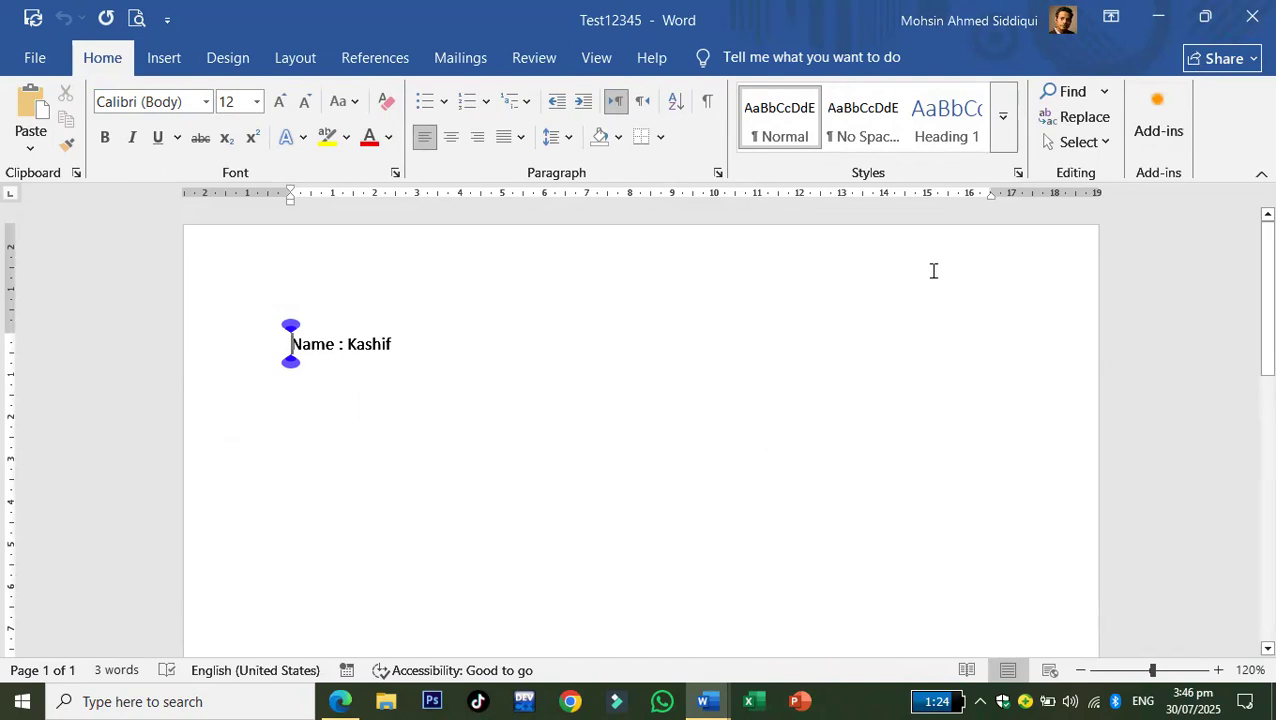
- Close the Test12345 document and the blank Document2
{"action": "key", "text": "ctrl+n"}
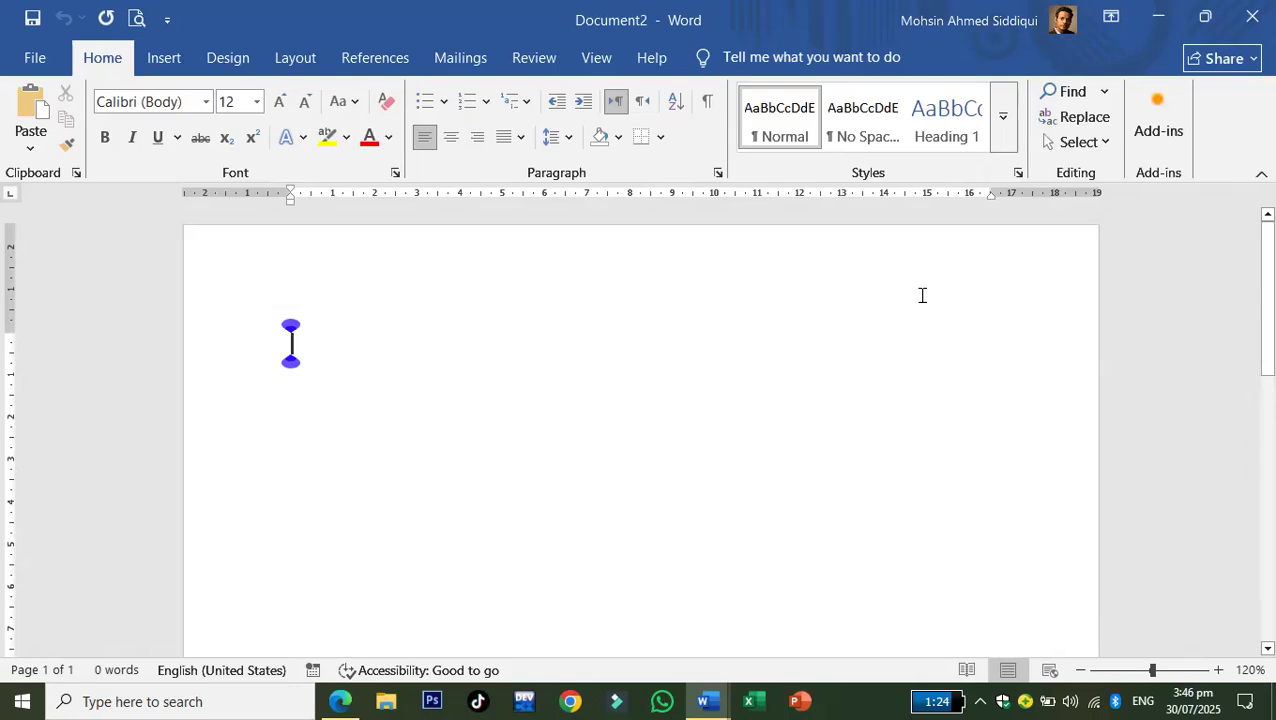
{"action": "key", "text": "ctrl+w"}
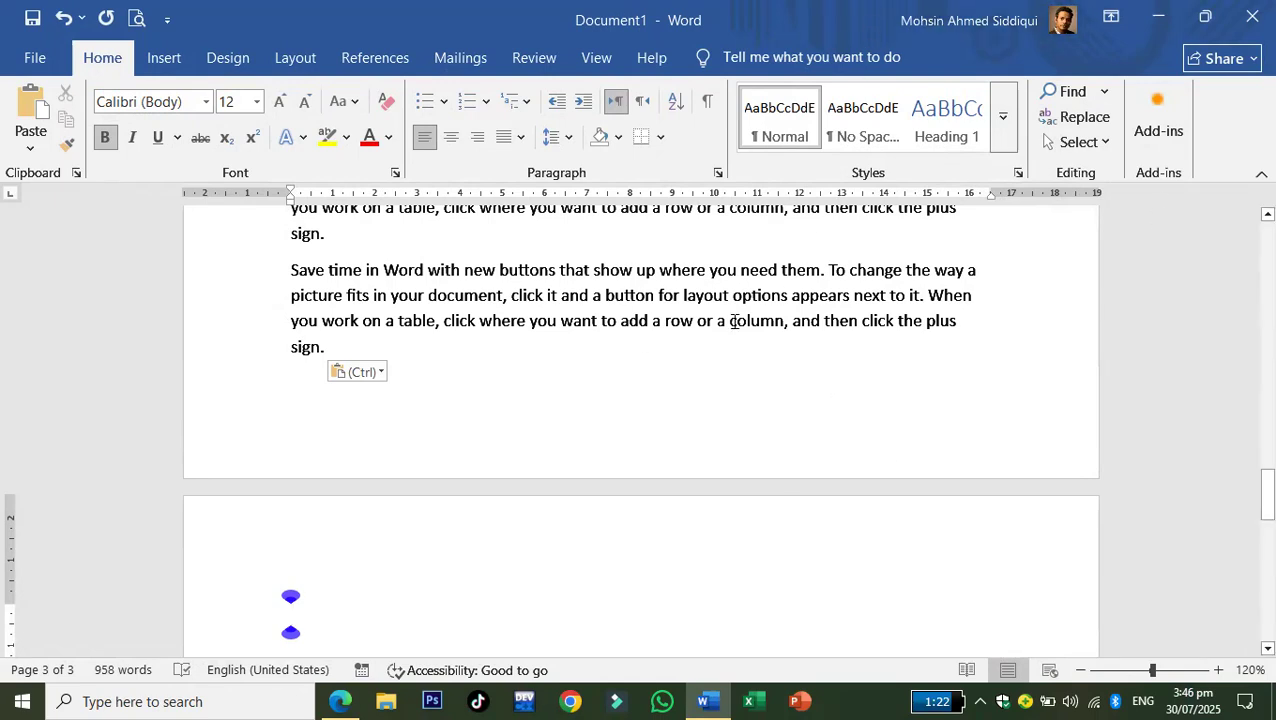
- Start closing Document1 but cancel, and save it to OneDrive Documents as "Video provides a powerful way to help you prove your point"
{"action": "key", "text": "ctrl+w"}
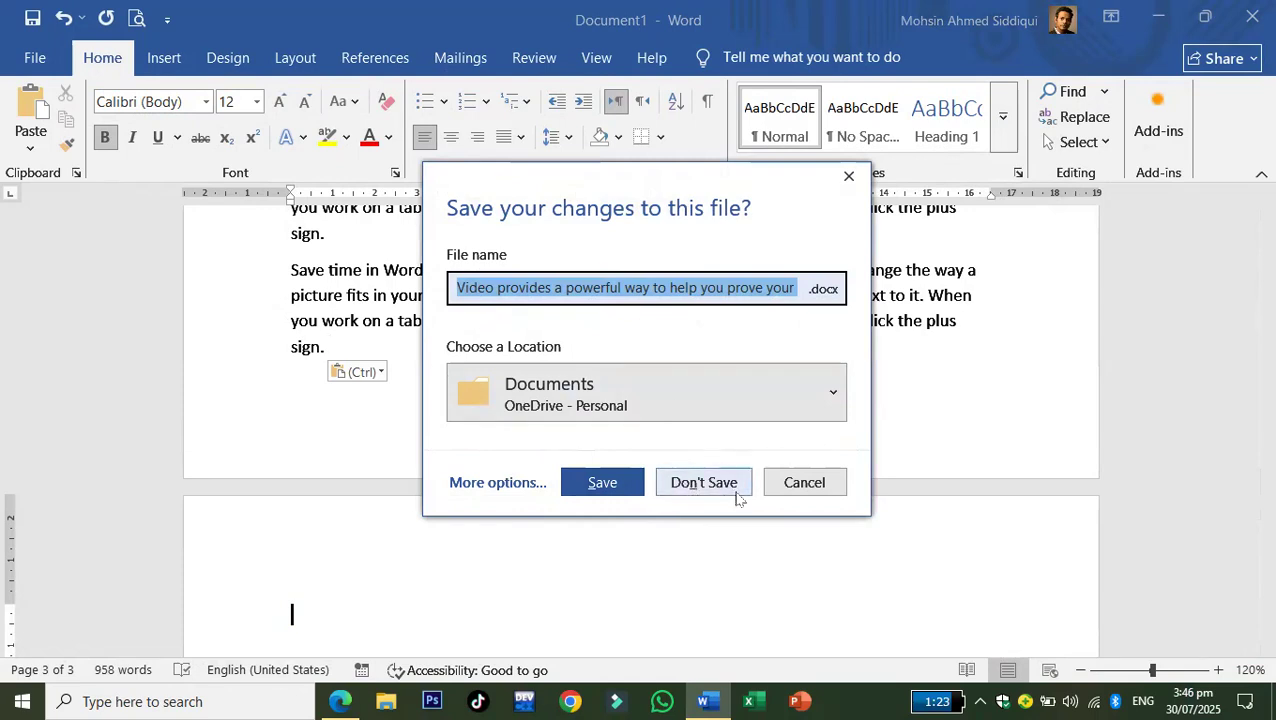
{"action": "left_click", "coordinate": [803, 482]}
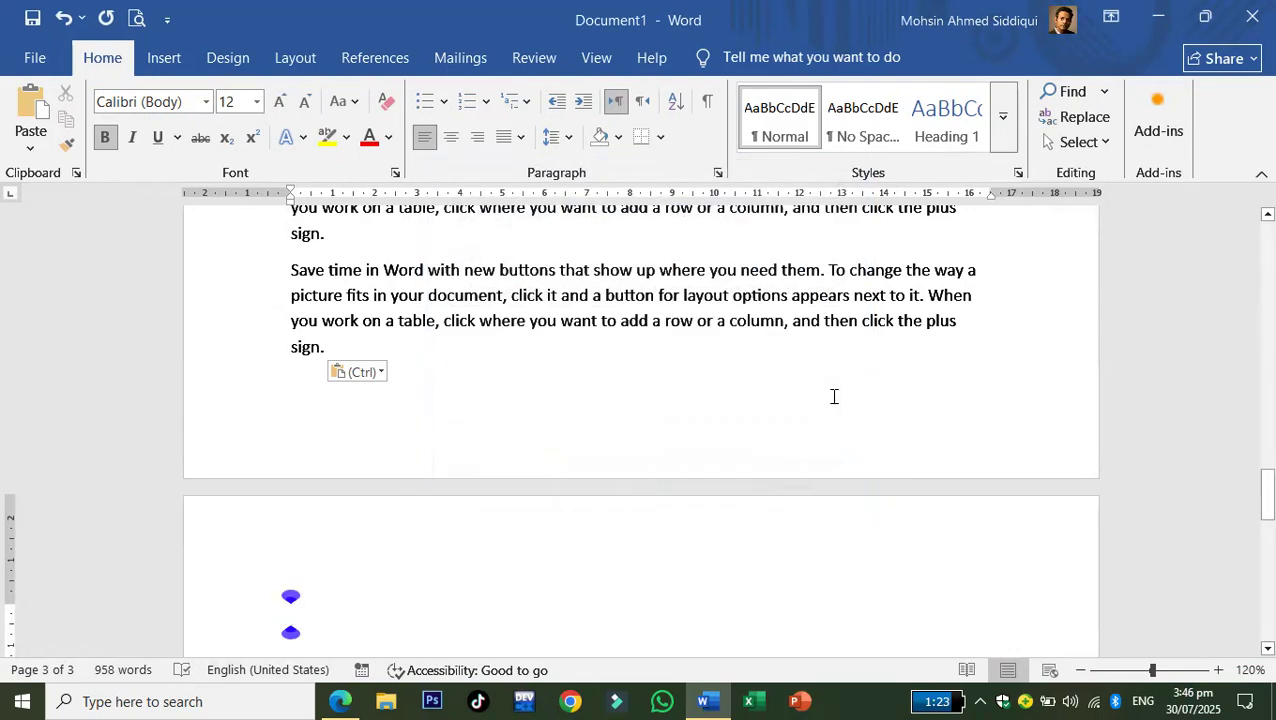
{"action": "key", "text": "ctrl+s"}
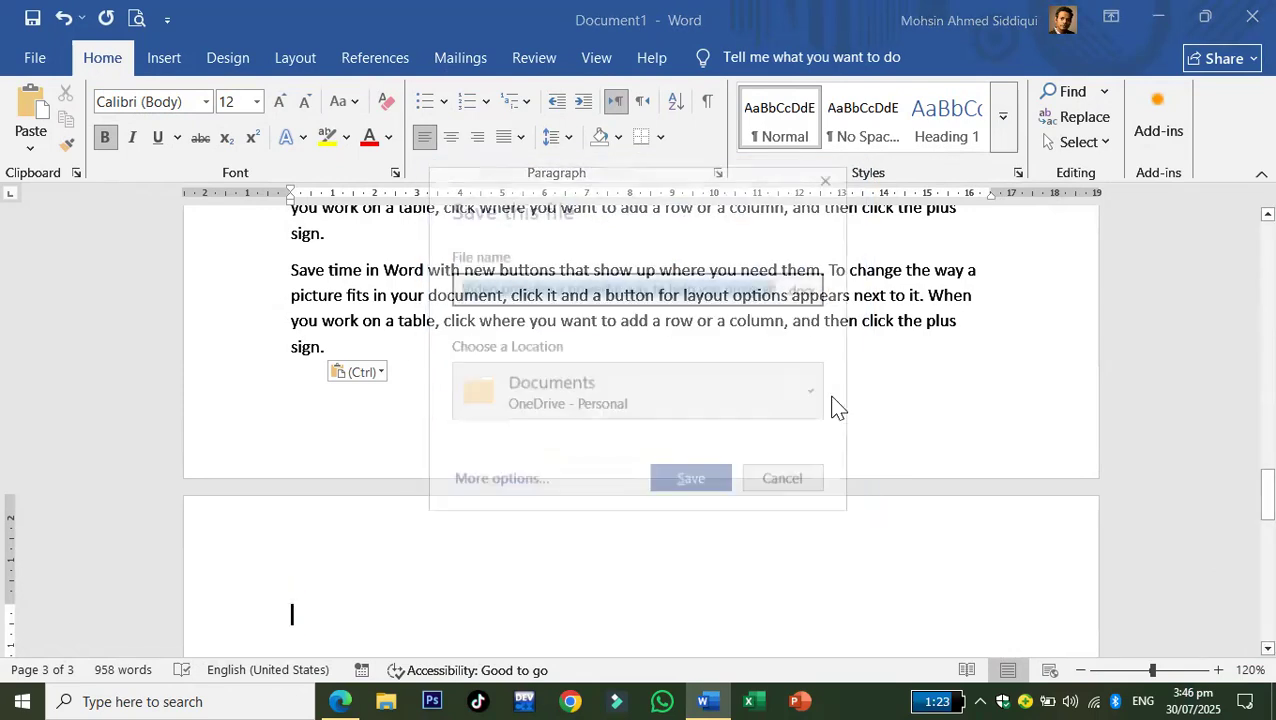
{"action": "left_click", "coordinate": [688, 482]}
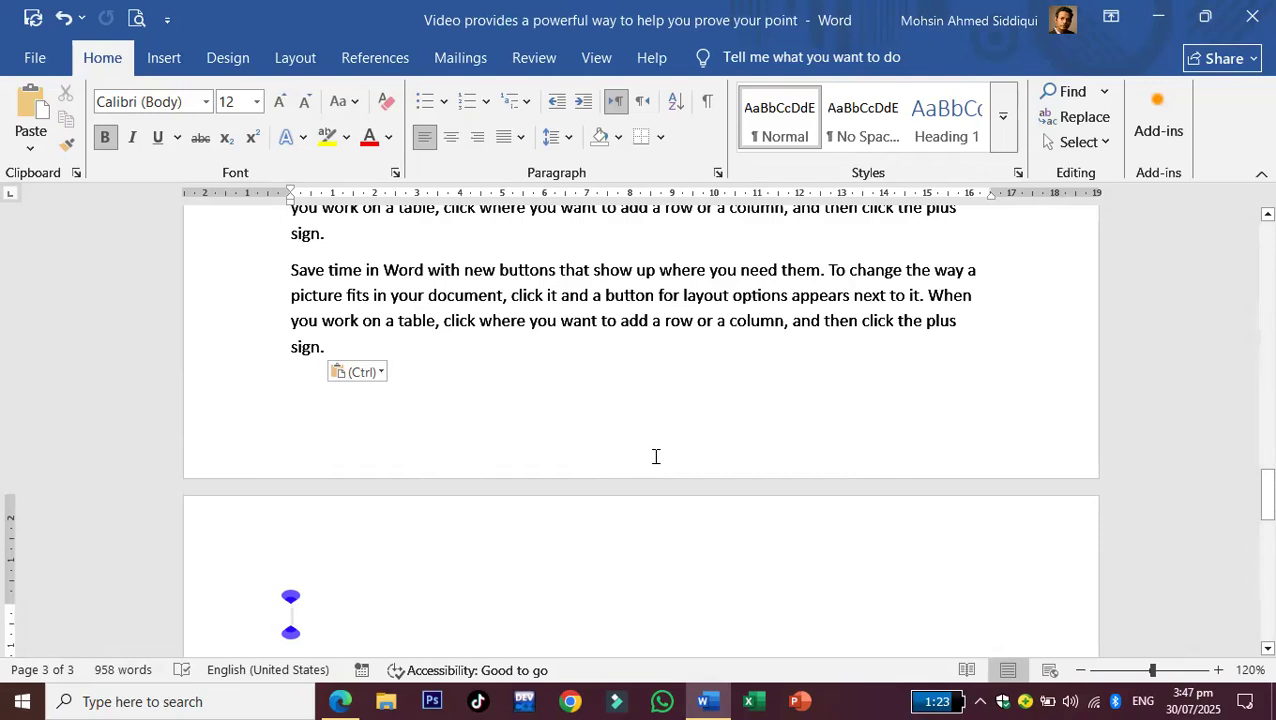
- Add the text "jjhgjhgjhghj" at the end of the document and save a copy in Documents under the name 2
{"action": "type", "text": "jjhgjhgjhghj"}
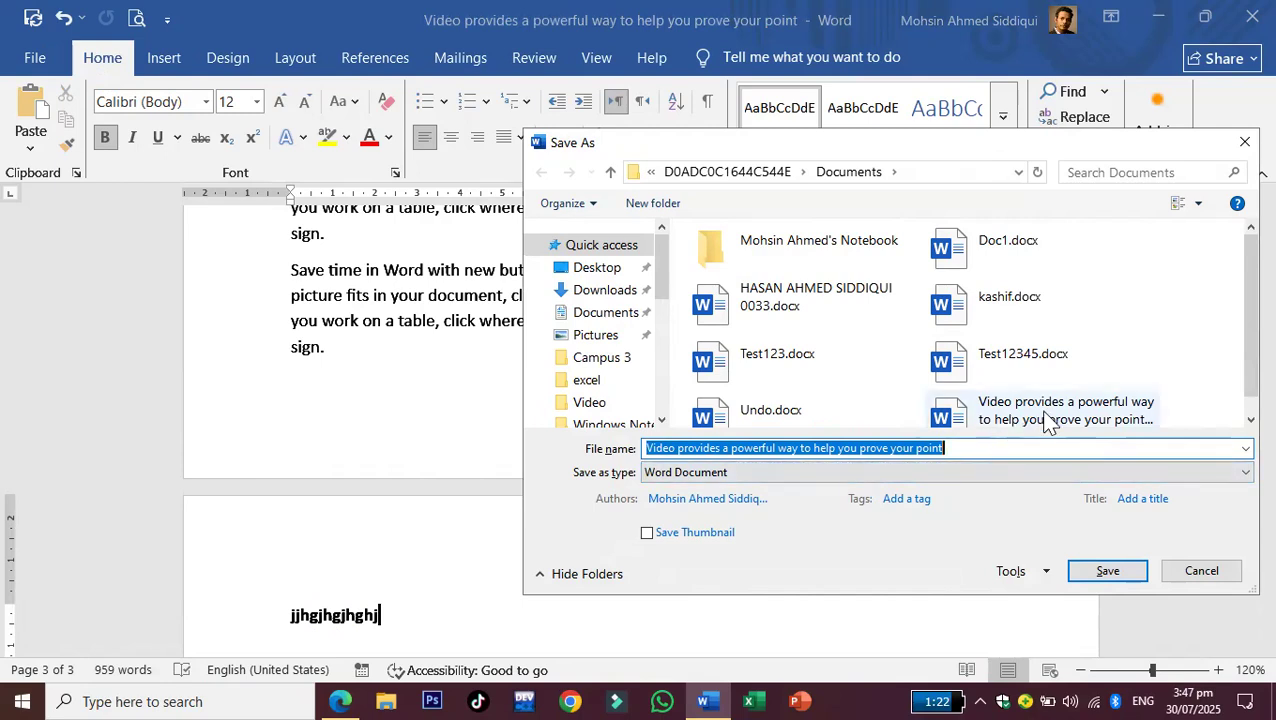
{"action": "type", "text": "2"}
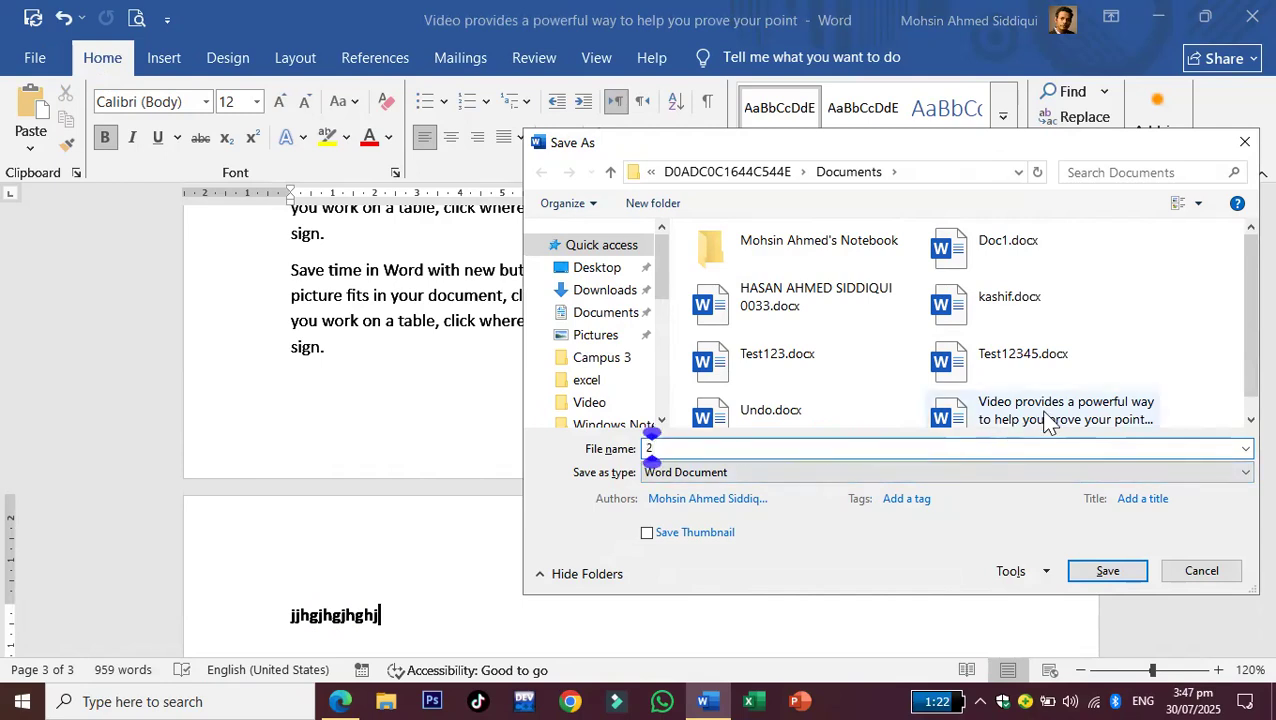
{"action": "left_click", "coordinate": [1112, 575]}
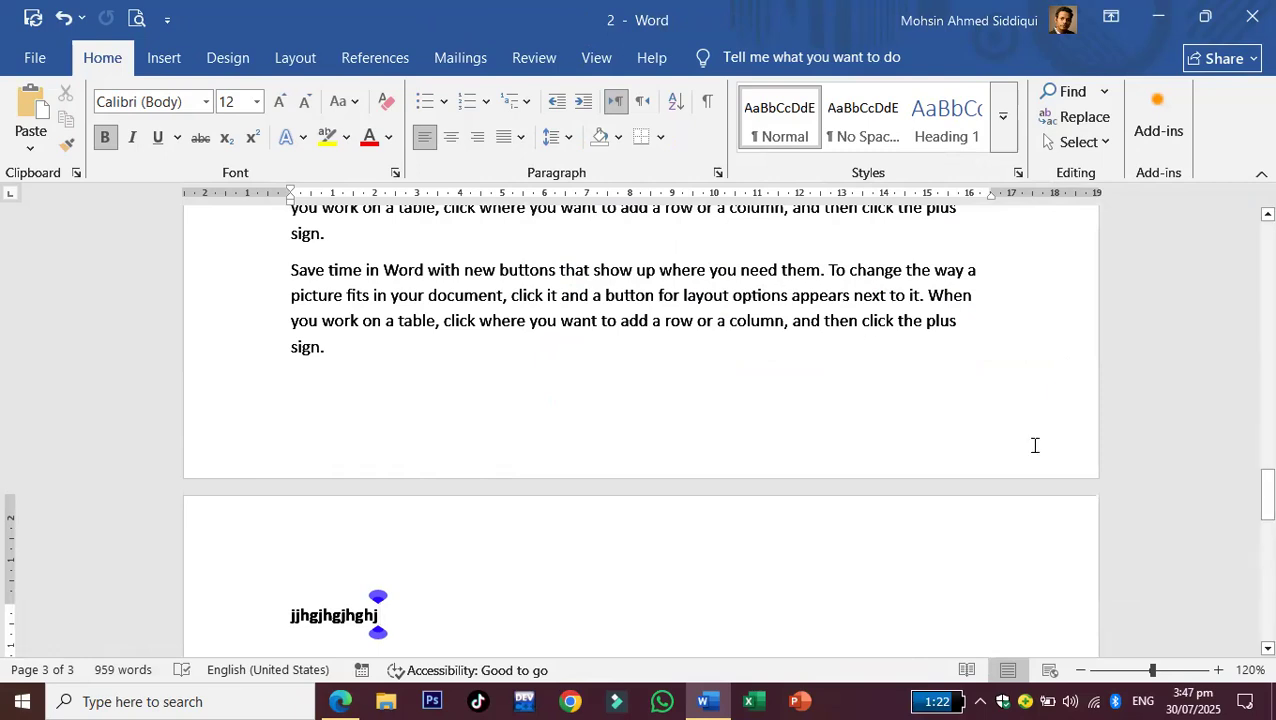
- Close document 2 and reopen it from the recent files by way of a new blank document
{"action": "key", "text": "ctrl+w"}
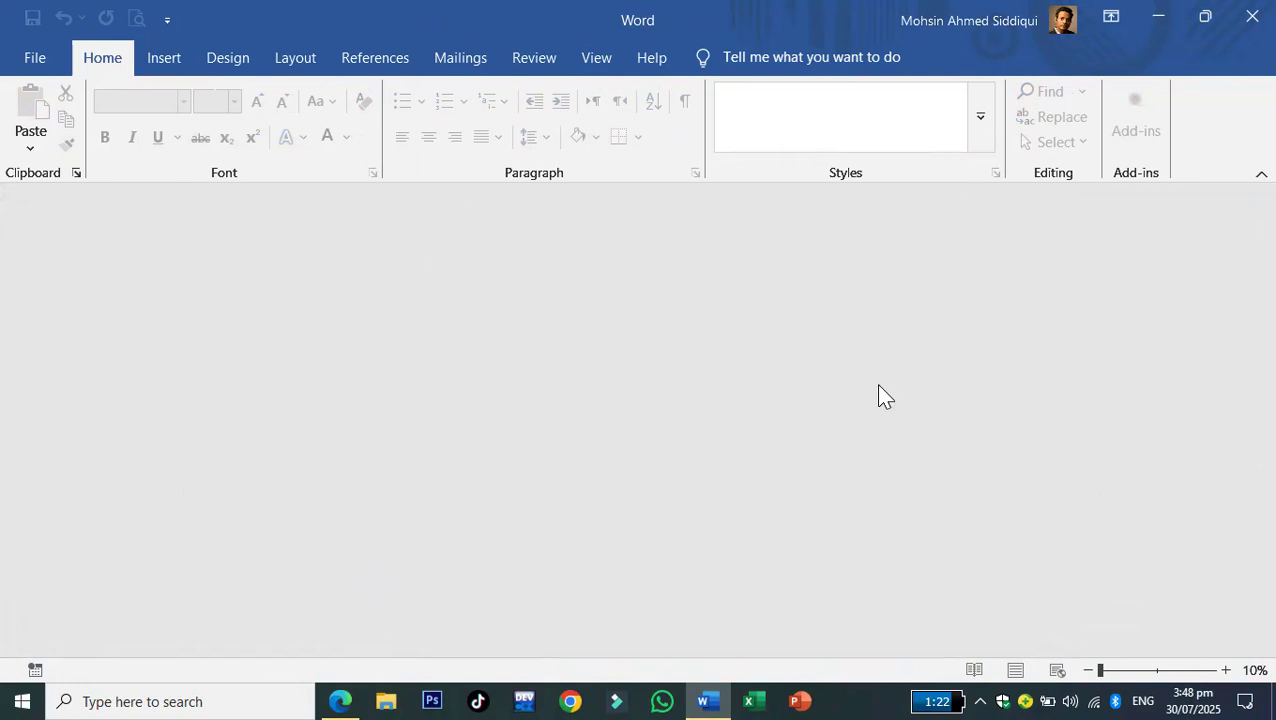
{"action": "key", "text": "ctrl+n"}
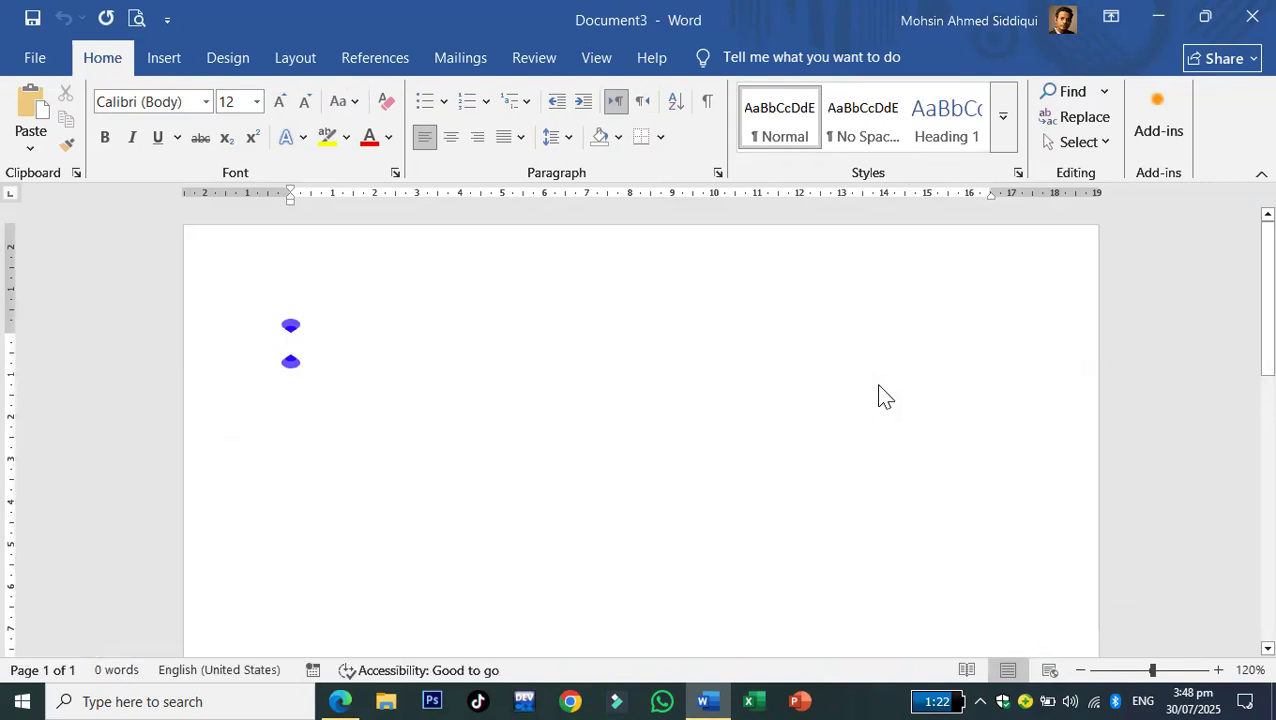
{"action": "key", "text": "ctrl+o"}
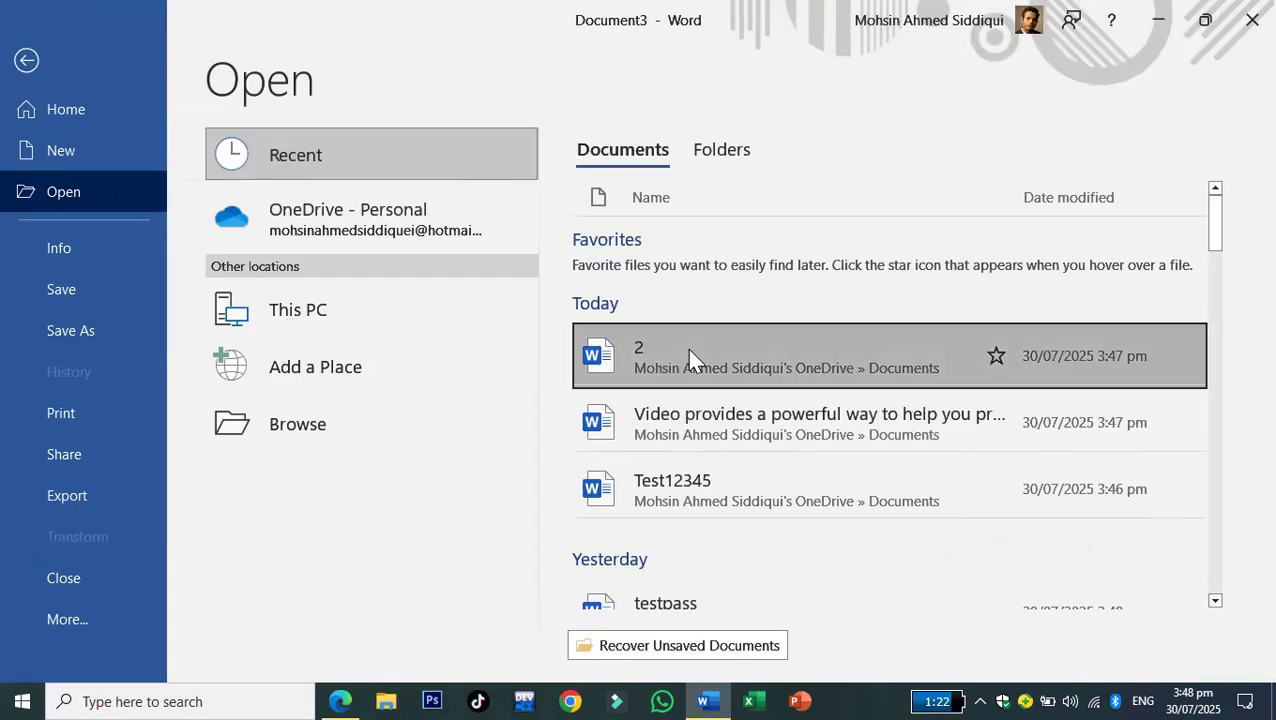
{"action": "key", "text": "Escape"}
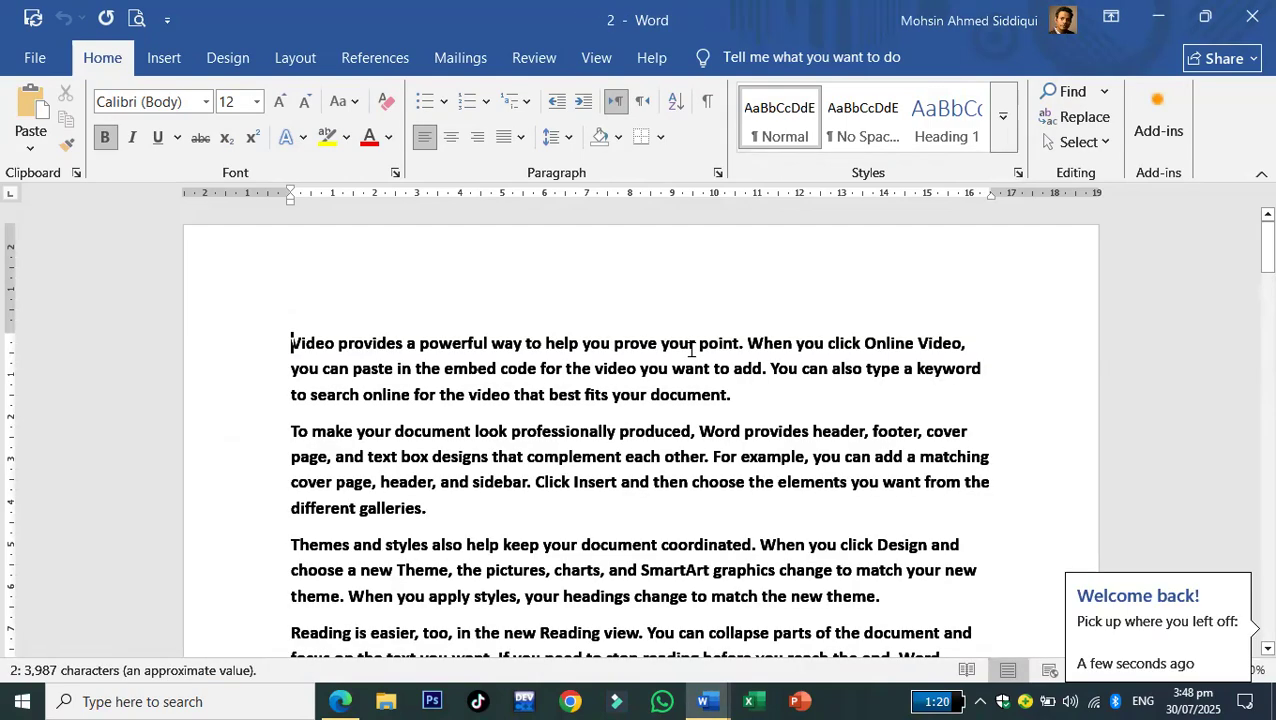
- Switch to the PDF in Edge and highlight the Ctrl + O and Ctrl + W entries of the Word shortcut list in green
{"action": "left_click", "coordinate": [332, 699]}
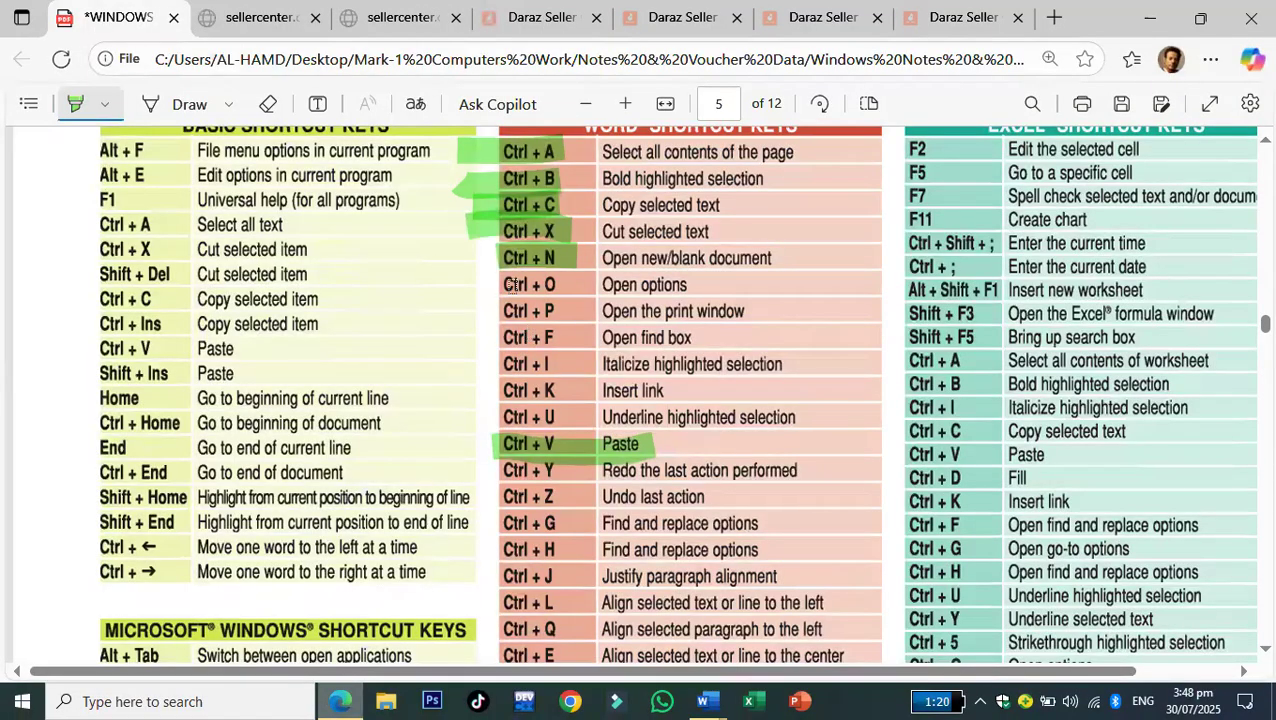
{"action": "left_click_drag", "start_coordinate": [560, 278], "coordinate": [502, 282]}
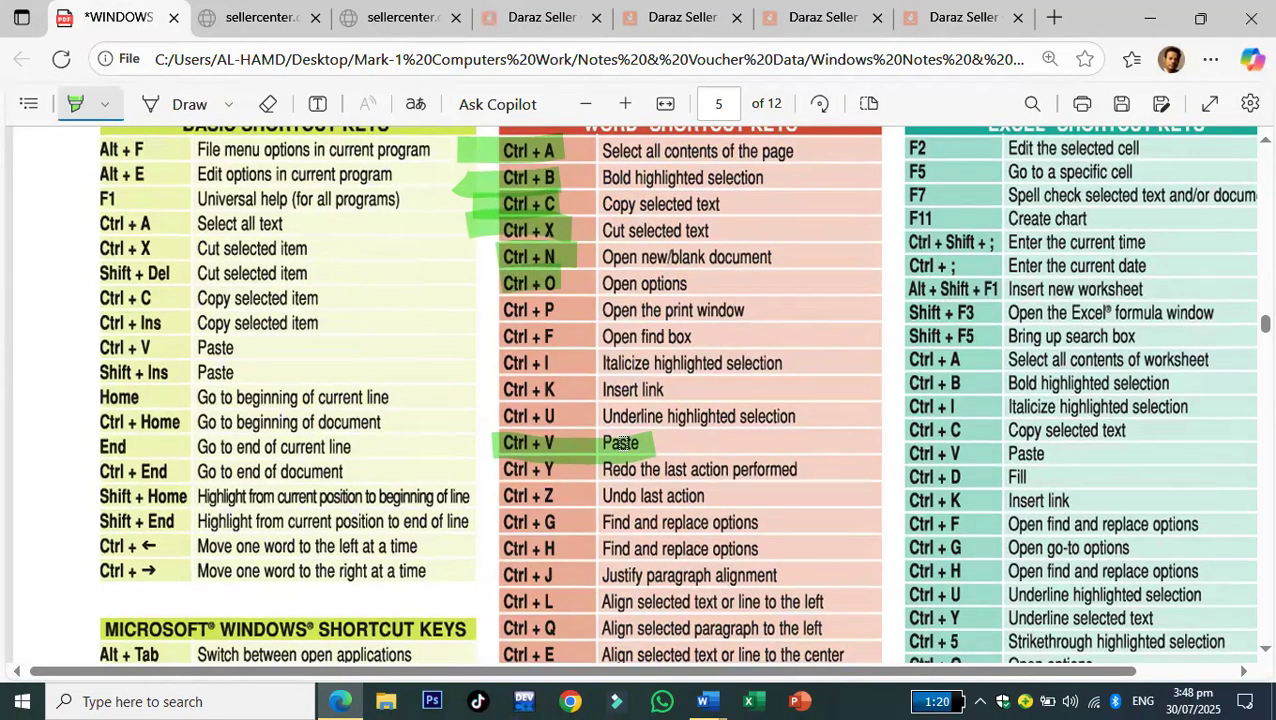
{"action": "scroll", "coordinate": [620, 443], "scroll_direction": "down", "scroll_amount": 3}
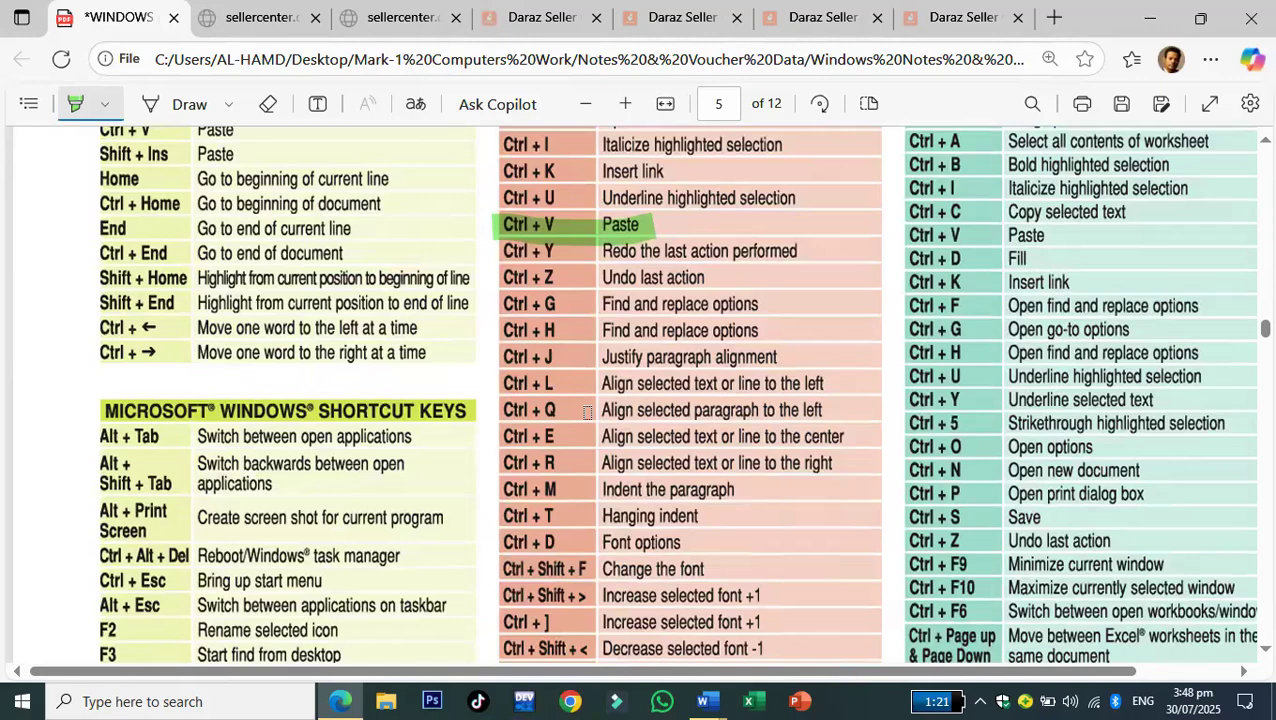
{"action": "scroll", "coordinate": [645, 463], "scroll_direction": "down", "scroll_amount": 1}
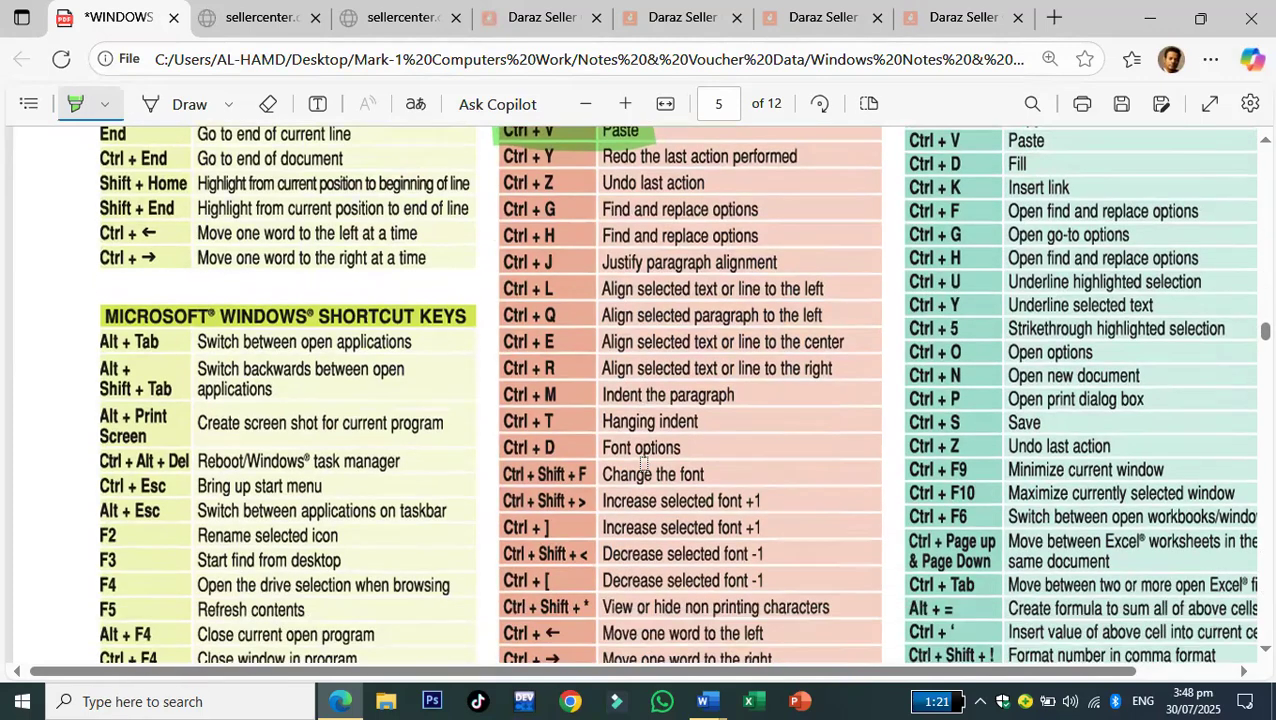
{"action": "scroll", "coordinate": [645, 463], "scroll_direction": "down", "scroll_amount": 3}
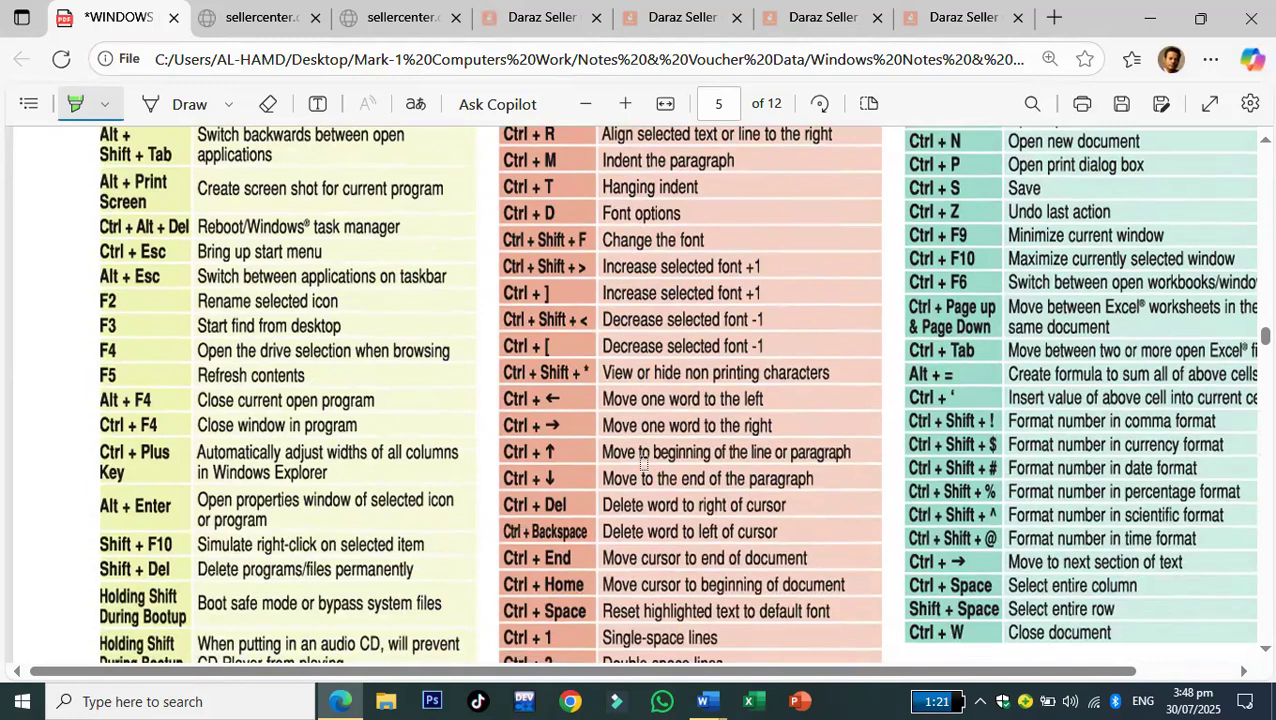
{"action": "scroll", "coordinate": [645, 463], "scroll_direction": "down", "scroll_amount": 2}
{"action": "scroll", "coordinate": [645, 463], "scroll_direction": "down", "scroll_amount": 5}
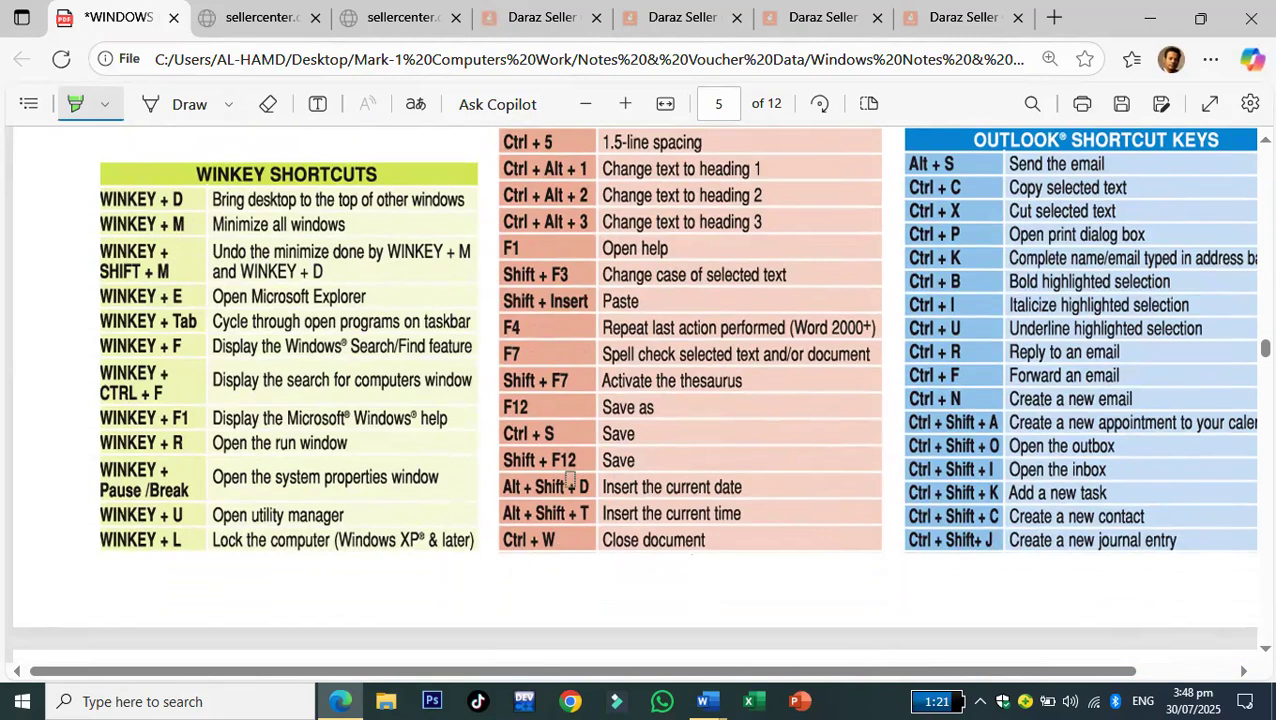
{"action": "scroll", "coordinate": [569, 511], "scroll_direction": "up", "scroll_amount": 2}
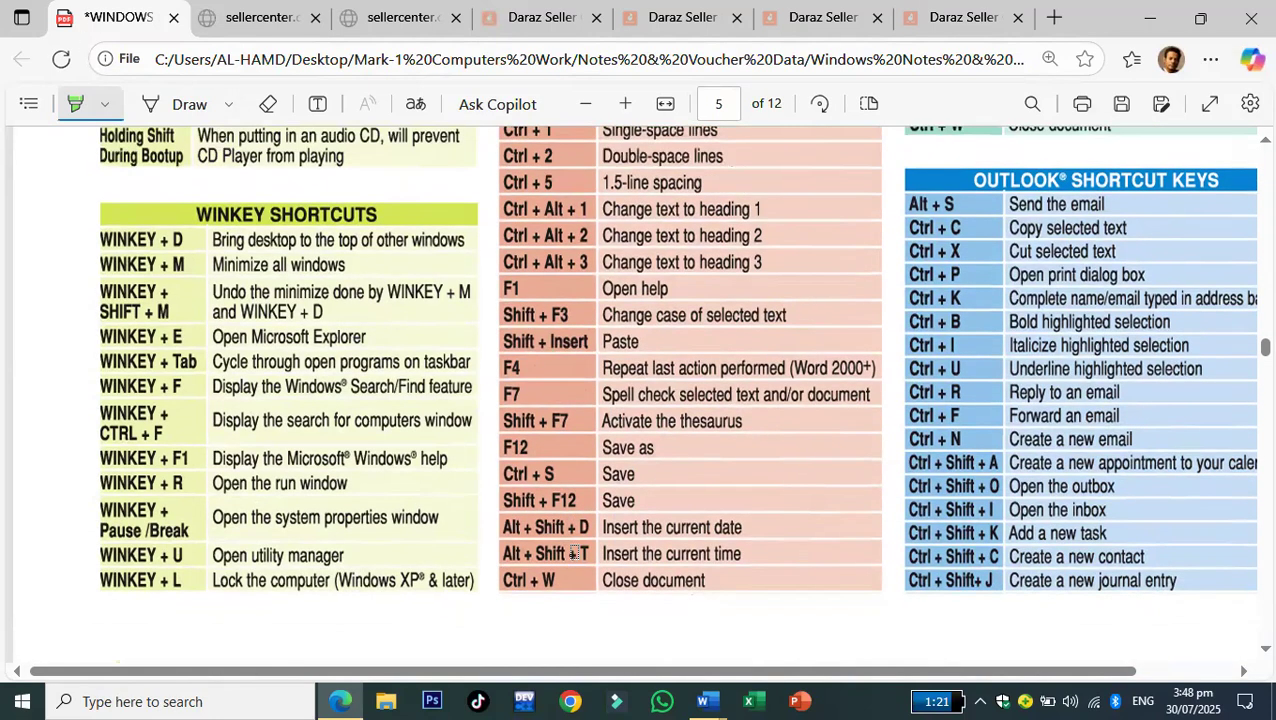
{"action": "scroll", "coordinate": [535, 532], "scroll_direction": "down", "scroll_amount": 2}
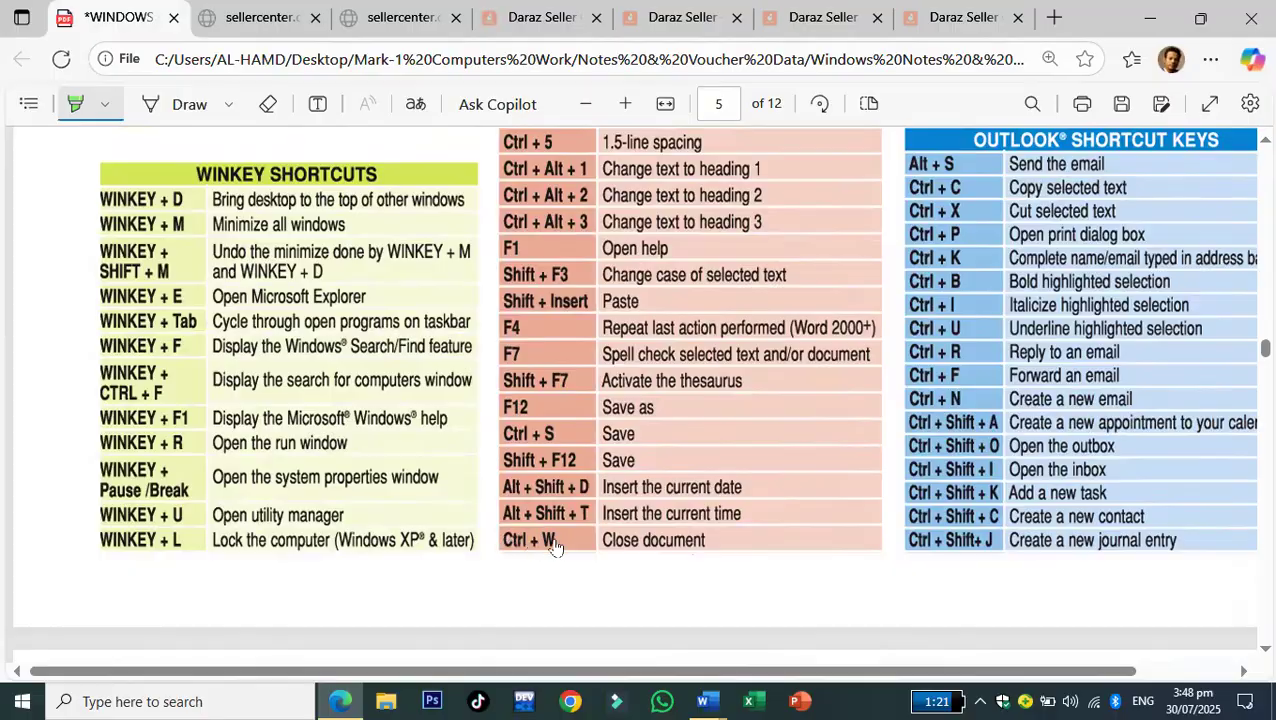
{"action": "key", "text": "ctrl+w"}
{"action": "left_click", "coordinate": [827, 177]}
{"action": "left_click_drag", "start_coordinate": [561, 538], "coordinate": [501, 549]}
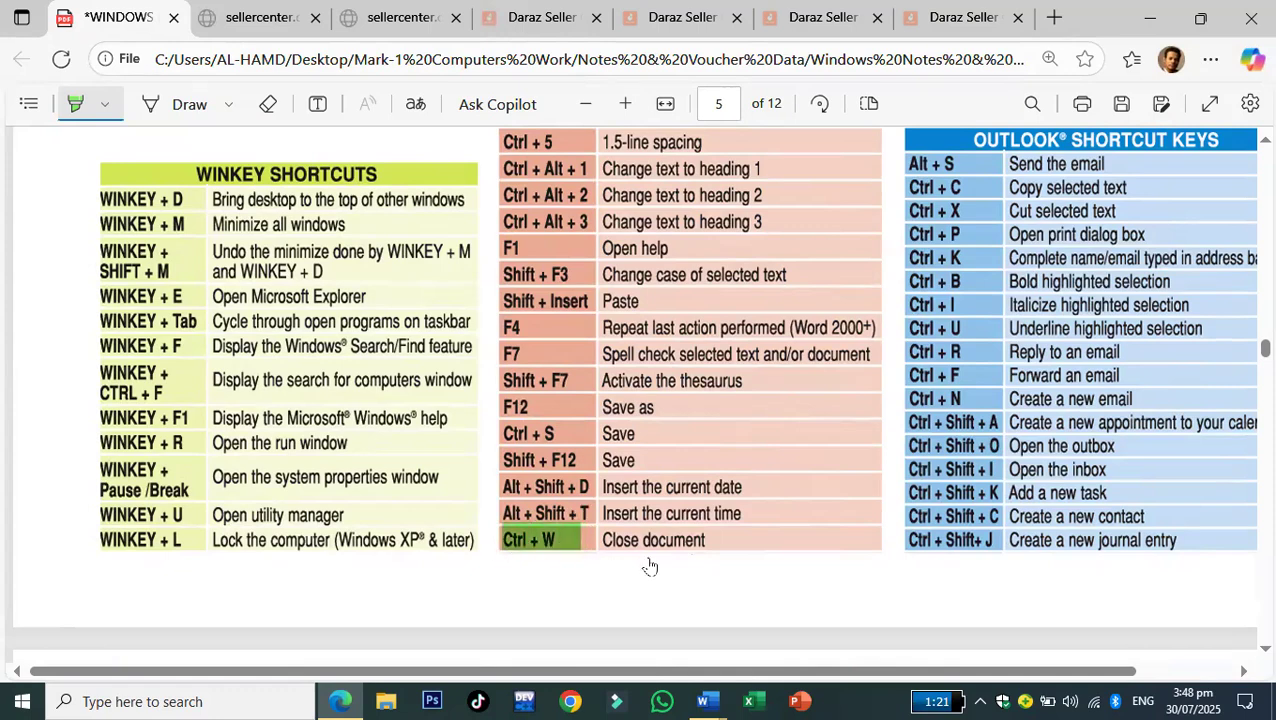
- Highlight the Ctrl + S (Save) entry in the Word shortcut list in green
{"action": "scroll", "coordinate": [650, 567], "scroll_direction": "up", "scroll_amount": 3}
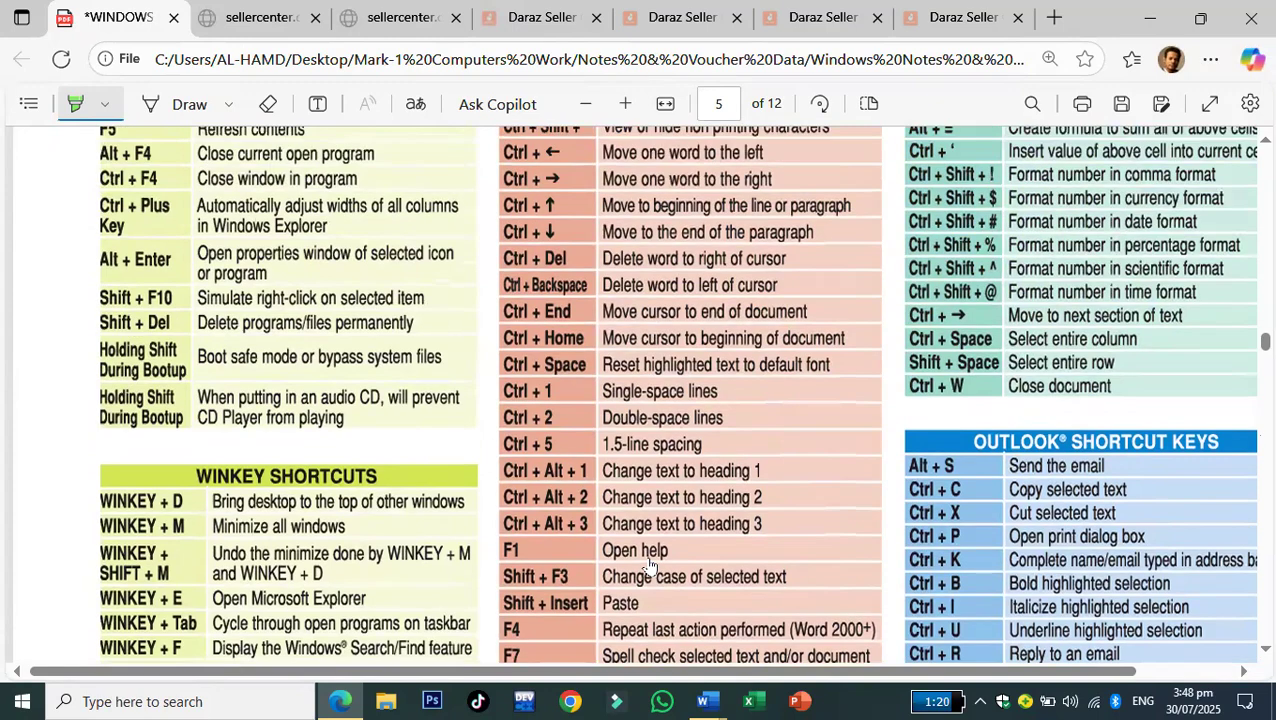
{"action": "scroll", "coordinate": [650, 567], "scroll_direction": "up", "scroll_amount": 6}
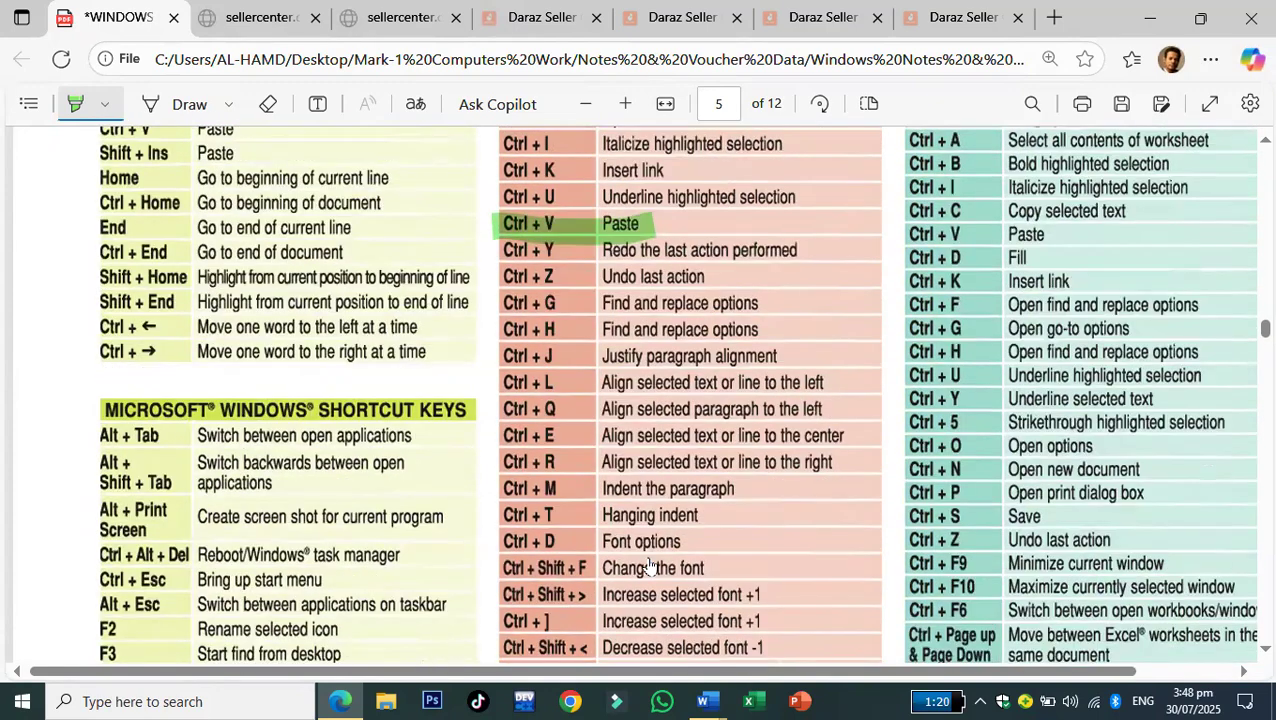
{"action": "scroll", "coordinate": [575, 490], "scroll_direction": "up", "scroll_amount": 1}
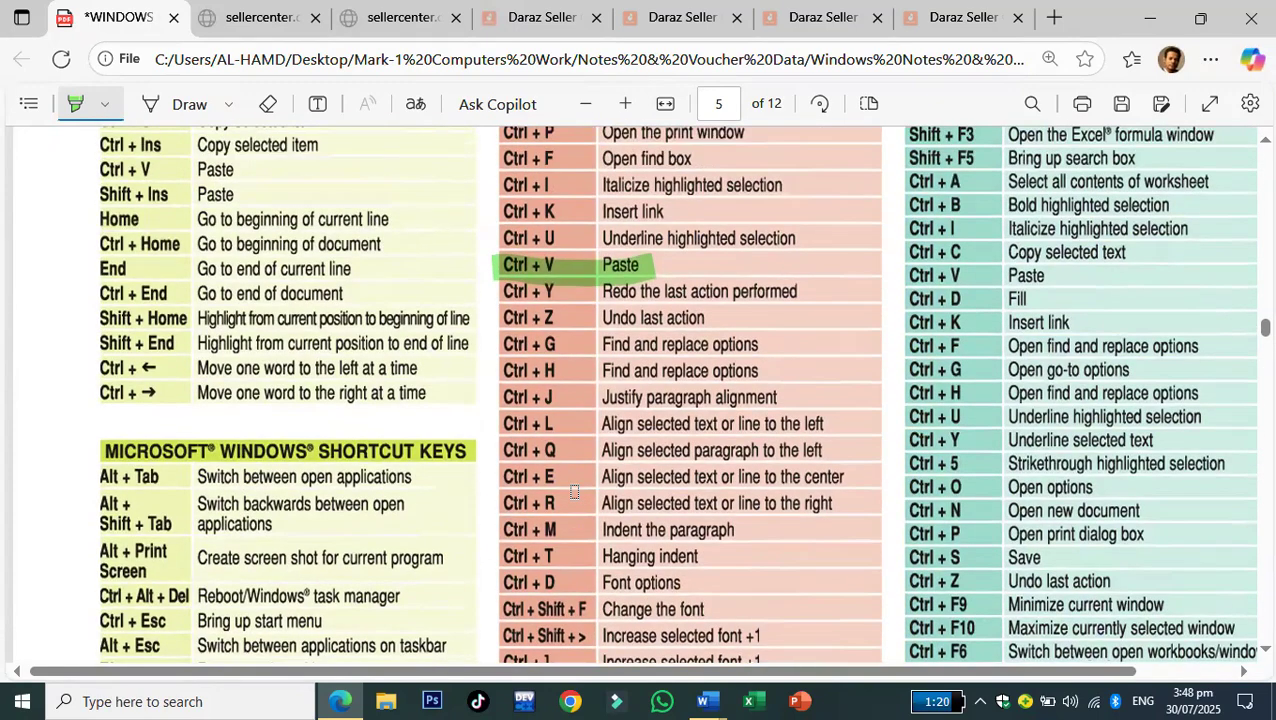
{"action": "scroll", "coordinate": [575, 491], "scroll_direction": "down", "scroll_amount": 8}
{"action": "scroll", "coordinate": [572, 329], "scroll_direction": "up", "scroll_amount": 1}
{"action": "left_click_drag", "start_coordinate": [568, 323], "coordinate": [470, 330]}
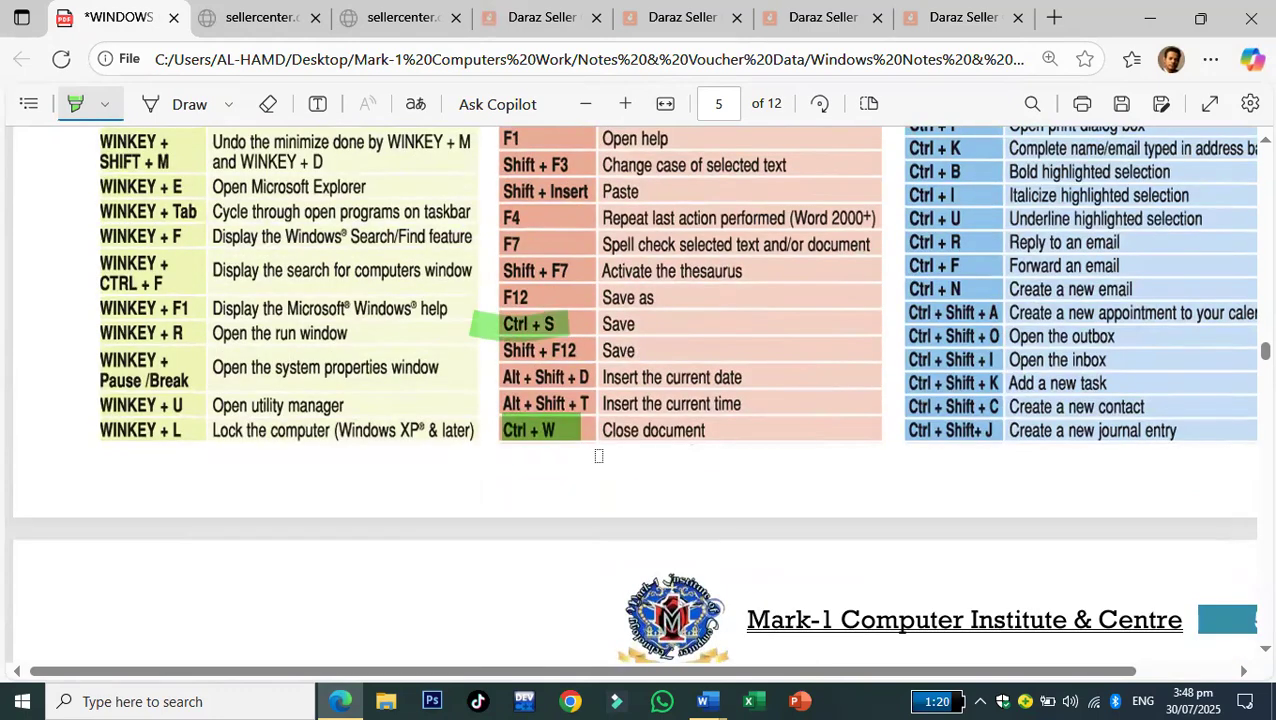
- Return to the start of the Word shortcut list and close all the Daraz browser tabs, keeping only the PDF open
{"action": "scroll", "coordinate": [599, 456], "scroll_direction": "up", "scroll_amount": 3}
{"action": "scroll", "coordinate": [601, 464], "scroll_direction": "up", "scroll_amount": 1}
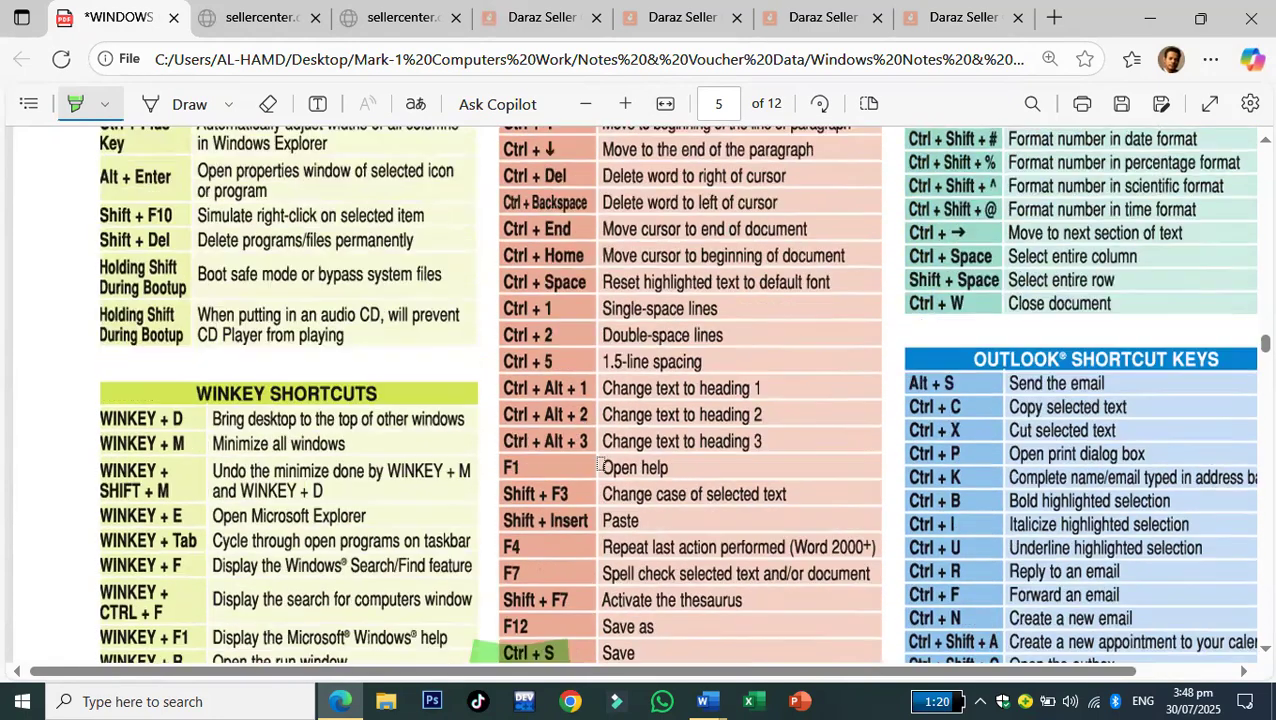
{"action": "scroll", "coordinate": [599, 464], "scroll_direction": "up", "scroll_amount": 7}
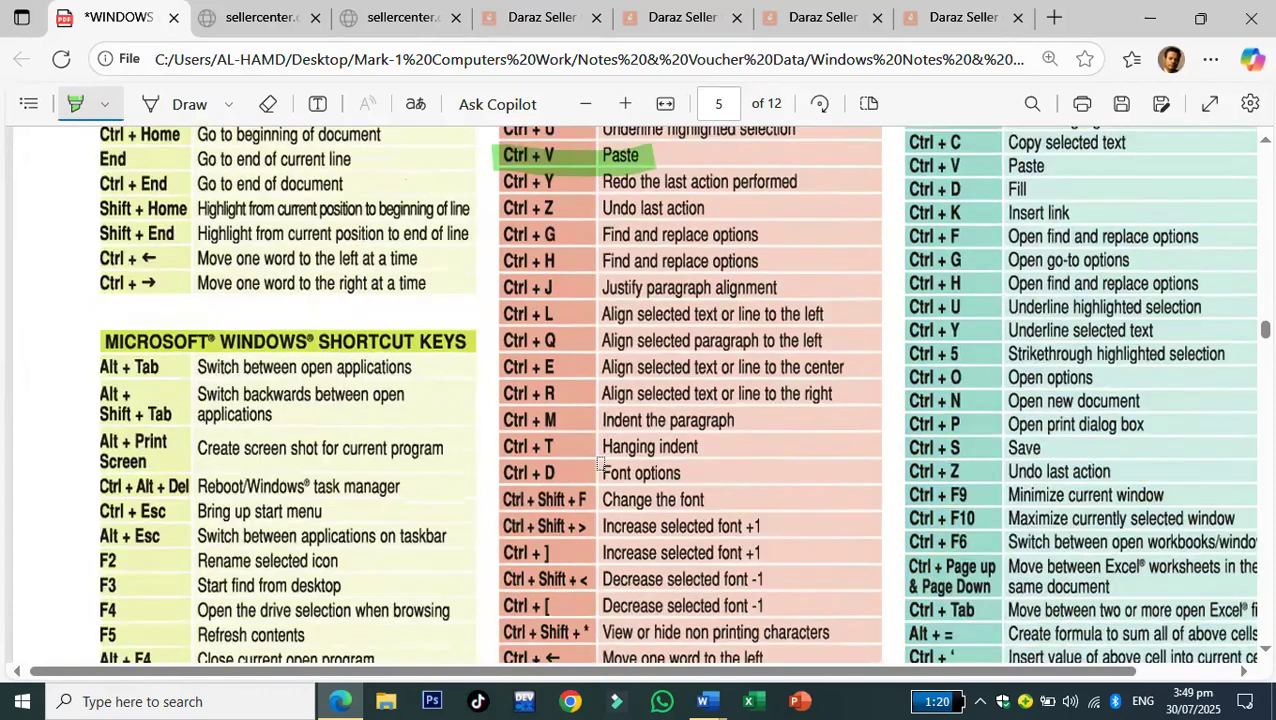
{"action": "scroll", "coordinate": [599, 464], "scroll_direction": "up", "scroll_amount": 4}
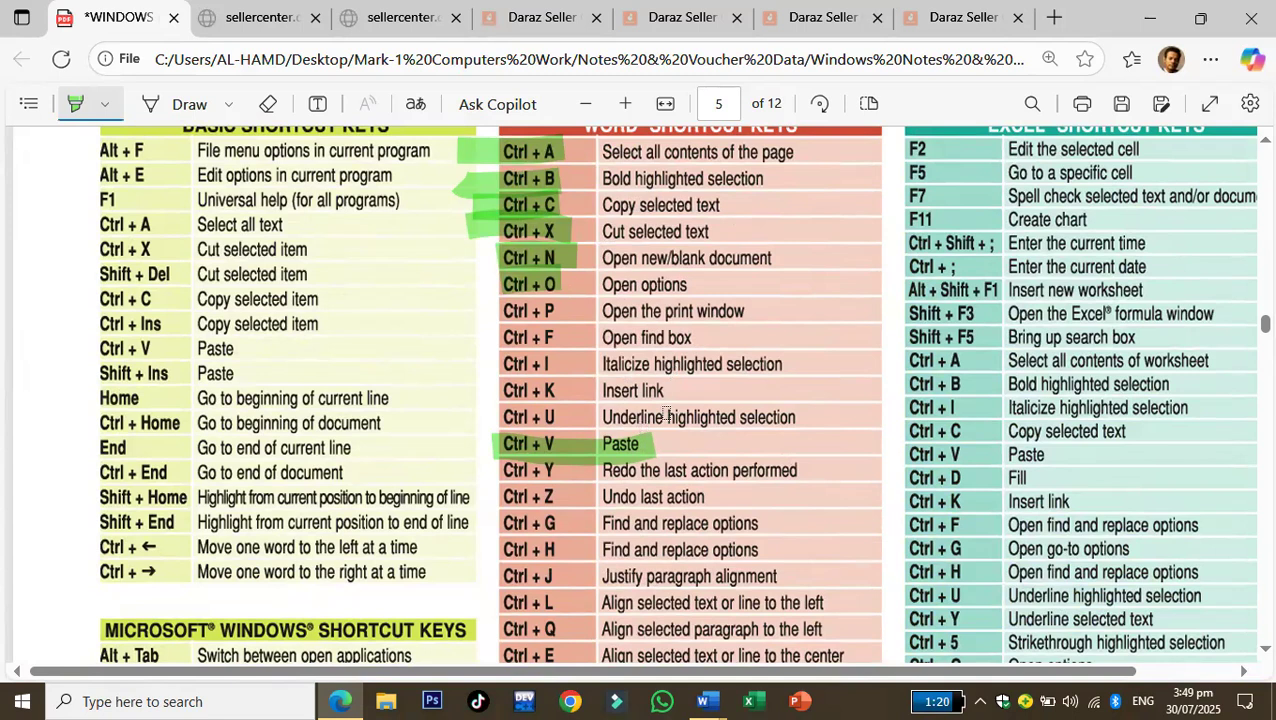
{"action": "left_click", "coordinate": [1018, 17]}
{"action": "left_click", "coordinate": [856, 17]}
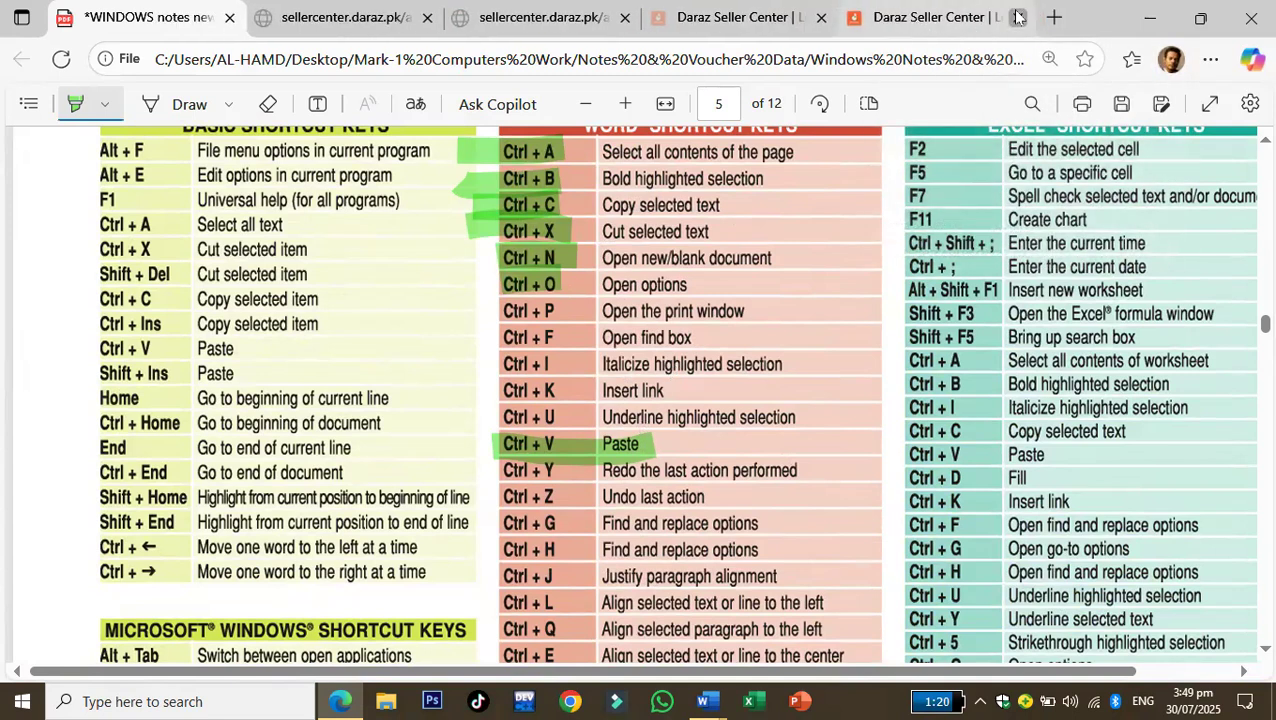
{"action": "left_click", "coordinate": [1017, 17]}
{"action": "left_click", "coordinate": [1017, 17]}
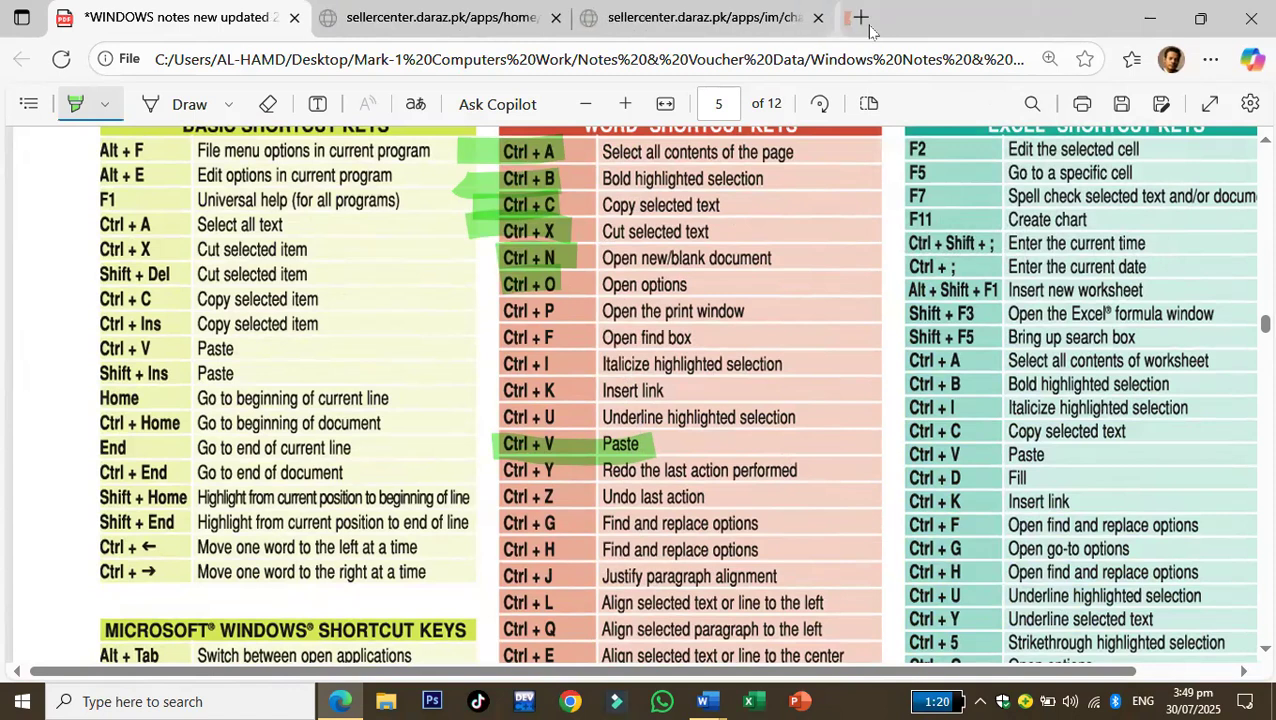
{"action": "left_click", "coordinate": [819, 18]}
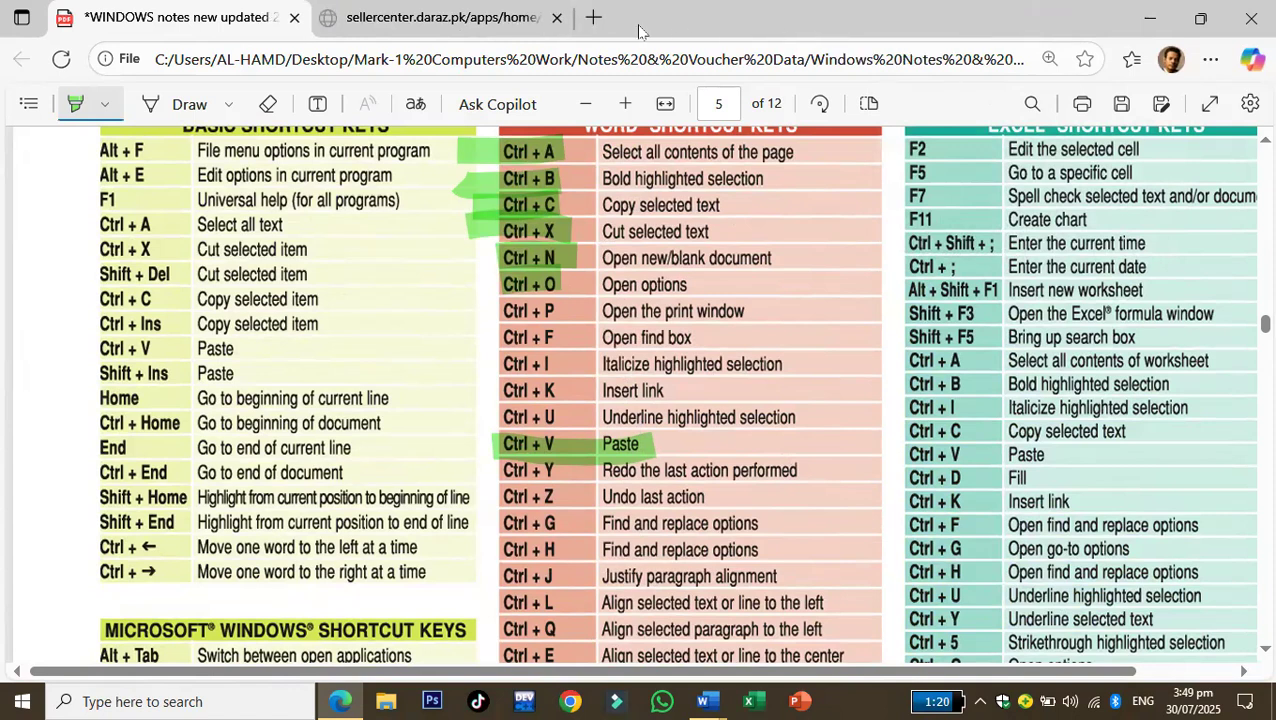
{"action": "left_click", "coordinate": [557, 20]}
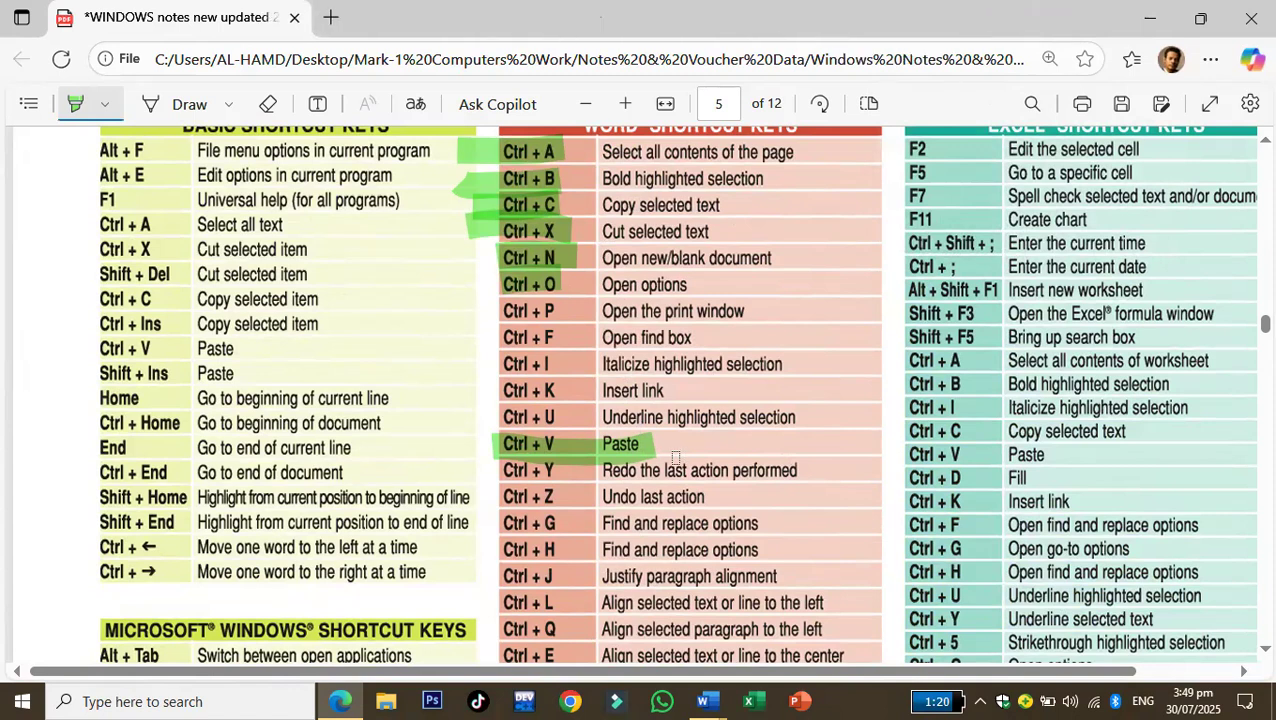
- Switch to document 2 in Word, bring up its Print page with the preview, and return to the document
{"action": "left_click", "coordinate": [705, 701]}
{"action": "left_click", "coordinate": [800, 650]}
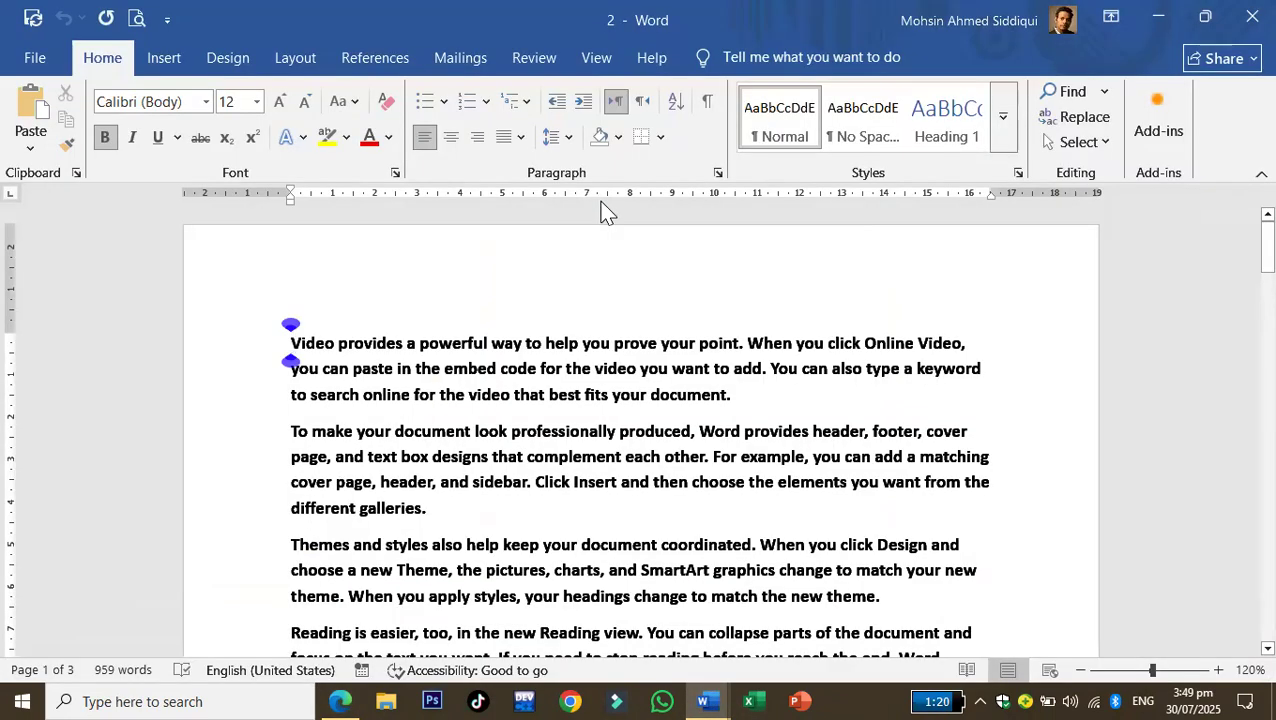
{"action": "key", "text": "ctrl+p"}
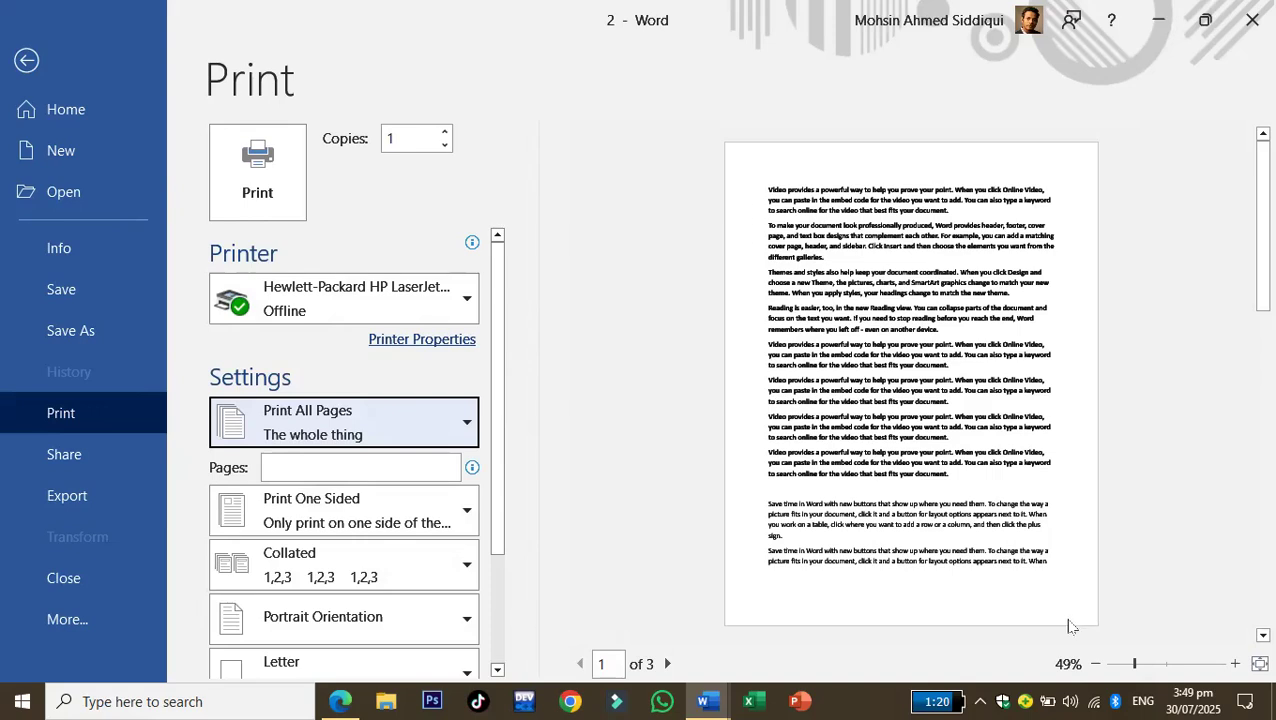
{"action": "left_click", "coordinate": [18, 60]}
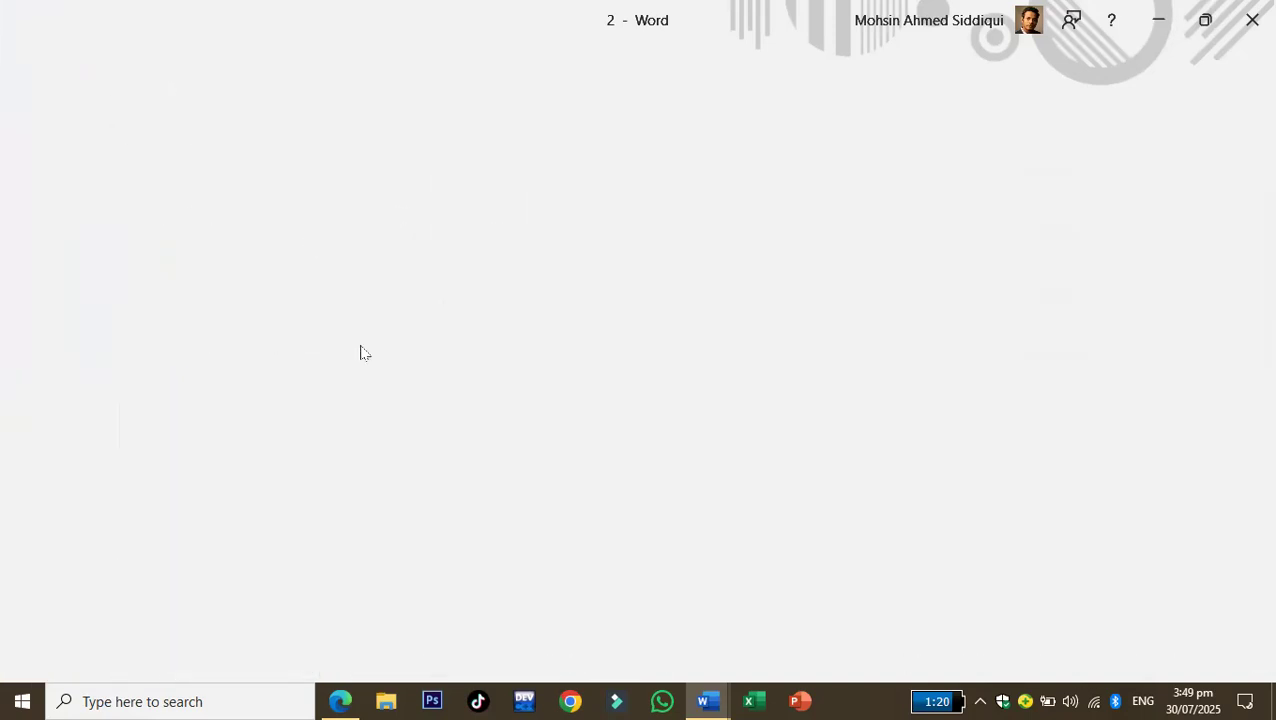
{"action": "left_click", "coordinate": [1220, 671]}
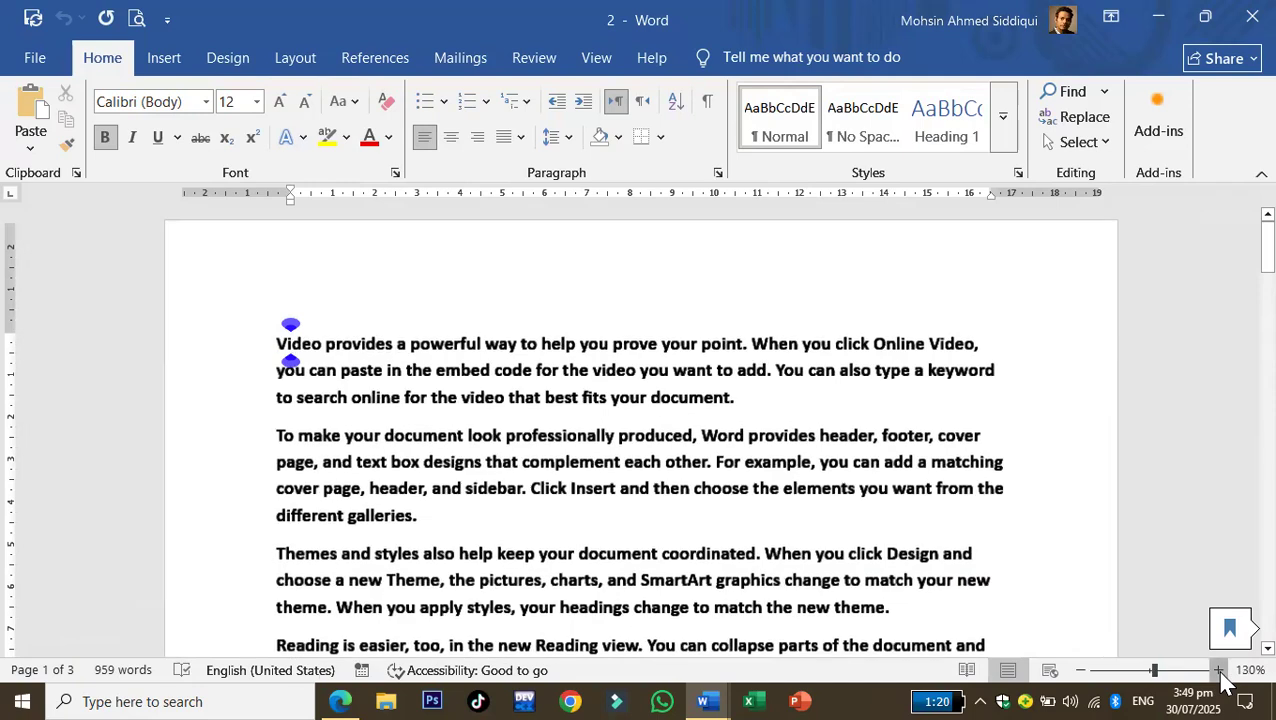
- Zoom the document view in to 150% and back out to 90%
{"action": "left_click", "coordinate": [1219, 671]}
{"action": "left_click", "coordinate": [1219, 671]}
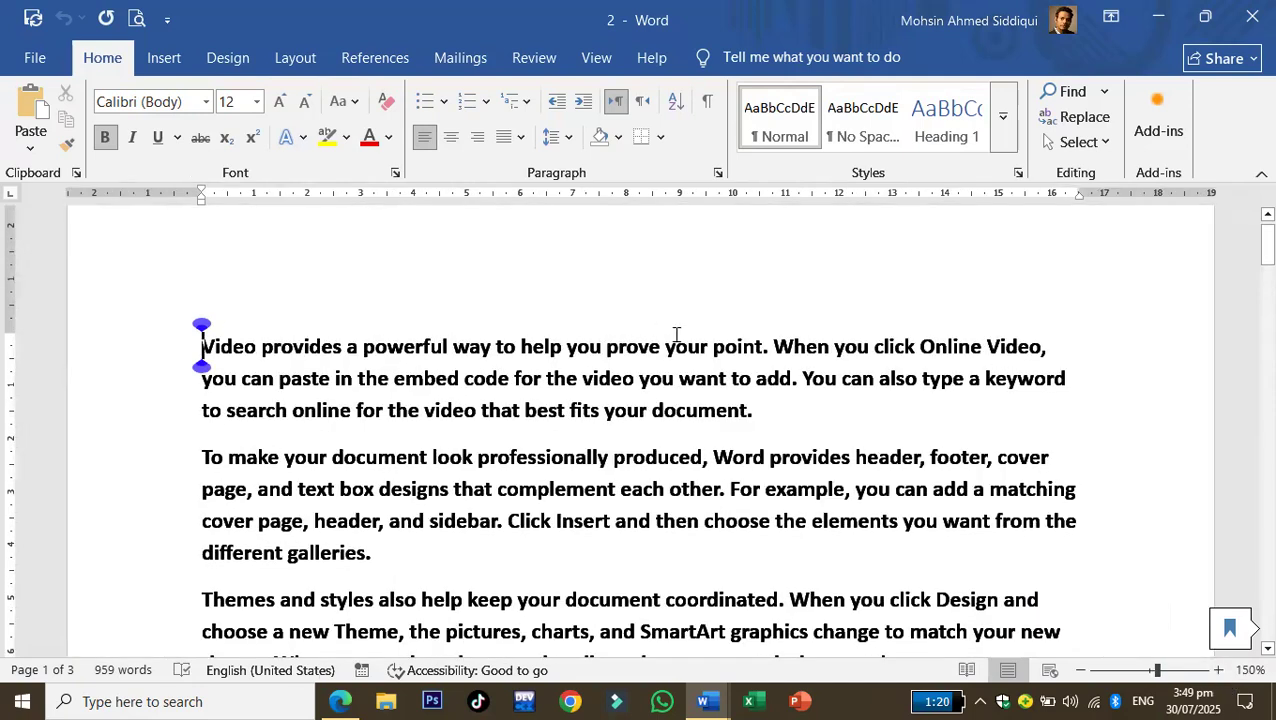
{"action": "left_click", "coordinate": [1081, 671]}
{"action": "left_click", "coordinate": [1081, 671]}
{"action": "left_click", "coordinate": [1081, 671]}
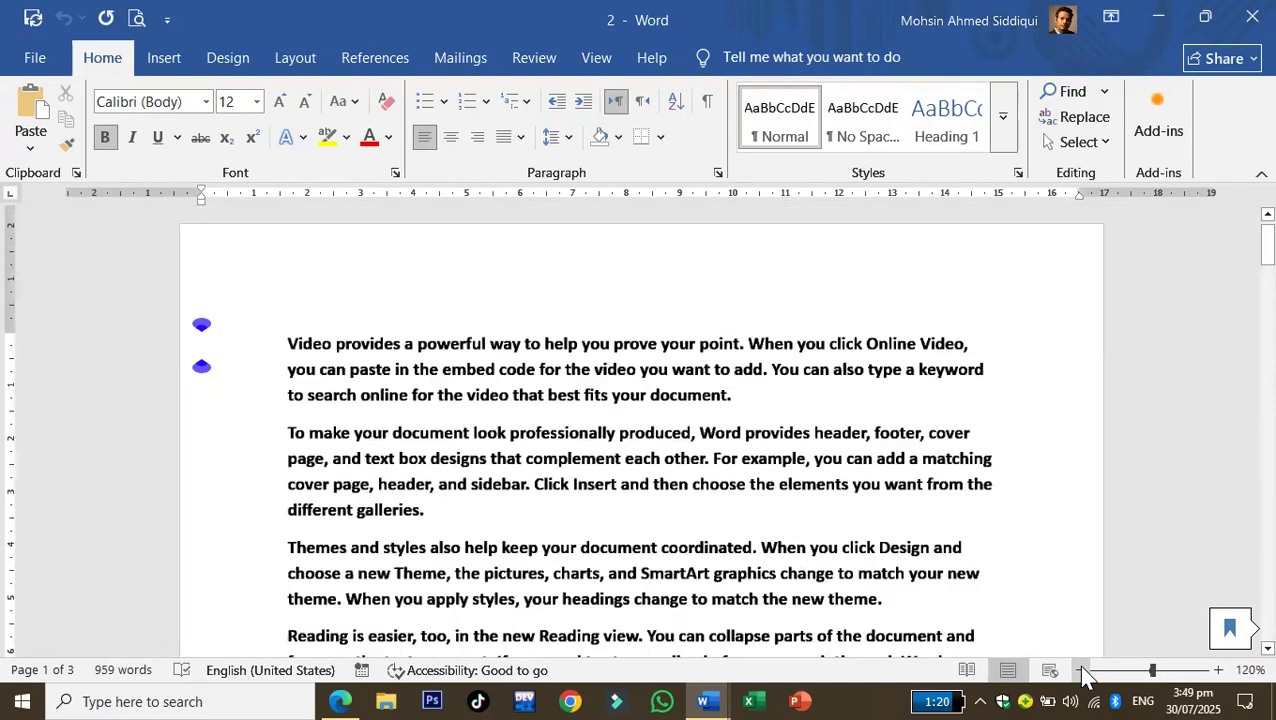
{"action": "left_click", "coordinate": [1082, 671]}
{"action": "left_click", "coordinate": [1082, 671]}
{"action": "left_click", "coordinate": [1082, 671]}
- Shrink the text of the first three paragraphs to 9 pt and enlarge it to 20 pt
{"action": "left_click_drag", "start_coordinate": [379, 310], "coordinate": [383, 502]}
{"action": "left_click", "coordinate": [305, 101]}
{"action": "left_click", "coordinate": [305, 101]}
{"action": "left_click", "coordinate": [305, 101]}
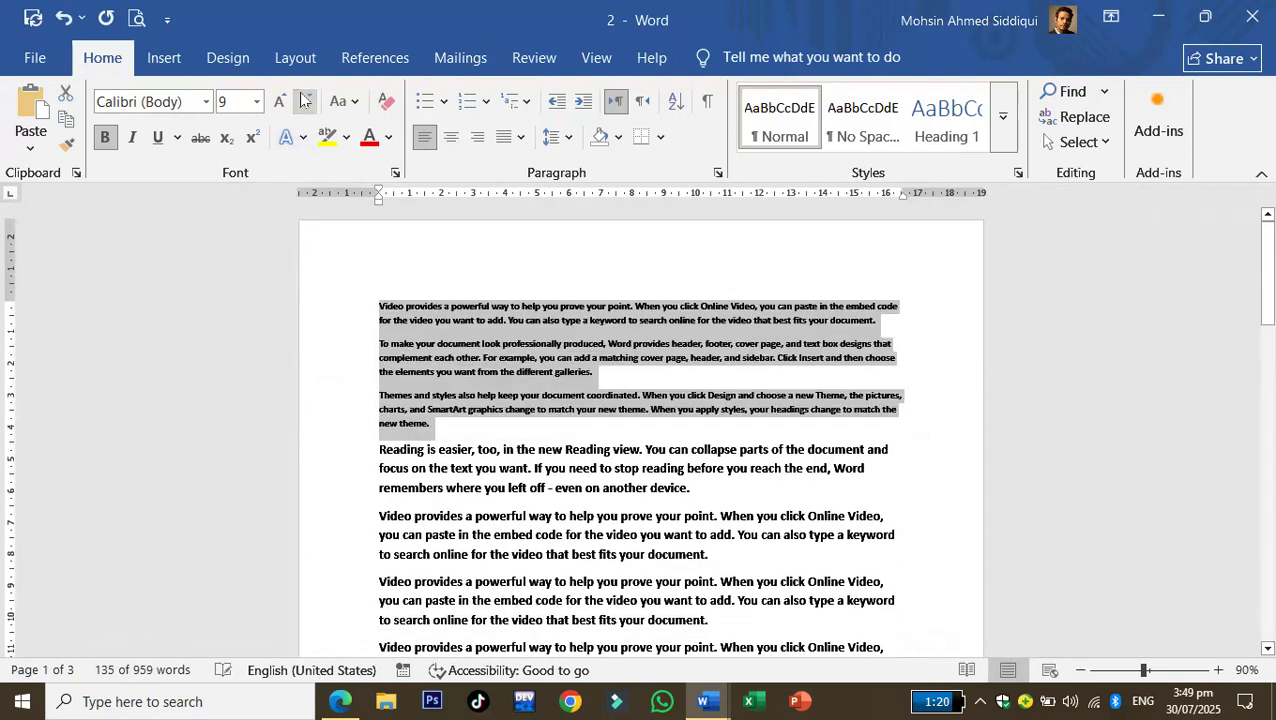
{"action": "left_click", "coordinate": [278, 103]}
{"action": "left_click", "coordinate": [278, 103]}
{"action": "left_click", "coordinate": [278, 103]}
{"action": "left_click", "coordinate": [278, 103]}
{"action": "left_click", "coordinate": [278, 103]}
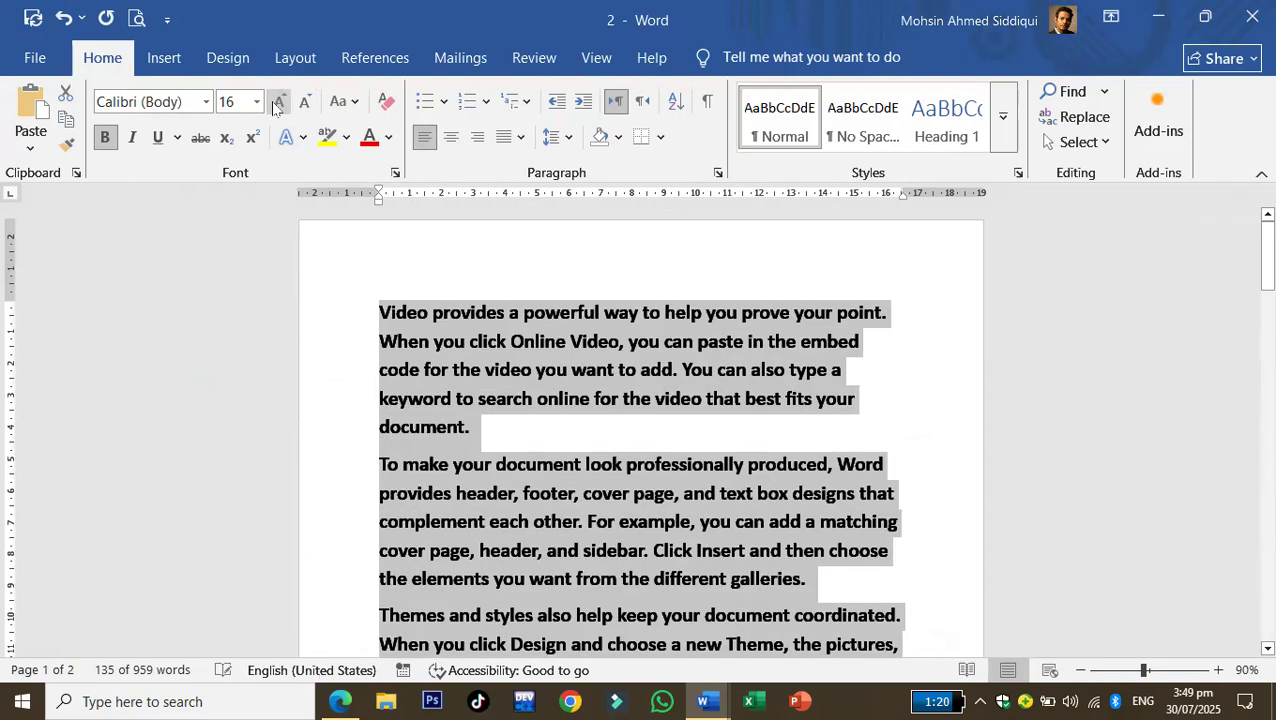
{"action": "left_click", "coordinate": [278, 103]}
{"action": "left_click", "coordinate": [278, 103]}
- Check the document's print preview, and highlight the Ctrl + P entry of the Word shortcut list in the Edge PDF in green
{"action": "left_click", "coordinate": [137, 18]}
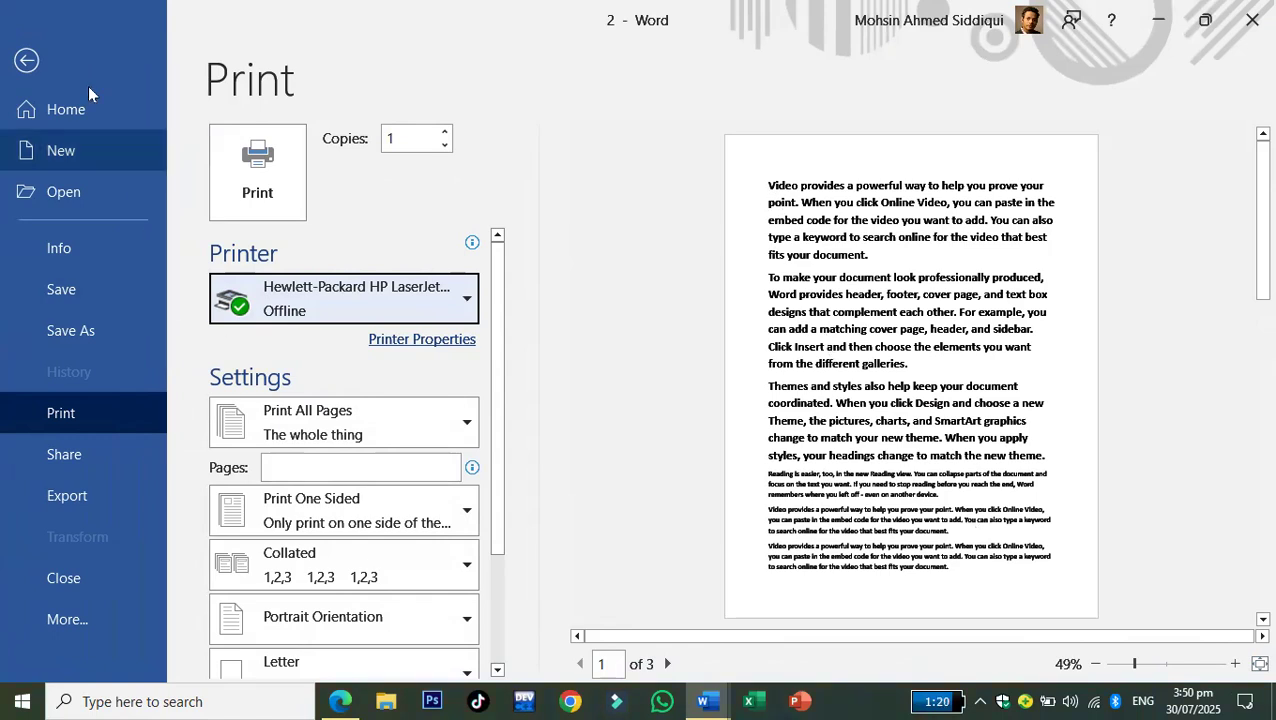
{"action": "left_click", "coordinate": [26, 62]}
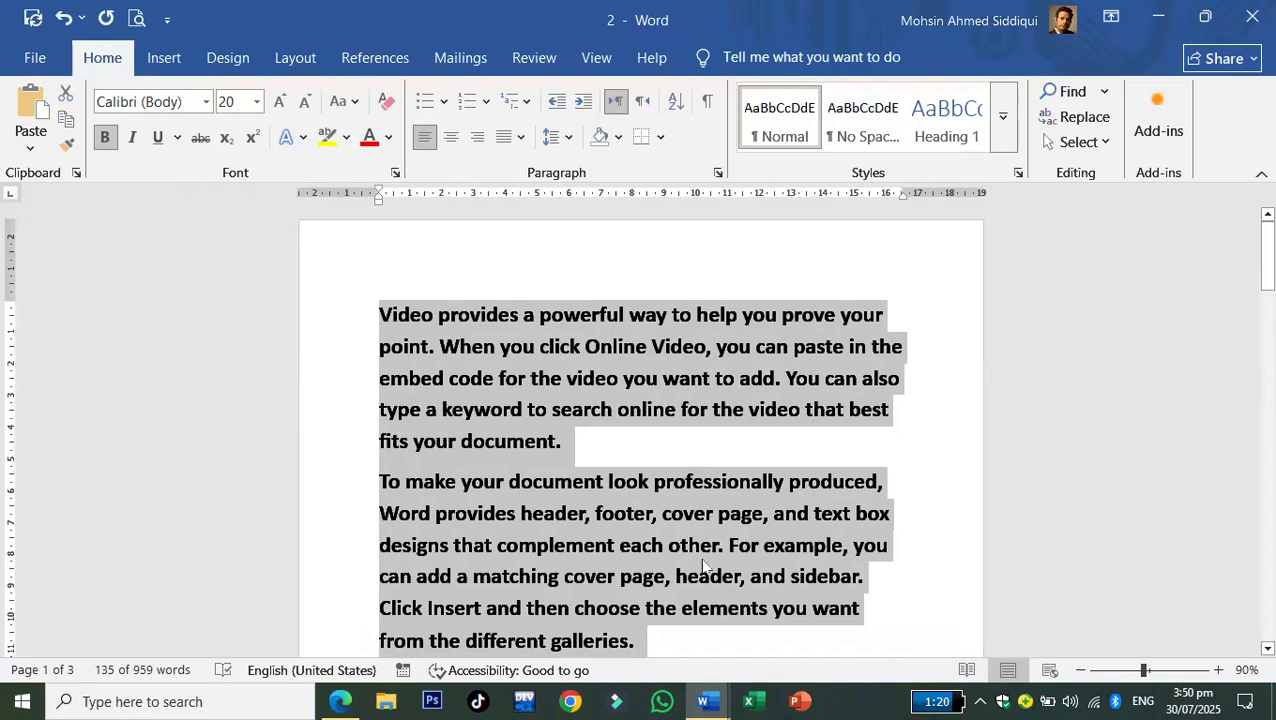
{"action": "left_click", "coordinate": [343, 700]}
{"action": "left_click_drag", "start_coordinate": [573, 312], "coordinate": [478, 312]}
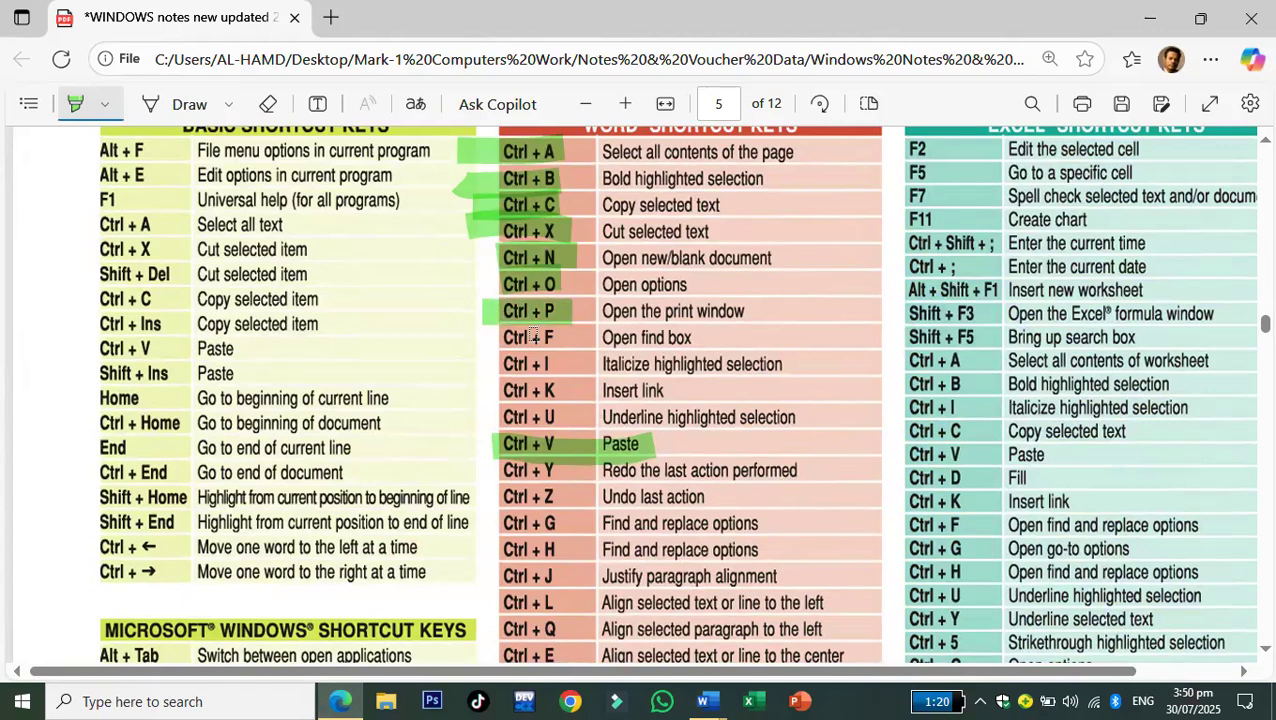
- Switch to document 2 in Word, search it for "video" and look through the matches
{"action": "key", "text": "alt+Tab"}
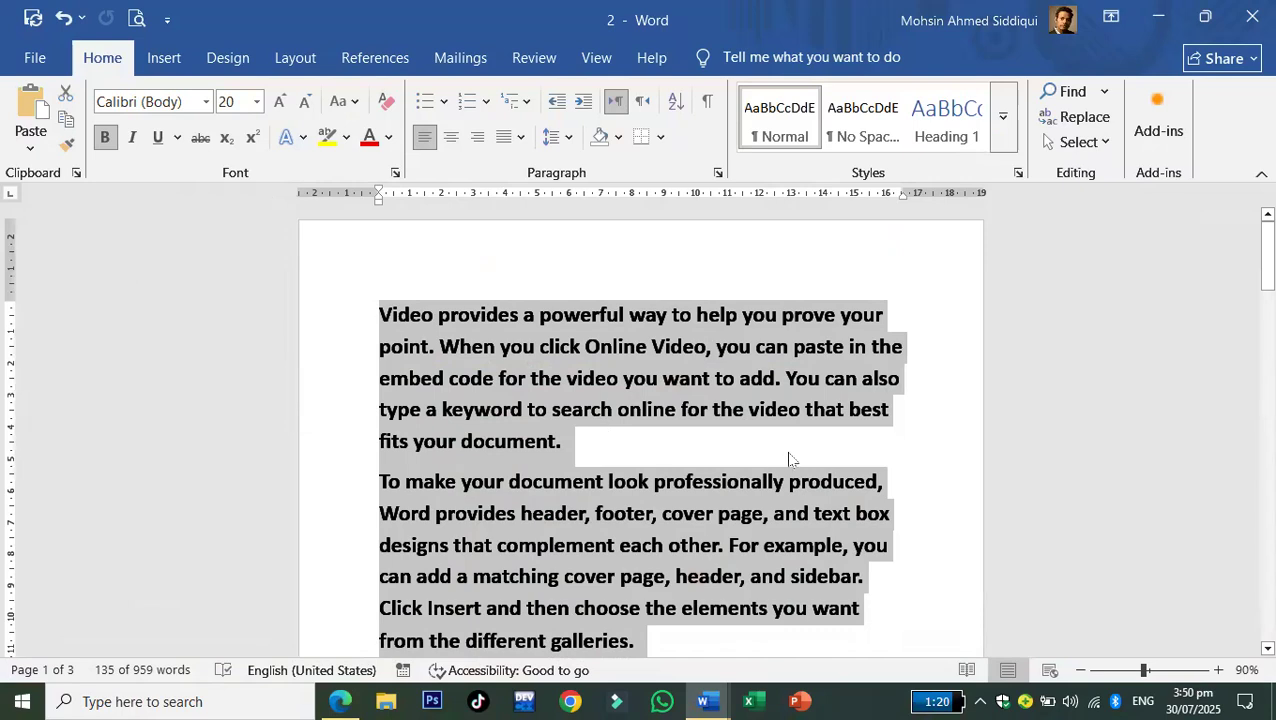
{"action": "left_click", "coordinate": [788, 459]}
{"action": "key", "text": "ctrl+f"}
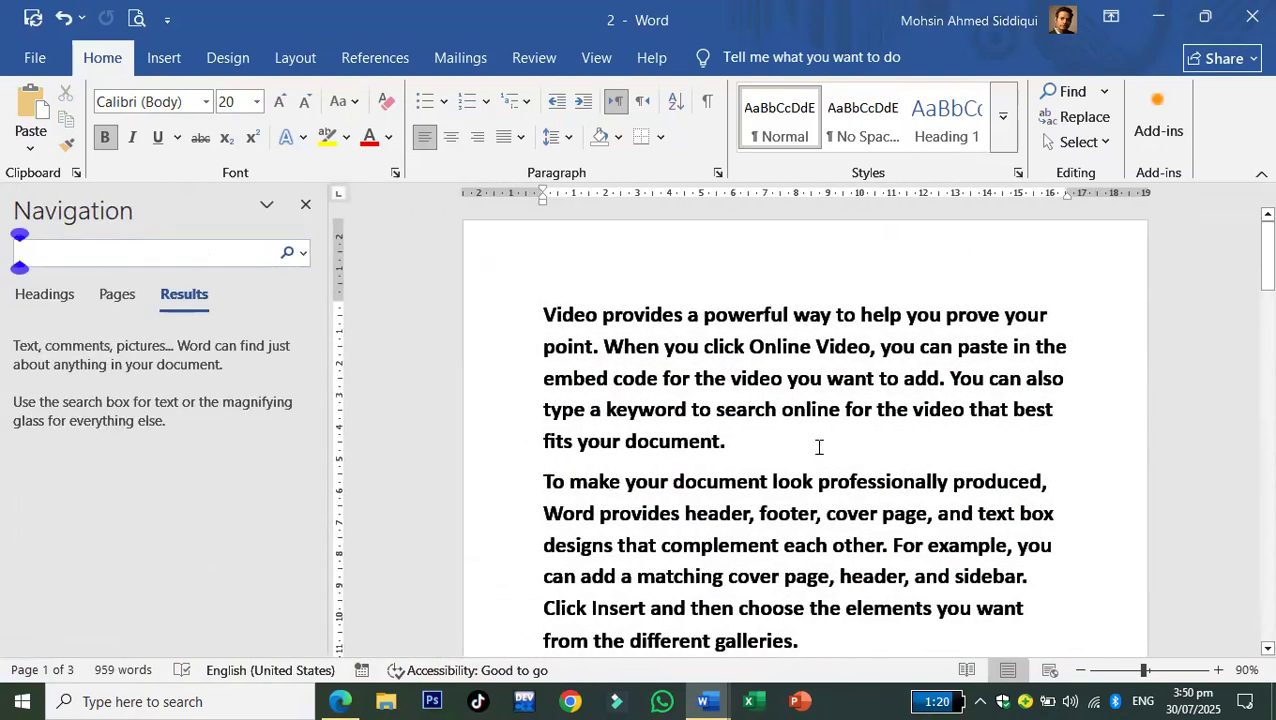
{"action": "type", "text": "video"}
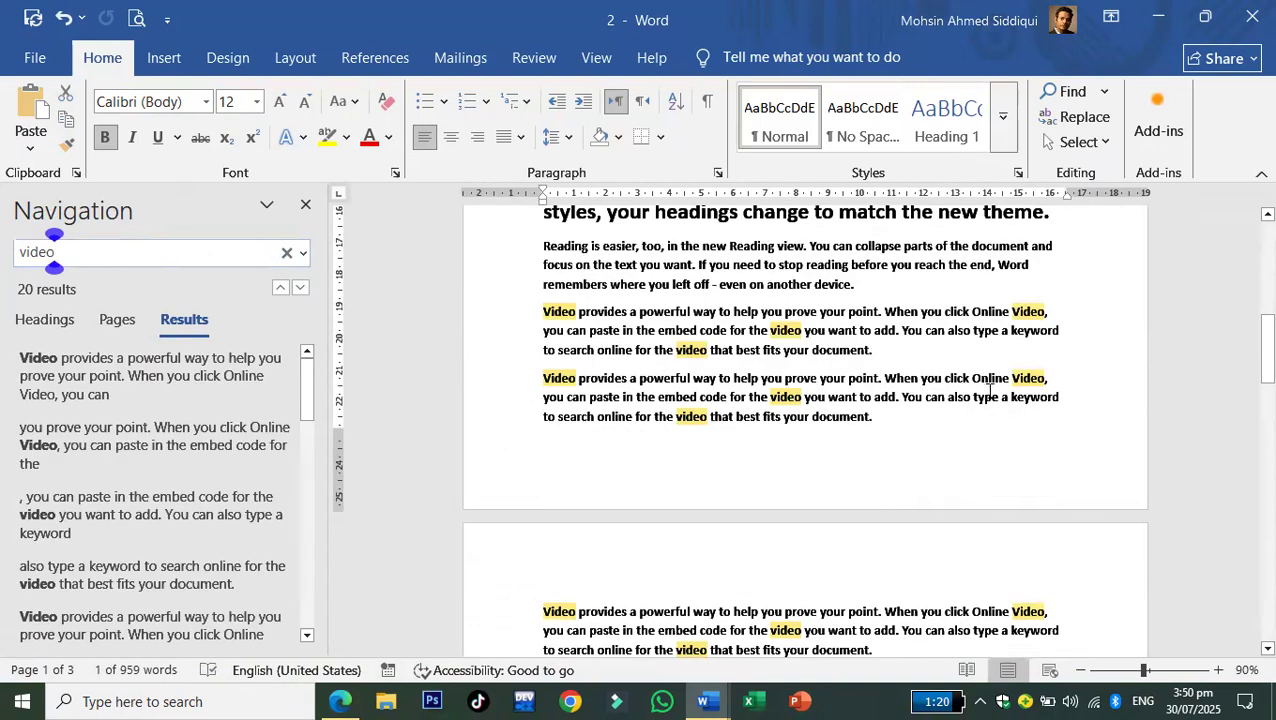
{"action": "scroll", "coordinate": [891, 481], "scroll_direction": "down", "scroll_amount": 5}
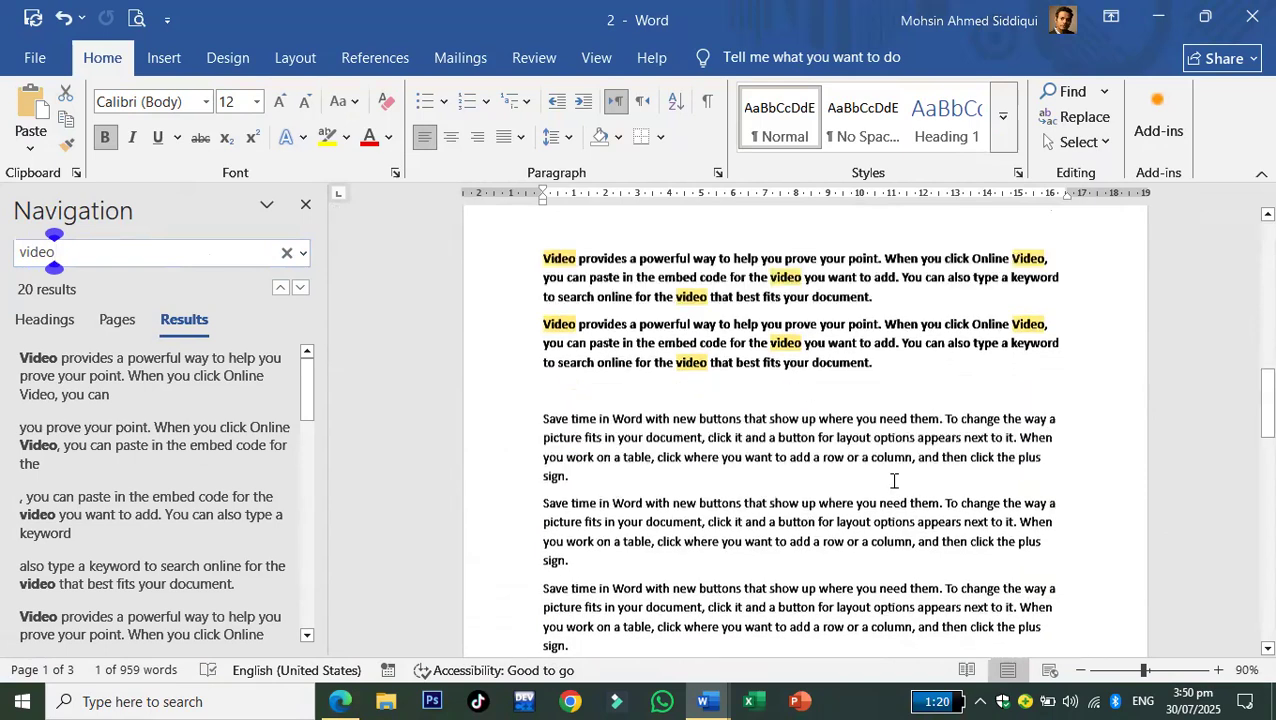
{"action": "scroll", "coordinate": [894, 481], "scroll_direction": "down", "scroll_amount": 1}
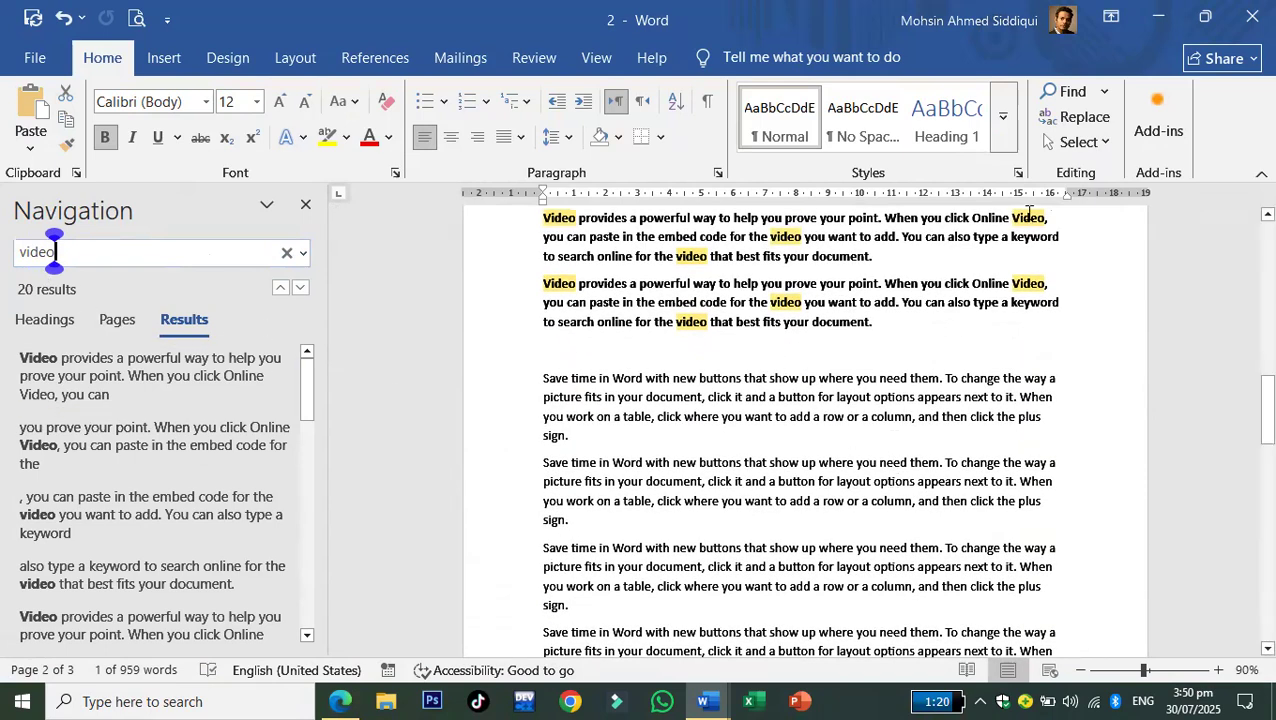
- Replace all occurrences of "Video" with "videos" in the document and search for "video" again
{"action": "left_click", "coordinate": [1085, 118]}
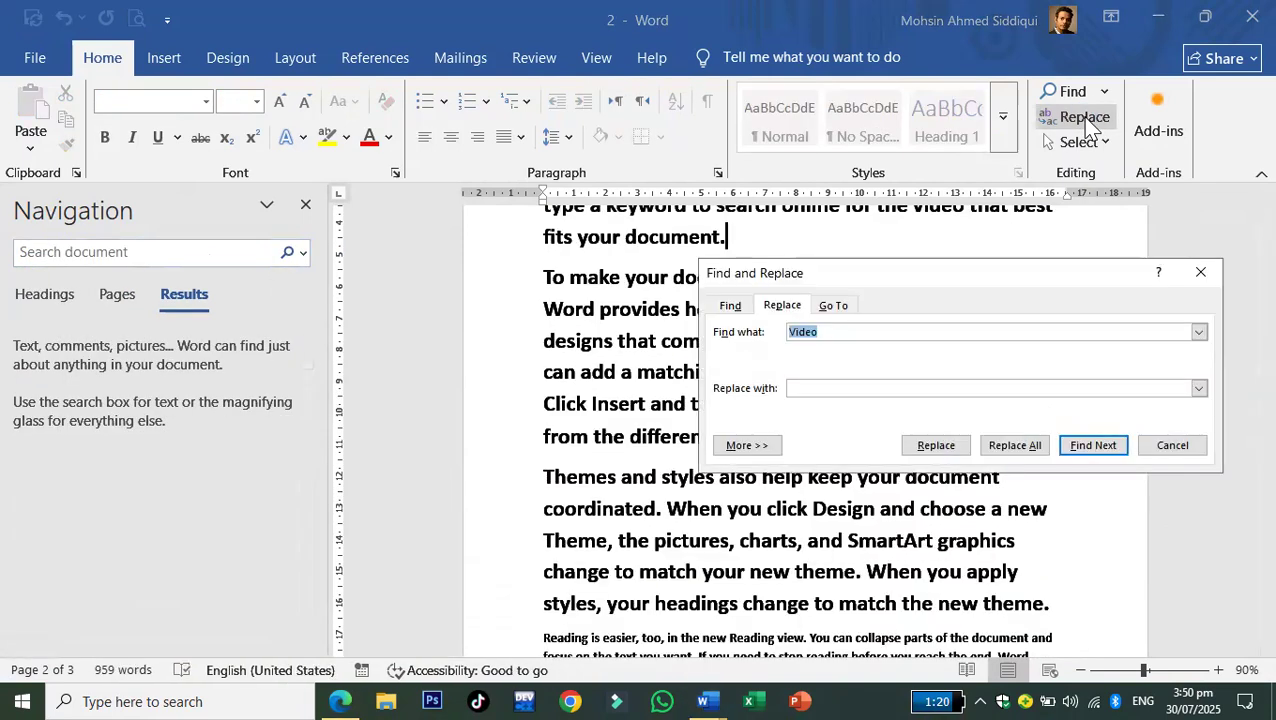
{"action": "left_click", "coordinate": [1201, 273]}
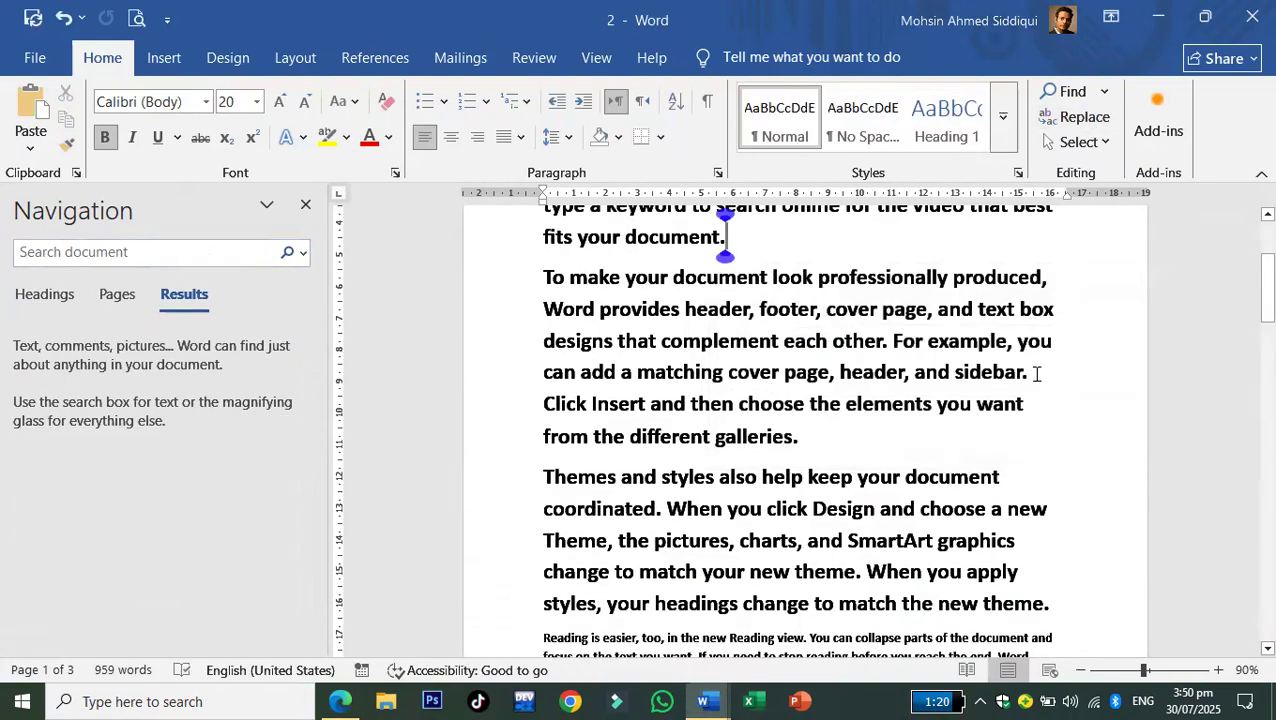
{"action": "key", "text": "ctrl+h"}
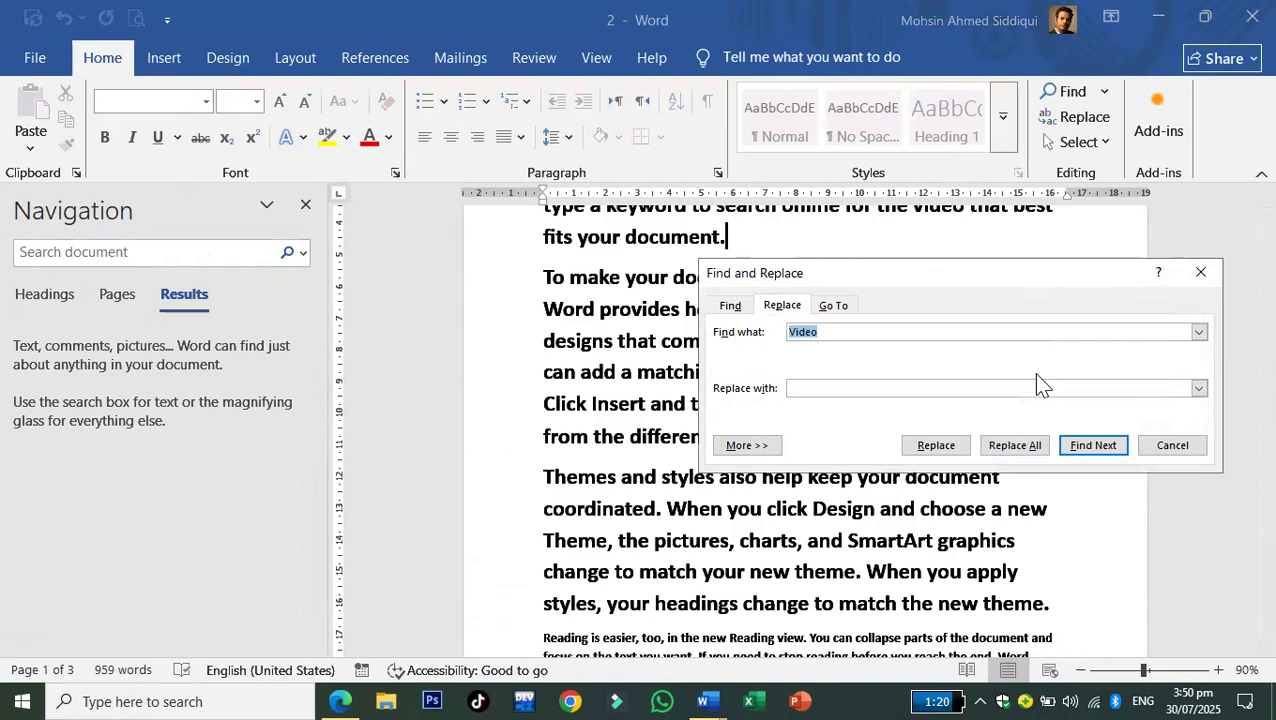
{"action": "left_click", "coordinate": [831, 387]}
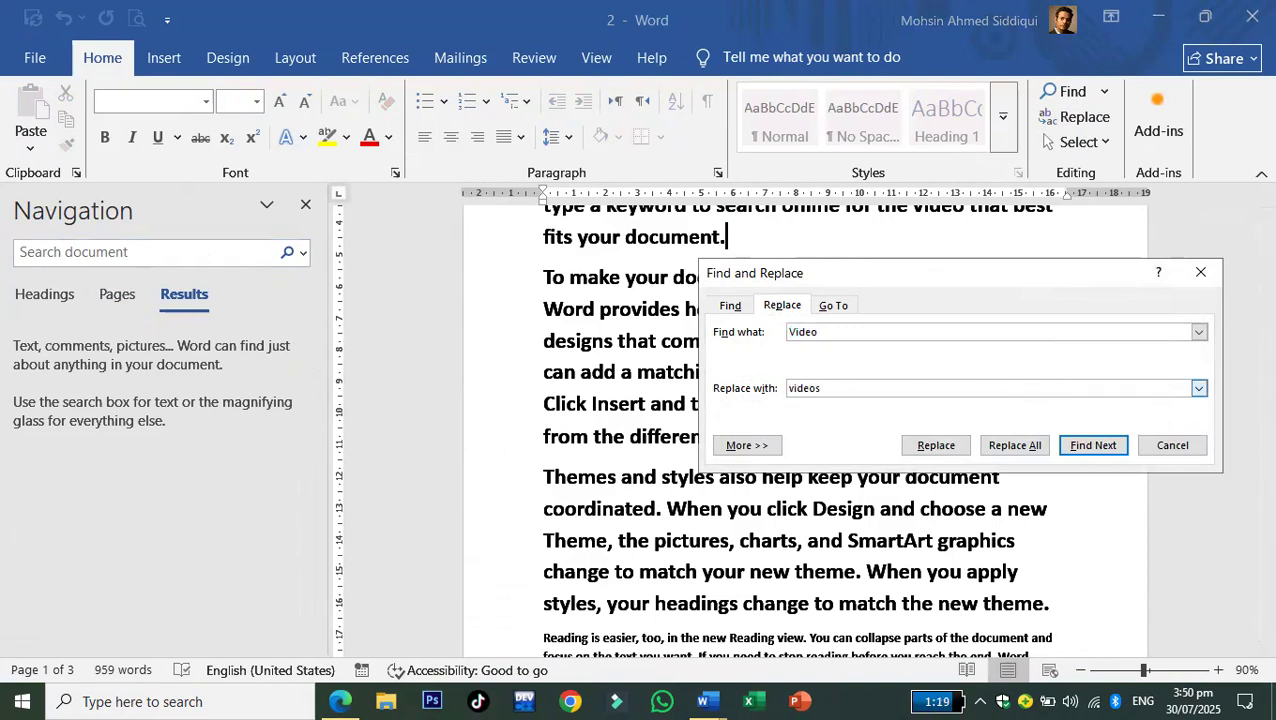
{"action": "left_click", "coordinate": [1014, 445]}
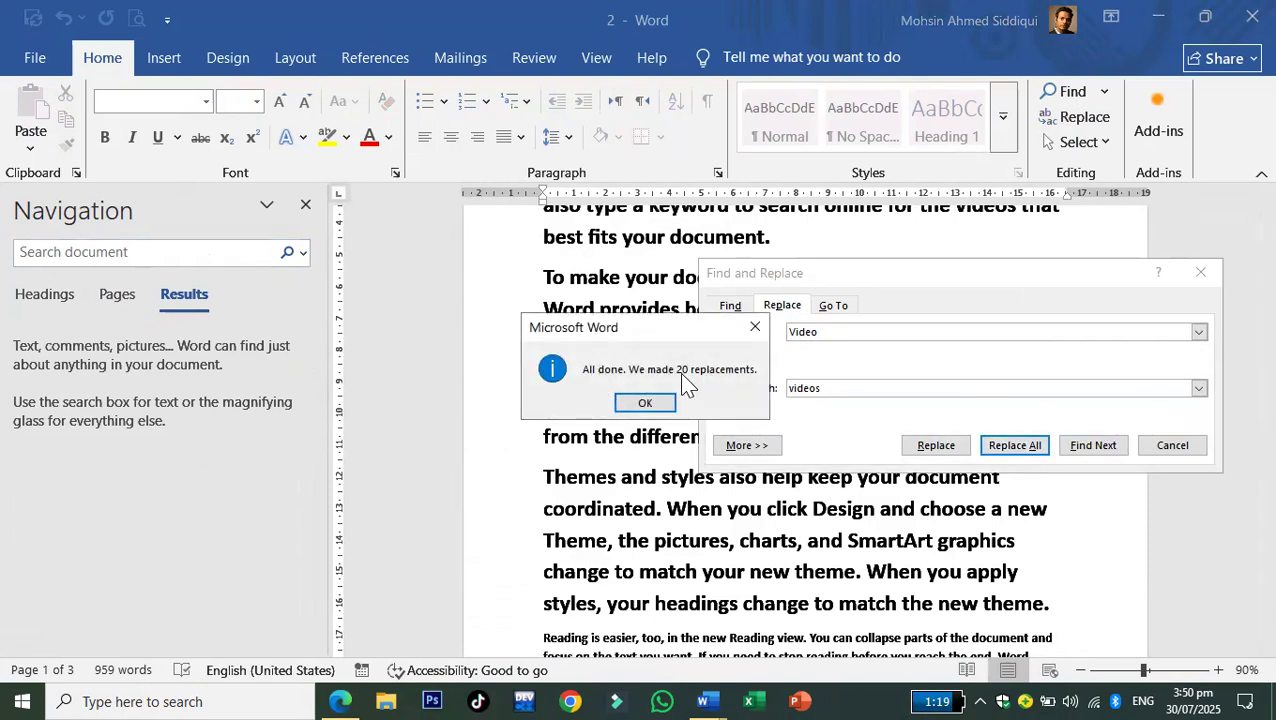
{"action": "left_click", "coordinate": [647, 410]}
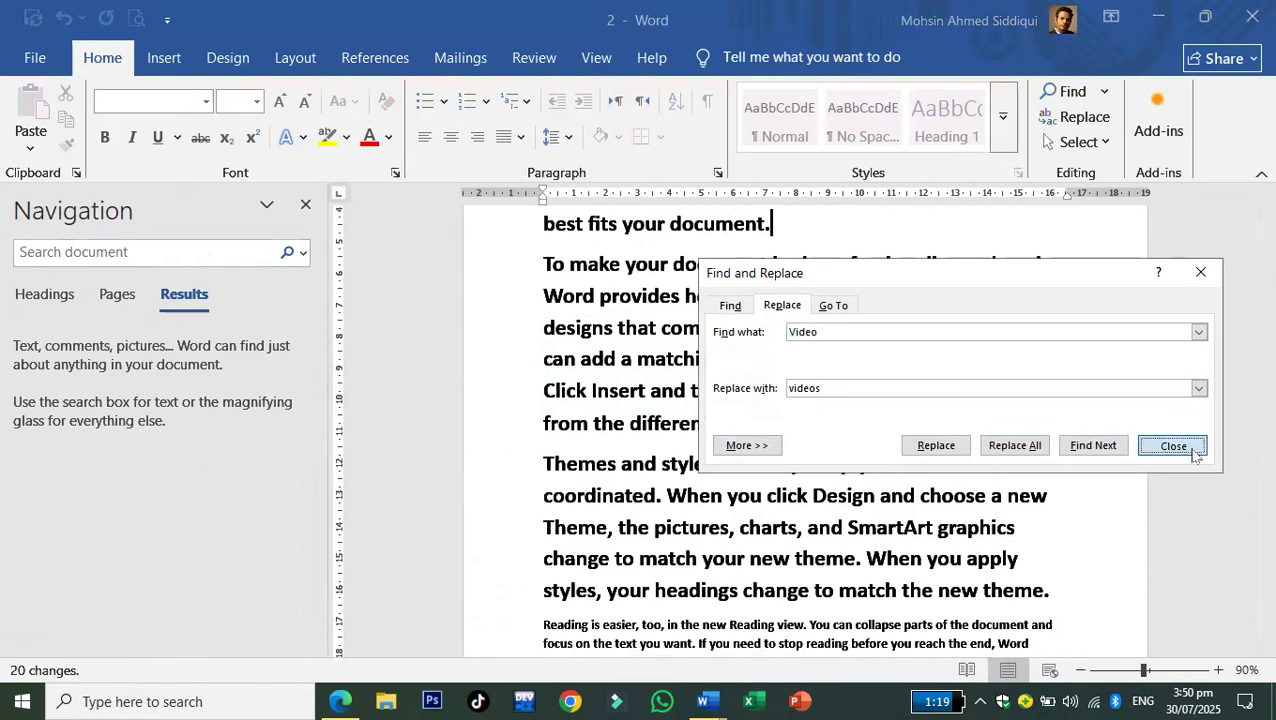
{"action": "left_click", "coordinate": [1172, 446]}
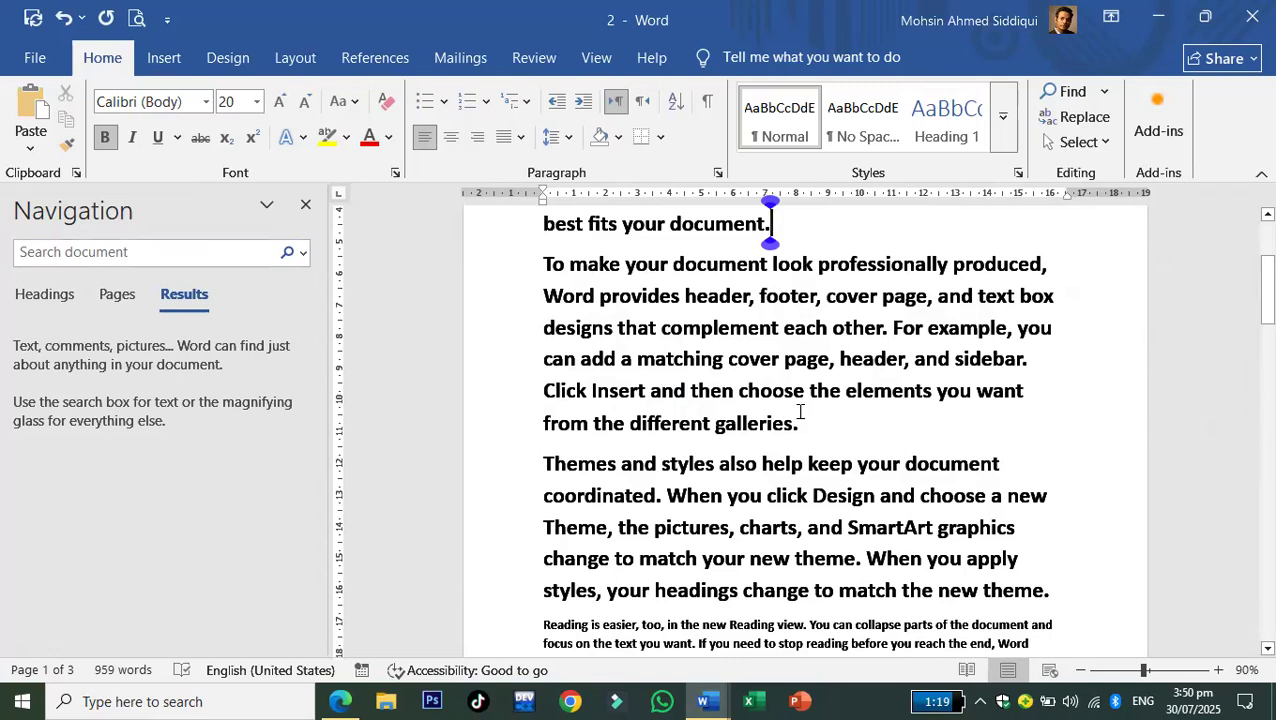
{"action": "left_click", "coordinate": [172, 263]}
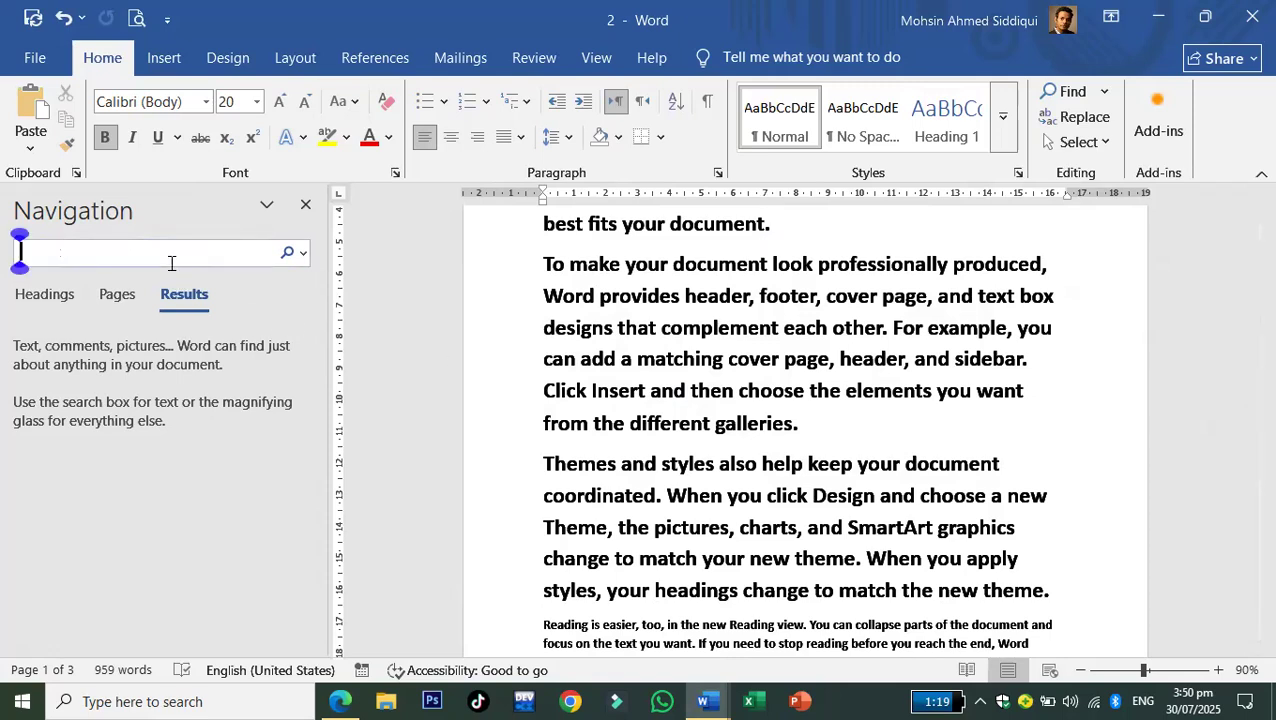
{"action": "type", "text": "video"}
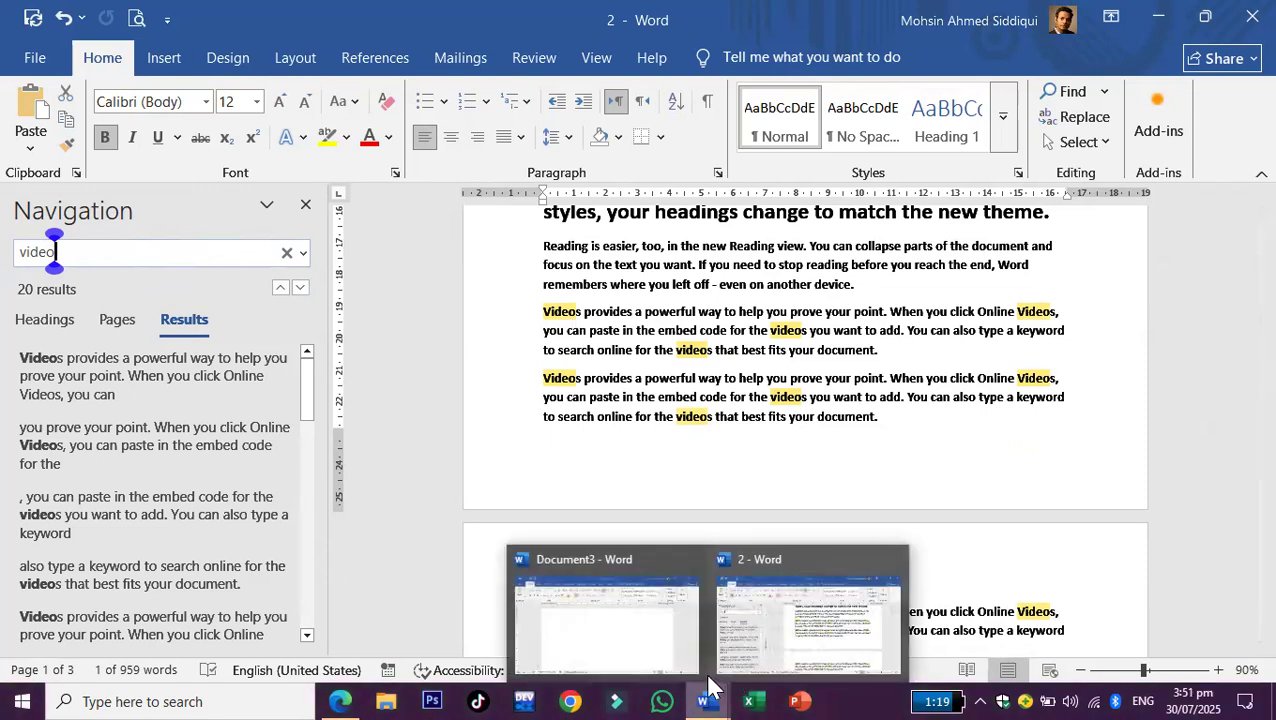
- Switch to the PDF in Edge and highlight the Ctrl + F and Ctrl + H entries of the Word shortcut list in green
{"action": "left_click", "coordinate": [342, 695]}
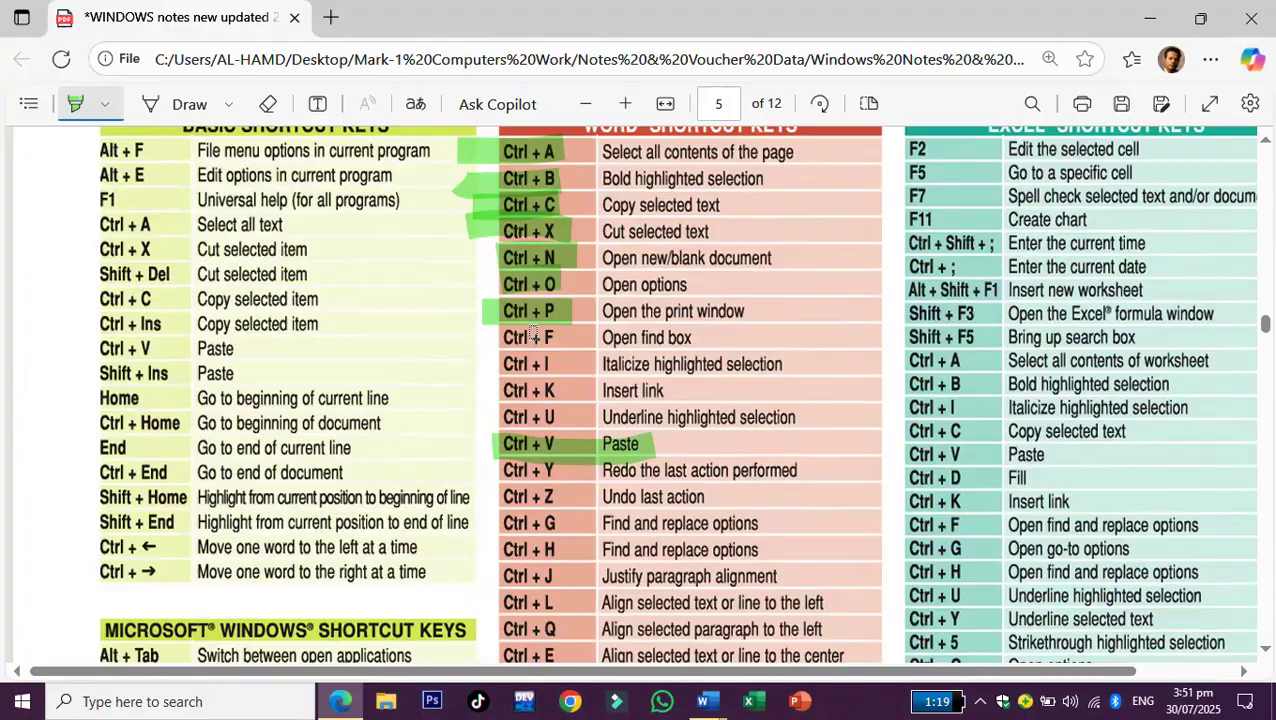
{"action": "left_click_drag", "start_coordinate": [500, 342], "coordinate": [568, 340]}
{"action": "scroll", "coordinate": [555, 497], "scroll_direction": "down", "scroll_amount": 1}
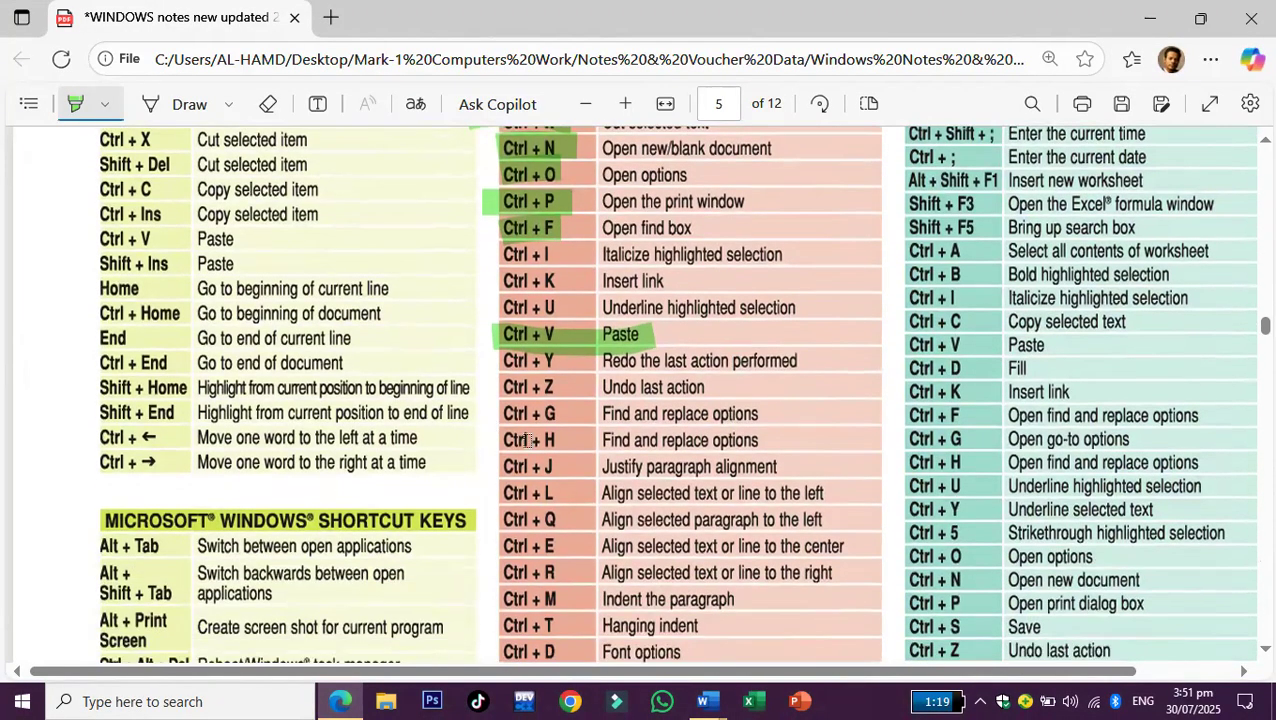
{"action": "left_click_drag", "start_coordinate": [498, 440], "coordinate": [560, 440]}
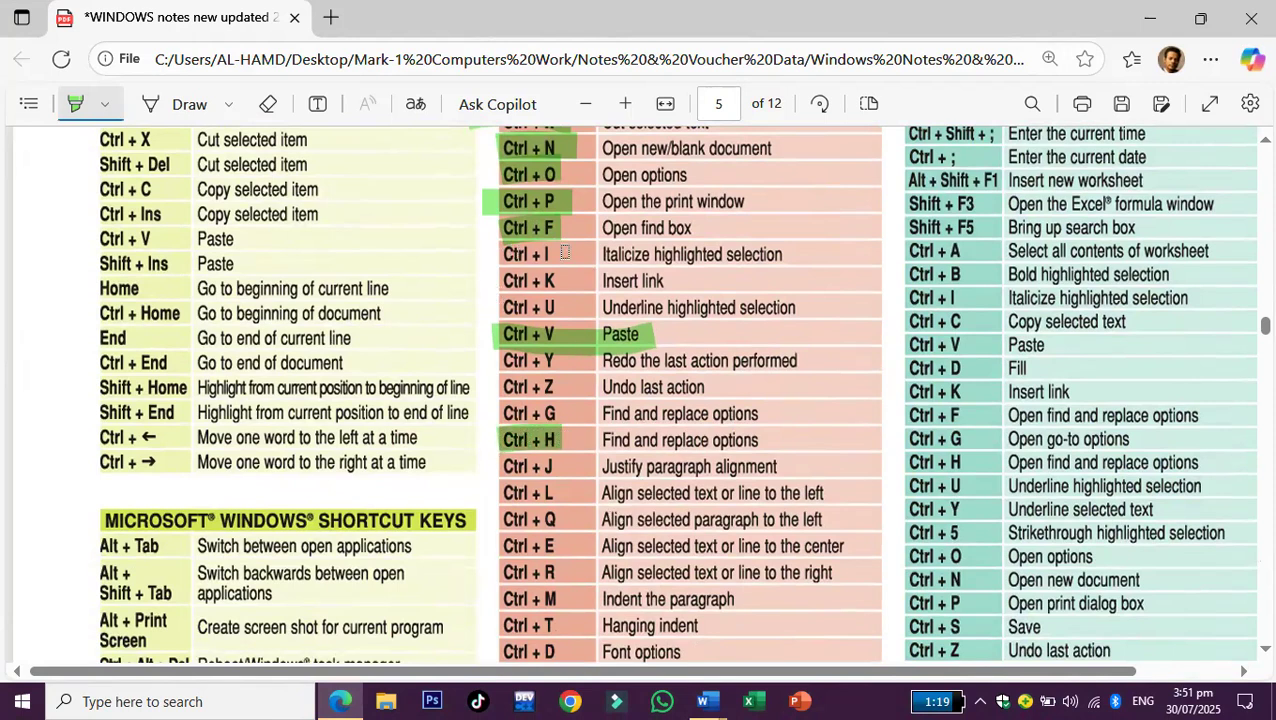
- Return to document 2 in Word, close the Navigation pane and go back to the document's start
{"action": "left_click", "coordinate": [1150, 18]}
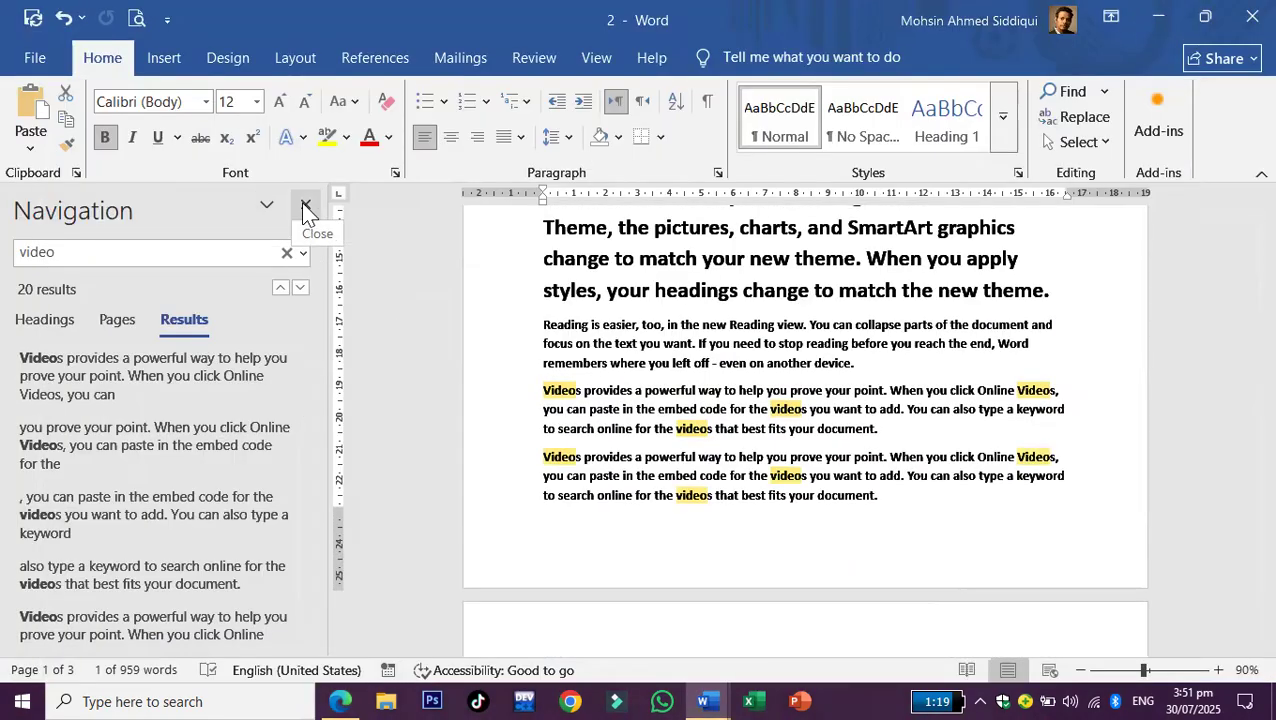
{"action": "left_click", "coordinate": [307, 205]}
{"action": "scroll", "coordinate": [835, 516], "scroll_direction": "up", "scroll_amount": 3}
{"action": "left_click", "coordinate": [630, 355]}
{"action": "scroll", "coordinate": [624, 408], "scroll_direction": "up", "scroll_amount": 2}
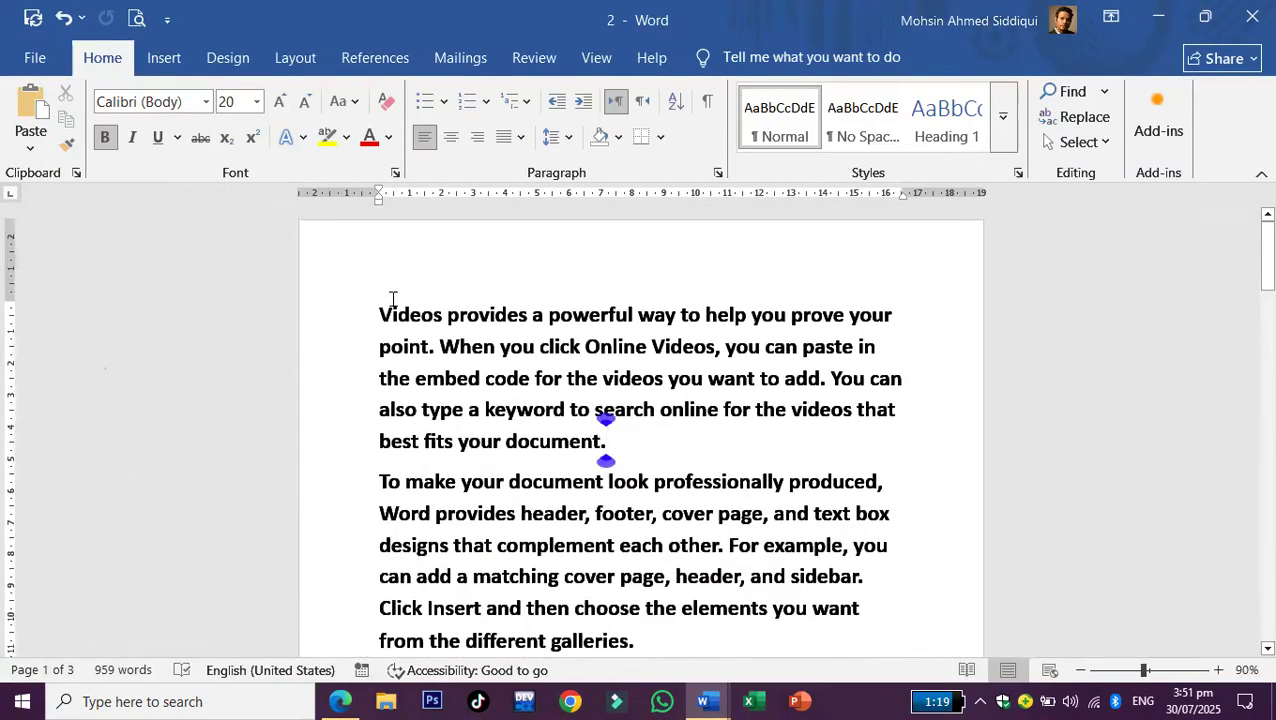
- Turn italic on and off for the whole first paragraph, and underline the paragraph
{"action": "double_click", "coordinate": [326, 441]}
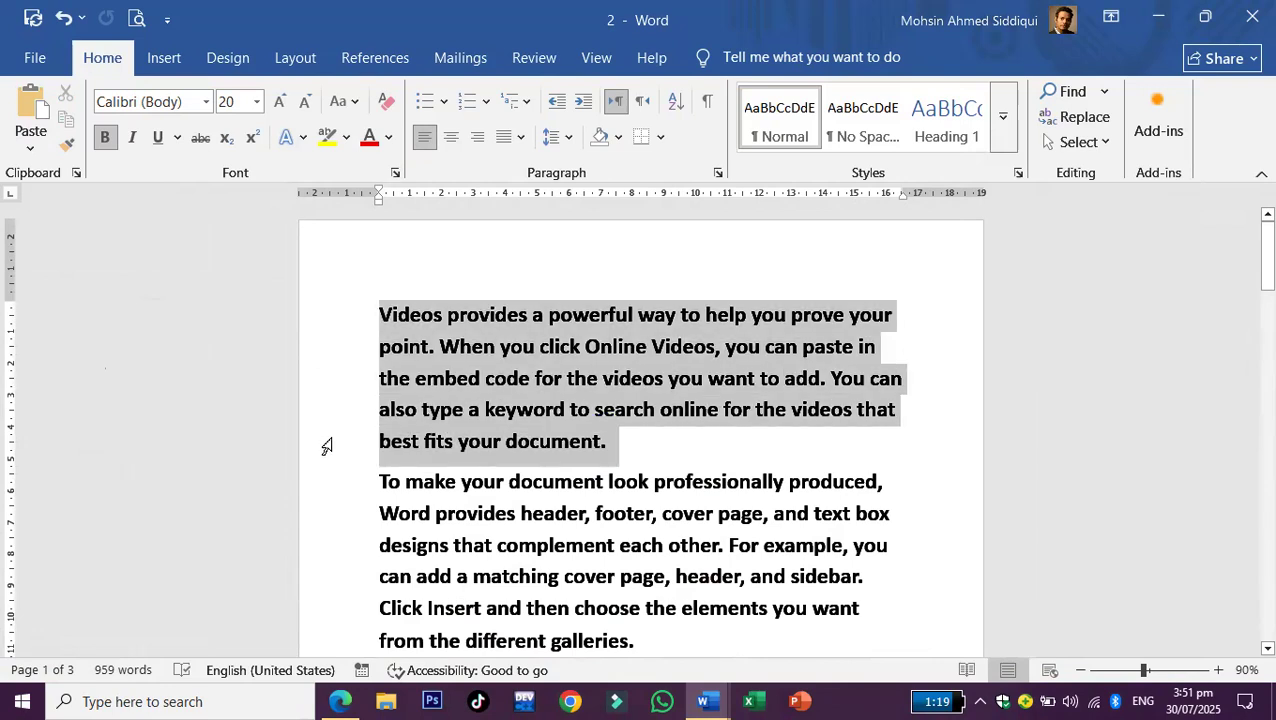
{"action": "left_click", "coordinate": [131, 137]}
{"action": "left_click", "coordinate": [131, 137]}
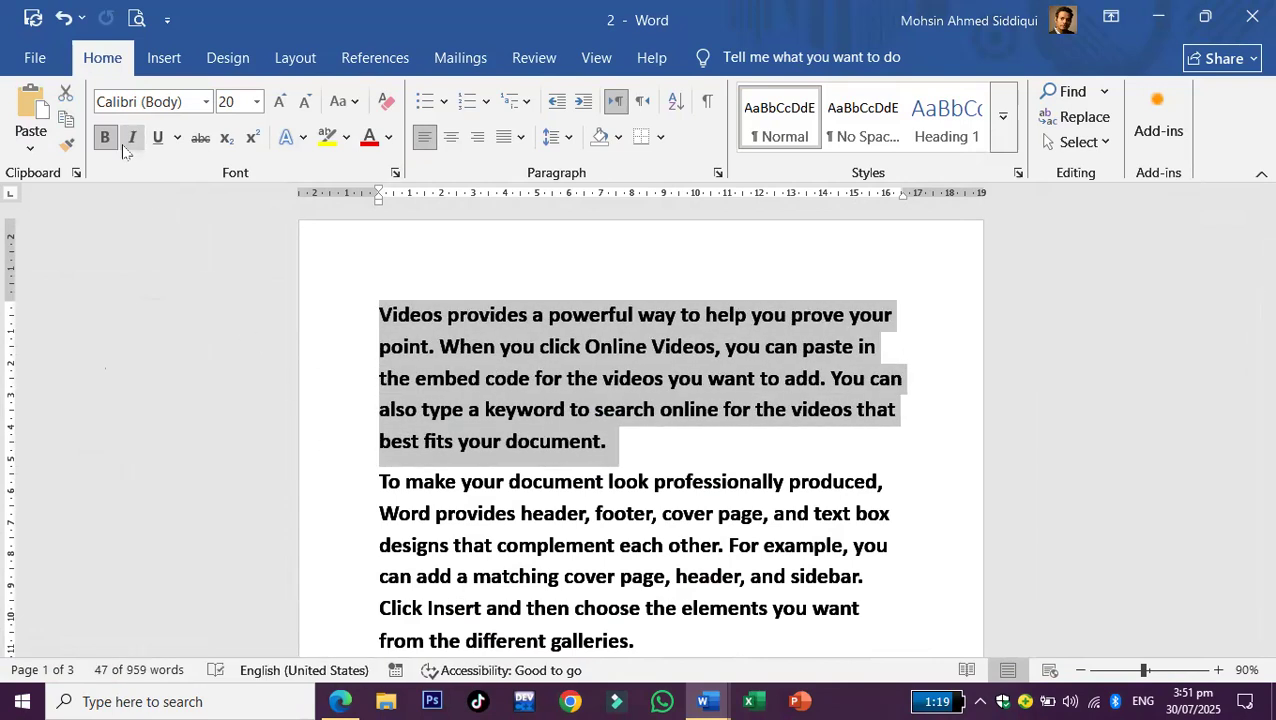
{"action": "left_click", "coordinate": [131, 137]}
{"action": "left_click", "coordinate": [124, 145]}
{"action": "key", "text": "ctrl+u"}
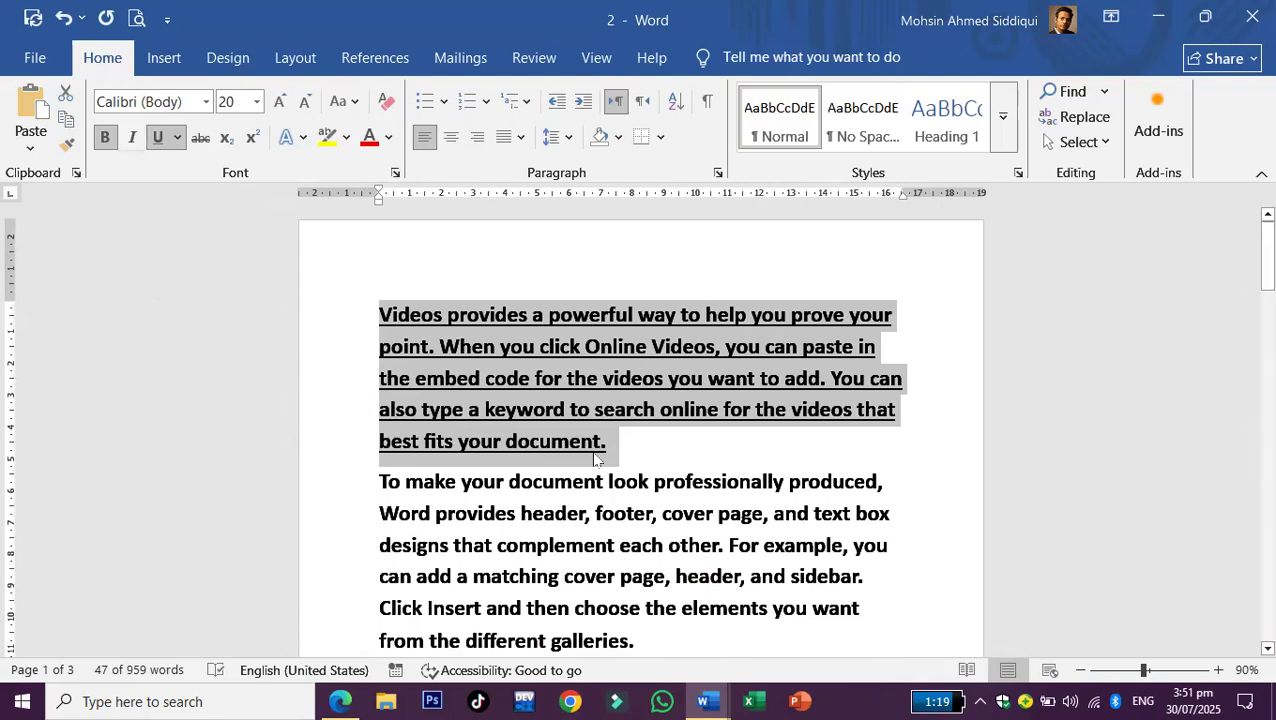
- Switch to the PDF in Edge and highlight the Ctrl + I and Ctrl + U entries of the Word shortcut list in green
{"action": "left_click", "coordinate": [710, 700]}
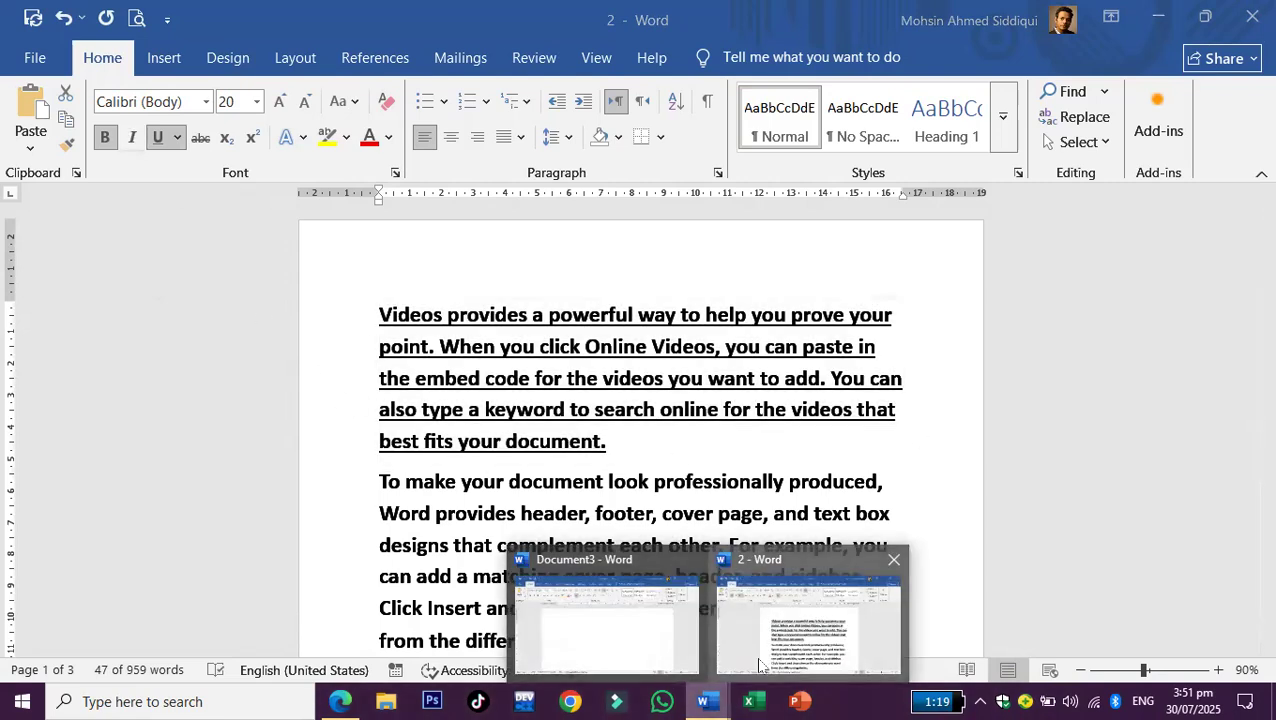
{"action": "left_click", "coordinate": [345, 700]}
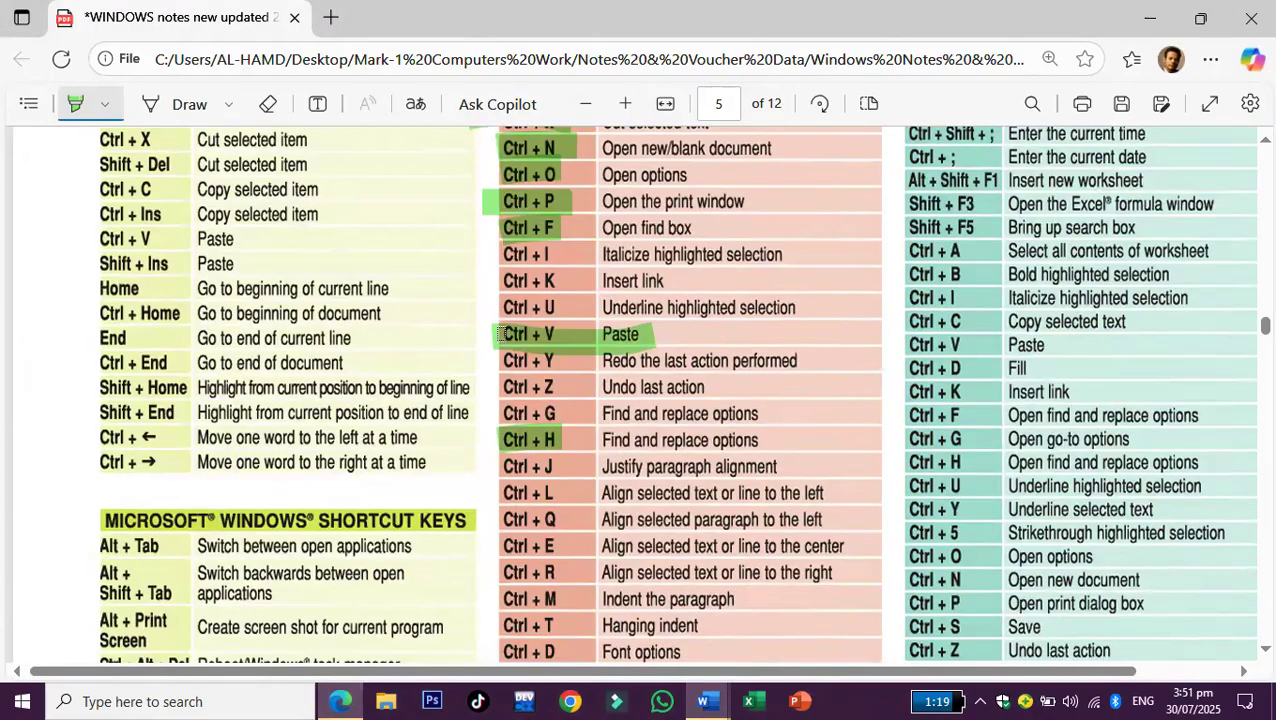
{"action": "left_click_drag", "start_coordinate": [502, 254], "coordinate": [571, 253]}
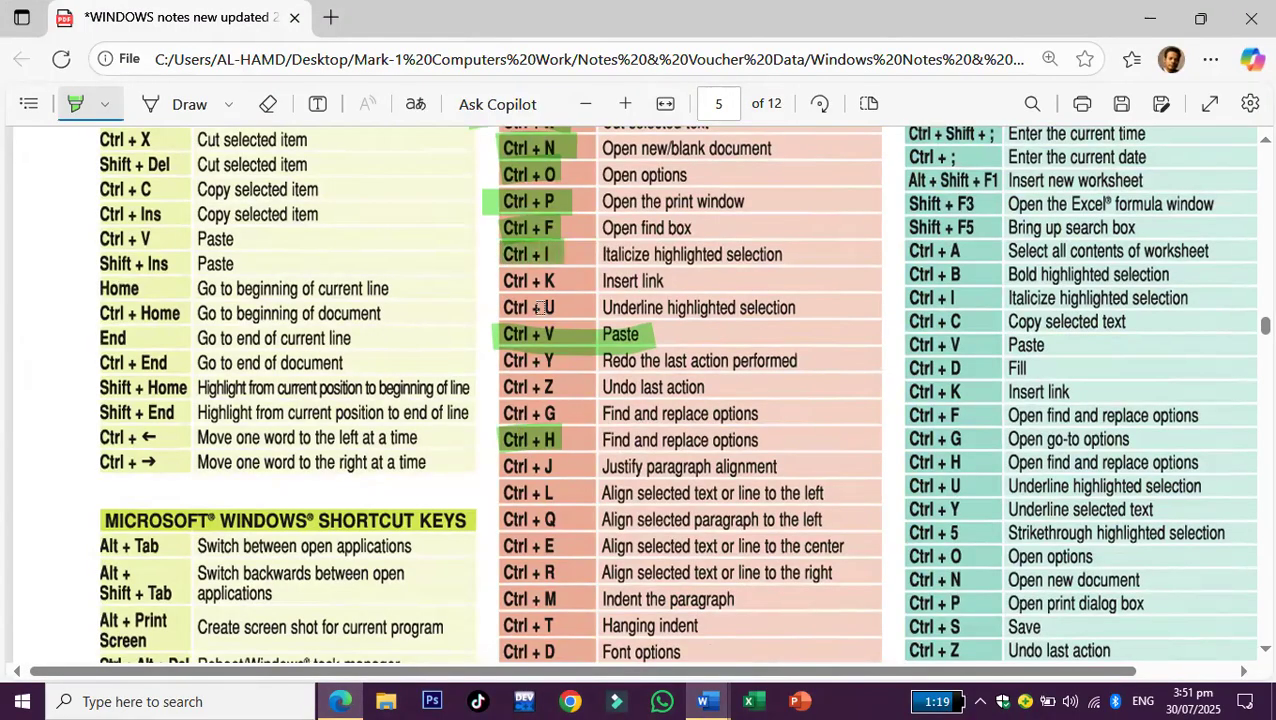
{"action": "left_click_drag", "start_coordinate": [500, 307], "coordinate": [584, 307]}
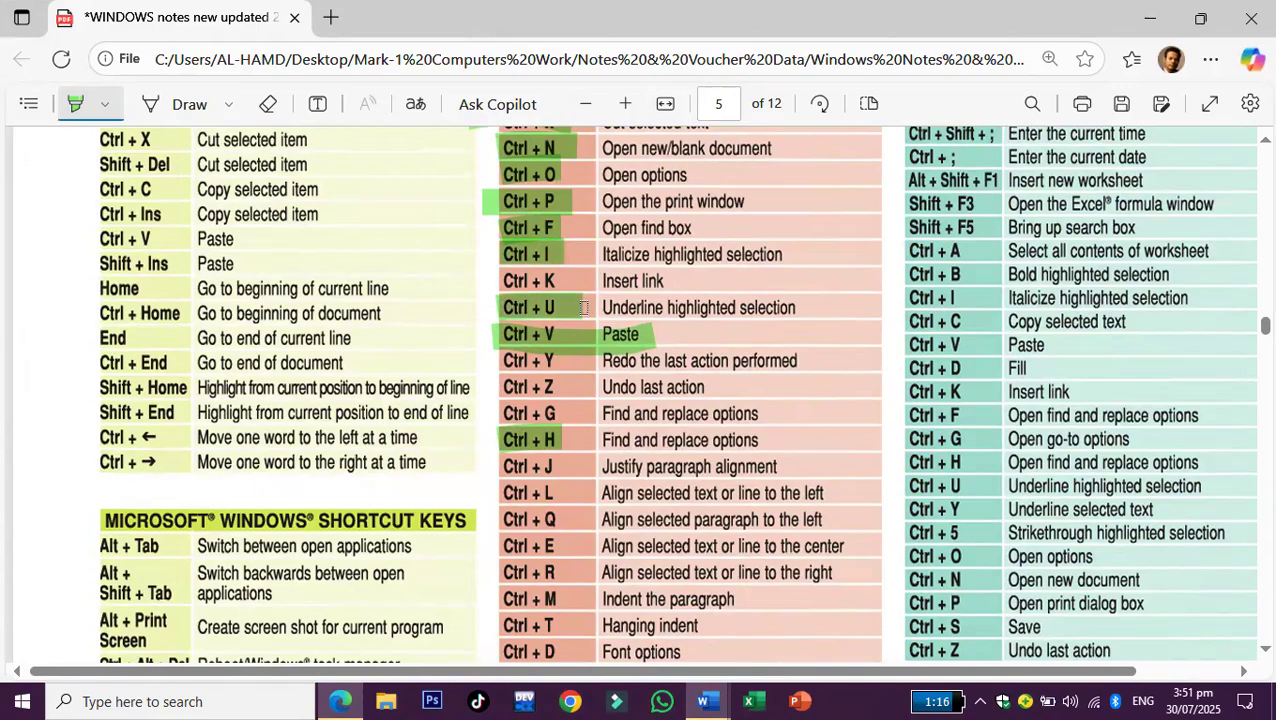
- Return to document 2 in Word and set the first paragraph's font options to Regular, size 16, a thick gray underline and All caps
{"action": "left_click", "coordinate": [1150, 18]}
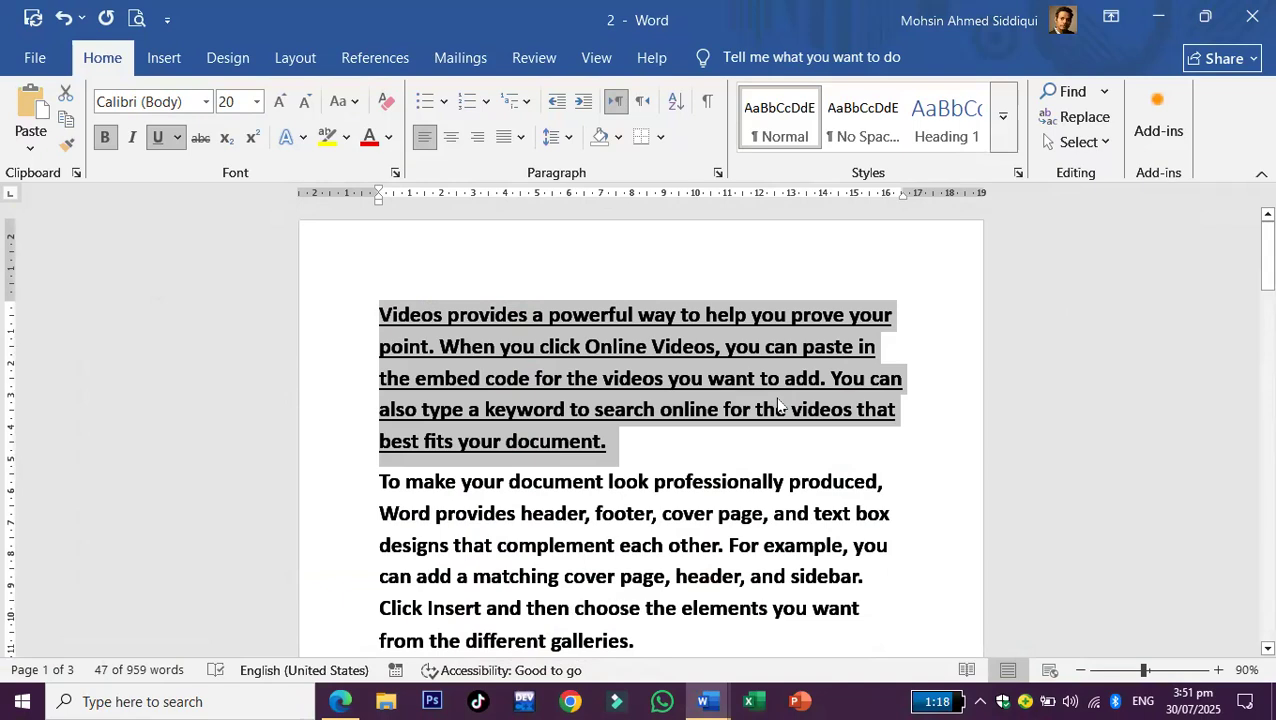
{"action": "key", "text": "ctrl+d"}
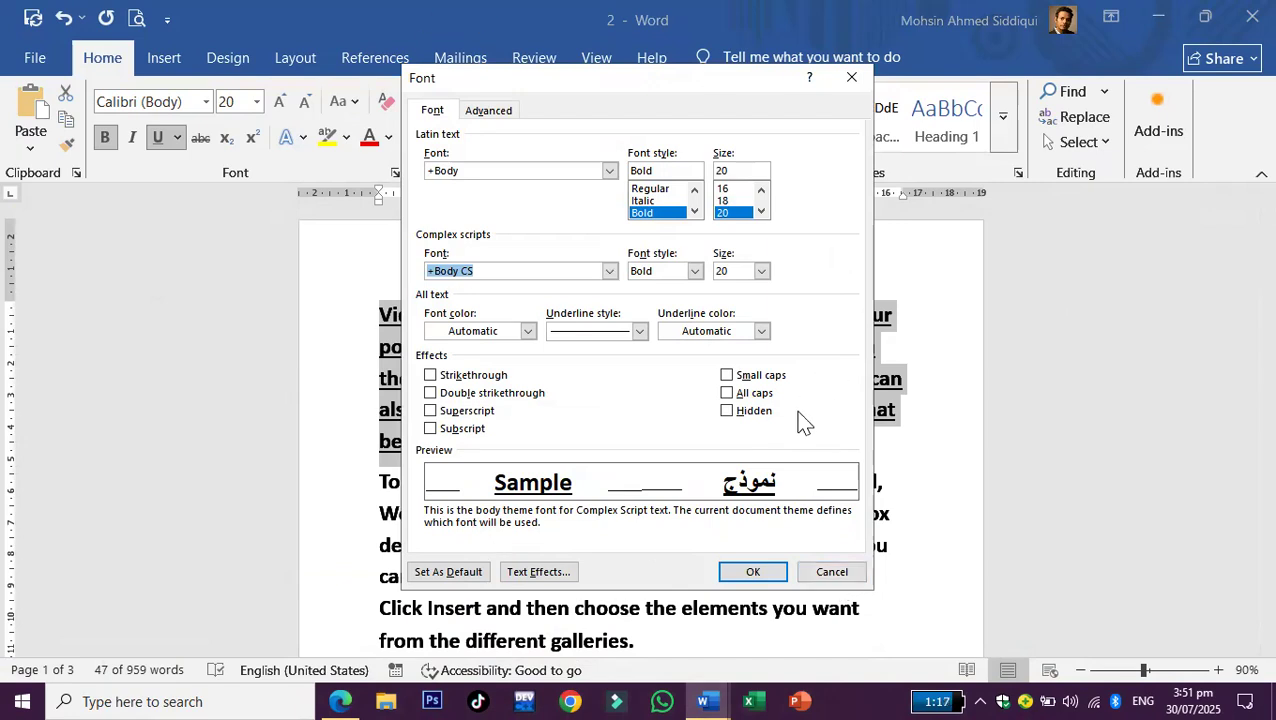
{"action": "left_click", "coordinate": [654, 214]}
{"action": "left_click", "coordinate": [650, 188]}
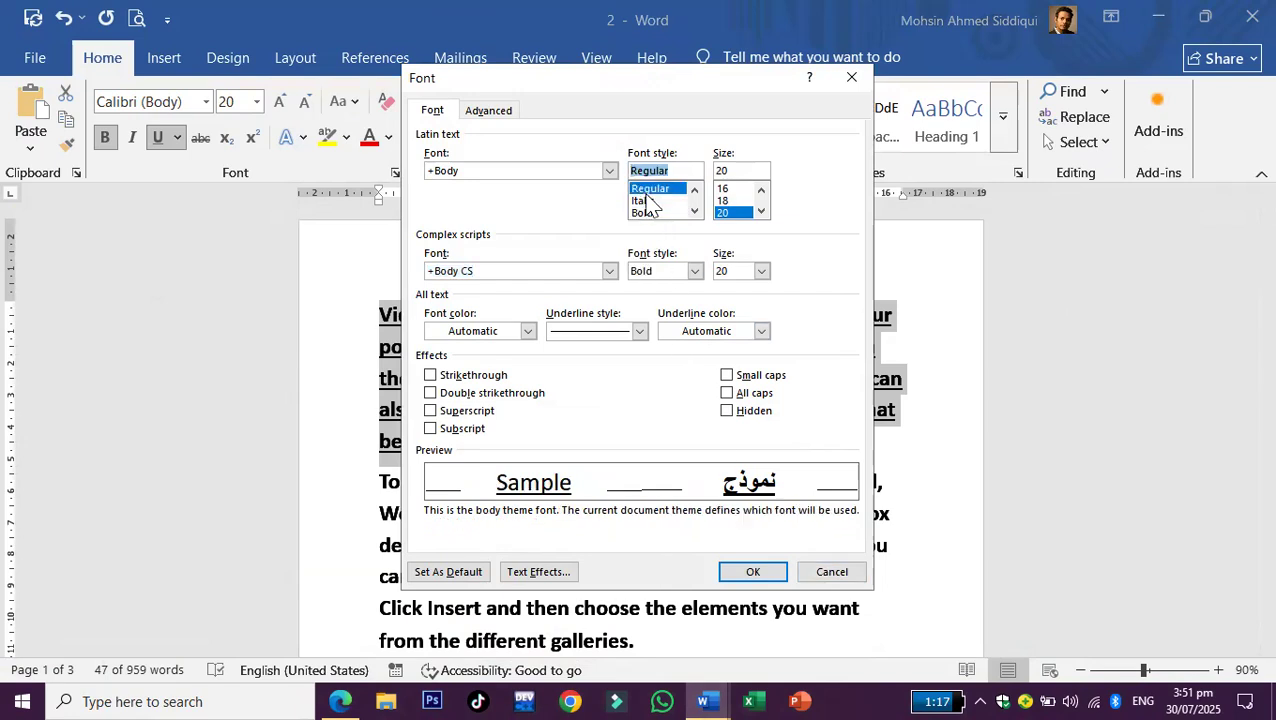
{"action": "left_click", "coordinate": [730, 189]}
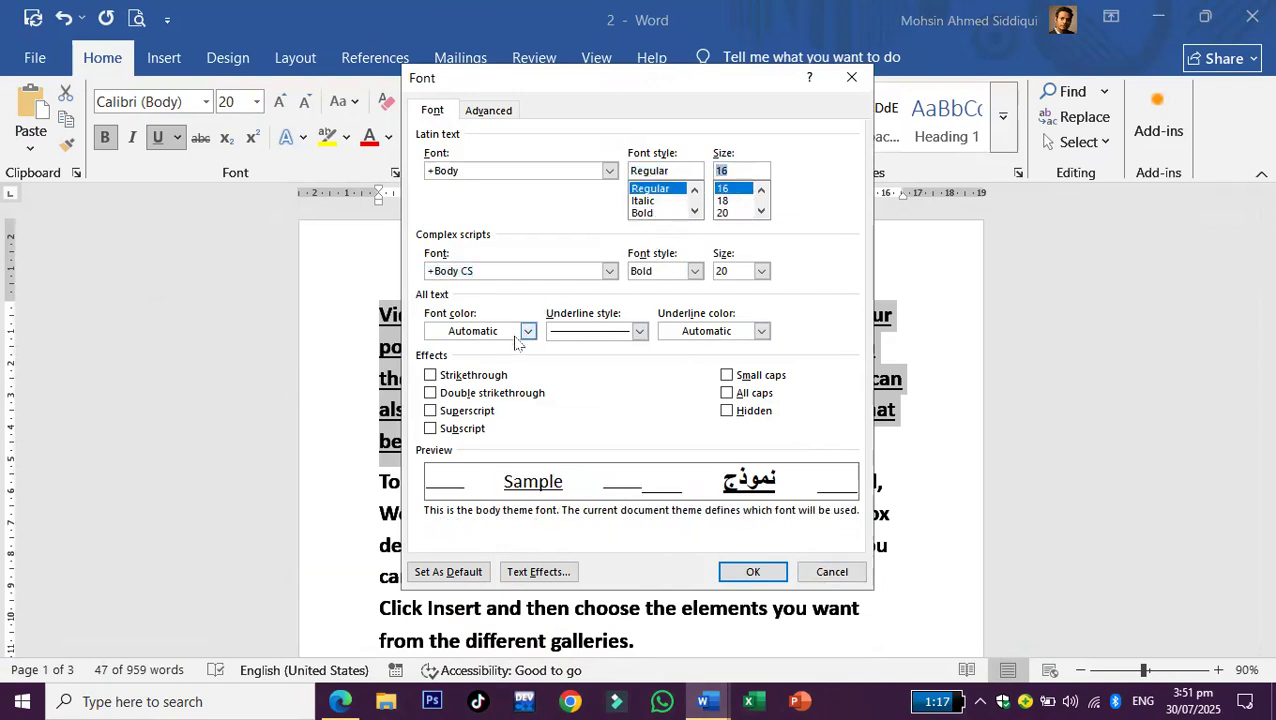
{"action": "left_click", "coordinate": [600, 332]}
{"action": "left_click", "coordinate": [590, 405]}
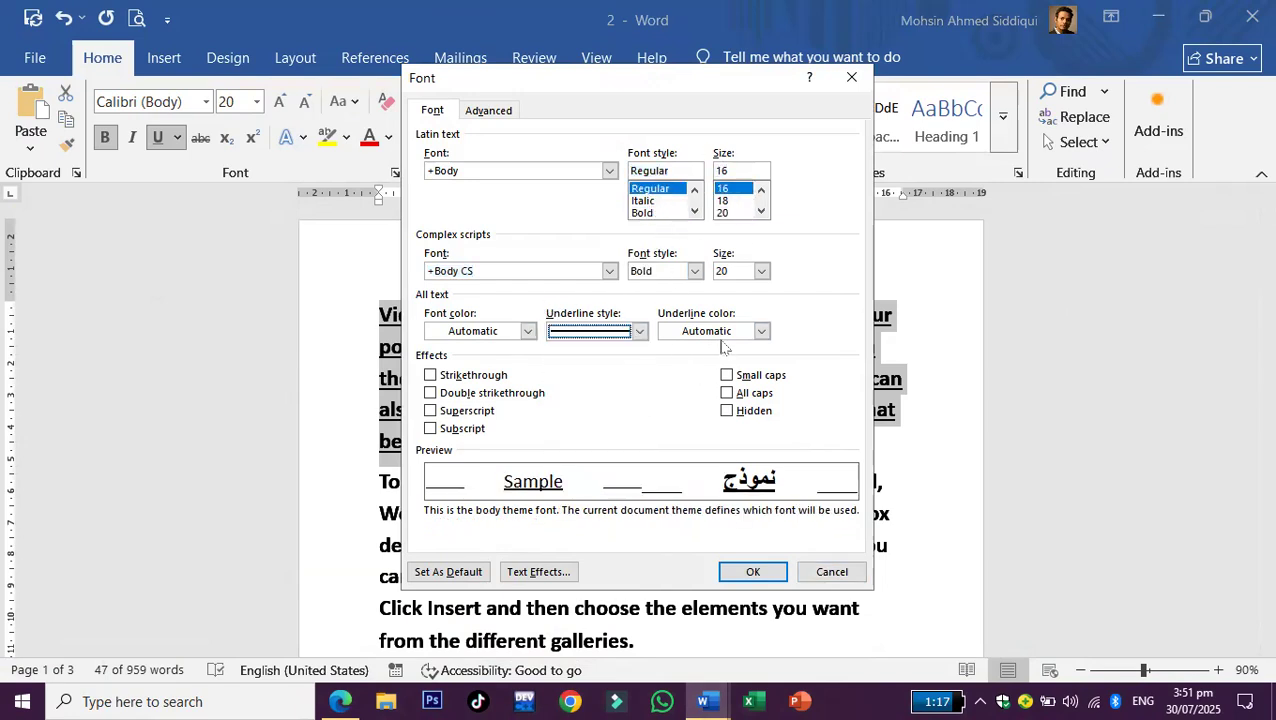
{"action": "left_click", "coordinate": [761, 331]}
{"action": "left_click", "coordinate": [735, 503]}
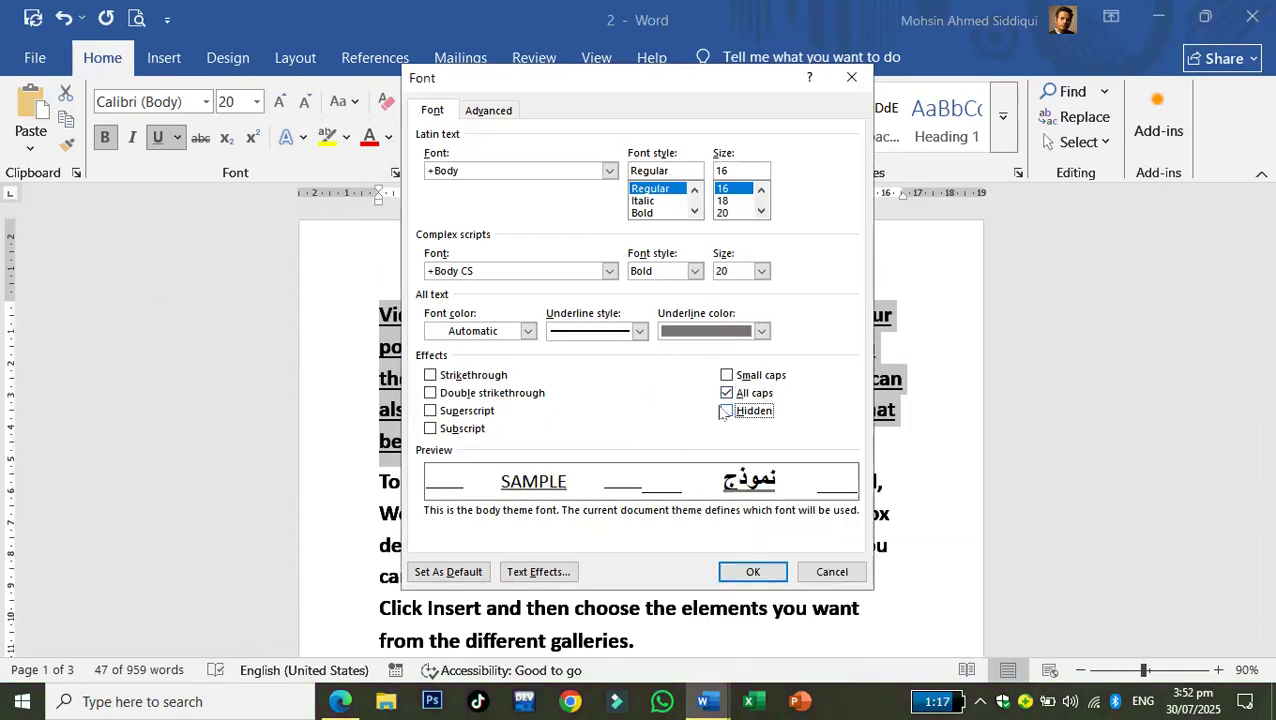
- Add the Strikethrough effect and apply the font options to the first paragraph
{"action": "left_click", "coordinate": [462, 411]}
{"action": "left_click", "coordinate": [462, 393]}
{"action": "left_click", "coordinate": [464, 375]}
{"action": "left_click", "coordinate": [468, 411]}
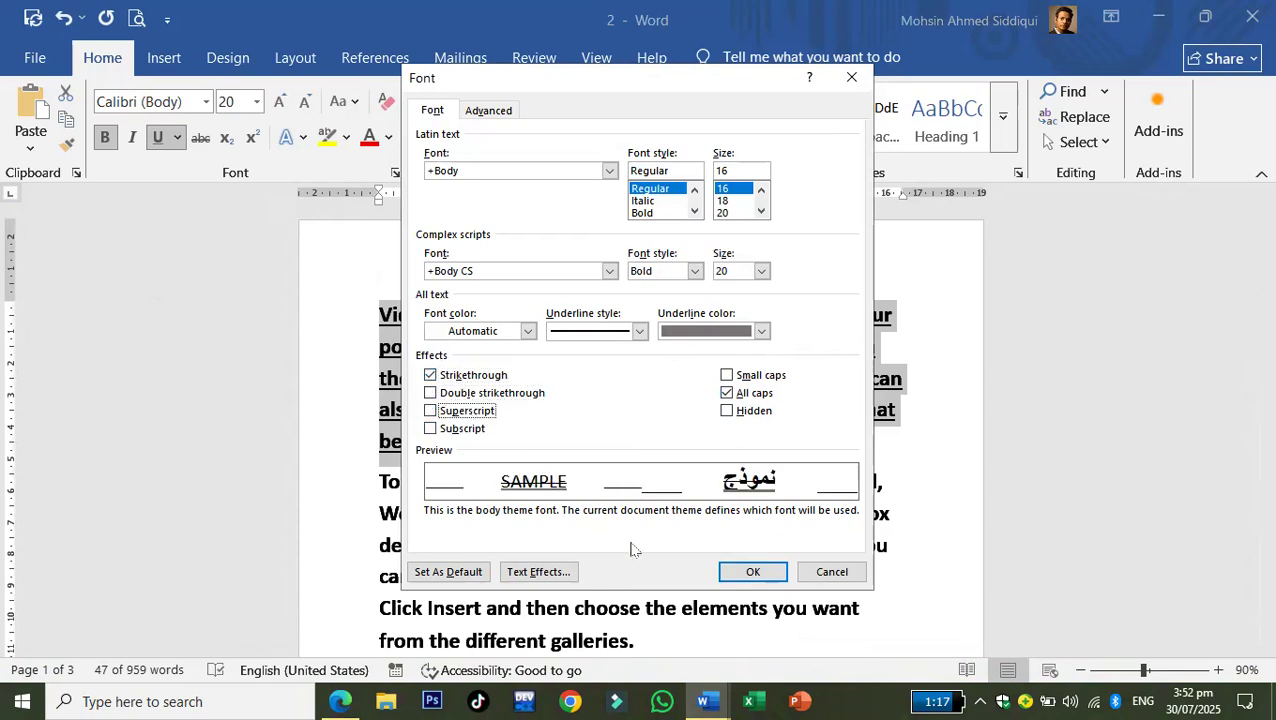
{"action": "left_click", "coordinate": [752, 571]}
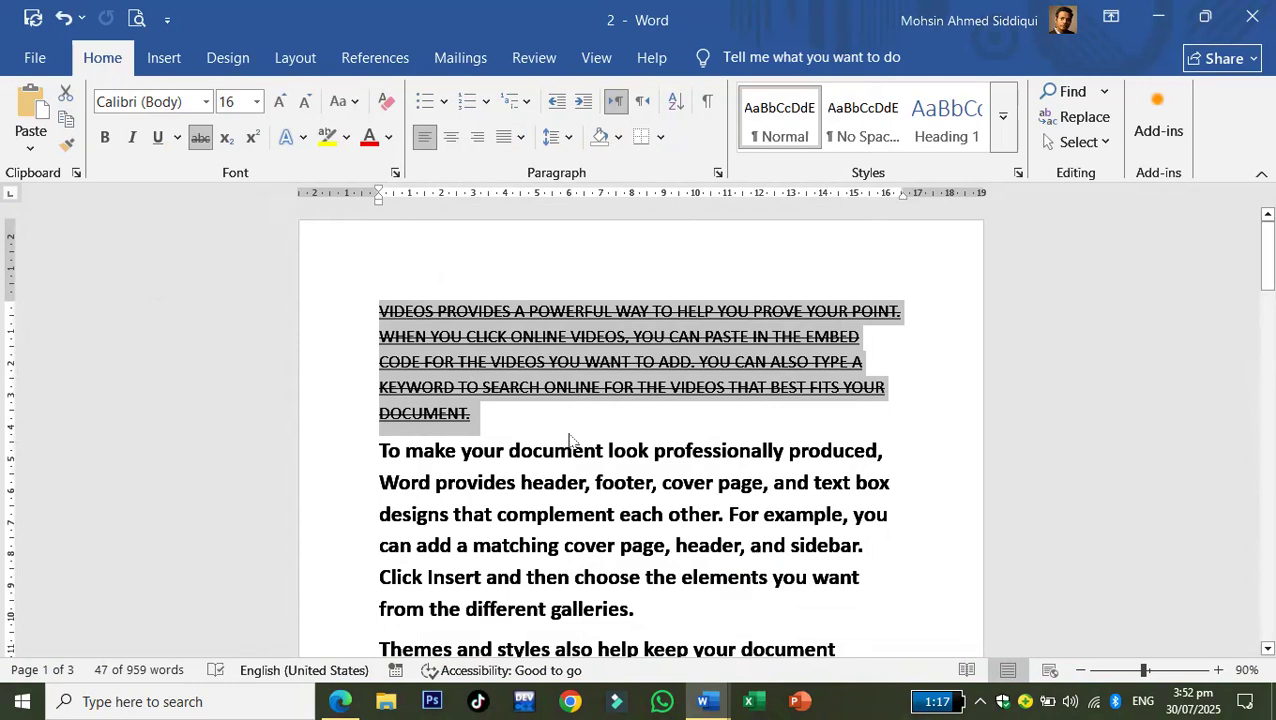
- Delete the first paragraph, and undo this and all earlier edits back to the 12-point text
{"action": "key", "text": "Delete"}
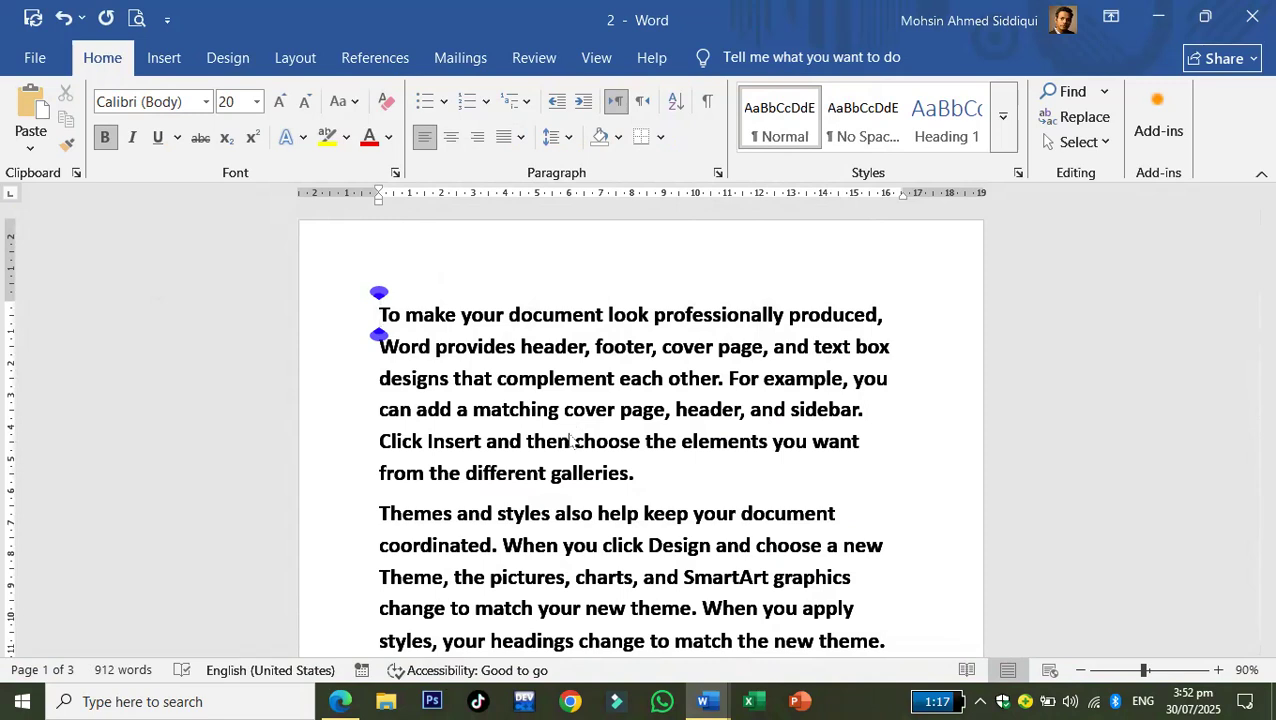
{"action": "key", "text": "ctrl+z"}
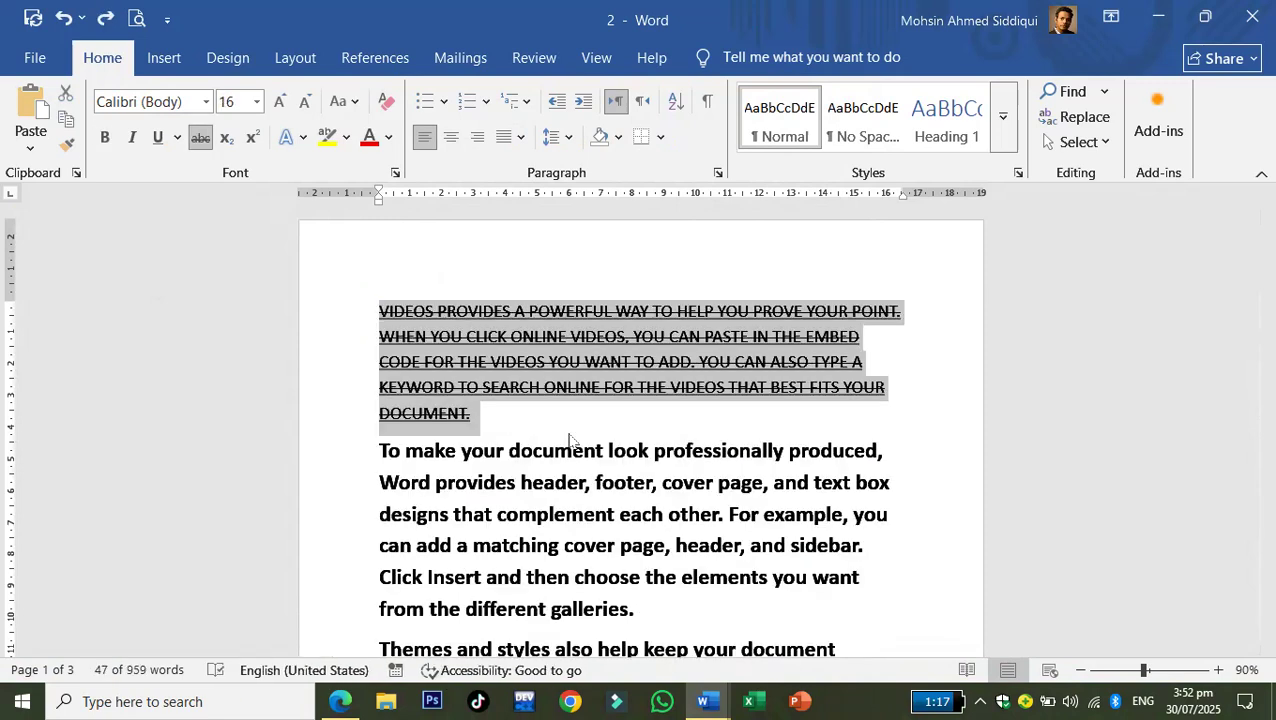
{"action": "key", "text": "ctrl+z"}
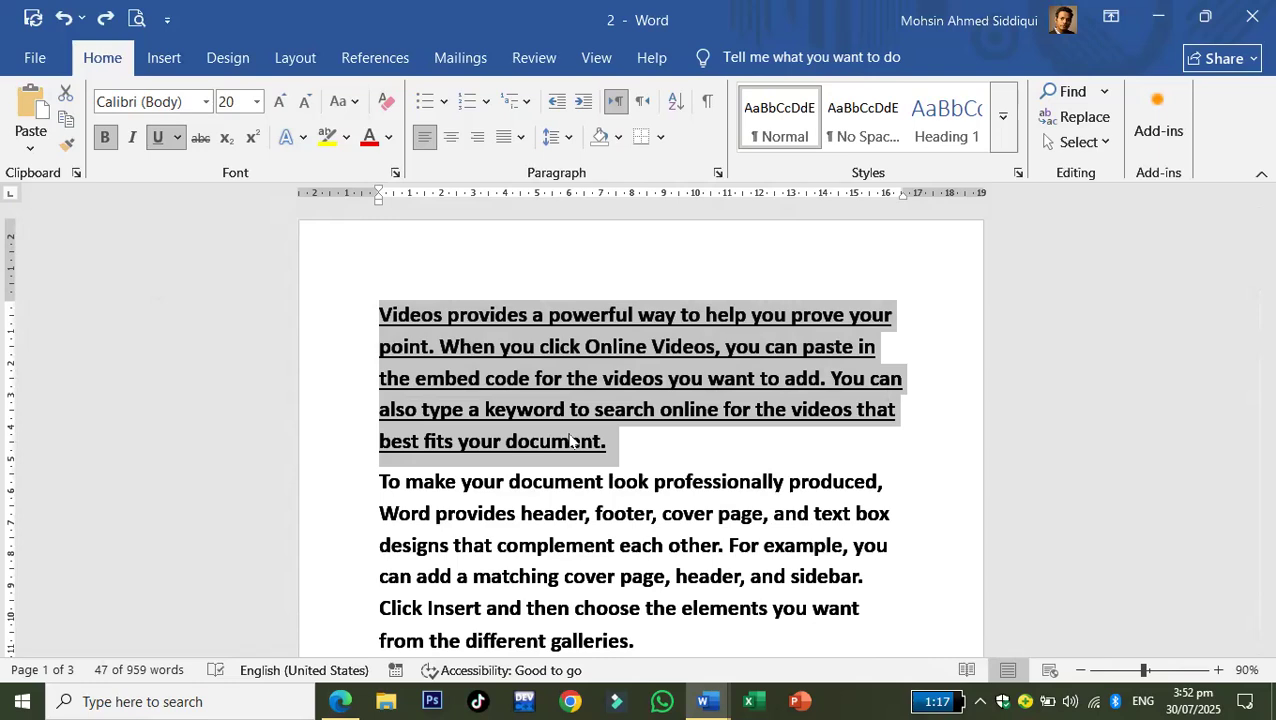
{"action": "key", "text": "ctrl+z"}
{"action": "key", "text": "ctrl+z"}
{"action": "key", "text": "ctrl+z"}
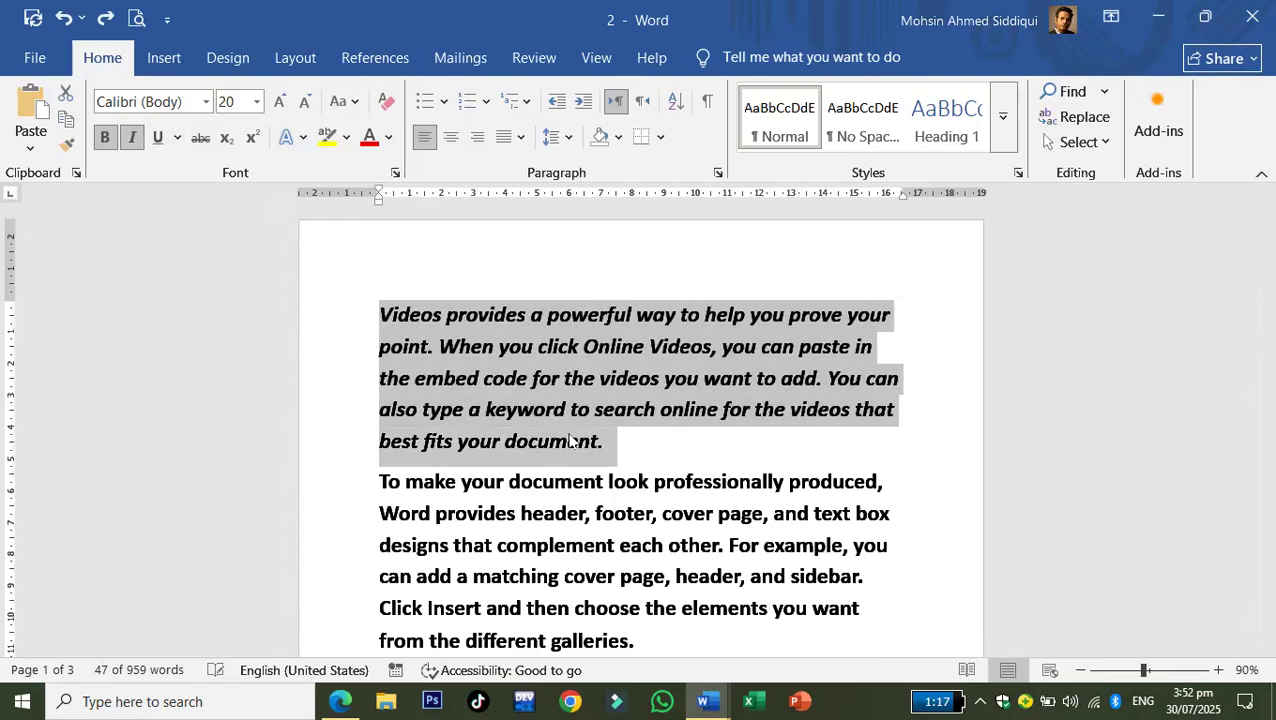
{"action": "key", "text": "ctrl+z"}
{"action": "key", "text": "ctrl+z"}
{"action": "key", "text": "ctrl+z"}
{"action": "key", "text": "ctrl+z"}
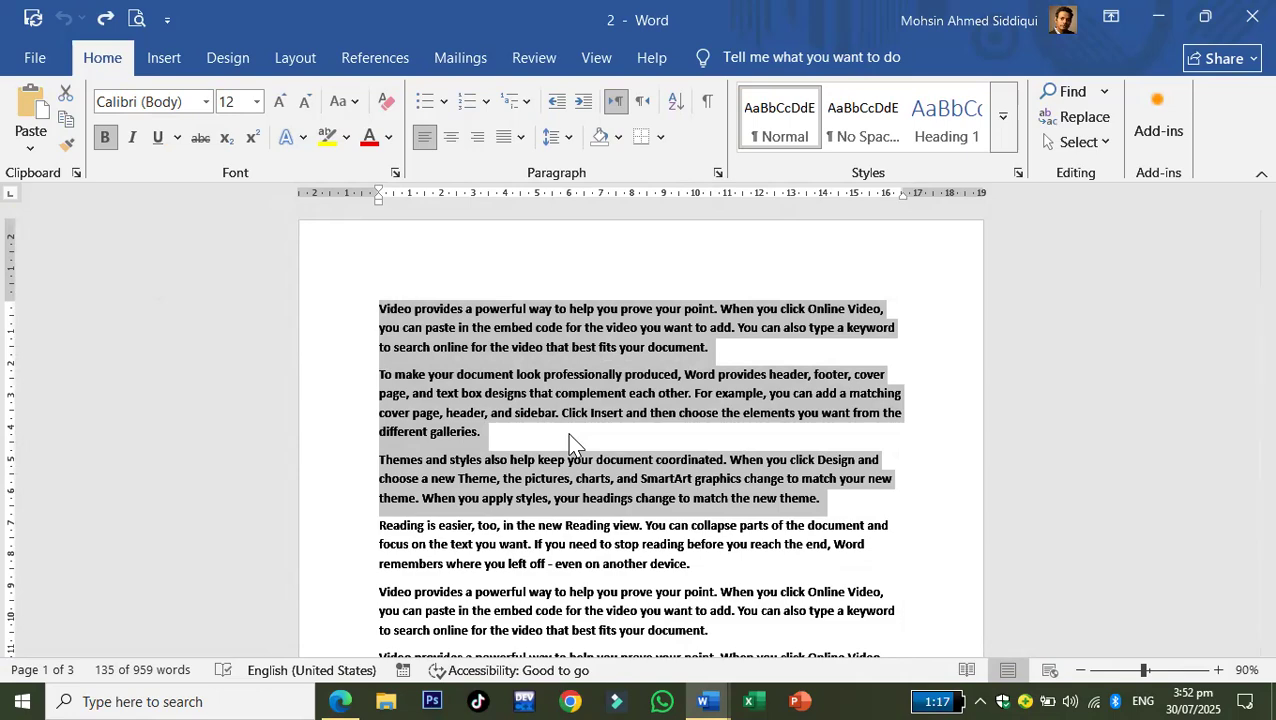
- Redo all the undone edits through to the deletion of the first paragraph
{"action": "key", "text": "ctrl+y"}
{"action": "key", "text": "ctrl+y"}
{"action": "key", "text": "ctrl+y"}
{"action": "key", "text": "ctrl+y"}
{"action": "key", "text": "ctrl+y"}
{"action": "key", "text": "ctrl+y"}
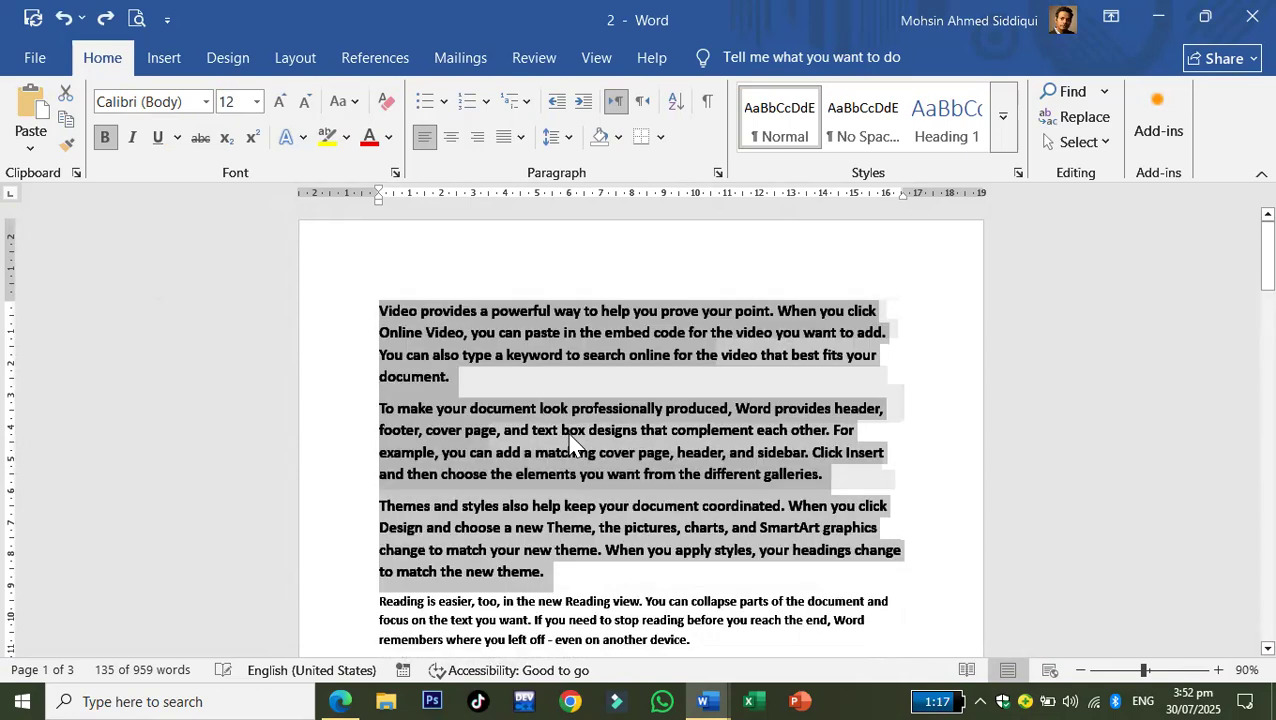
{"action": "key", "text": "ctrl+y"}
{"action": "key", "text": "ctrl+y"}
{"action": "key", "text": "ctrl+y"}
{"action": "key", "text": "ctrl+y"}
{"action": "key", "text": "ctrl+y"}
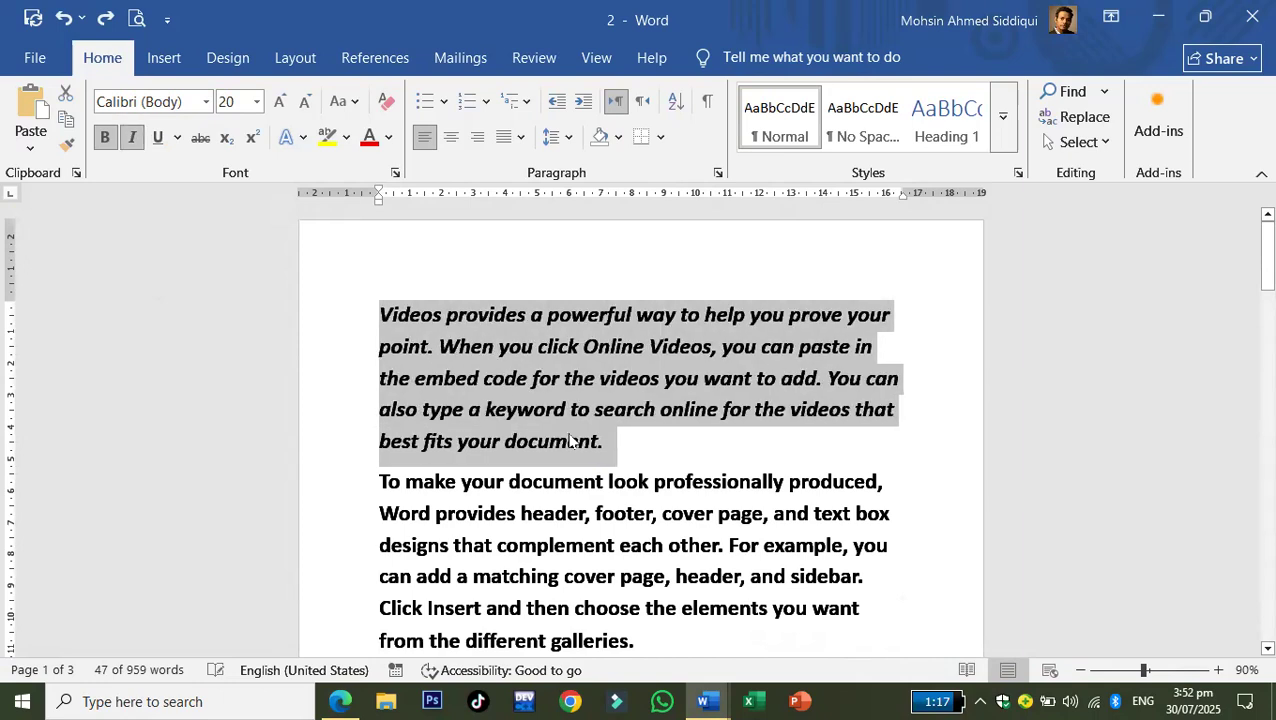
{"action": "key", "text": "ctrl+y"}
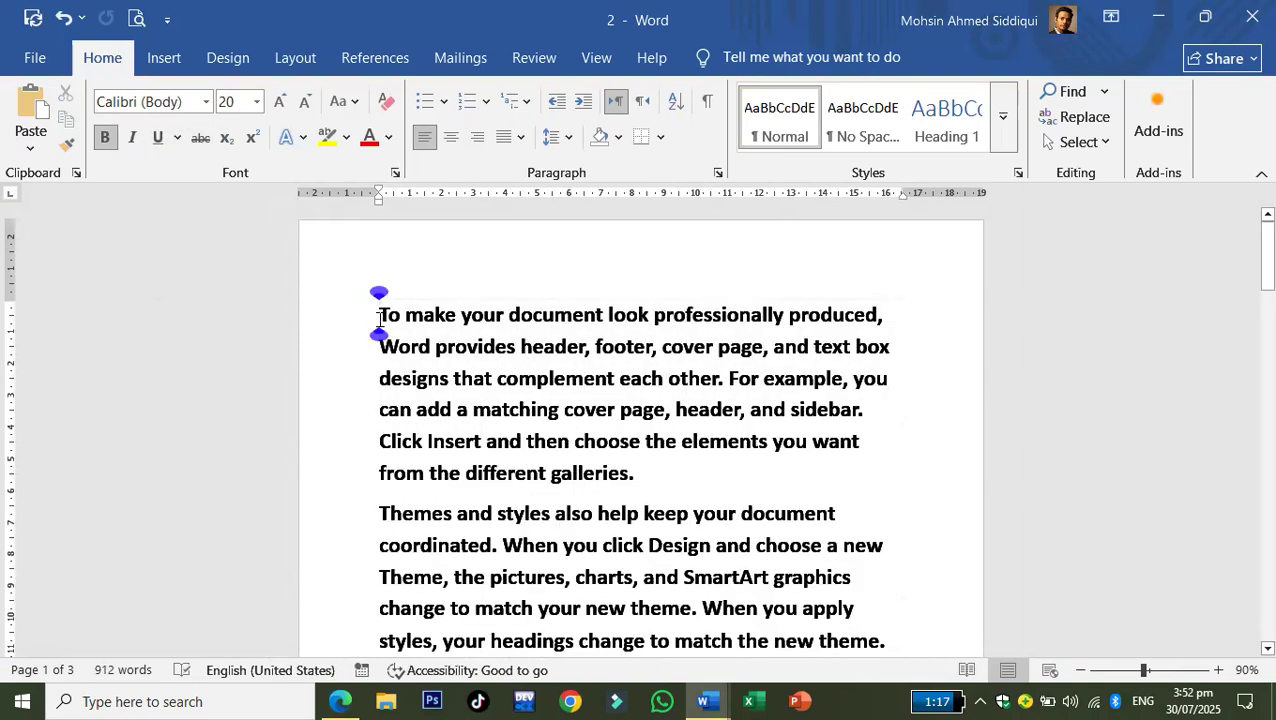
- Undo the first paragraph's deletion, font changes and underline, and try undoing and redoing the neighbouring edits
{"action": "left_click", "coordinate": [62, 19]}
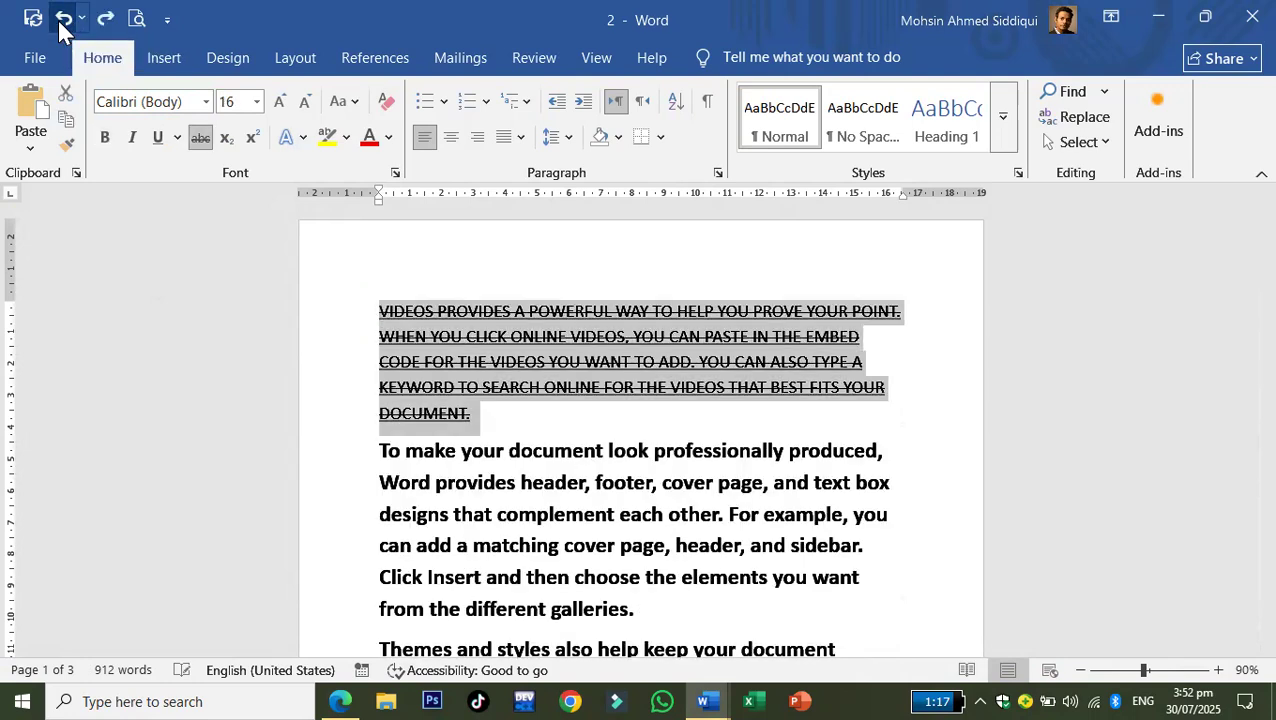
{"action": "left_click", "coordinate": [62, 19]}
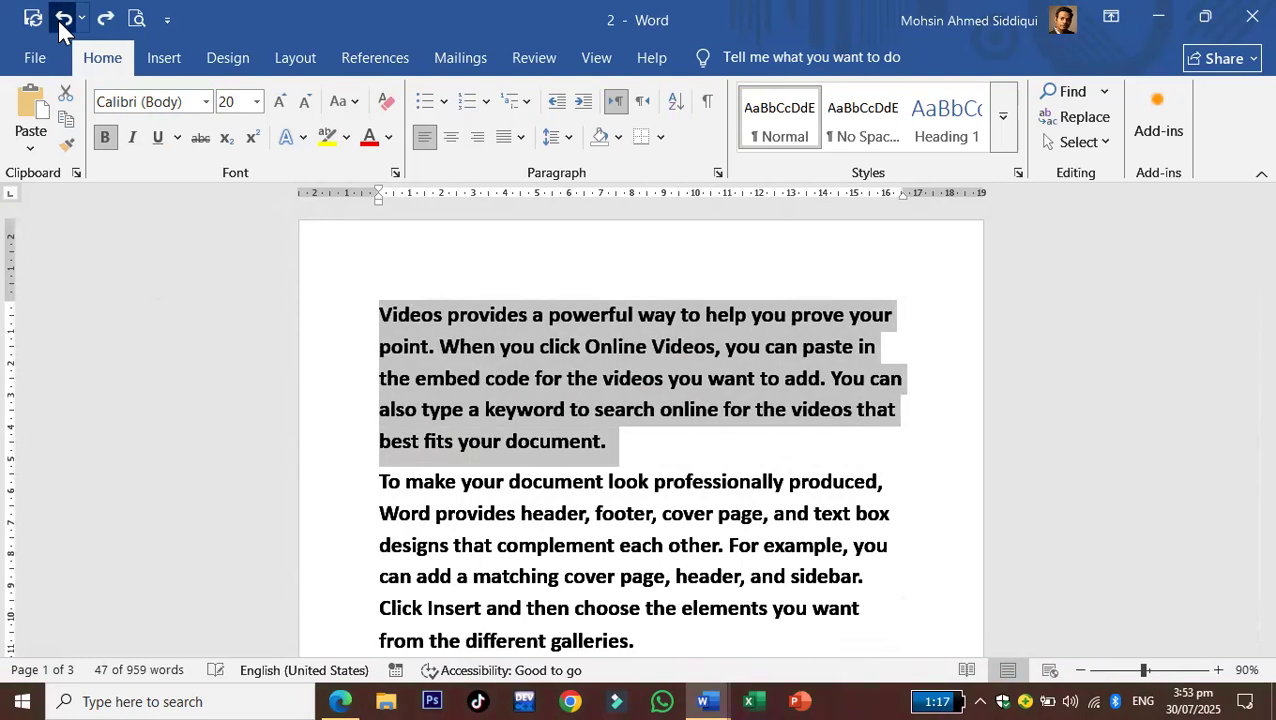
{"action": "left_click", "coordinate": [62, 19]}
{"action": "left_click", "coordinate": [105, 19]}
{"action": "left_click", "coordinate": [105, 19]}
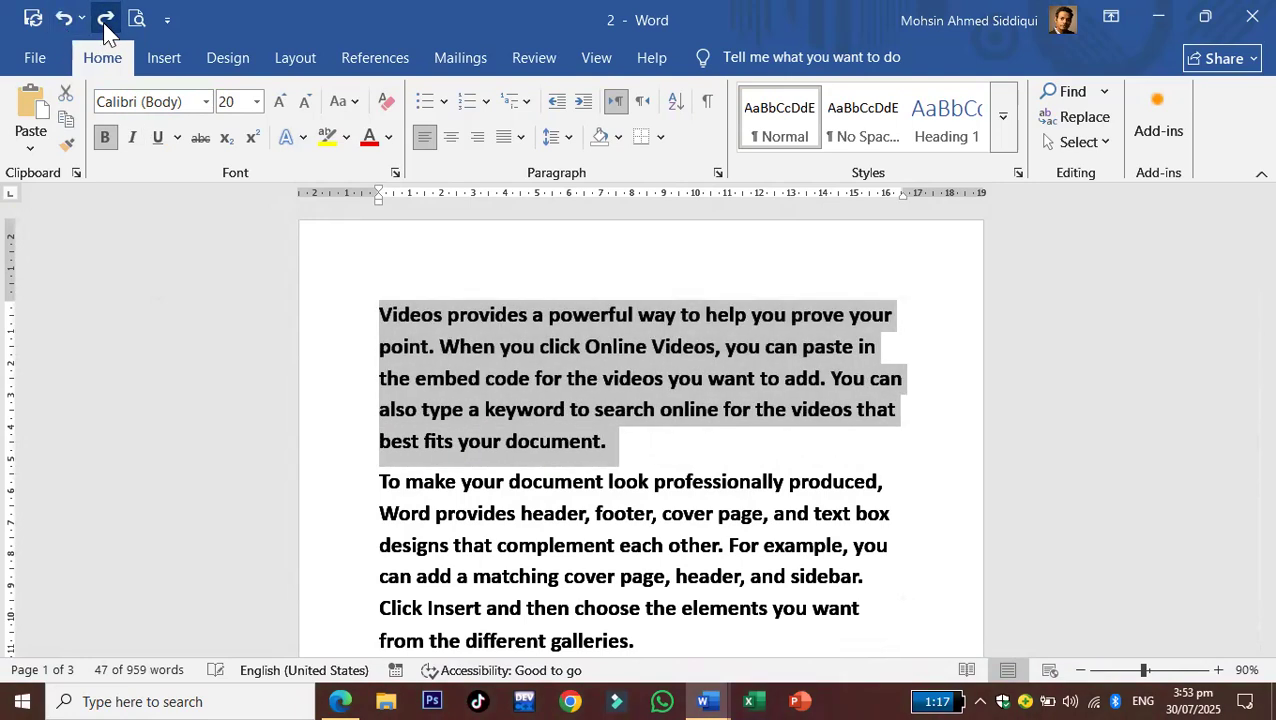
- Switch to the PDF in Edge and highlight the Ctrl + Y and Ctrl + Z entries of the Word shortcut list in green
{"action": "left_click", "coordinate": [348, 697]}
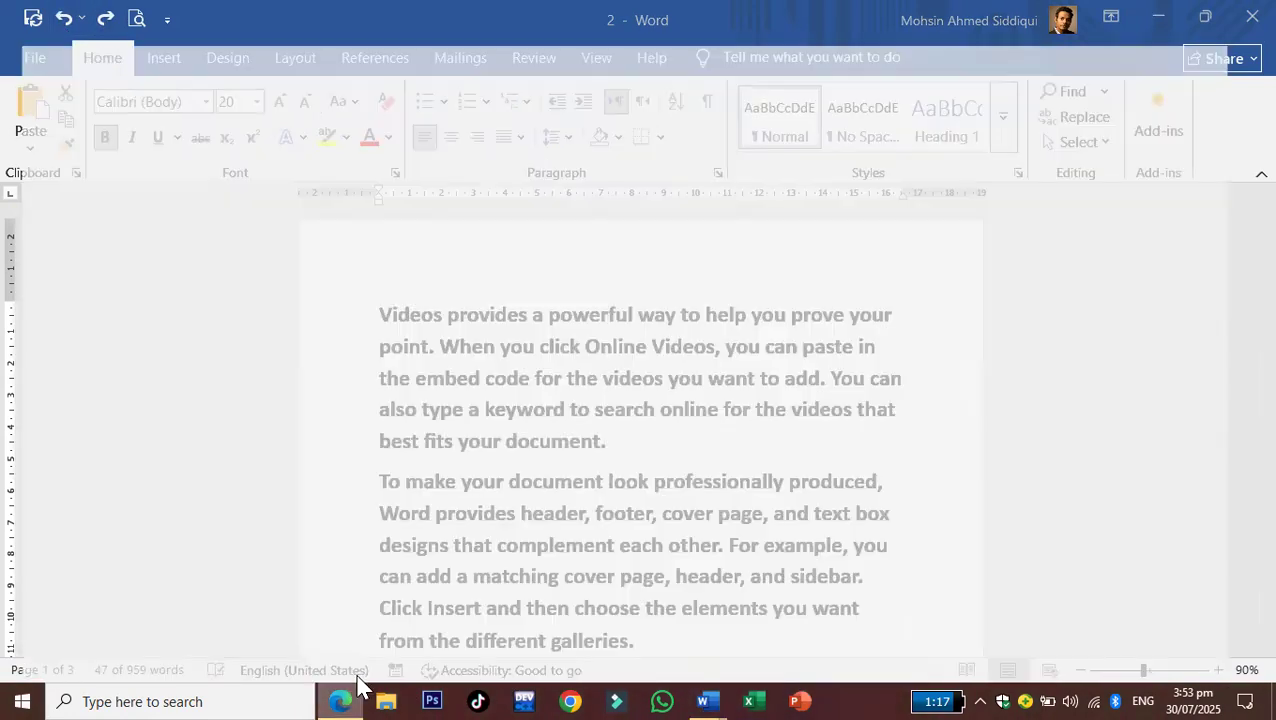
{"action": "left_click_drag", "start_coordinate": [498, 361], "coordinate": [564, 361]}
{"action": "left_click_drag", "start_coordinate": [498, 387], "coordinate": [570, 387]}
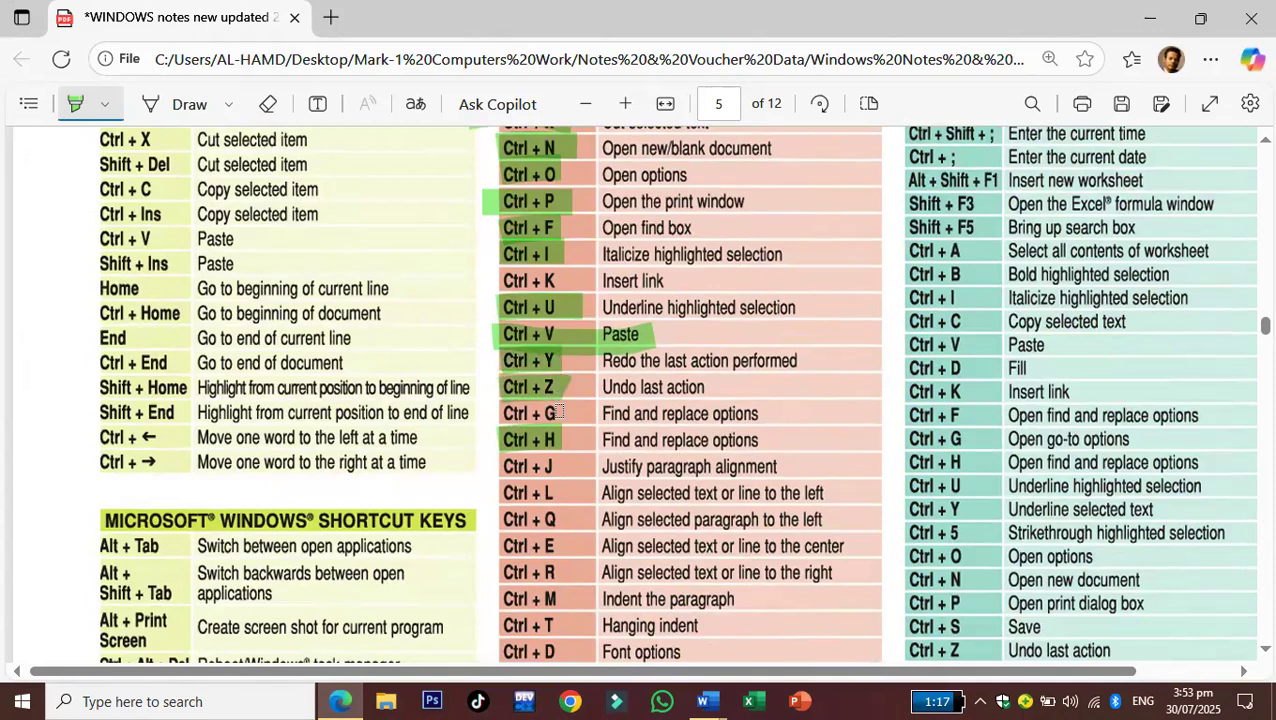
- Return to Word, place the cursor at the end of the first paragraph, and open the Go To options to browse the available targets
{"action": "left_click", "coordinate": [1155, 27]}
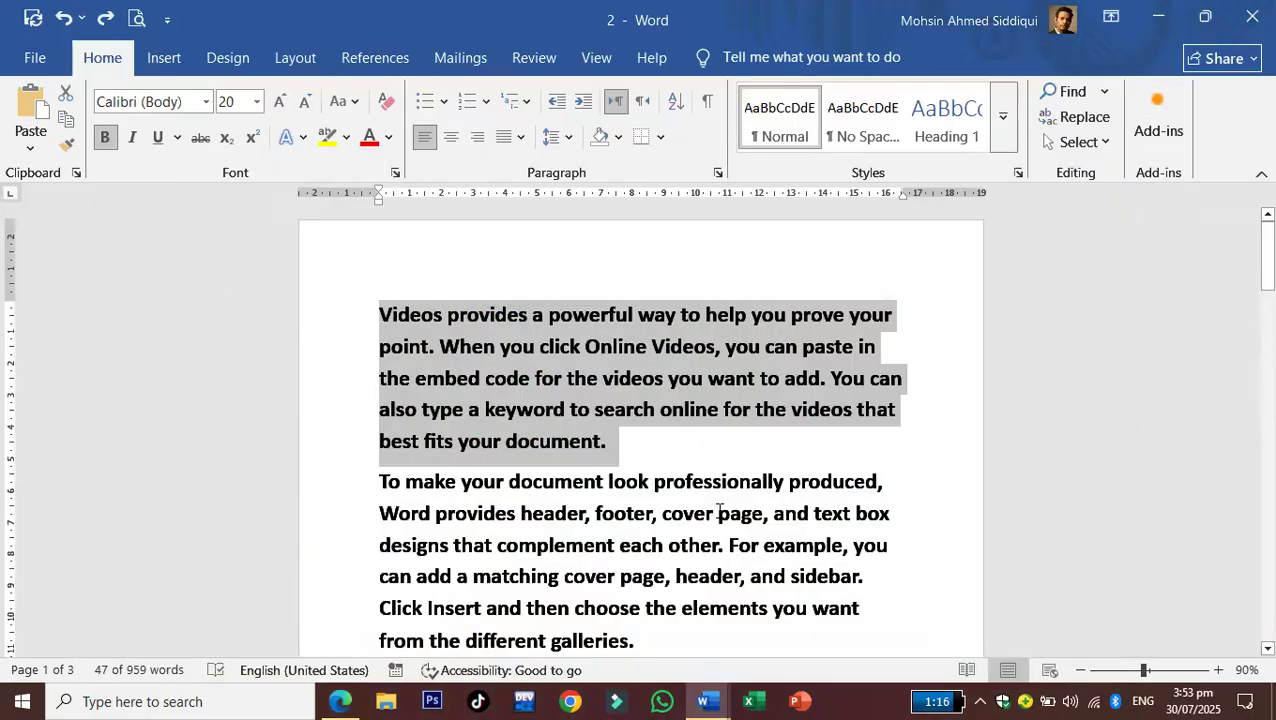
{"action": "left_click", "coordinate": [717, 445]}
{"action": "key", "text": "ctrl+g"}
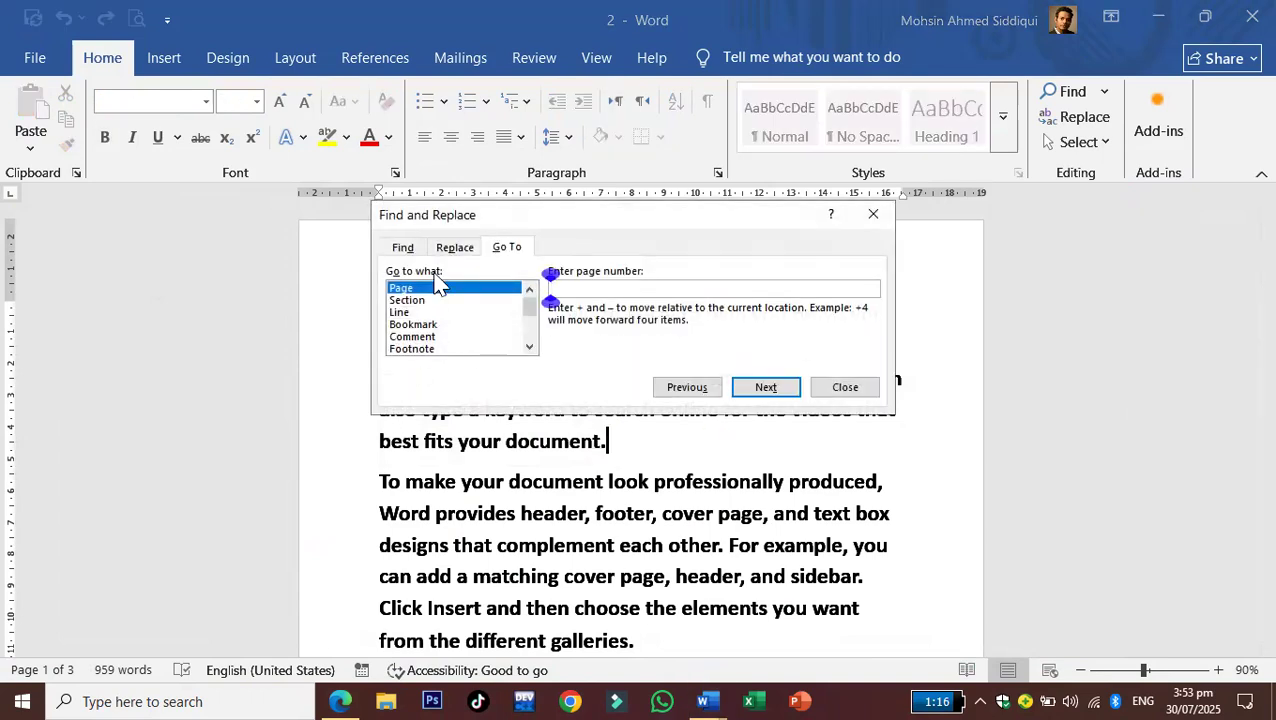
{"action": "left_click", "coordinate": [530, 346]}
{"action": "left_click", "coordinate": [530, 347]}
{"action": "left_click", "coordinate": [530, 347]}
{"action": "left_click", "coordinate": [530, 347]}
{"action": "left_click", "coordinate": [530, 347]}
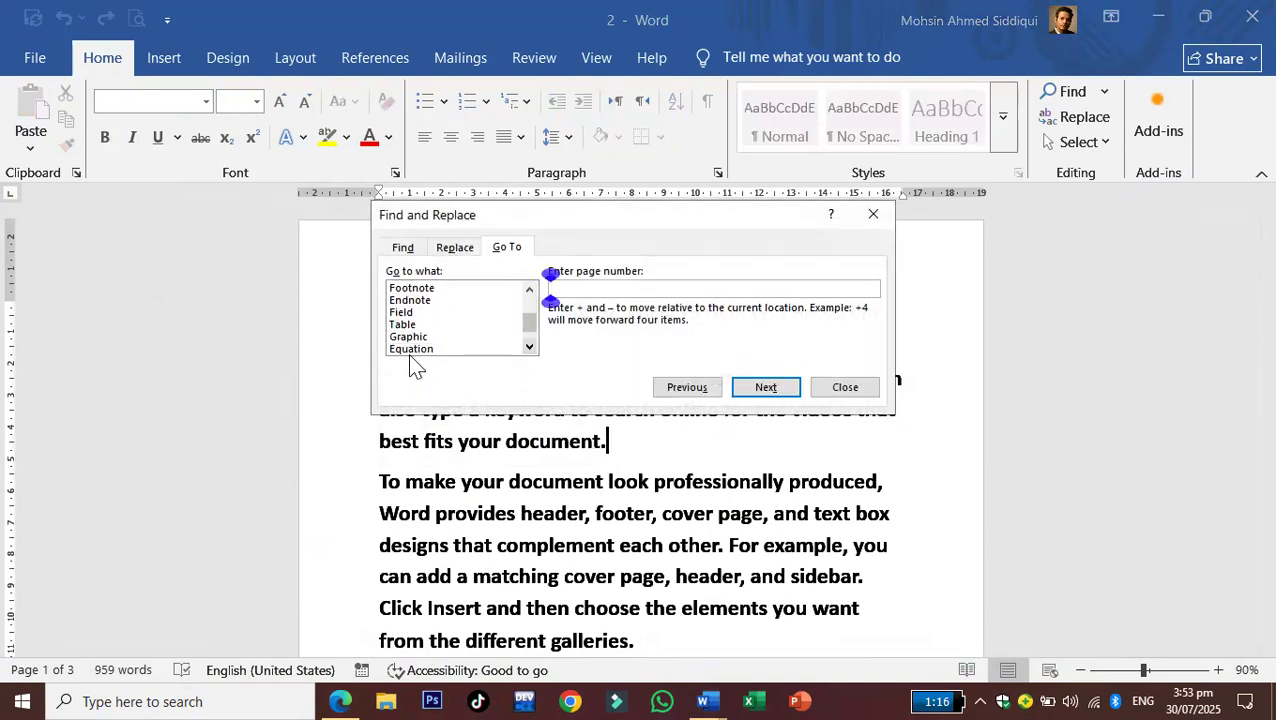
{"action": "left_click_drag", "start_coordinate": [533, 318], "coordinate": [526, 293]}
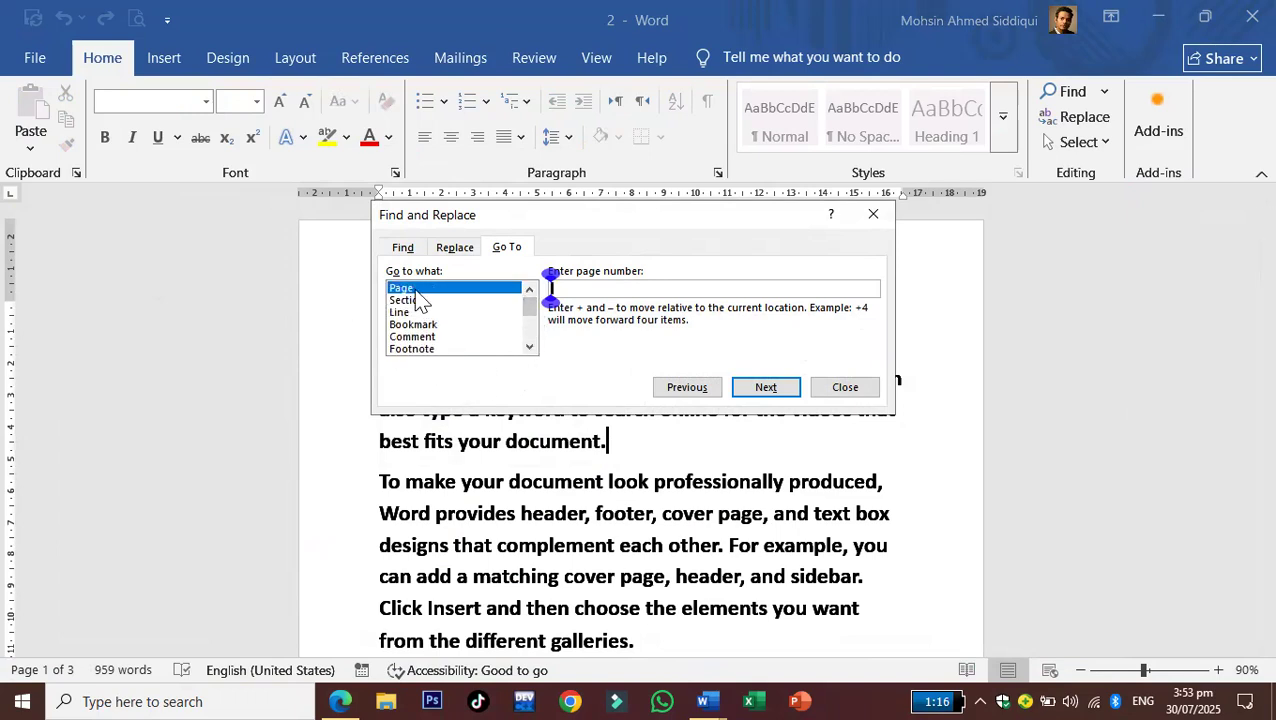
- Go to line 15 of the document, and reopen and close the Go To options
{"action": "left_click", "coordinate": [405, 313]}
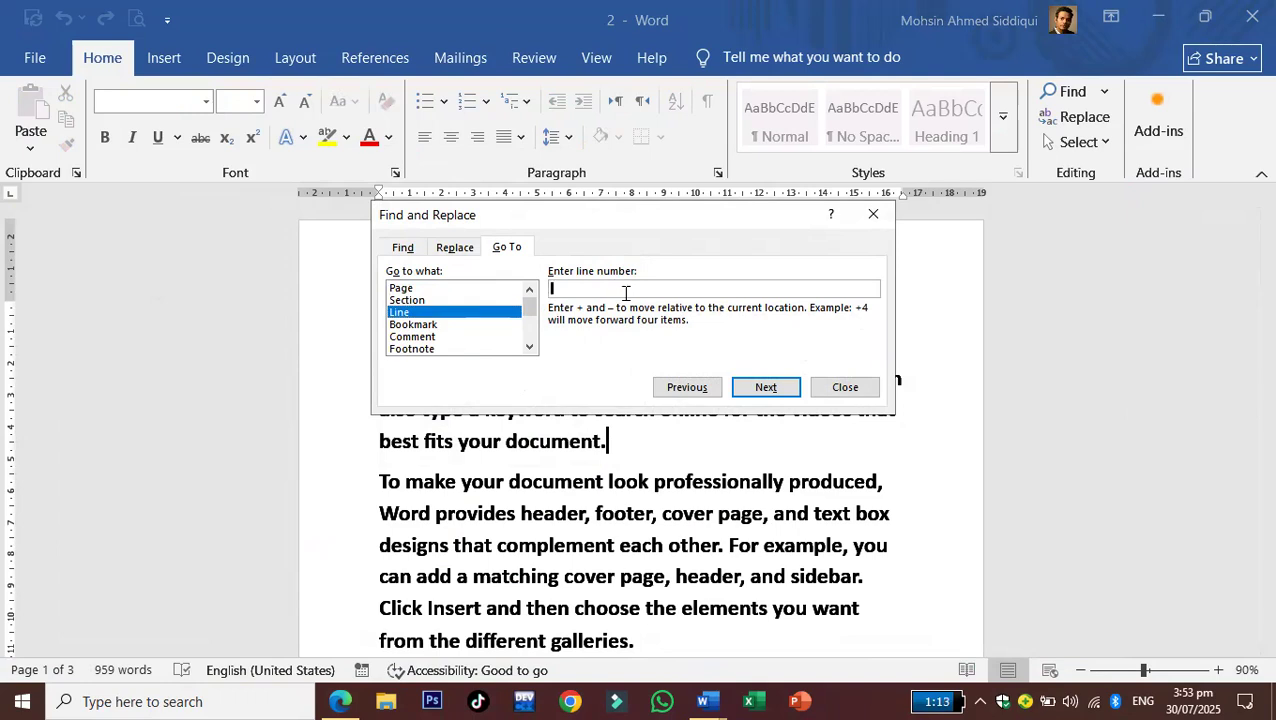
{"action": "type", "text": "15"}
{"action": "left_click", "coordinate": [766, 389]}
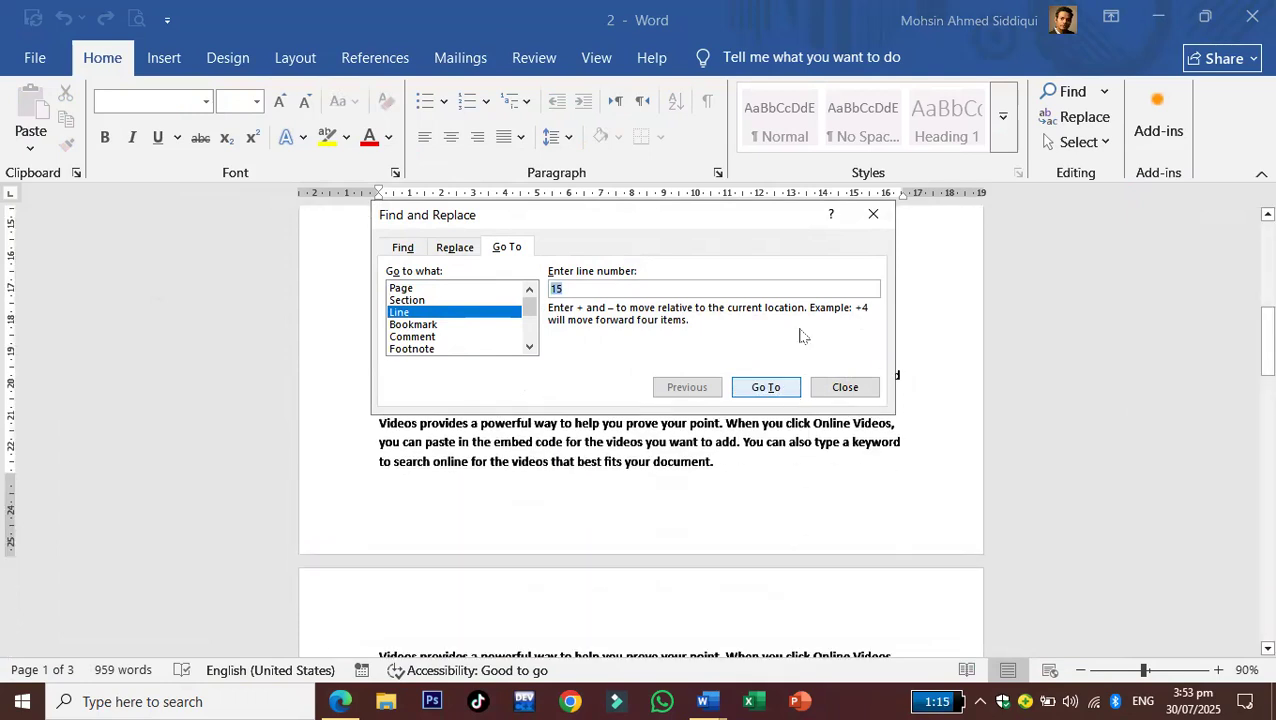
{"action": "left_click", "coordinate": [873, 214]}
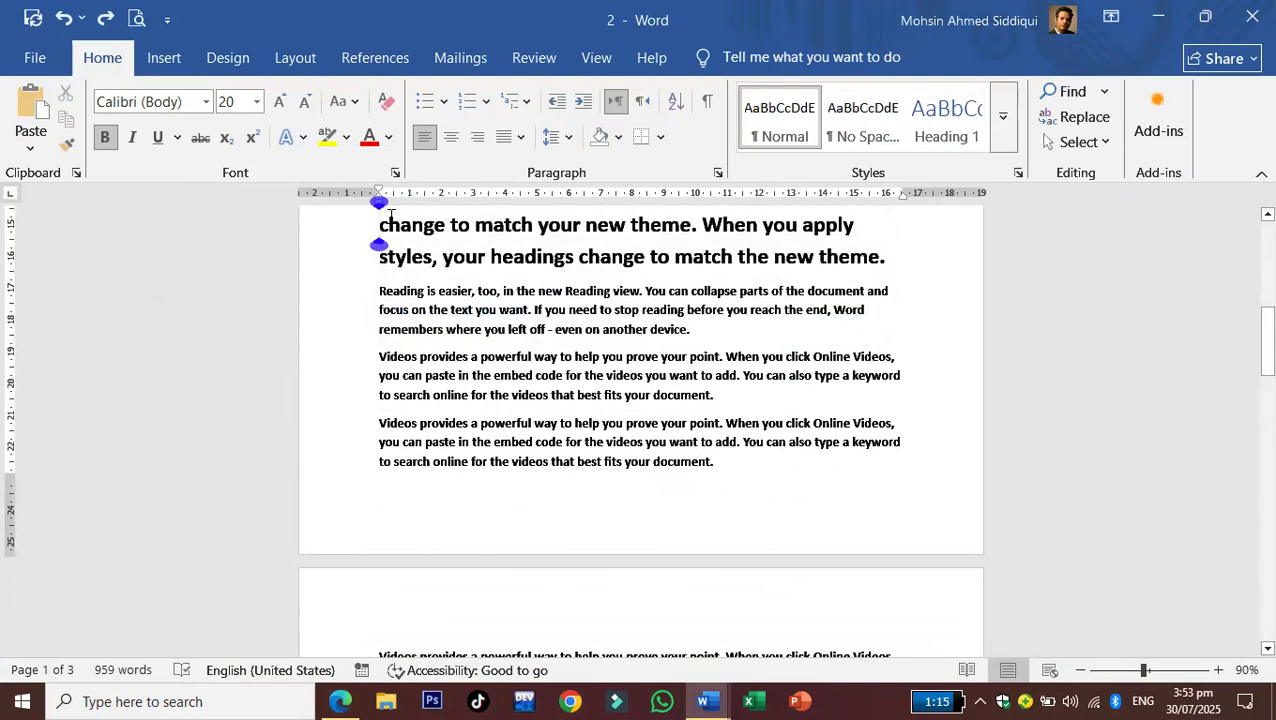
{"action": "key", "text": "ctrl+g"}
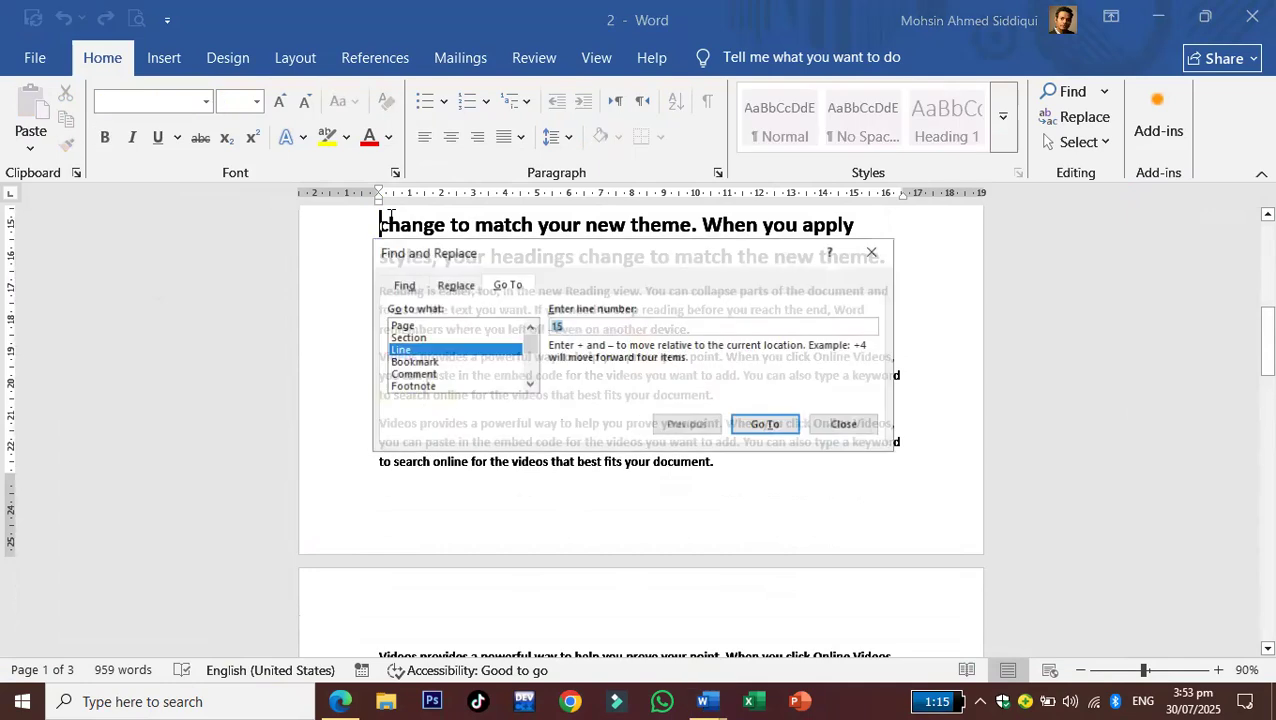
{"action": "left_click", "coordinate": [878, 253]}
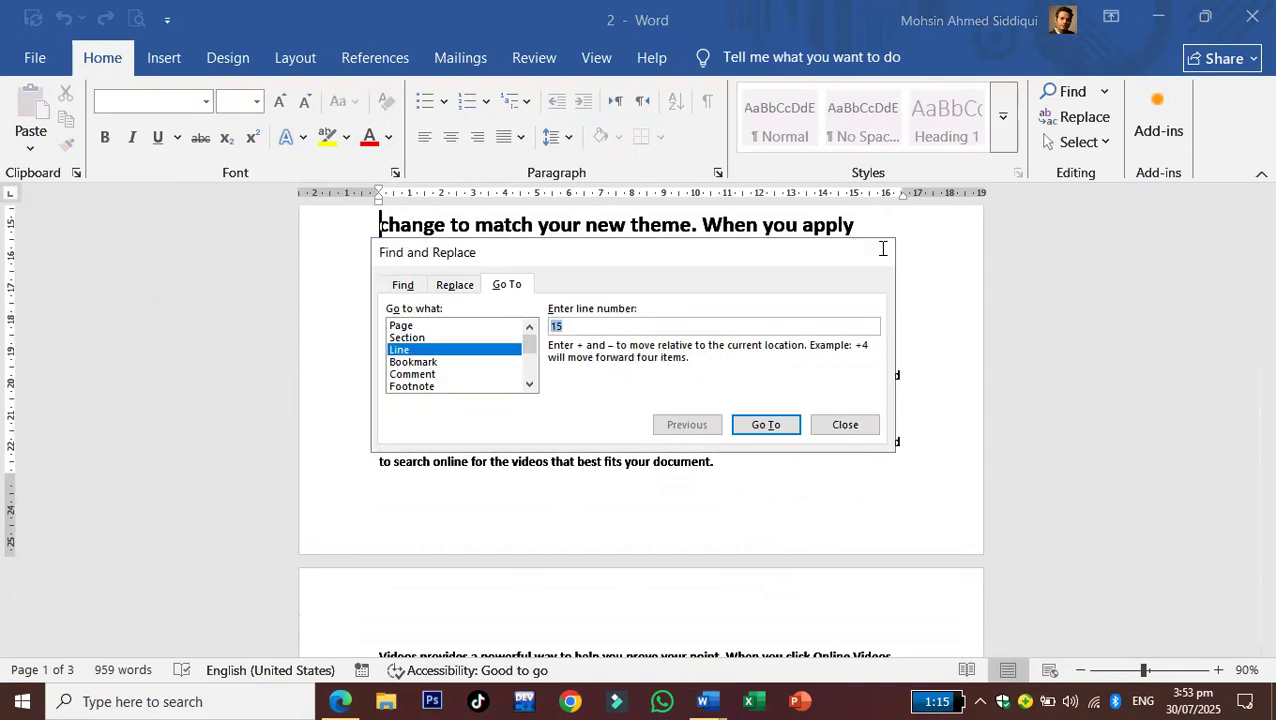
- Switch to the PDF in Edge, highlight the Ctrl + G entry in green and look through the remaining Word shortcuts
{"action": "left_click", "coordinate": [340, 696]}
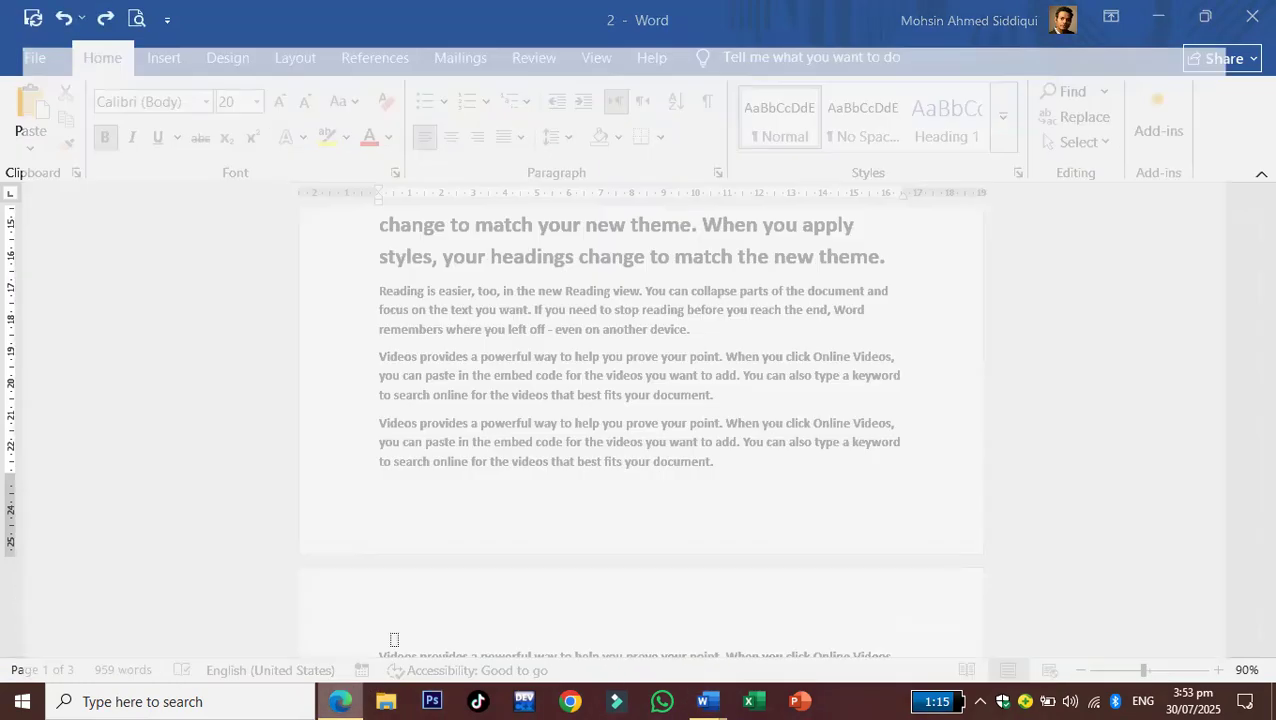
{"action": "left_click_drag", "start_coordinate": [497, 415], "coordinate": [572, 412]}
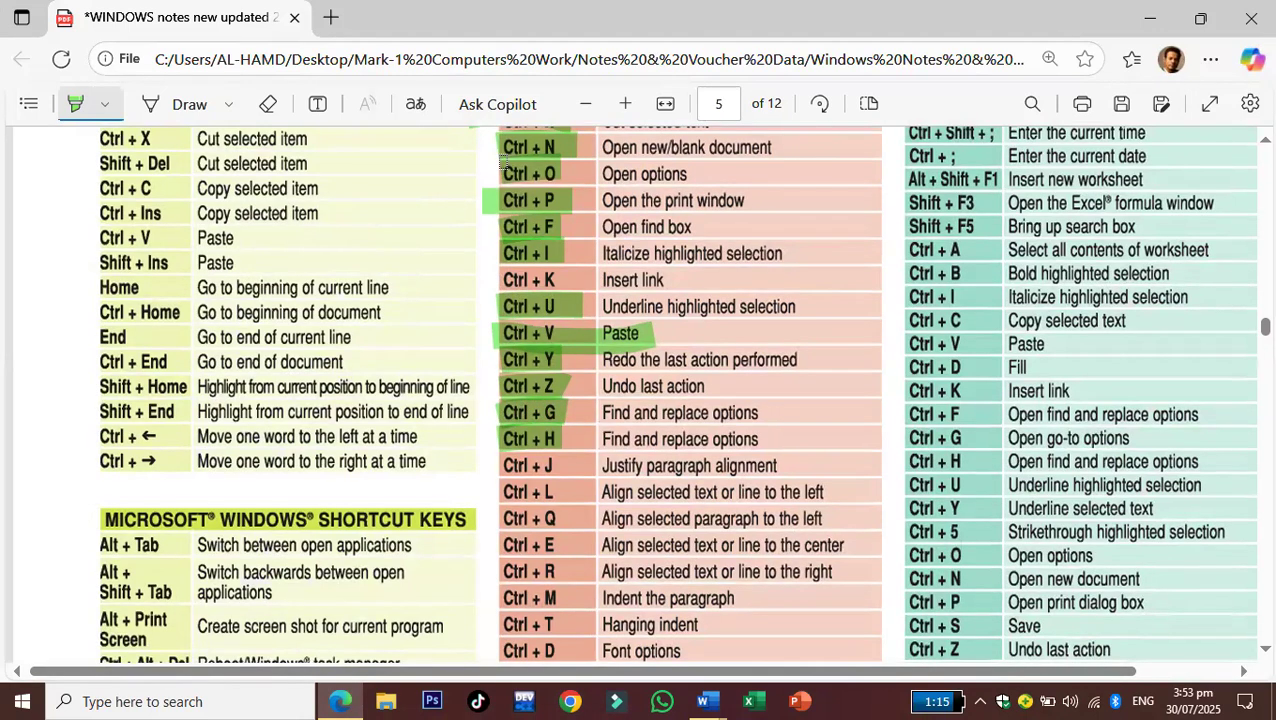
{"action": "scroll", "coordinate": [505, 162], "scroll_direction": "down", "scroll_amount": 1}
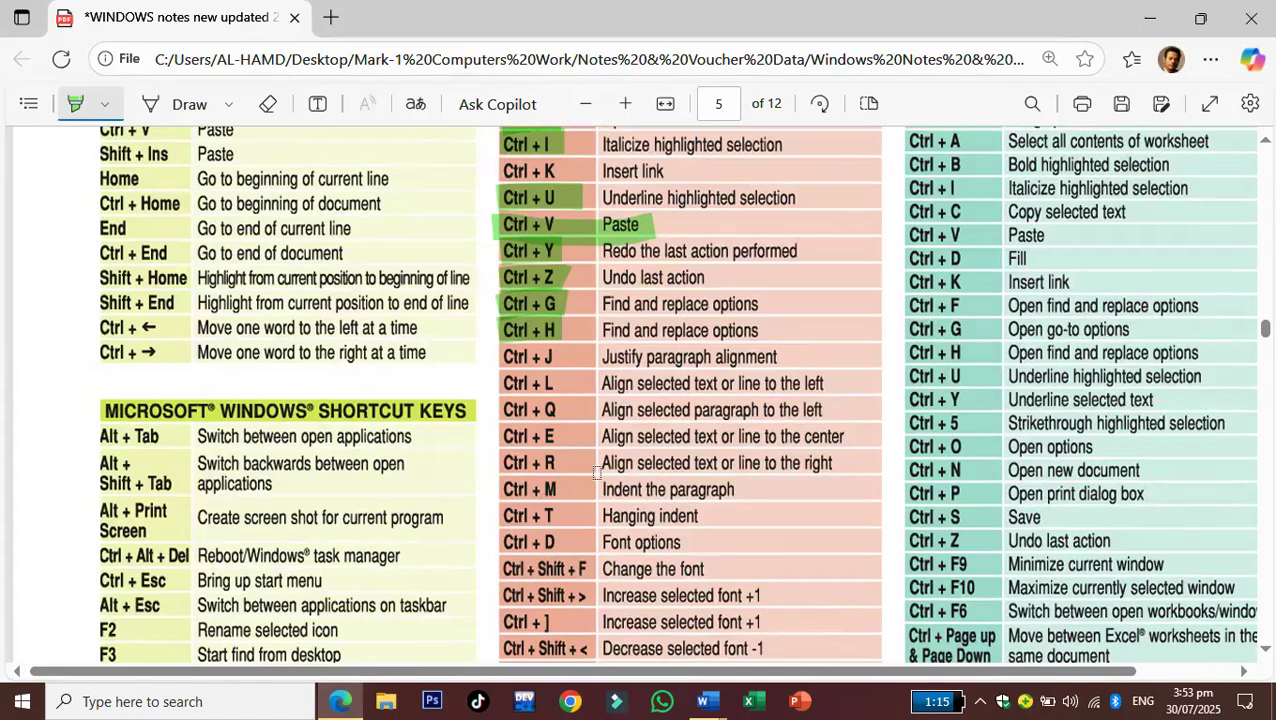
{"action": "scroll", "coordinate": [596, 472], "scroll_direction": "down", "scroll_amount": 1}
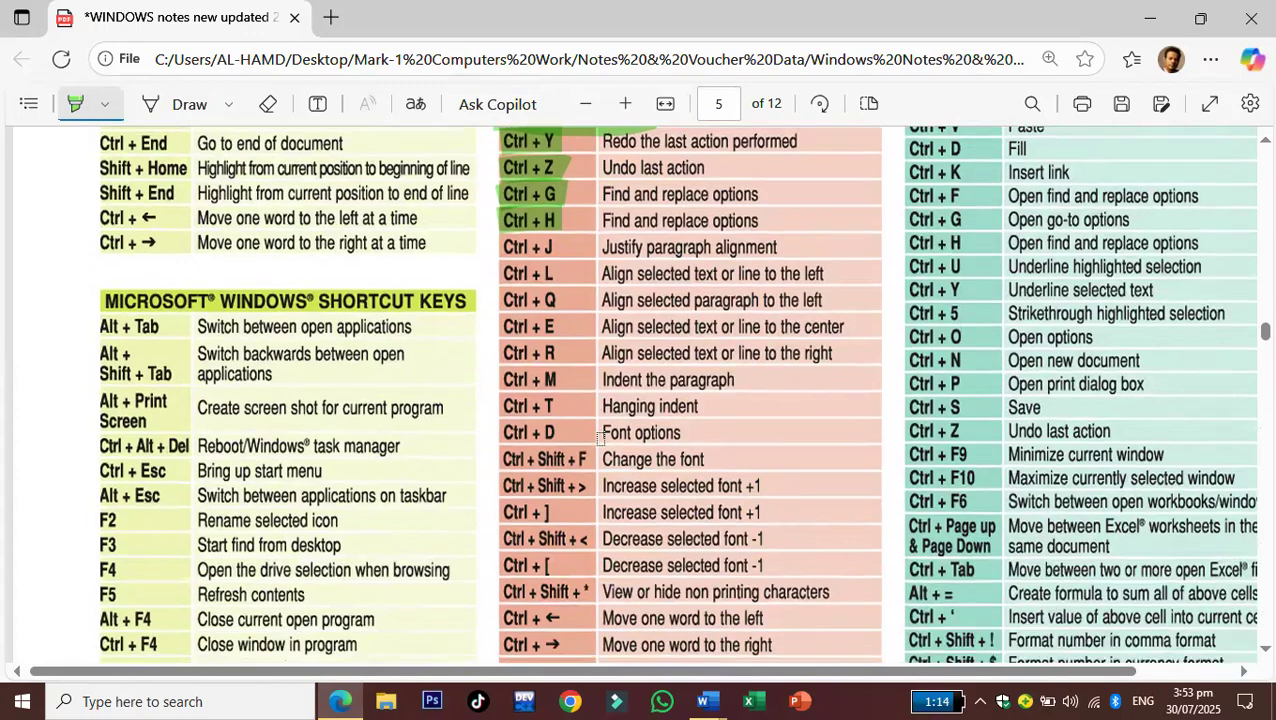
{"action": "scroll", "coordinate": [600, 438], "scroll_direction": "up", "scroll_amount": 1}
{"action": "scroll", "coordinate": [600, 438], "scroll_direction": "down", "scroll_amount": 4}
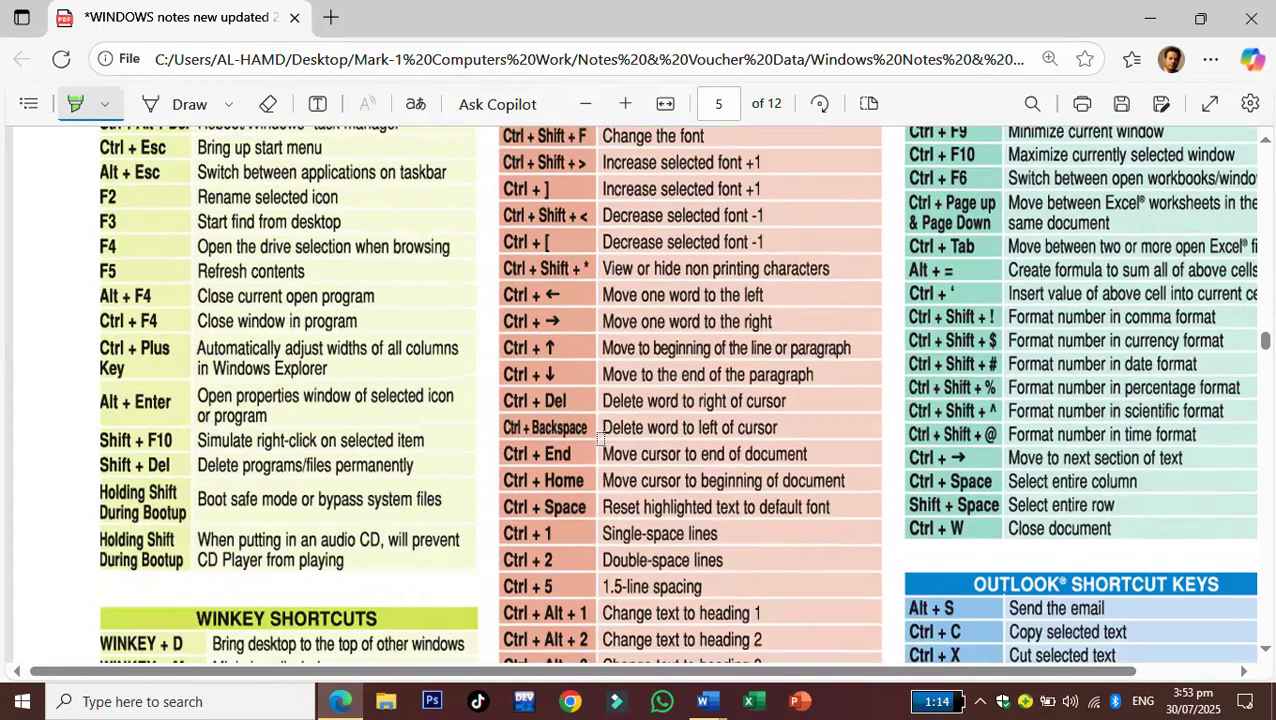
- Return to Word, select the three paragraphs from "Reading is easier", and try center, right and justified alignment on them
{"action": "scroll", "coordinate": [600, 437], "scroll_direction": "down", "scroll_amount": 1}
{"action": "scroll", "coordinate": [600, 437], "scroll_direction": "up", "scroll_amount": 5}
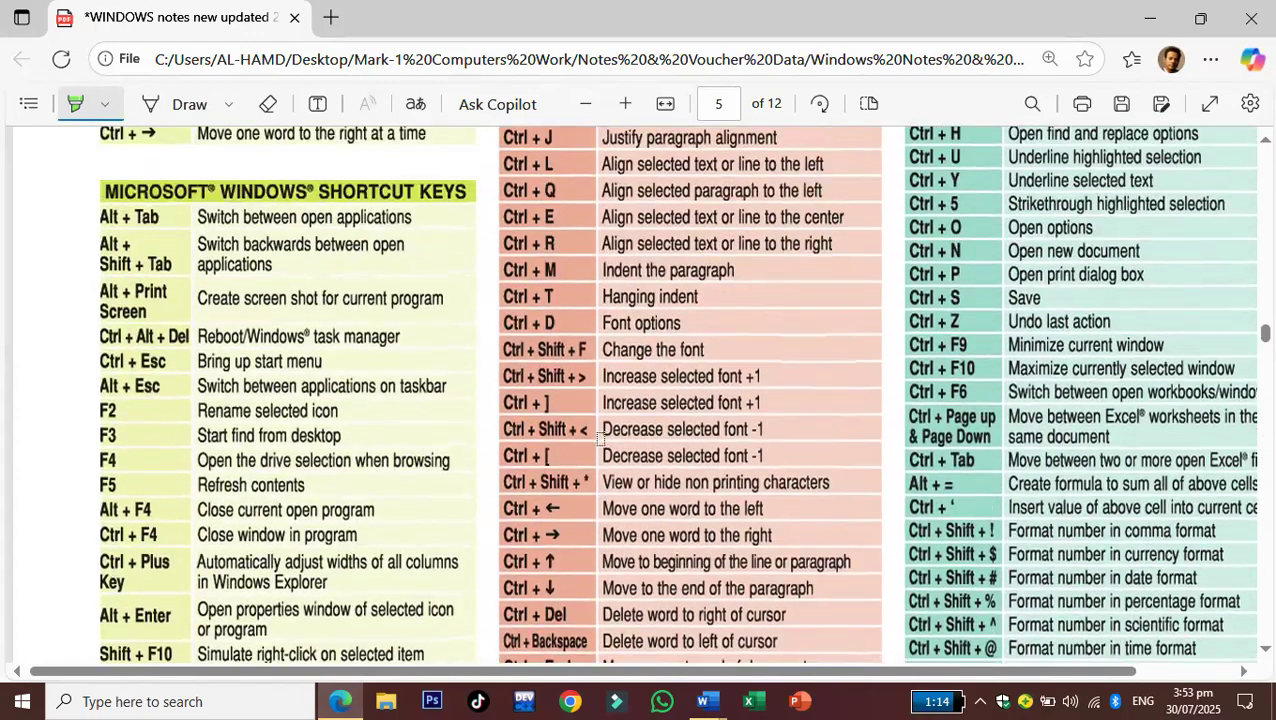
{"action": "scroll", "coordinate": [600, 437], "scroll_direction": "up", "scroll_amount": 3}
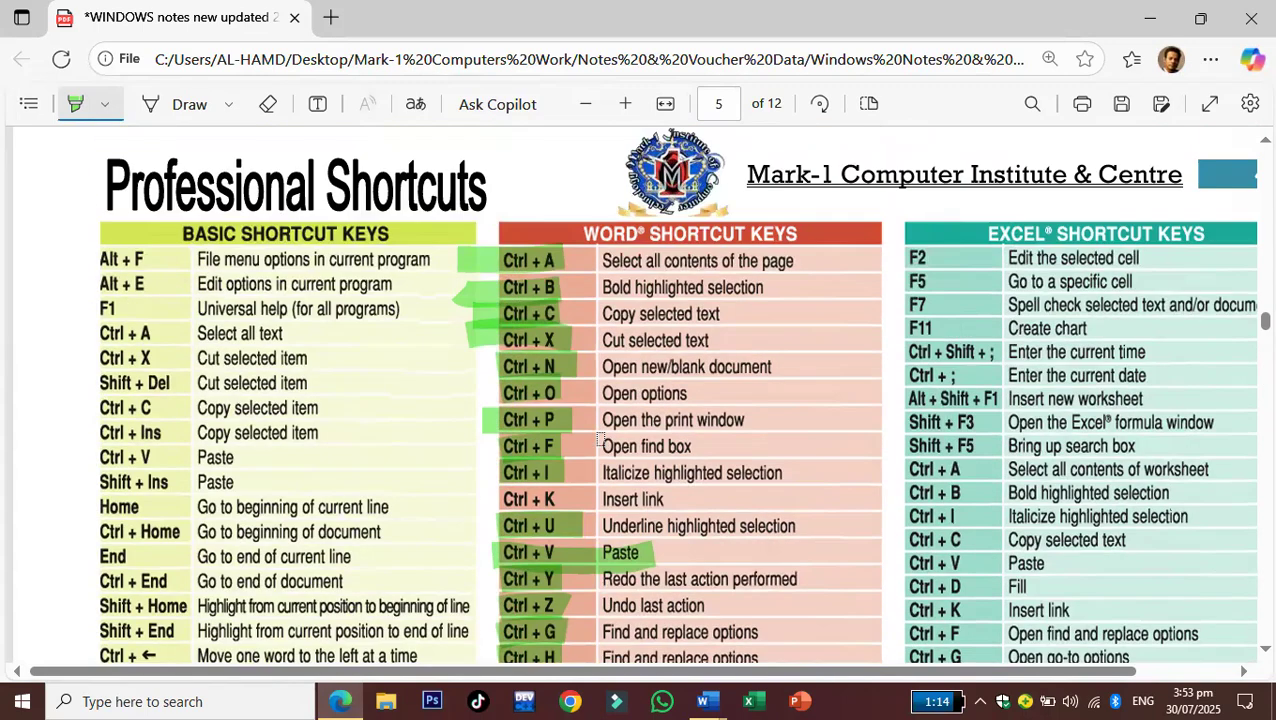
{"action": "scroll", "coordinate": [600, 438], "scroll_direction": "down", "scroll_amount": 3}
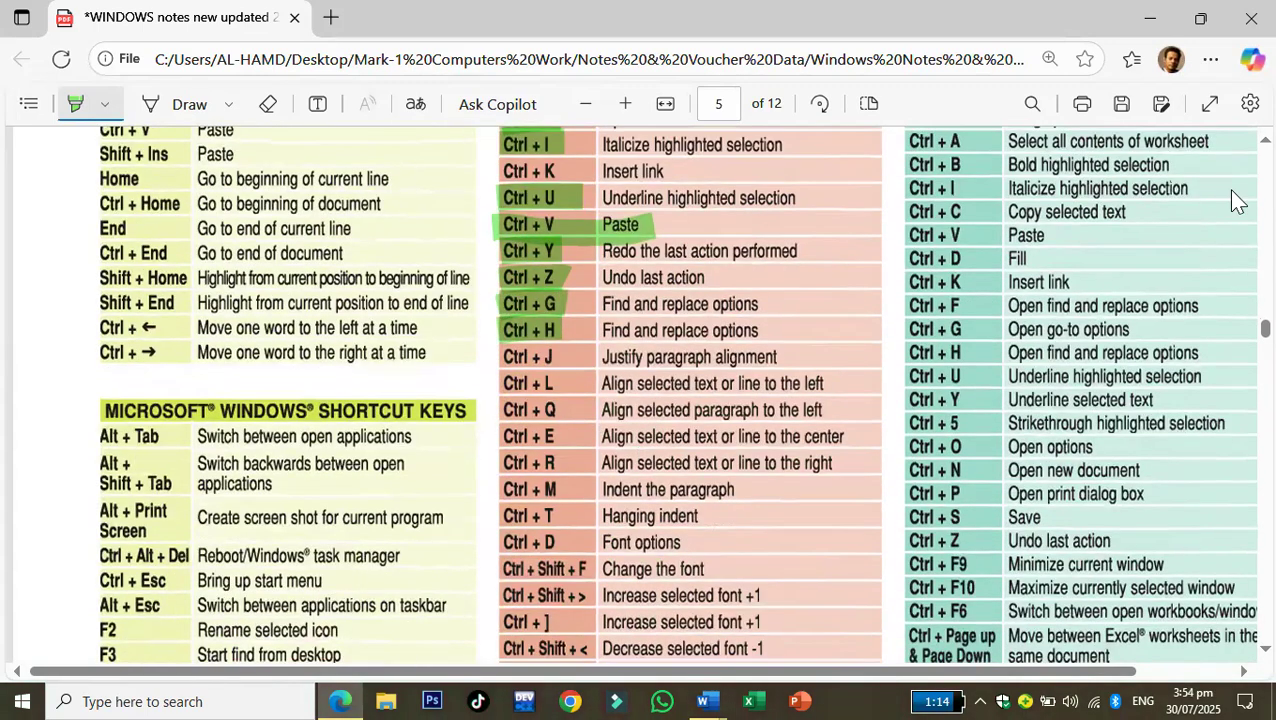
{"action": "left_click", "coordinate": [1158, 20]}
{"action": "left_click_drag", "start_coordinate": [358, 303], "coordinate": [362, 467]}
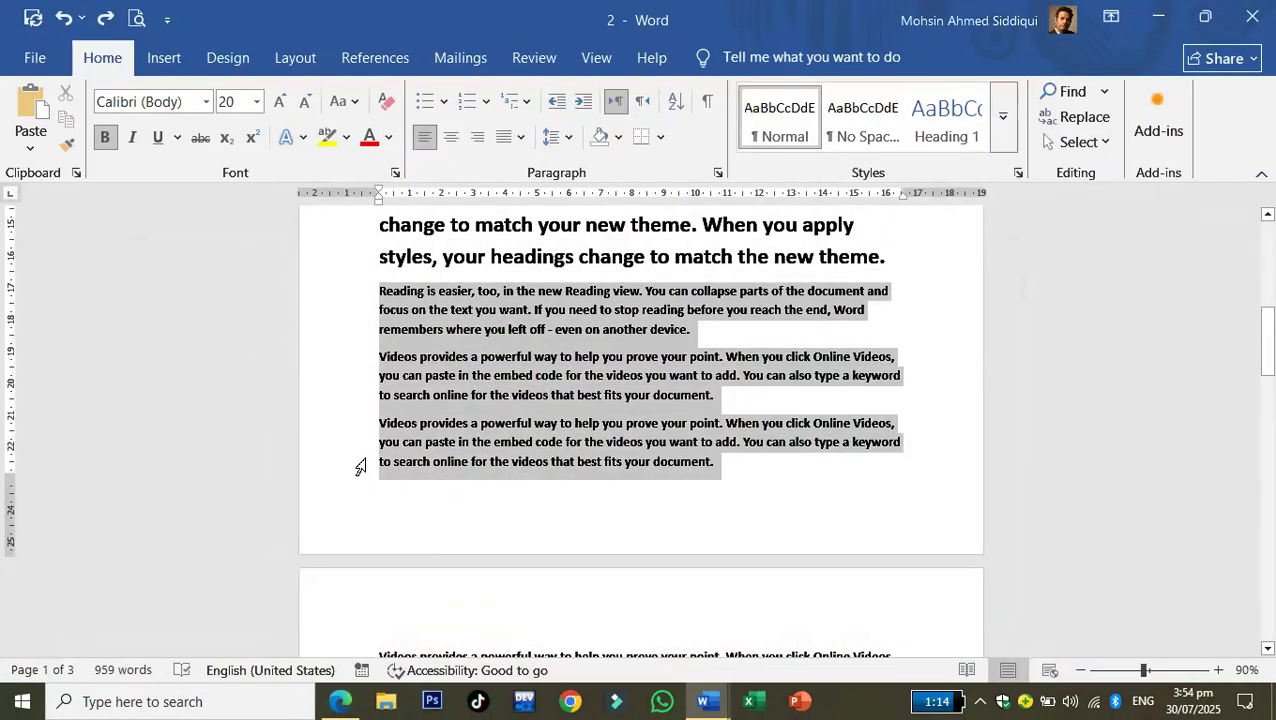
{"action": "left_click", "coordinate": [451, 137]}
{"action": "left_click", "coordinate": [477, 140]}
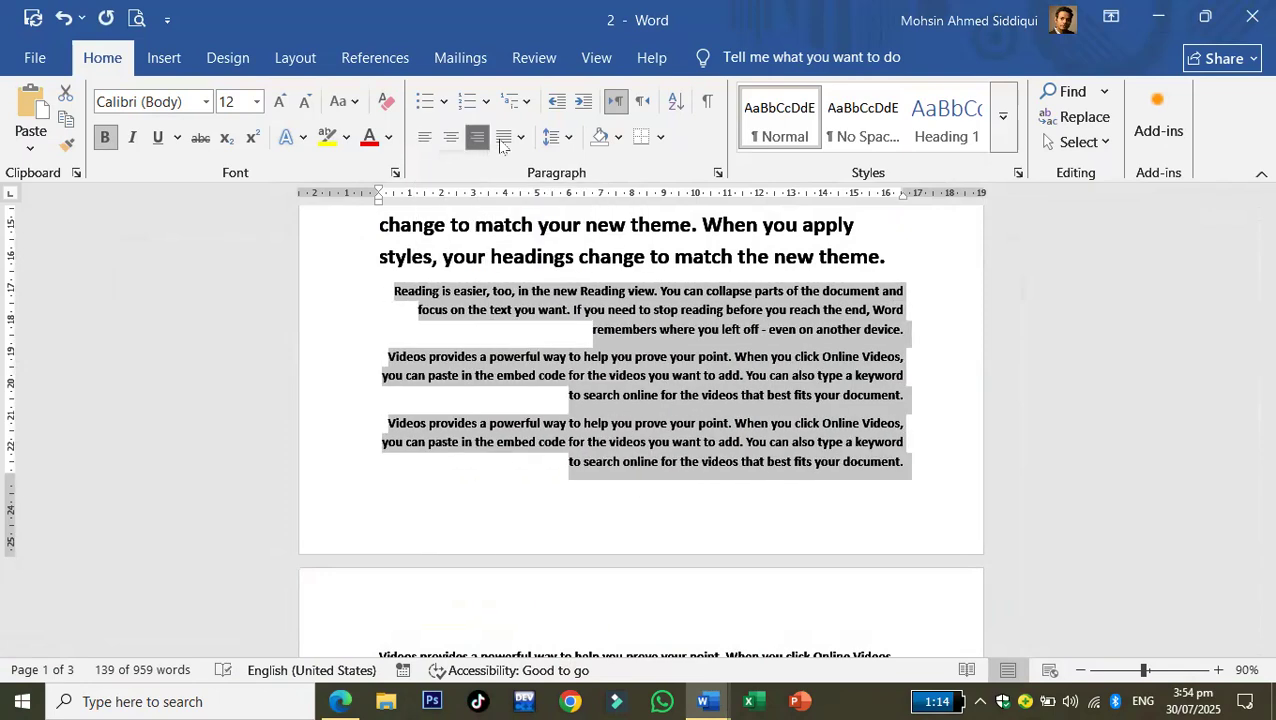
{"action": "left_click", "coordinate": [510, 145]}
{"action": "left_click", "coordinate": [540, 167]}
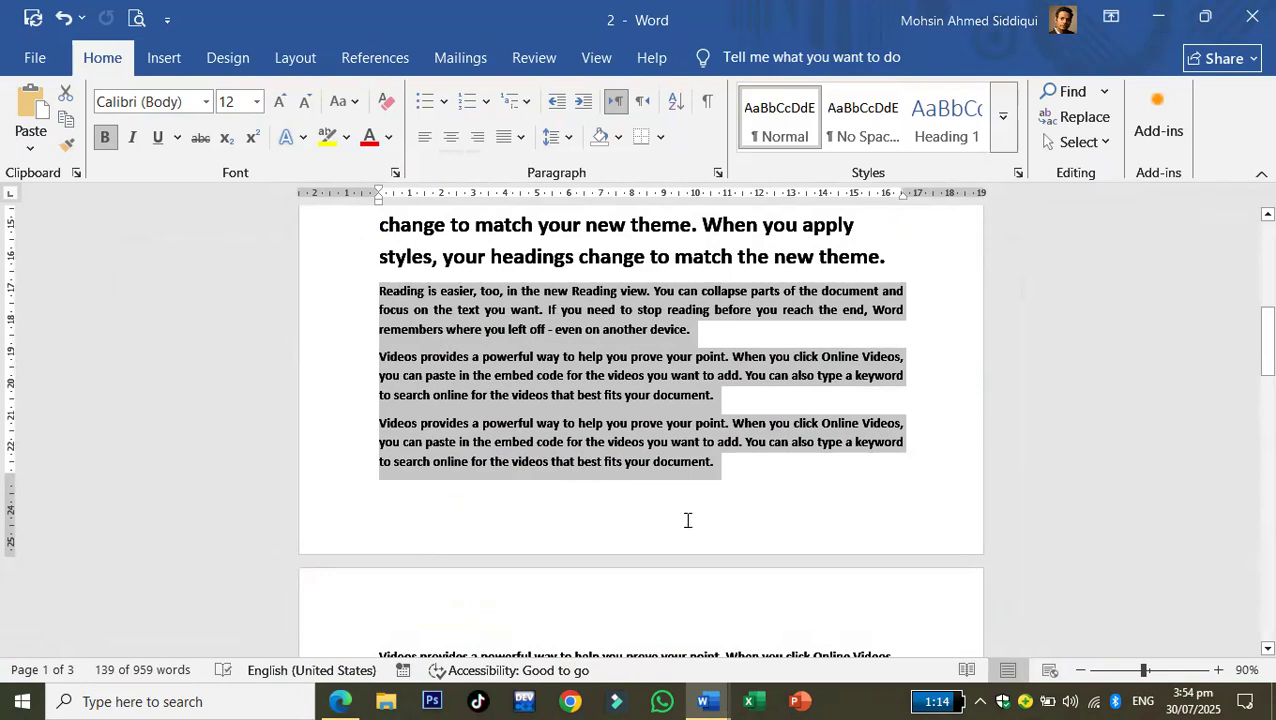
- Align the selected paragraphs left, center and right in turn, ending with justified alignment
{"action": "key", "text": "ctrl+l"}
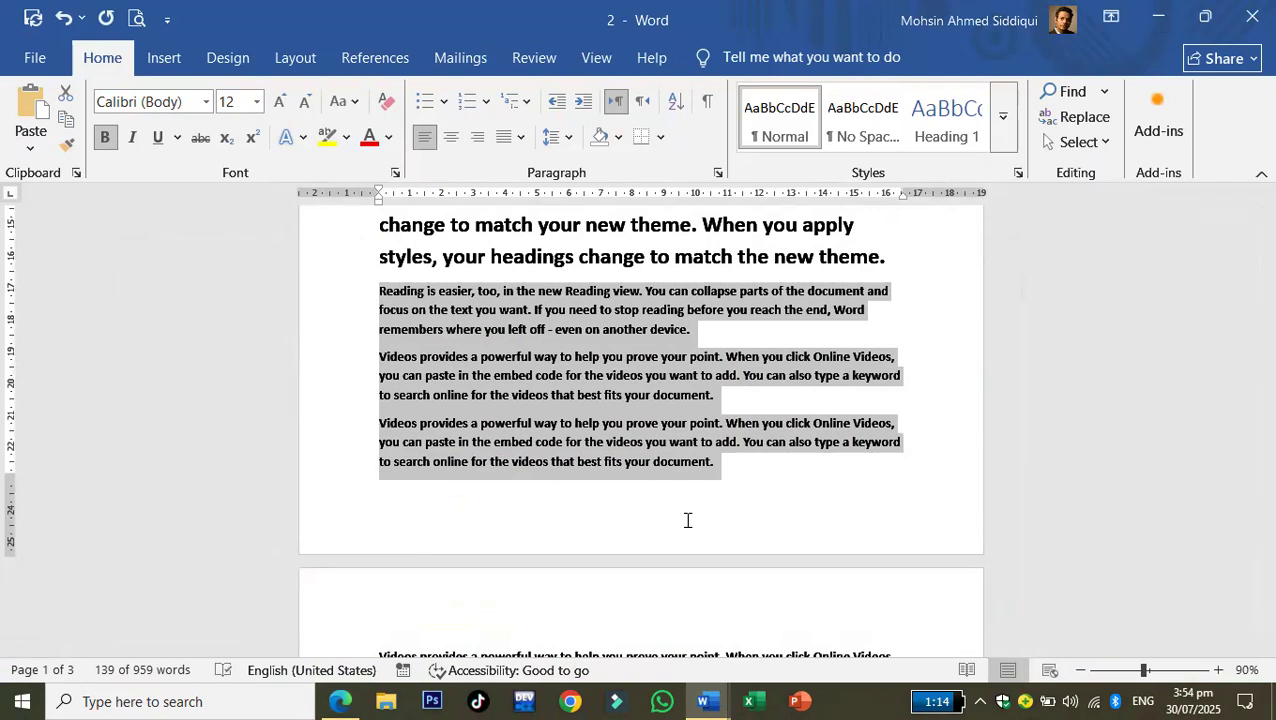
{"action": "key", "text": "ctrl+e"}
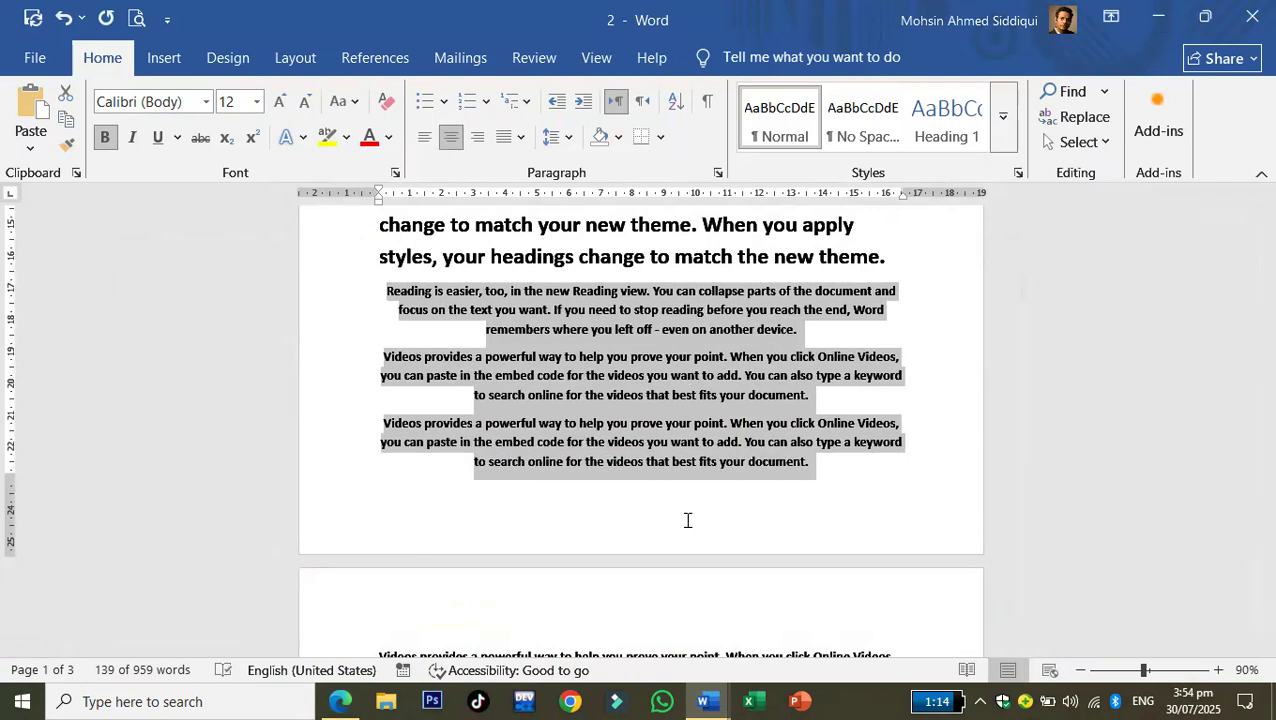
{"action": "key", "text": "ctrl+r"}
{"action": "key", "text": "ctrl+j"}
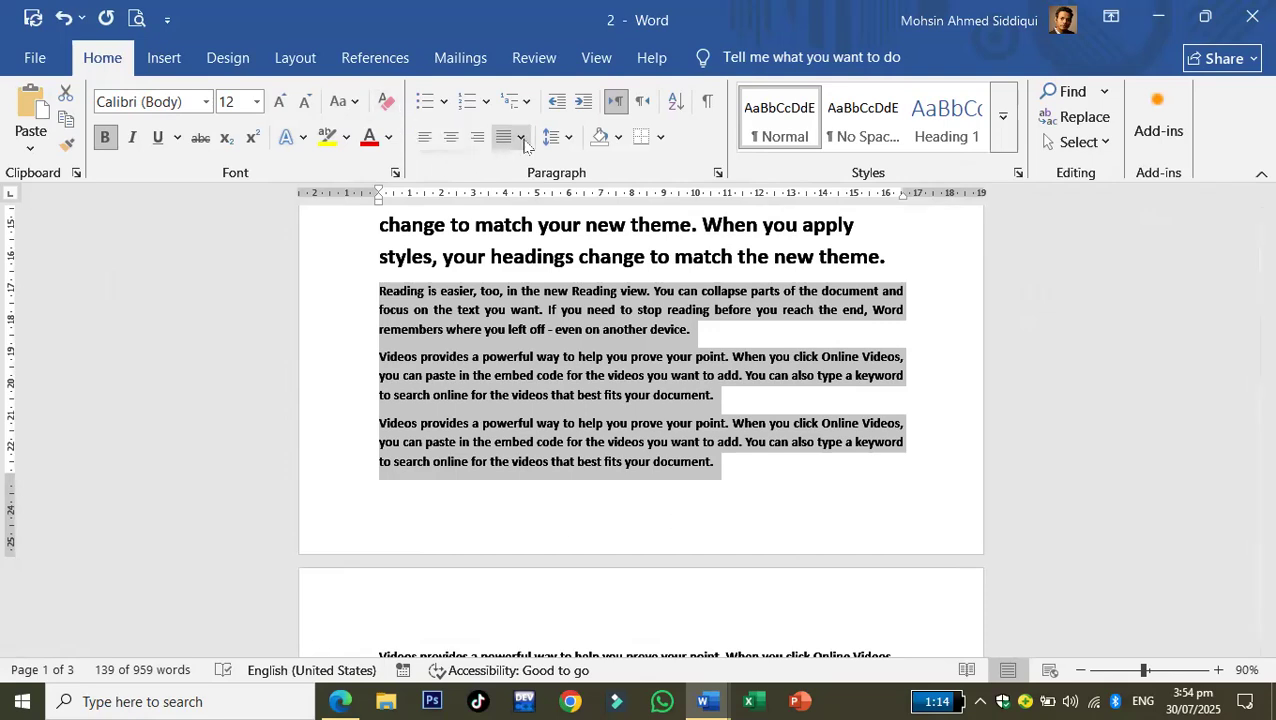
- Switch to the PDF in Edge and highlight the Ctrl + J, Ctrl + L, Ctrl + E and Ctrl + R entries in green
{"action": "left_click", "coordinate": [345, 700]}
{"action": "left_click_drag", "start_coordinate": [586, 357], "coordinate": [503, 357]}
{"action": "left_click_drag", "start_coordinate": [572, 384], "coordinate": [482, 383]}
{"action": "left_click_drag", "start_coordinate": [568, 436], "coordinate": [483, 436]}
{"action": "left_click_drag", "start_coordinate": [571, 460], "coordinate": [479, 462]}
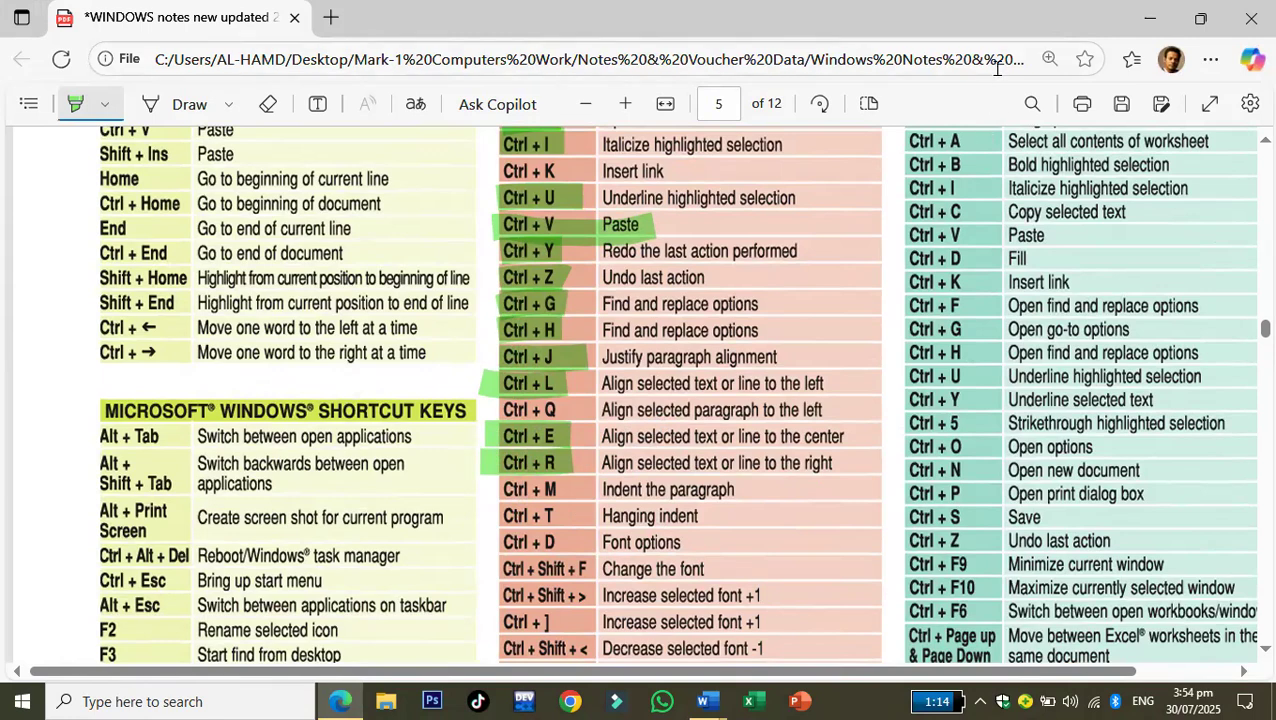
- Return to Word, left-align the selected paragraphs, indent them repeatedly to about 14 cm, and reset them to the left margin
{"action": "left_click", "coordinate": [1149, 18]}
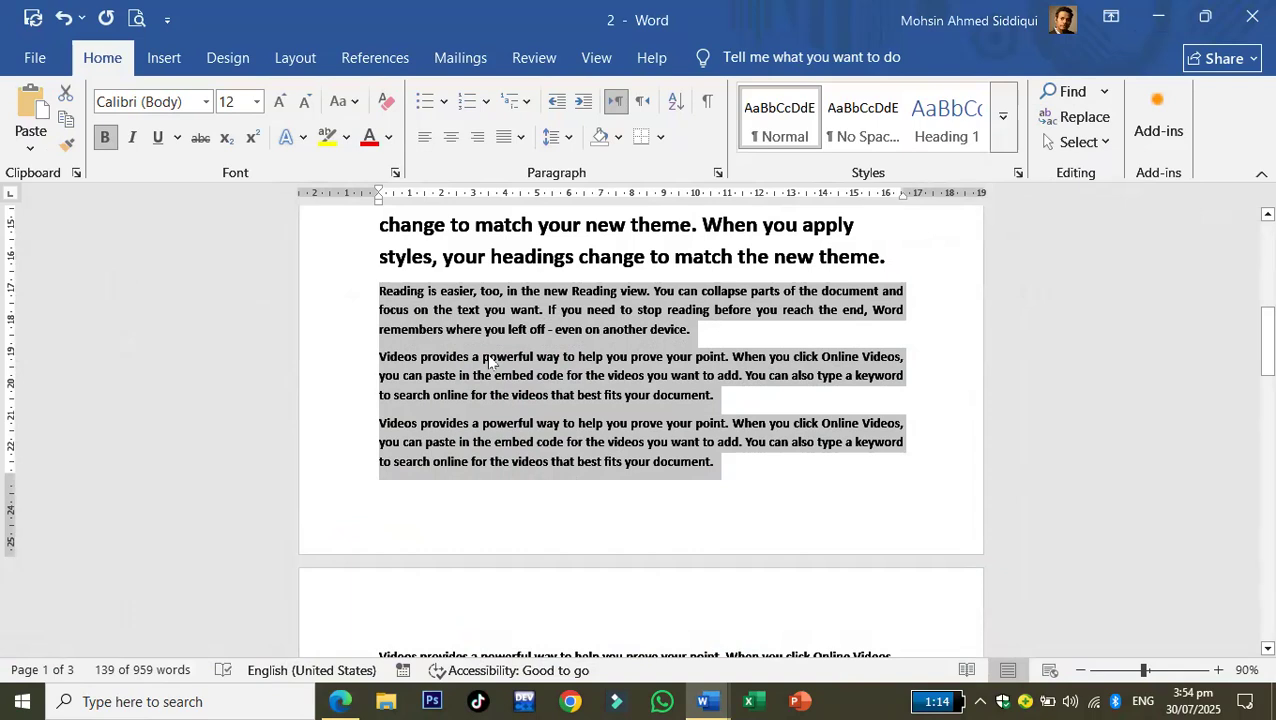
{"action": "key", "text": "ctrl+l"}
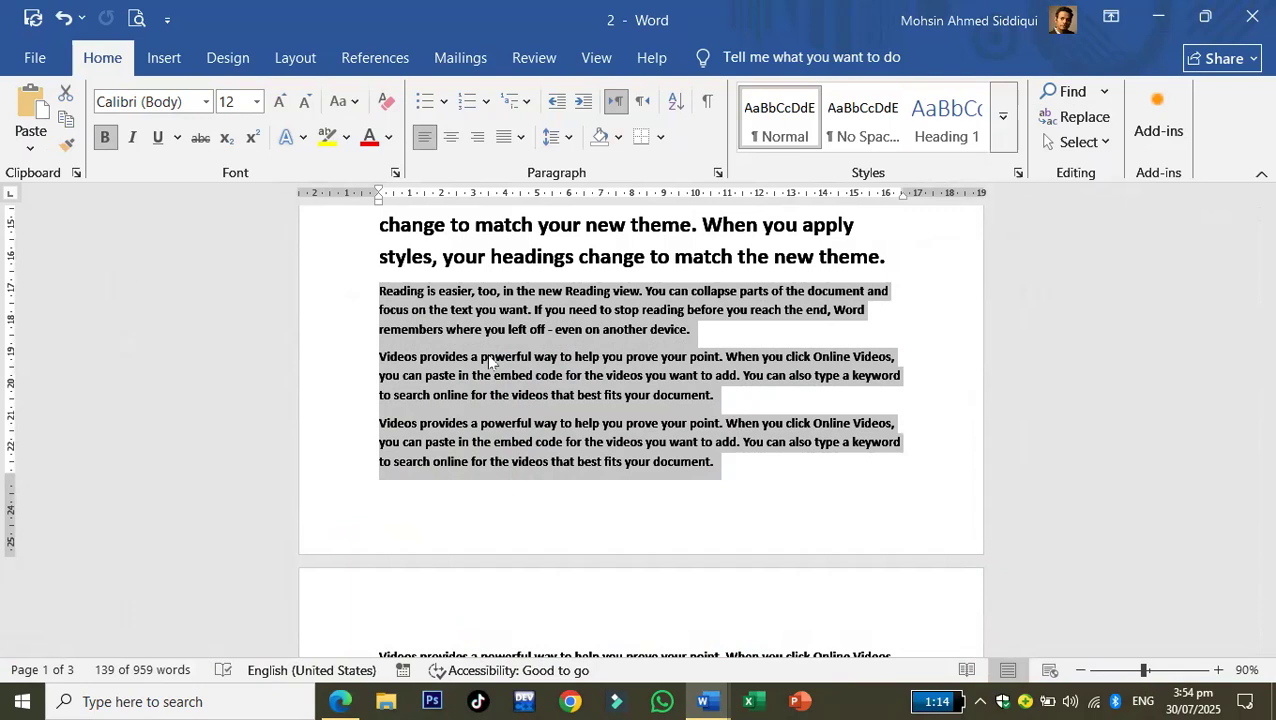
{"action": "key", "text": "ctrl+m"}
{"action": "key", "text": "ctrl+m"}
{"action": "key", "text": "ctrl+m"}
{"action": "key", "text": "ctrl+m"}
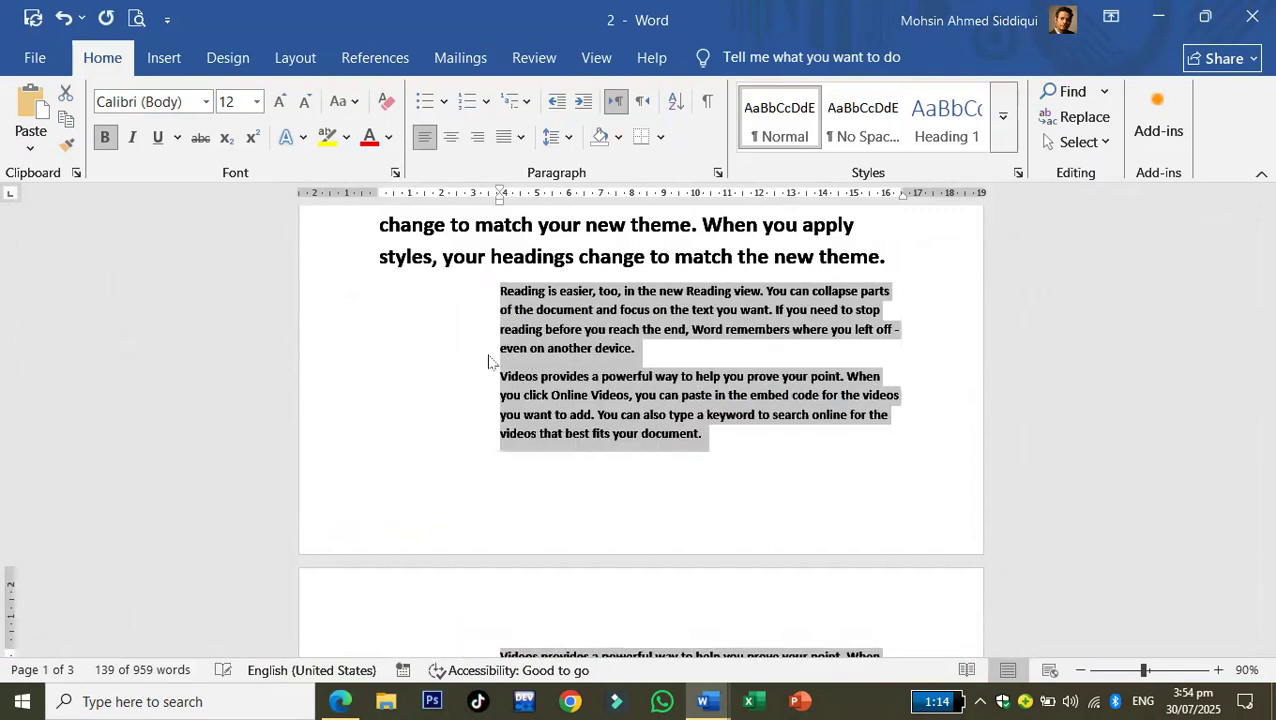
{"action": "key", "text": "ctrl+m"}
{"action": "key", "text": "ctrl+m"}
{"action": "key", "text": "ctrl+m"}
{"action": "key", "text": "ctrl+m"}
{"action": "key", "text": "ctrl+m"}
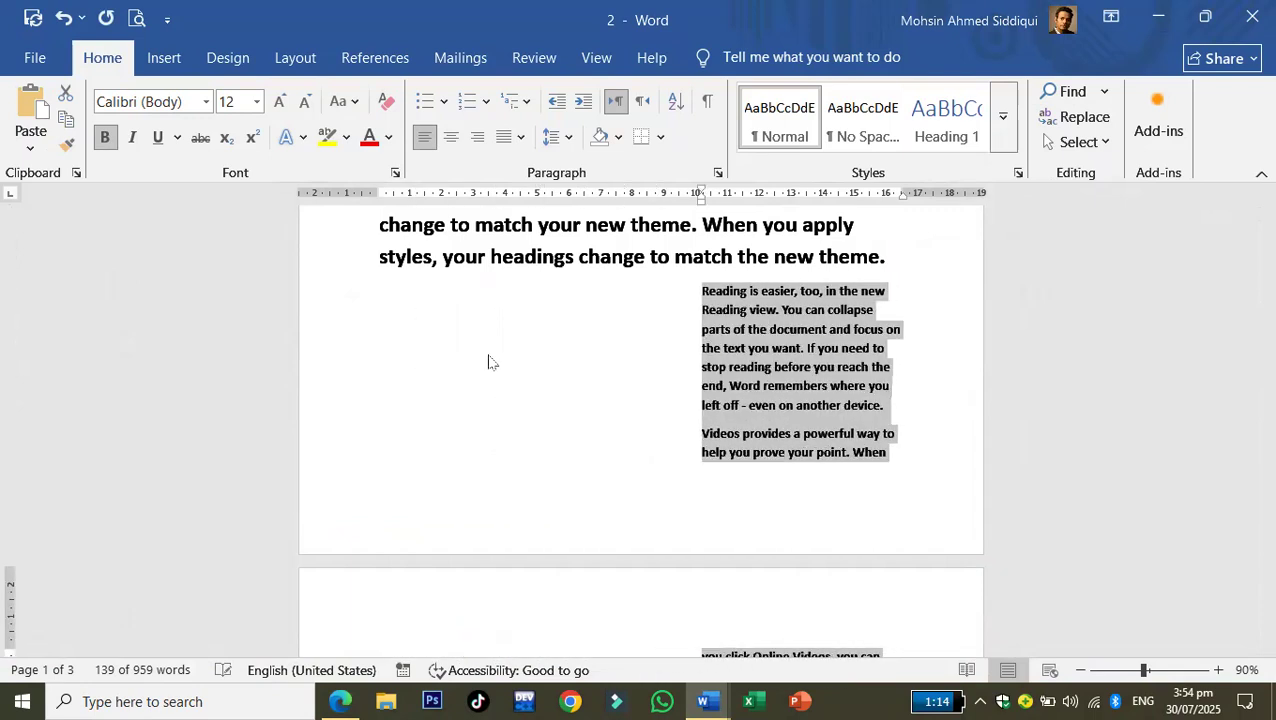
{"action": "key", "text": "ctrl+m"}
{"action": "key", "text": "ctrl+m"}
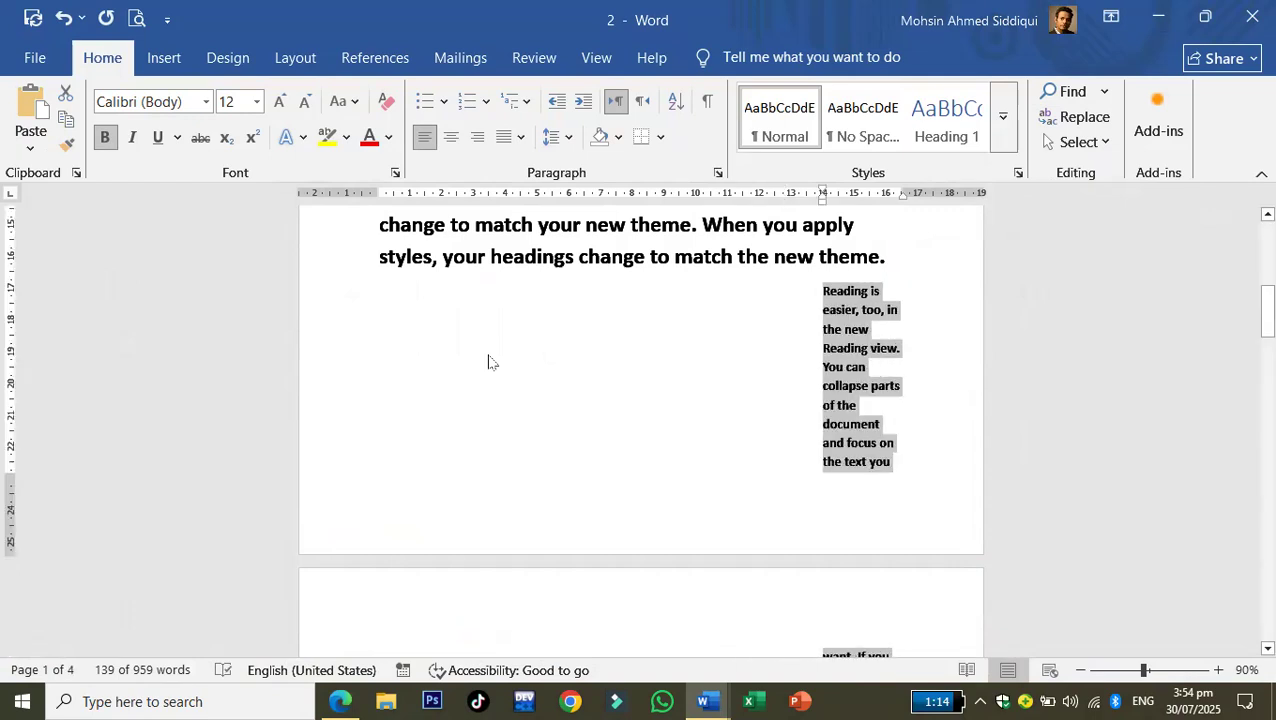
{"action": "key", "text": "ctrl+q"}
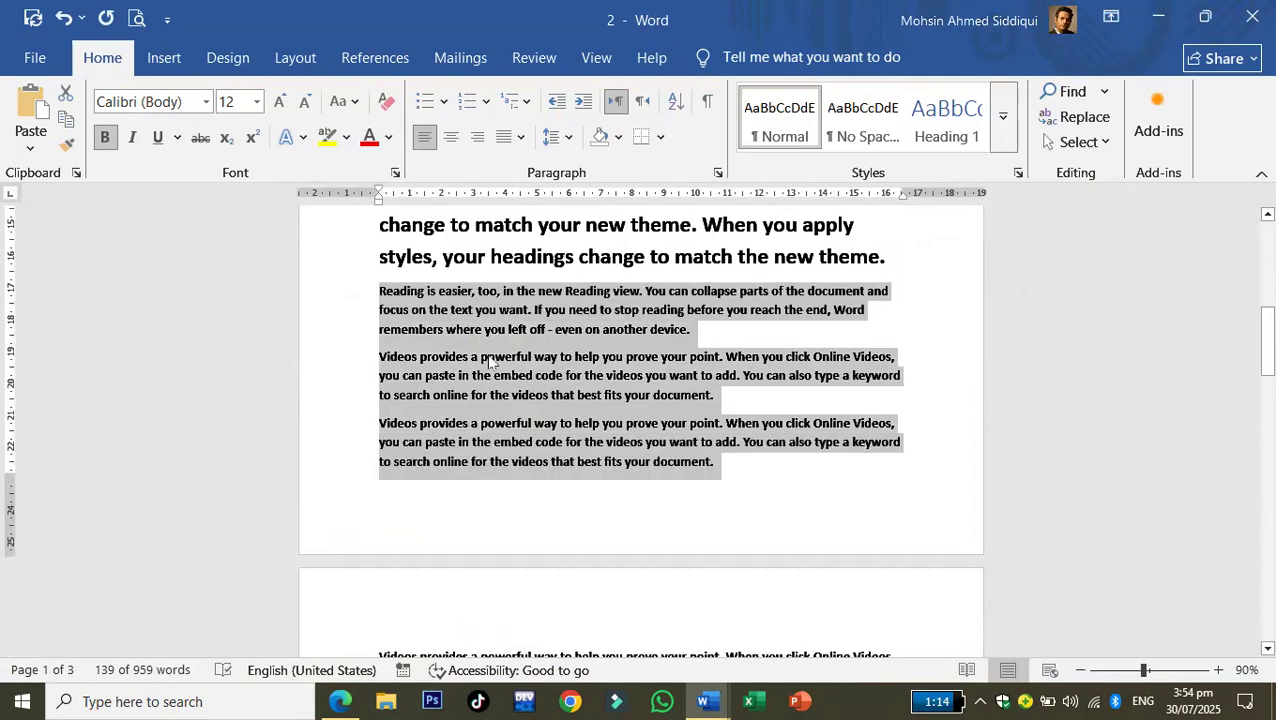
{"action": "left_click", "coordinate": [489, 358]}
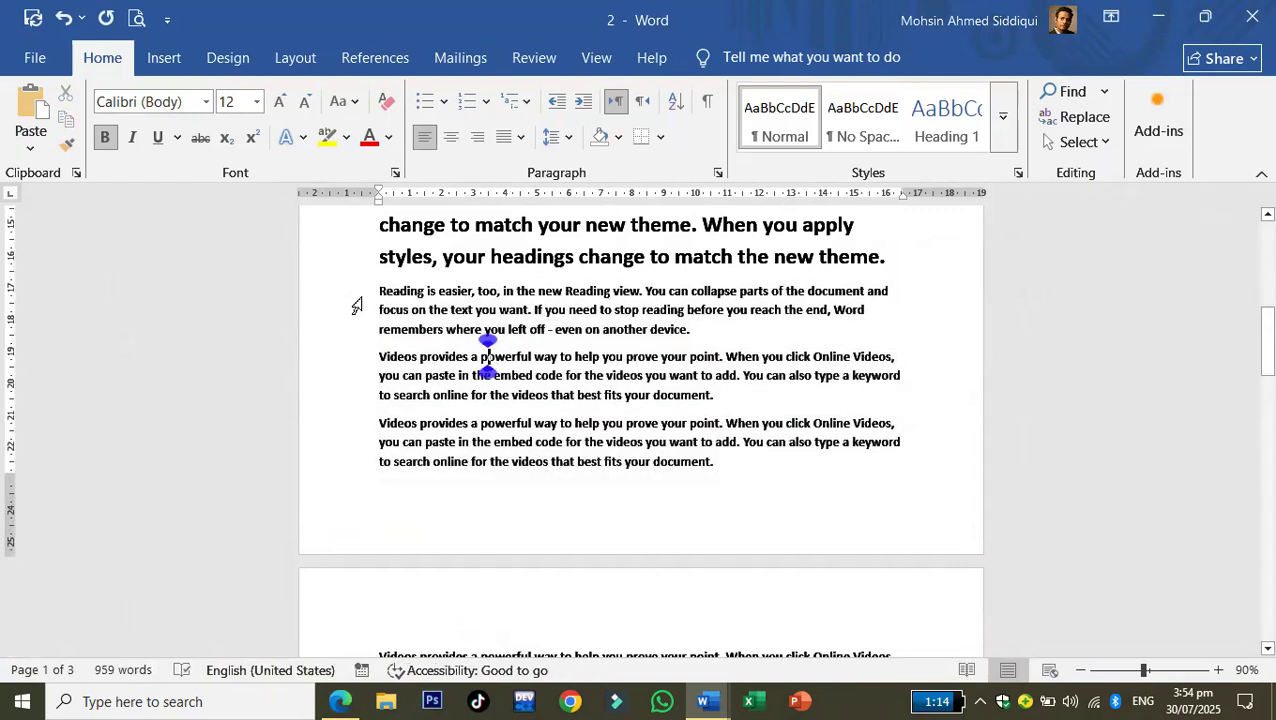
- Indent the "Reading is easier" paragraph by one level and remove that indent again
{"action": "left_click", "coordinate": [352, 292]}
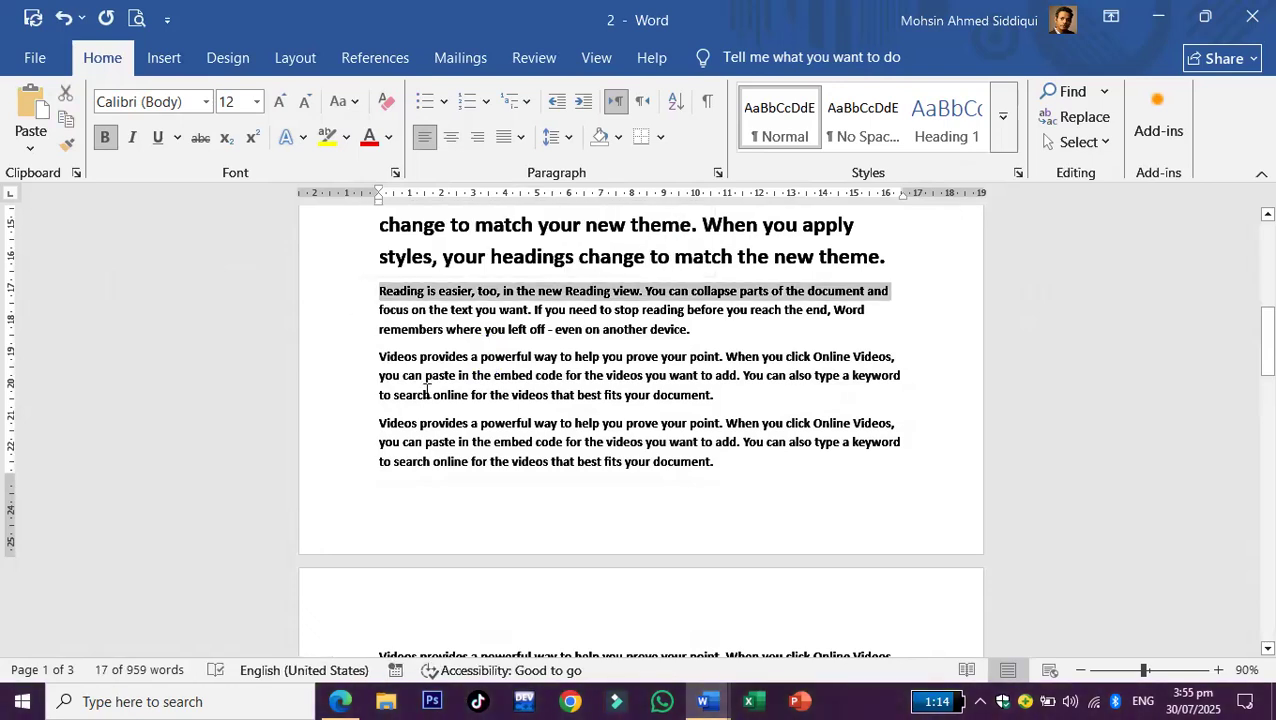
{"action": "key", "text": "ctrl+m"}
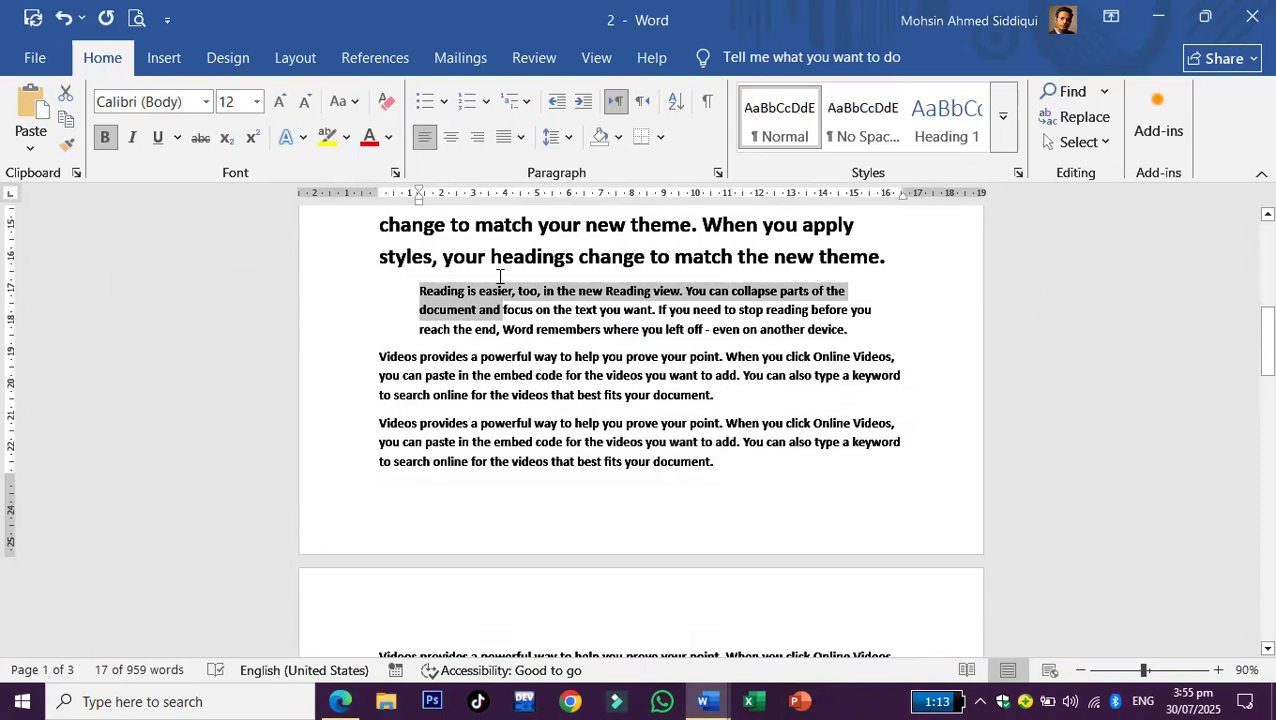
{"action": "key", "text": "ctrl+shift+m"}
{"action": "left_click", "coordinate": [455, 333]}
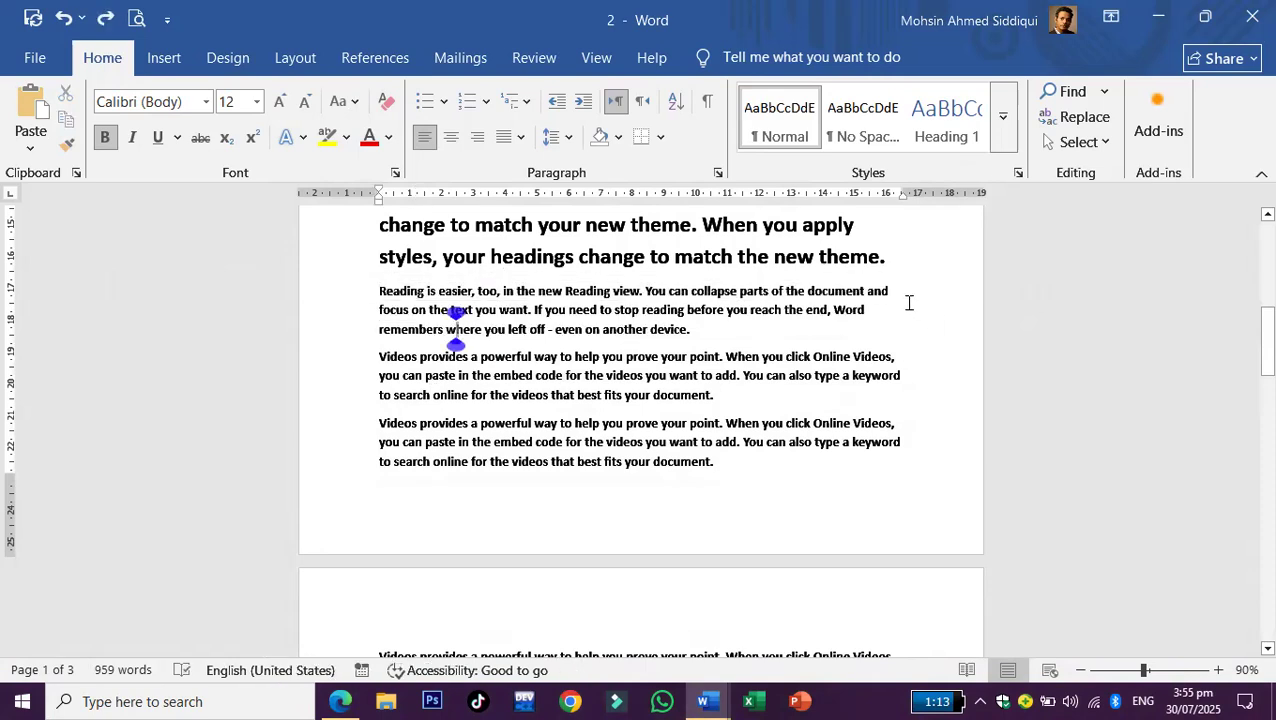
- Split the "Reading is easier" paragraph after "document and", and indent its first part by one level
{"action": "left_click", "coordinate": [905, 292]}
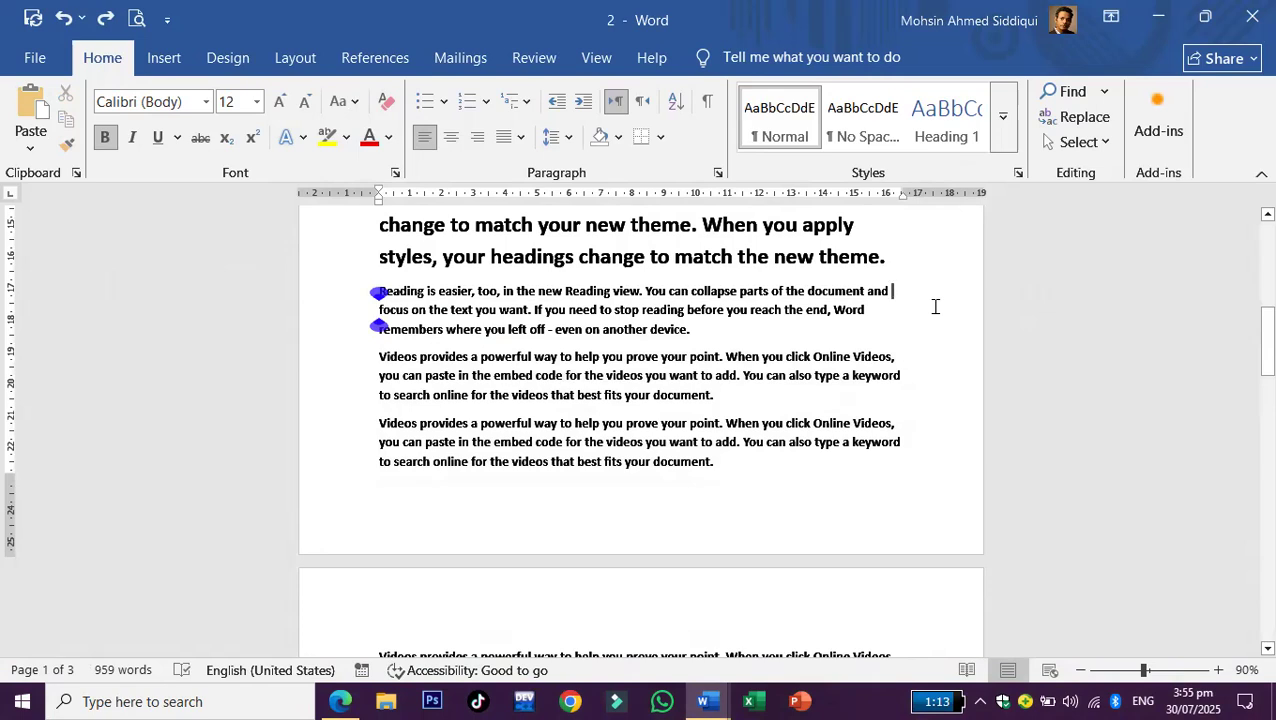
{"action": "key", "text": "Return"}
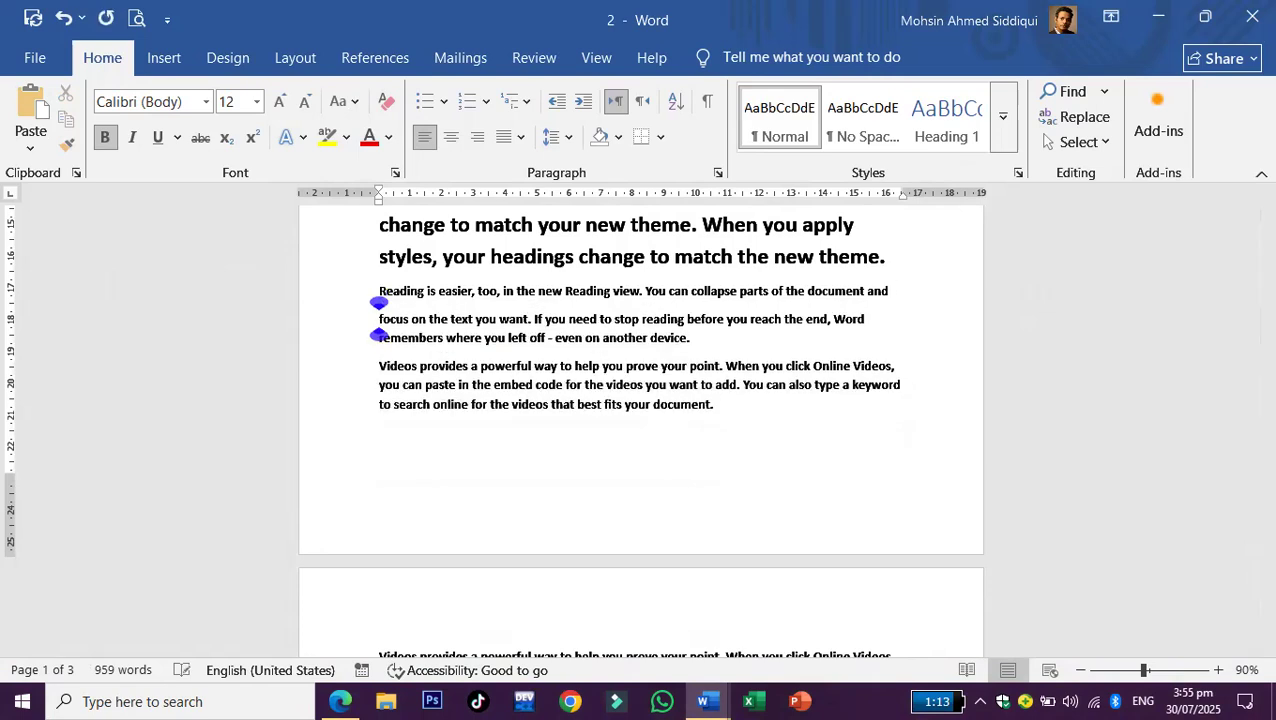
{"action": "left_click", "coordinate": [338, 297]}
{"action": "key", "text": "ctrl+m"}
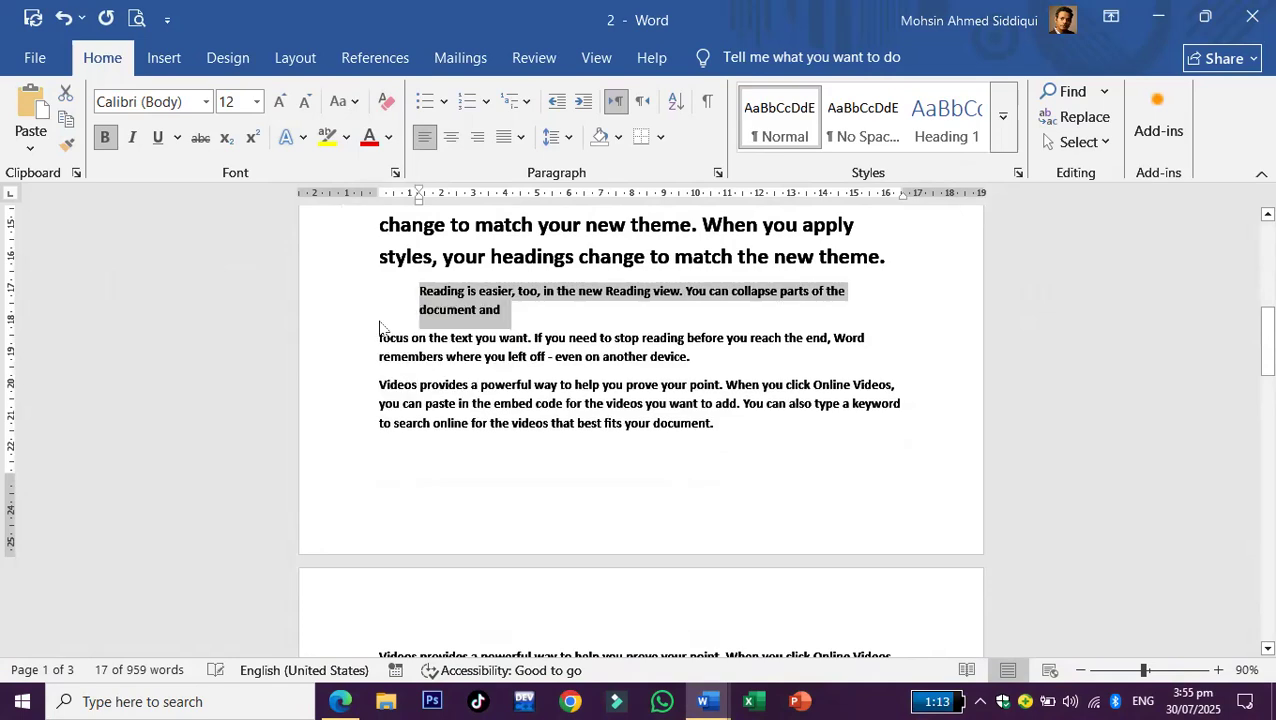
- Select the text from "Reading is easier" through the end of the following "Videos provides" paragraph and remove its indent
{"action": "left_click", "coordinate": [687, 358]}
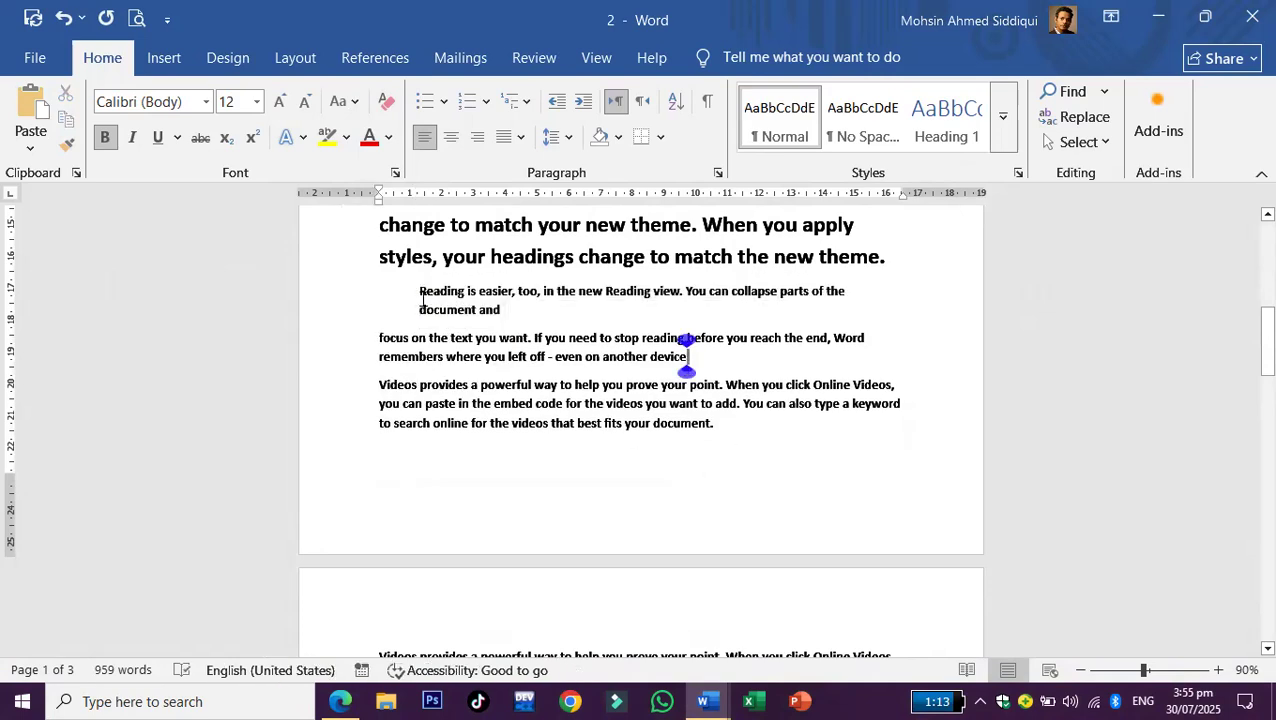
{"action": "left_click_drag", "start_coordinate": [390, 294], "coordinate": [769, 426]}
{"action": "key", "text": "ctrl+z"}
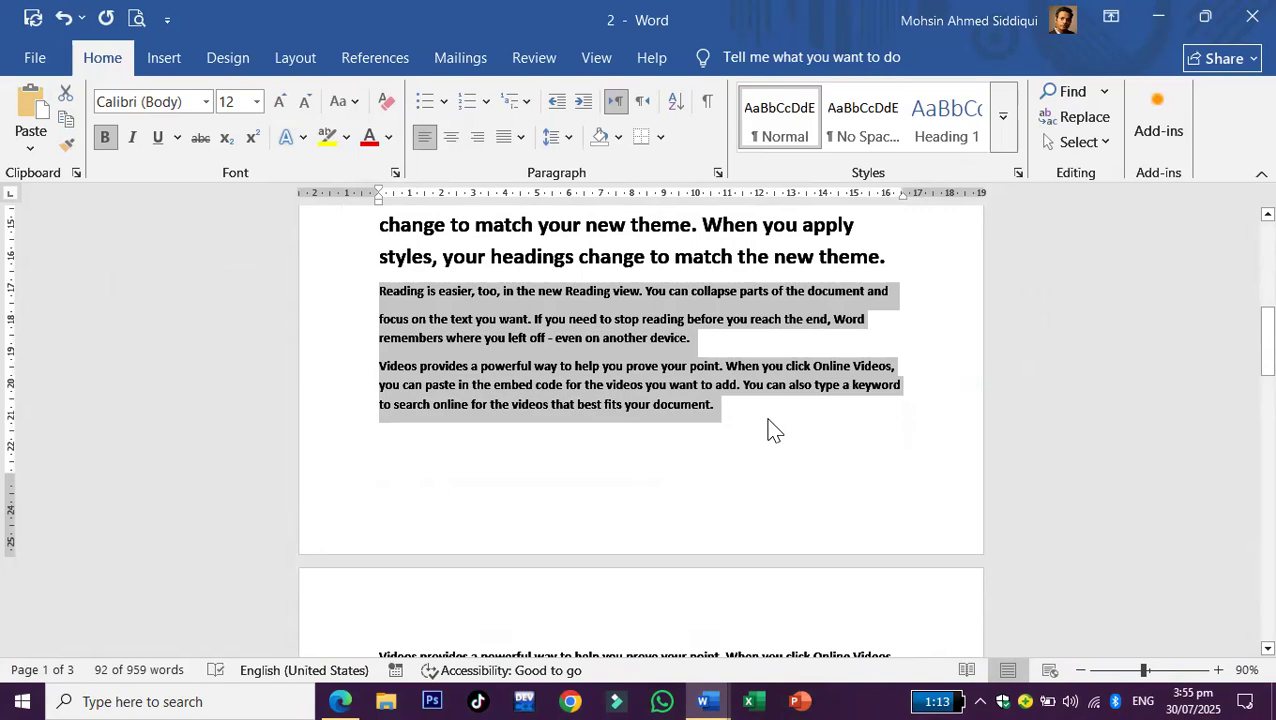
{"action": "left_click", "coordinate": [772, 430]}
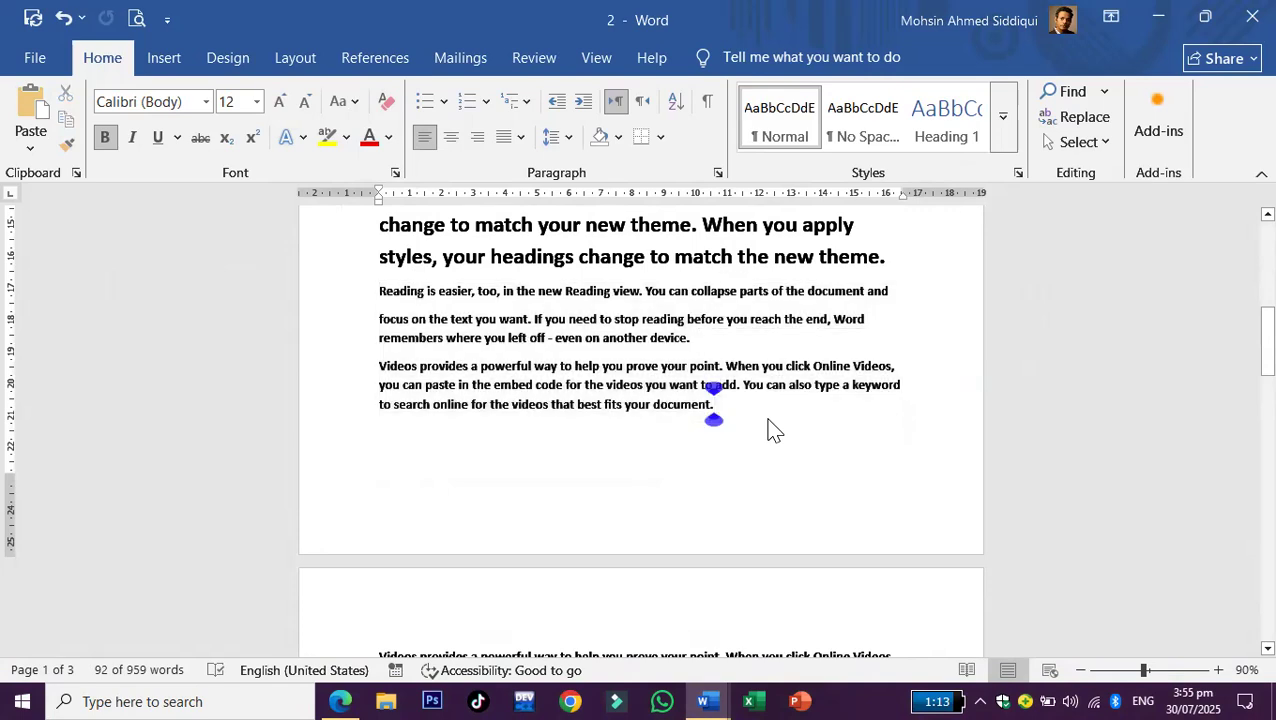
- Switch to the PDF in Edge and highlight the Ctrl + Q and Ctrl + M entries of the Word shortcut list in green
{"action": "left_click", "coordinate": [1168, 22]}
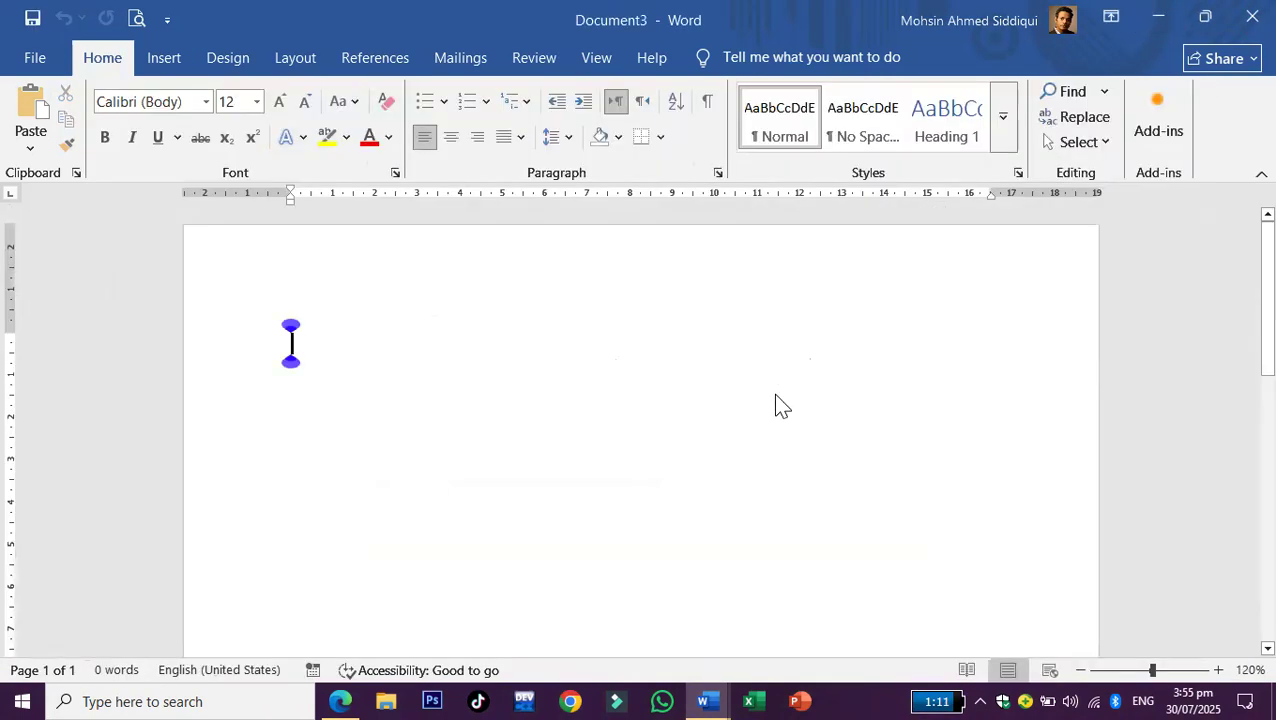
{"action": "left_click", "coordinate": [337, 688]}
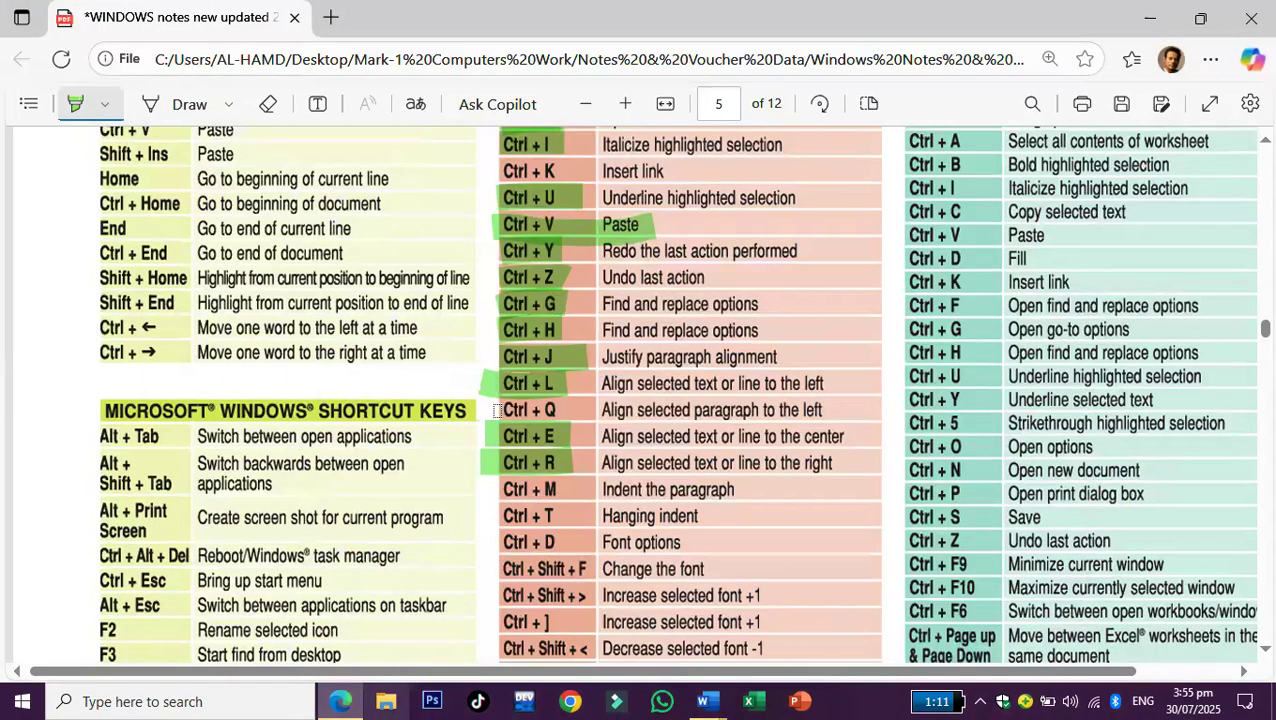
{"action": "left_click_drag", "start_coordinate": [497, 410], "coordinate": [576, 411]}
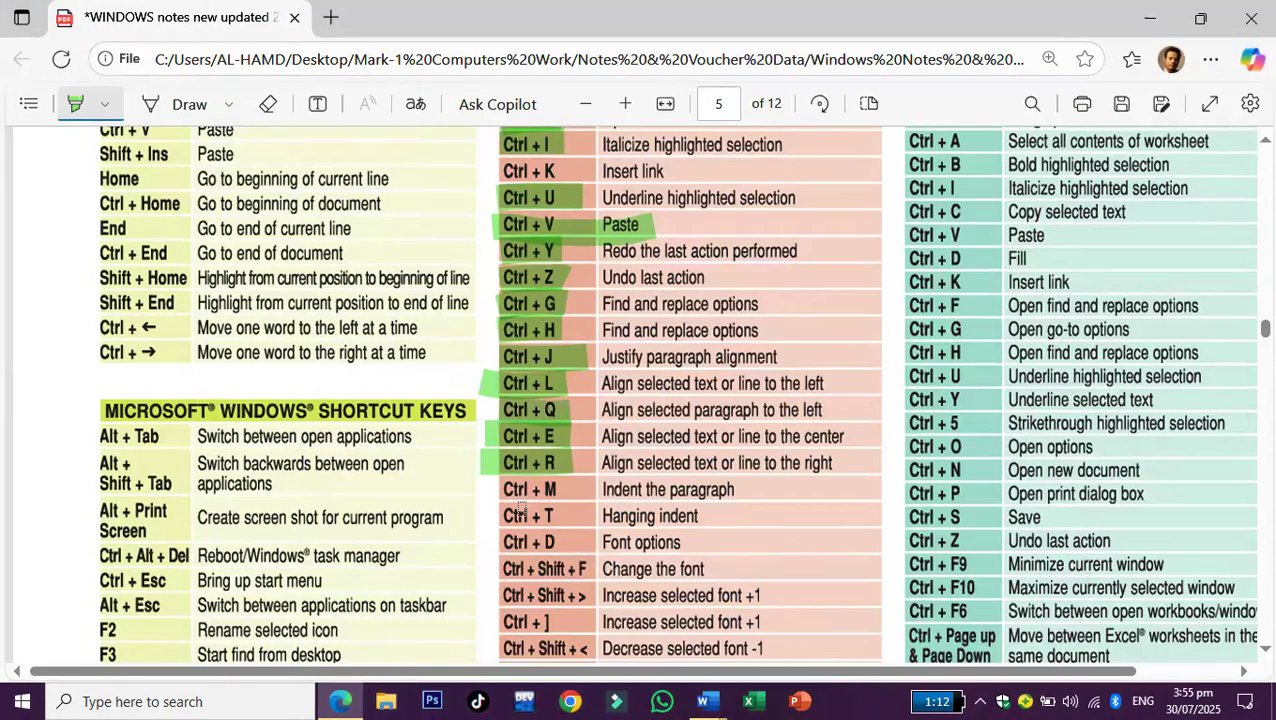
{"action": "mouse_move", "coordinate": [497, 492]}
{"action": "left_mouse_down"}
{"action": "mouse_move", "coordinate": [586, 470]}
{"action": "mouse_move", "coordinate": [585, 503]}
{"action": "left_mouse_up"}
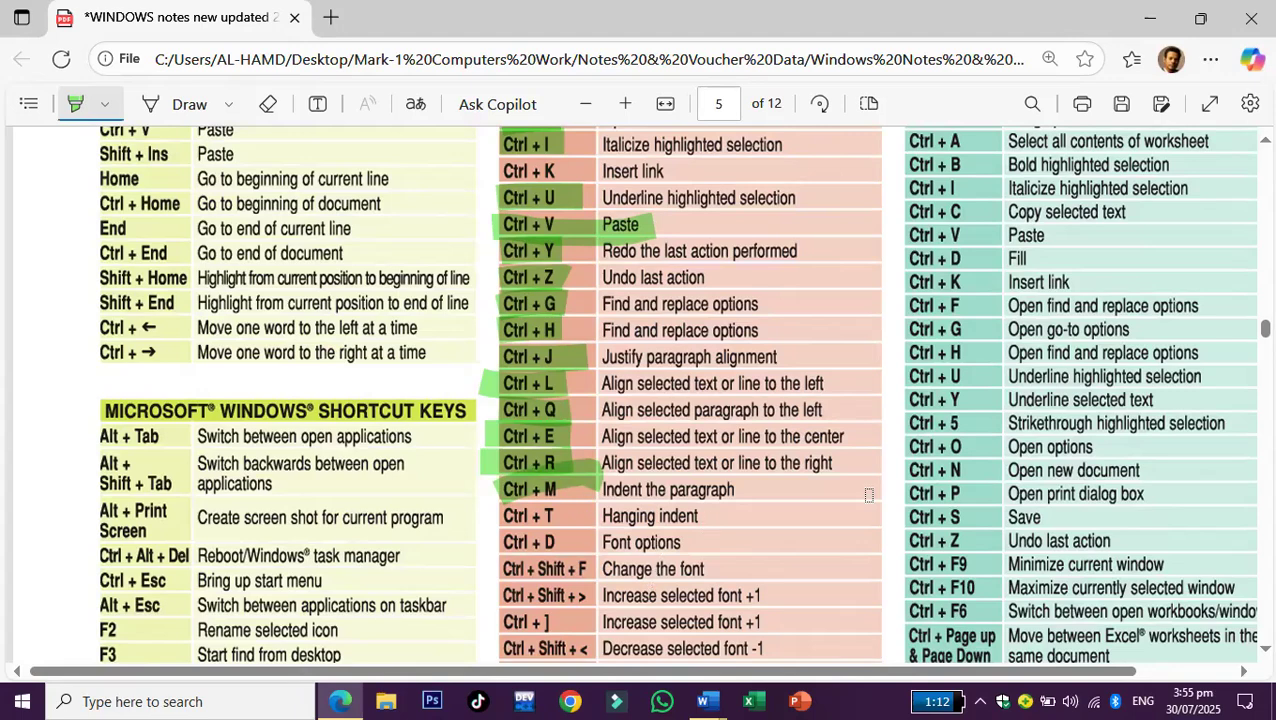
- Return to the blank Word document, generate sample text with =rand(), and apply a hanging indent to the first paragraph
{"action": "left_click", "coordinate": [1150, 17]}
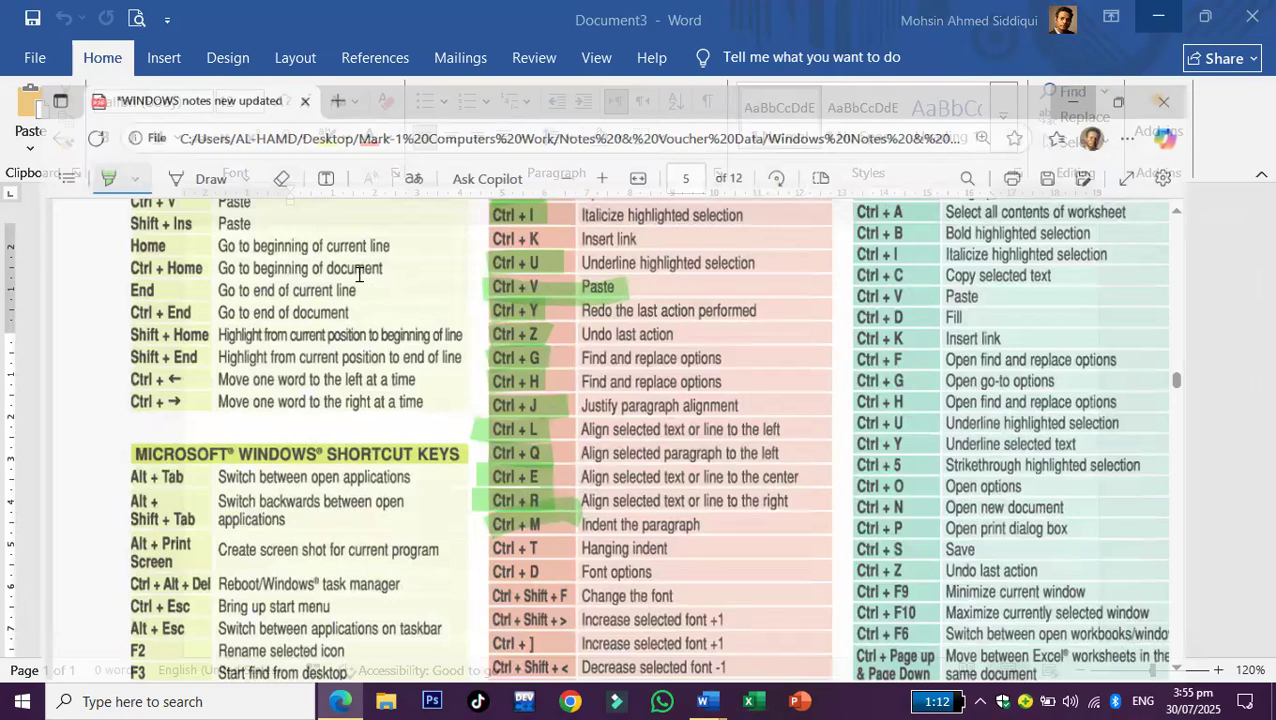
{"action": "type", "text": "=rand()"}
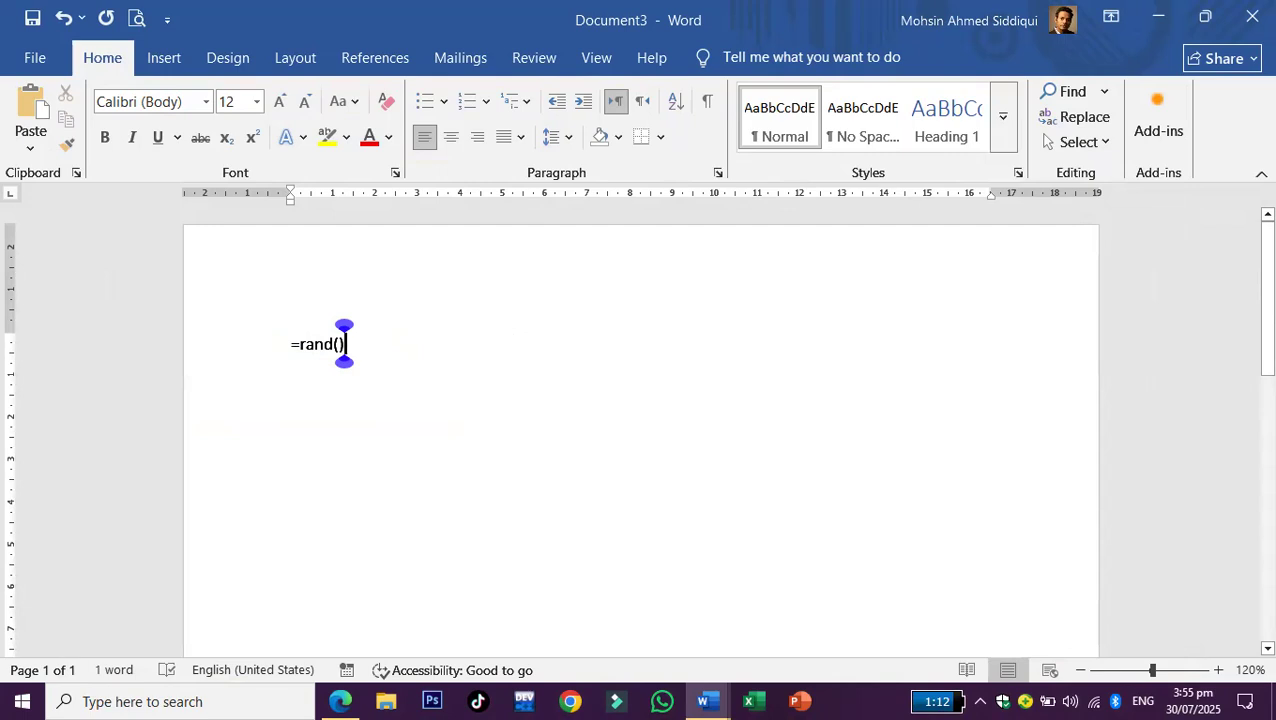
{"action": "key", "text": "Return"}
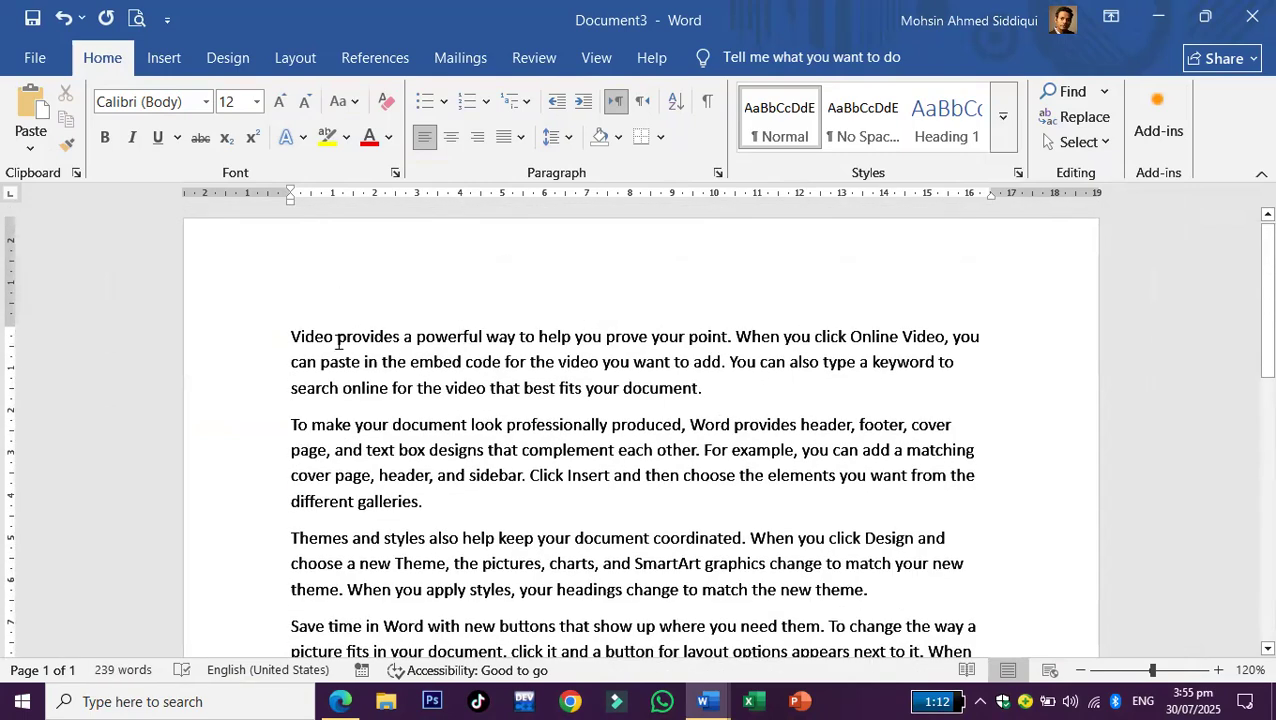
{"action": "left_click_drag", "start_coordinate": [228, 340], "coordinate": [236, 392]}
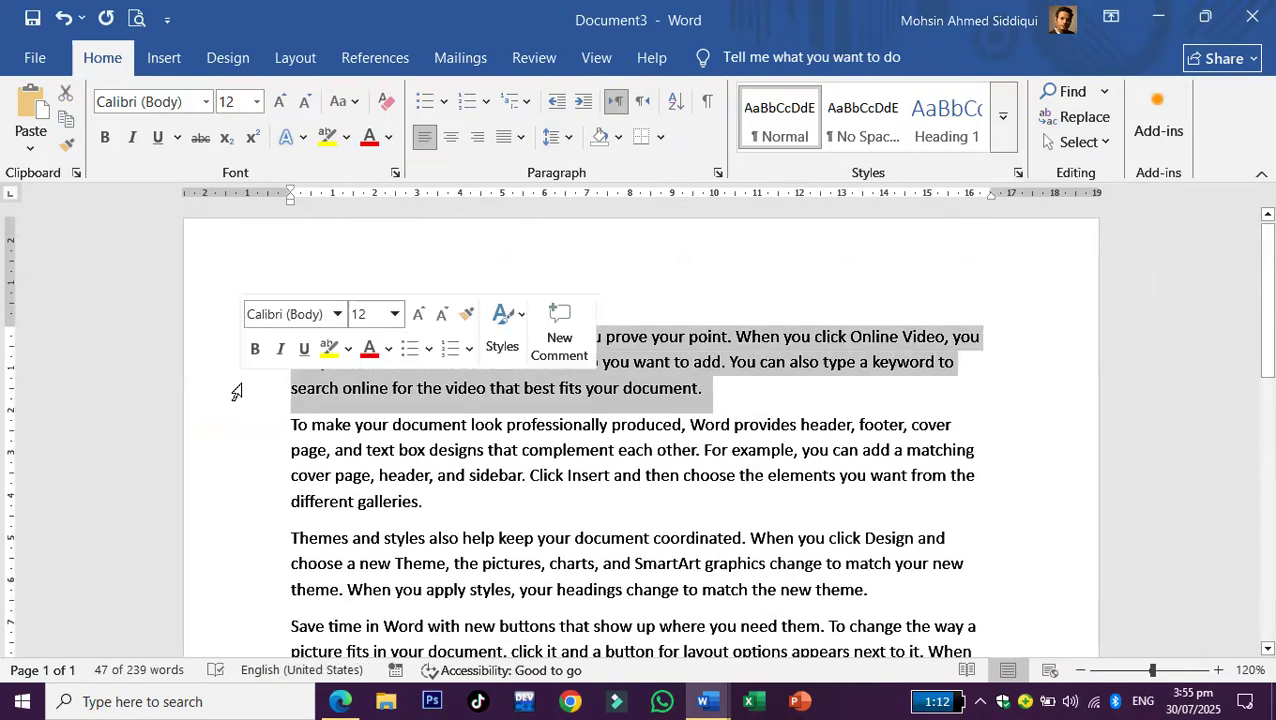
{"action": "key", "text": "ctrl+t"}
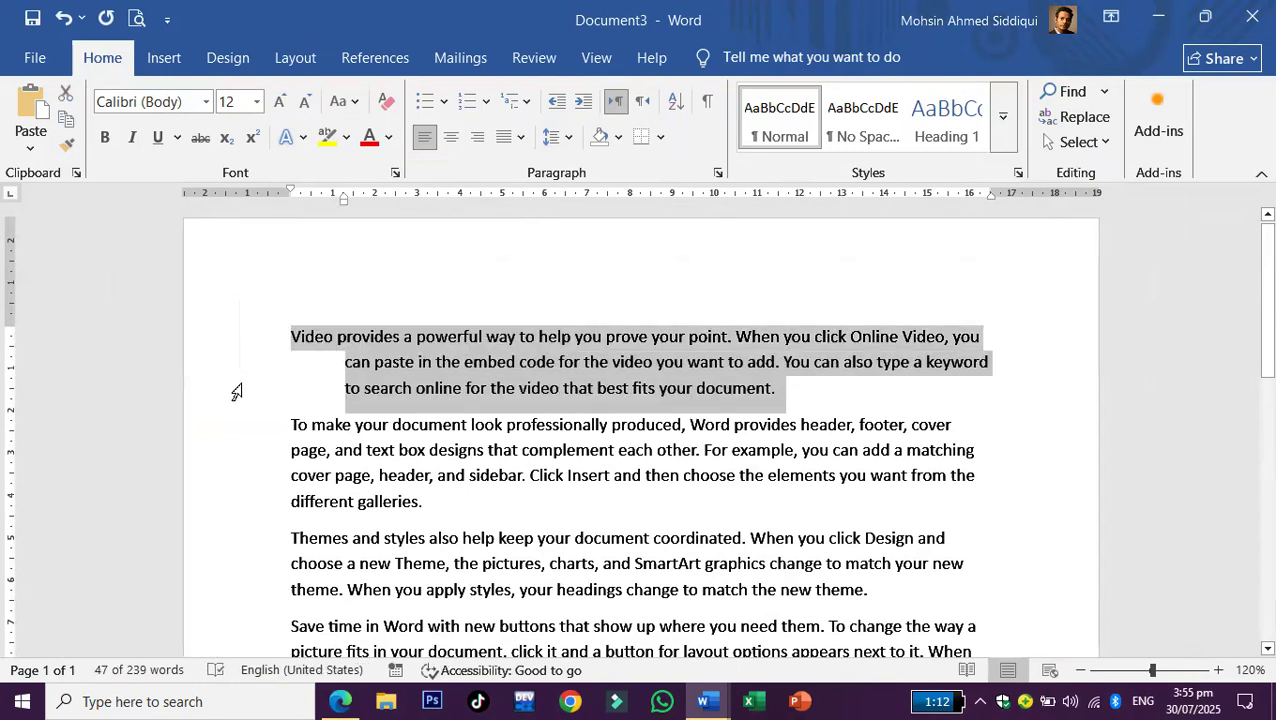
- Increase the first paragraph's hanging indent by three levels, then reset its paragraph formatting
{"action": "key", "text": "ctrl+t"}
{"action": "key", "text": "ctrl+t"}
{"action": "key", "text": "ctrl+t"}
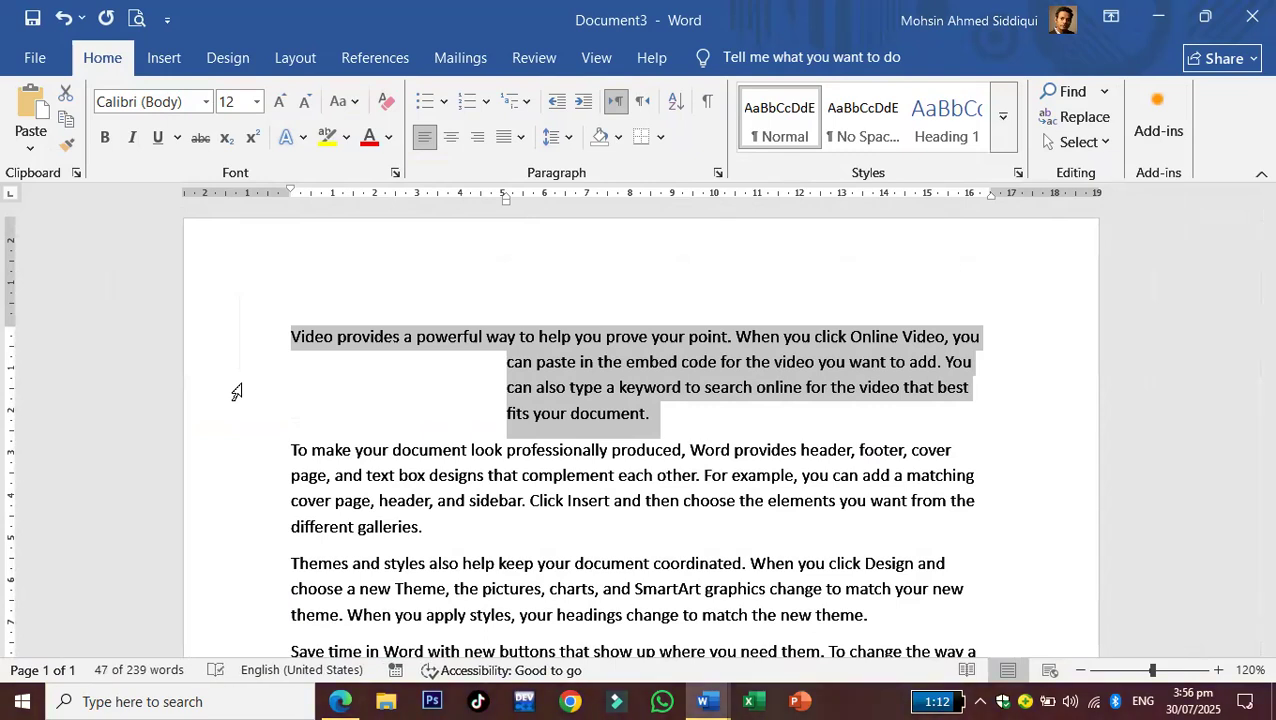
{"action": "key", "text": "ctrl+q"}
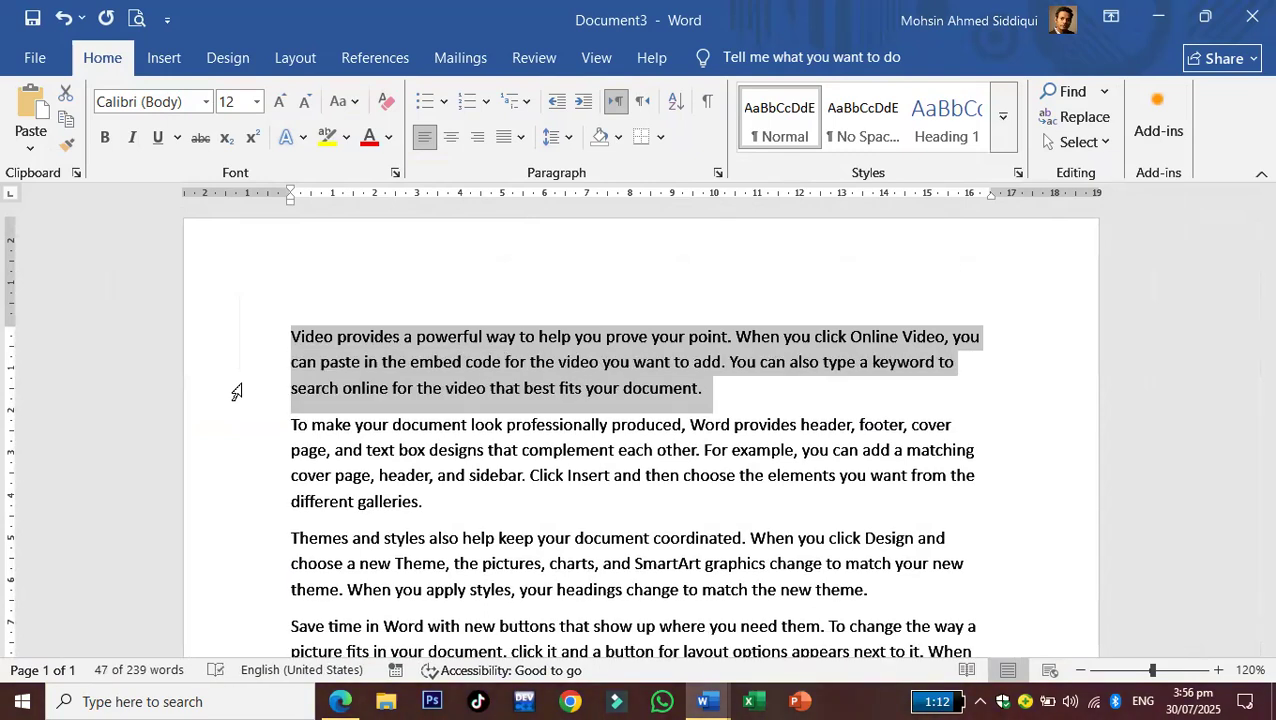
- Indent the whole first paragraph by six levels
{"action": "key", "text": "ctrl+m"}
{"action": "key", "text": "ctrl+m"}
{"action": "key", "text": "ctrl+m"}
{"action": "key", "text": "ctrl+m"}
{"action": "key", "text": "ctrl+m"}
{"action": "key", "text": "ctrl+m"}
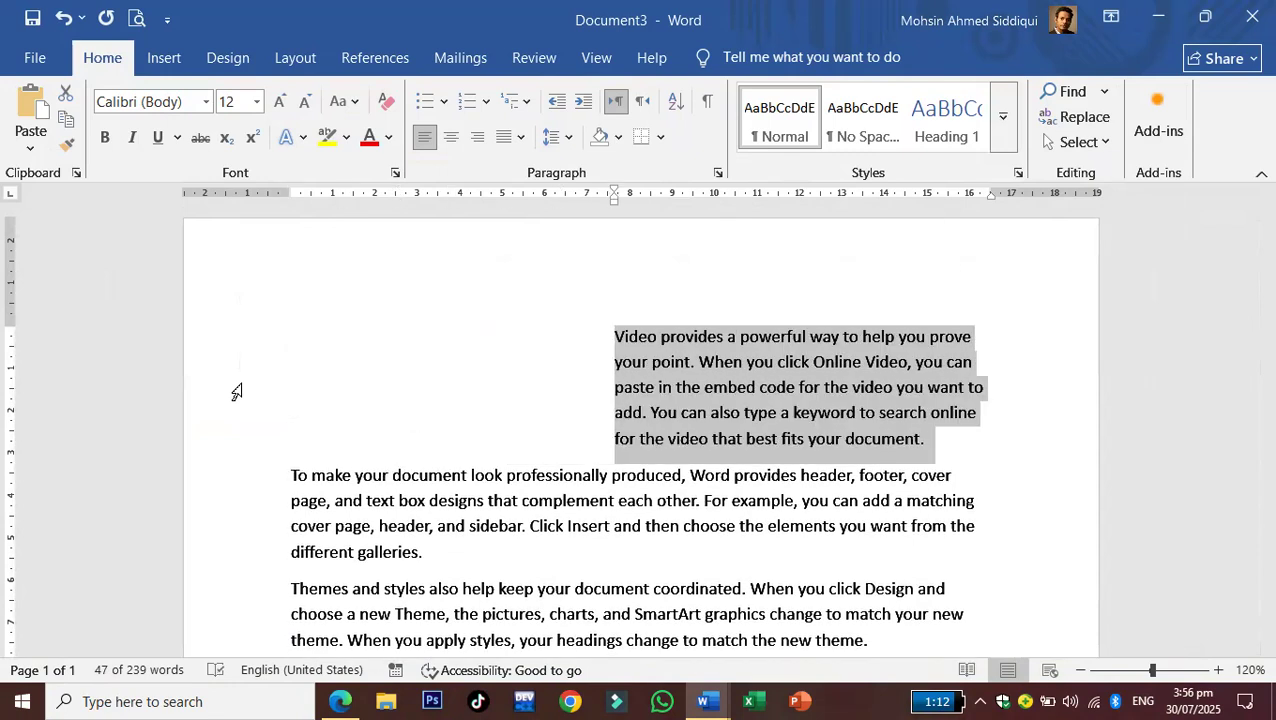
- Add a four-level hanging indent to the indented first paragraph, then remove all of its indents
{"action": "key", "text": "ctrl+t"}
{"action": "key", "text": "ctrl+t"}
{"action": "key", "text": "ctrl+t"}
{"action": "key", "text": "ctrl+t"}
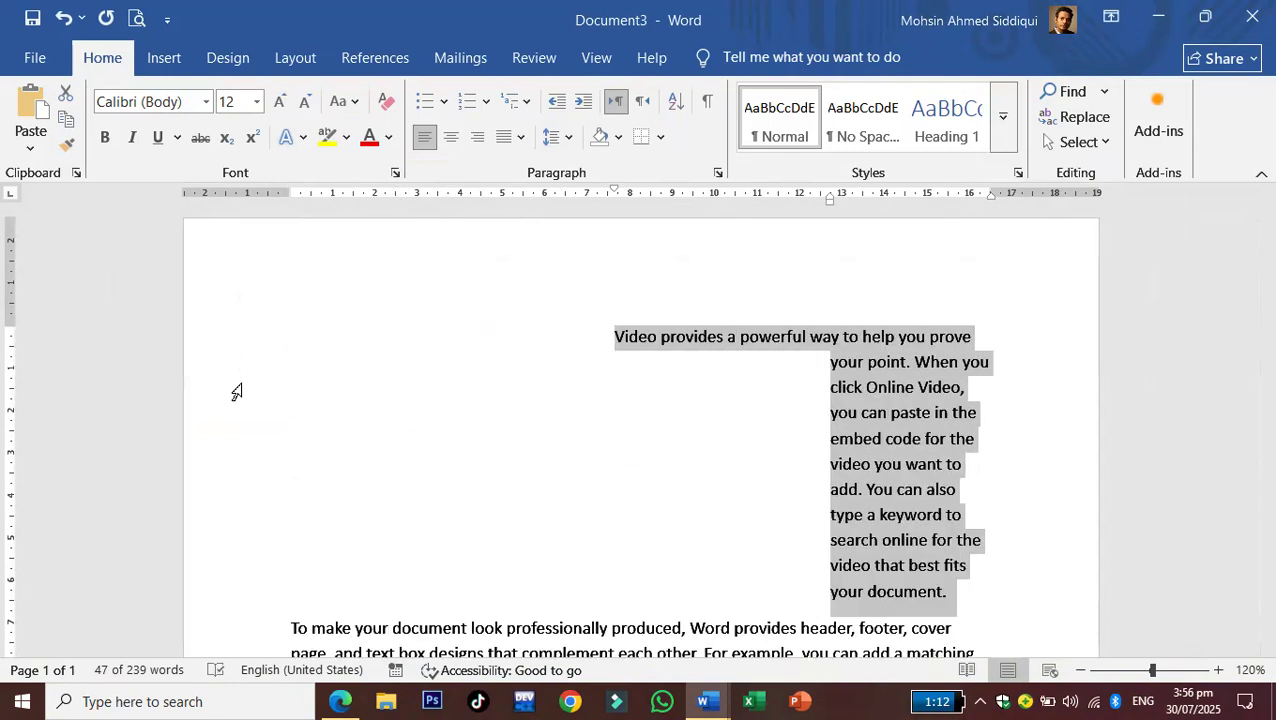
{"action": "key", "text": "ctrl+q"}
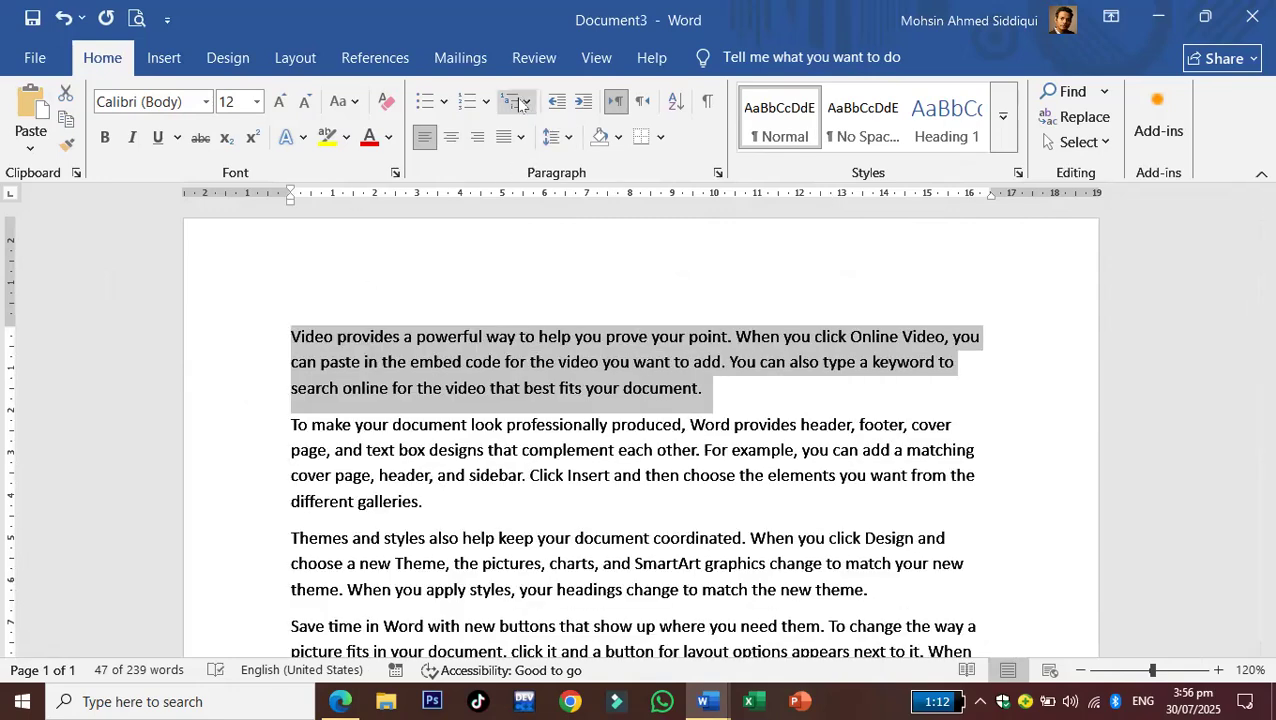
- Format the first paragraph as a bullet indented by five more levels, then remove the bullet
{"action": "left_click", "coordinate": [423, 104]}
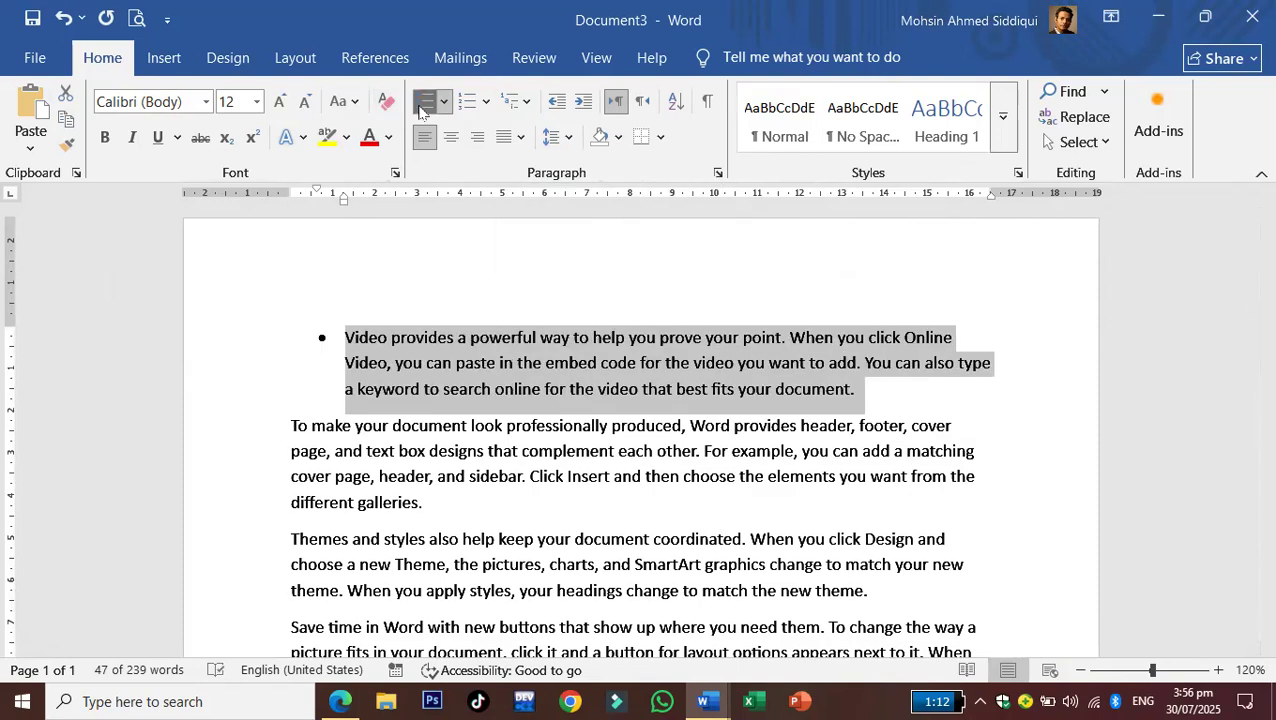
{"action": "key", "text": "ctrl+m"}
{"action": "key", "text": "ctrl+m"}
{"action": "key", "text": "ctrl+m"}
{"action": "key", "text": "ctrl+m"}
{"action": "key", "text": "ctrl+m"}
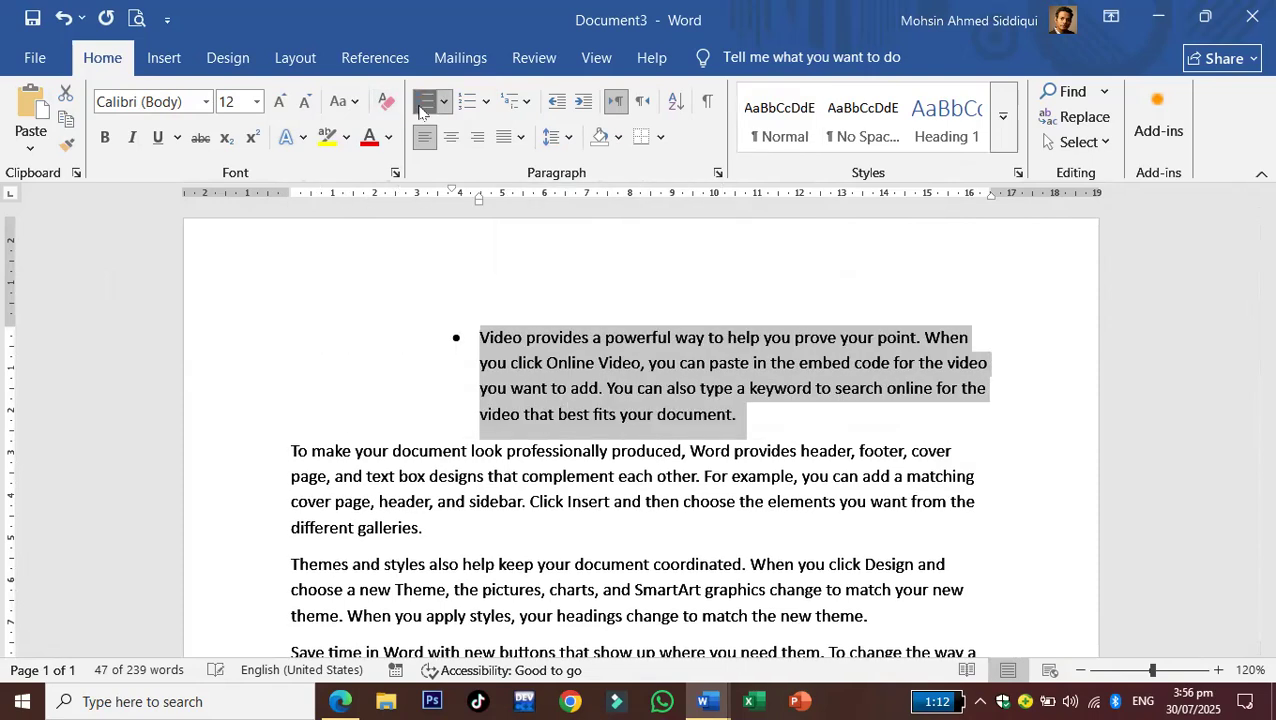
{"action": "left_click", "coordinate": [421, 106]}
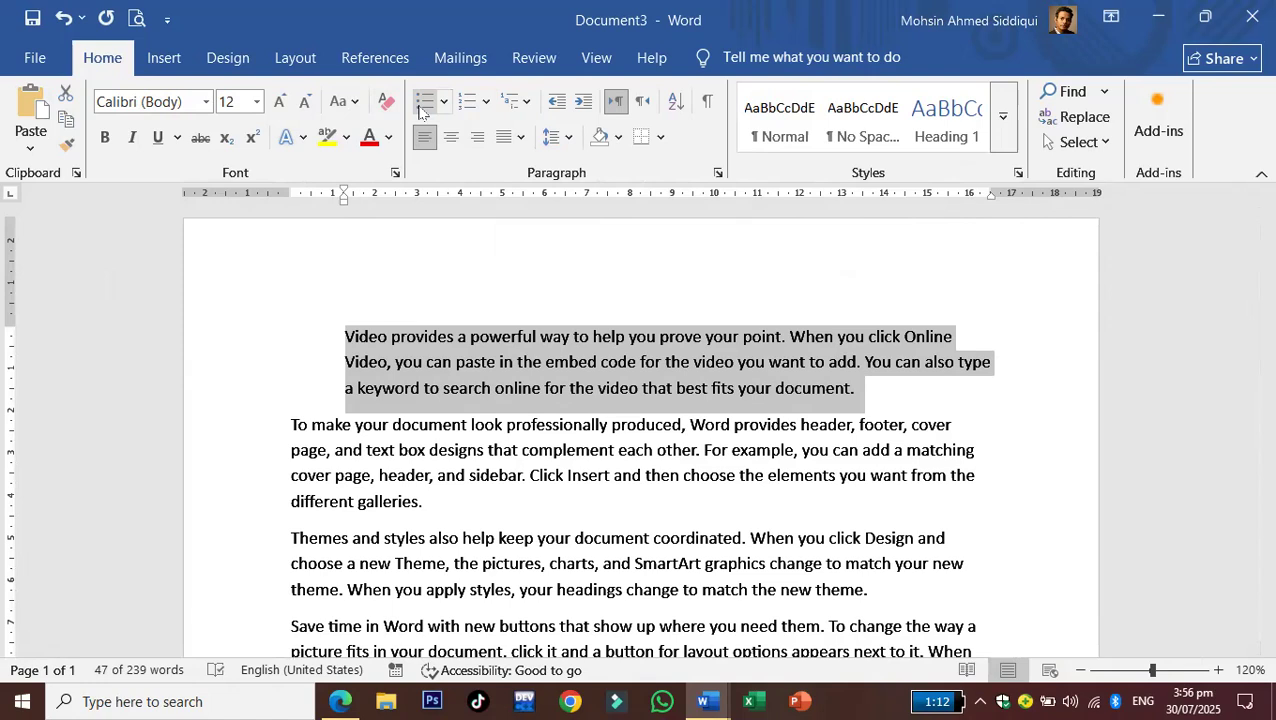
- Increase the first paragraph's hanging indent repeatedly until only its first line stays on page 1
{"action": "key", "text": "ctrl+t"}
{"action": "key", "text": "ctrl+t"}
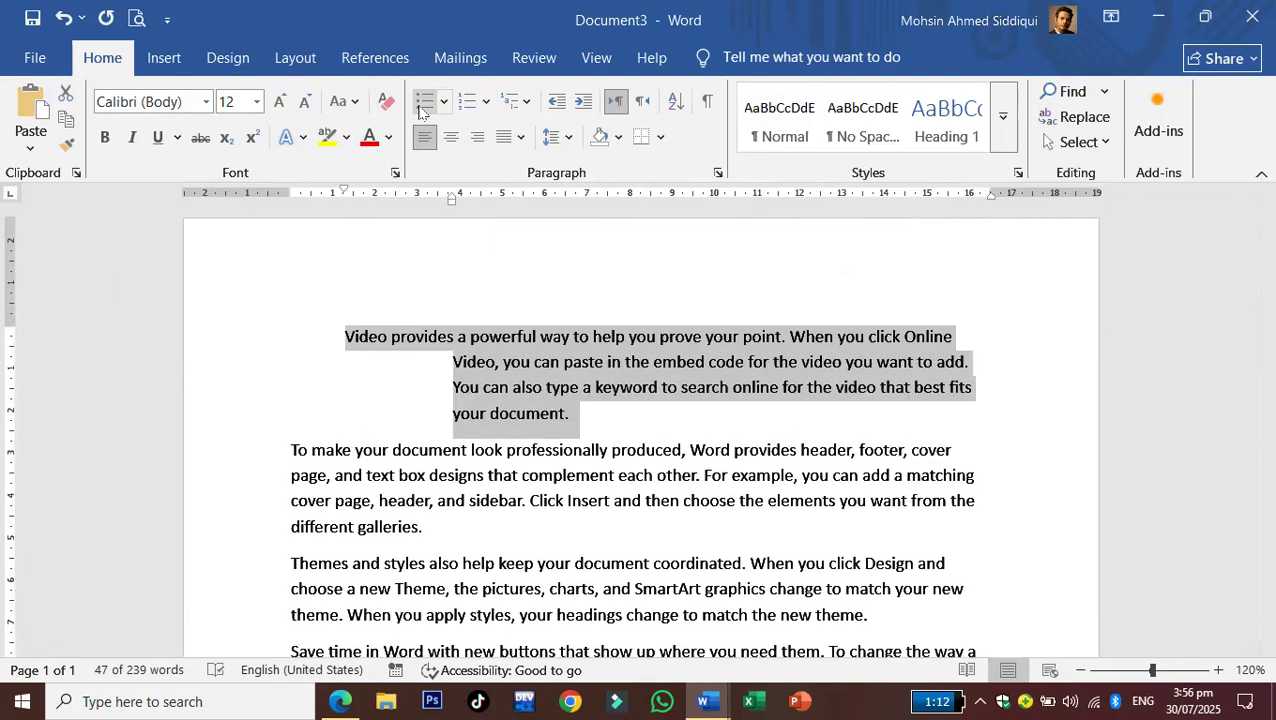
{"action": "key", "text": "ctrl+t"}
{"action": "key", "text": "ctrl+t"}
{"action": "key", "text": "ctrl+t"}
{"action": "key", "text": "ctrl+t"}
{"action": "key", "text": "ctrl+t"}
{"action": "key", "text": "ctrl+t"}
{"action": "key", "text": "ctrl+t"}
{"action": "key", "text": "ctrl+t"}
{"action": "key", "text": "ctrl+t"}
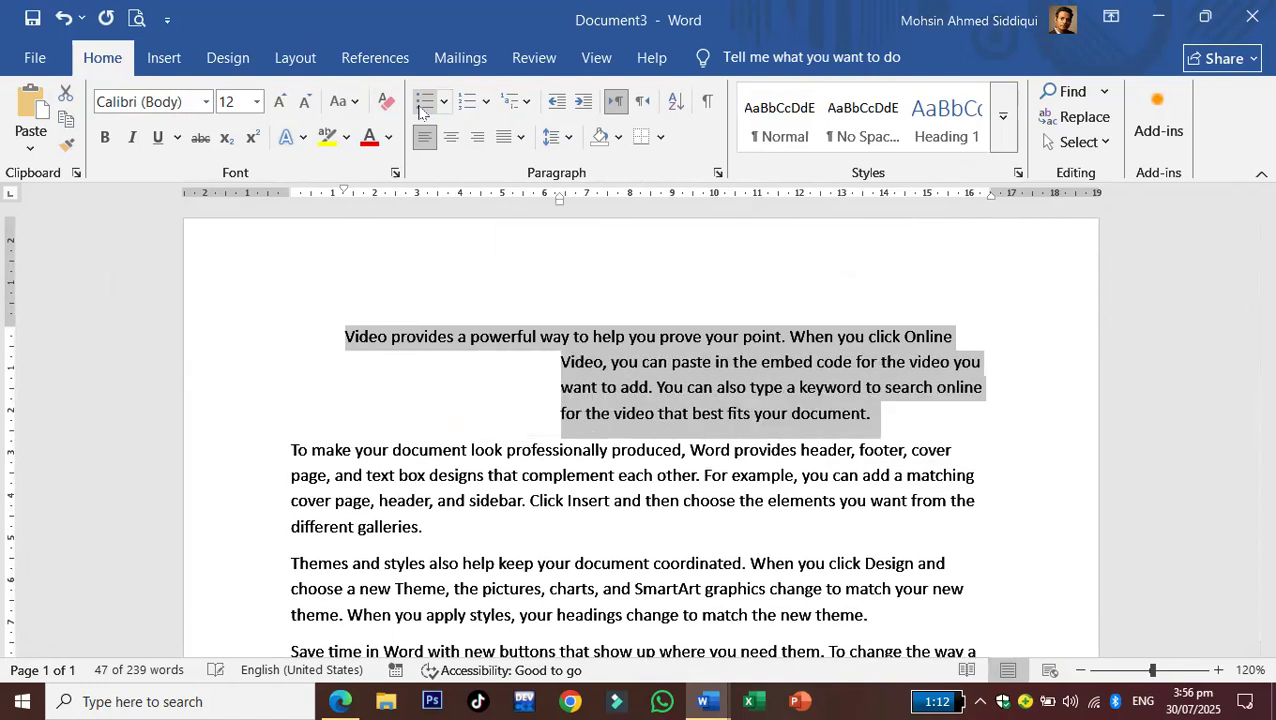
{"action": "key", "text": "ctrl+t"}
{"action": "key", "text": "ctrl+t"}
{"action": "key", "text": "ctrl+t"}
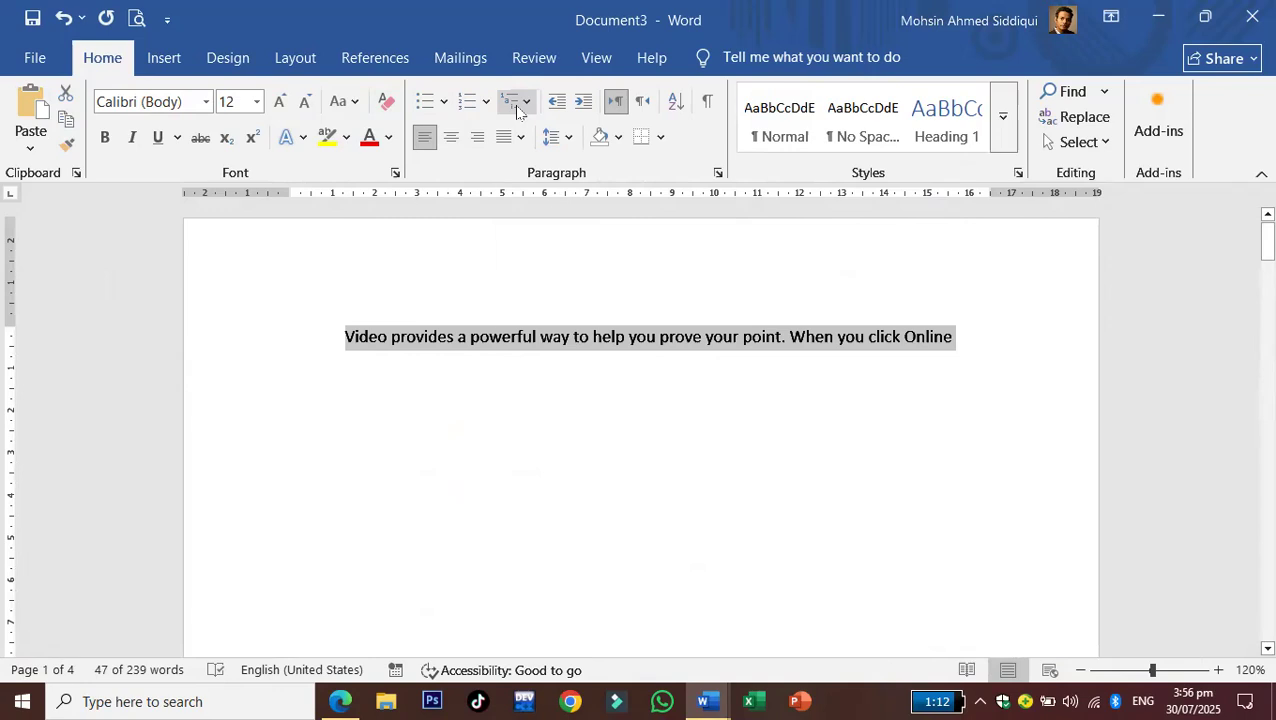
- Switch to the PDF in Edge and highlight the Ctrl + T entry of the Word shortcut list in green
{"action": "left_click", "coordinate": [343, 690]}
{"action": "scroll", "coordinate": [549, 406], "scroll_direction": "up", "scroll_amount": 1}
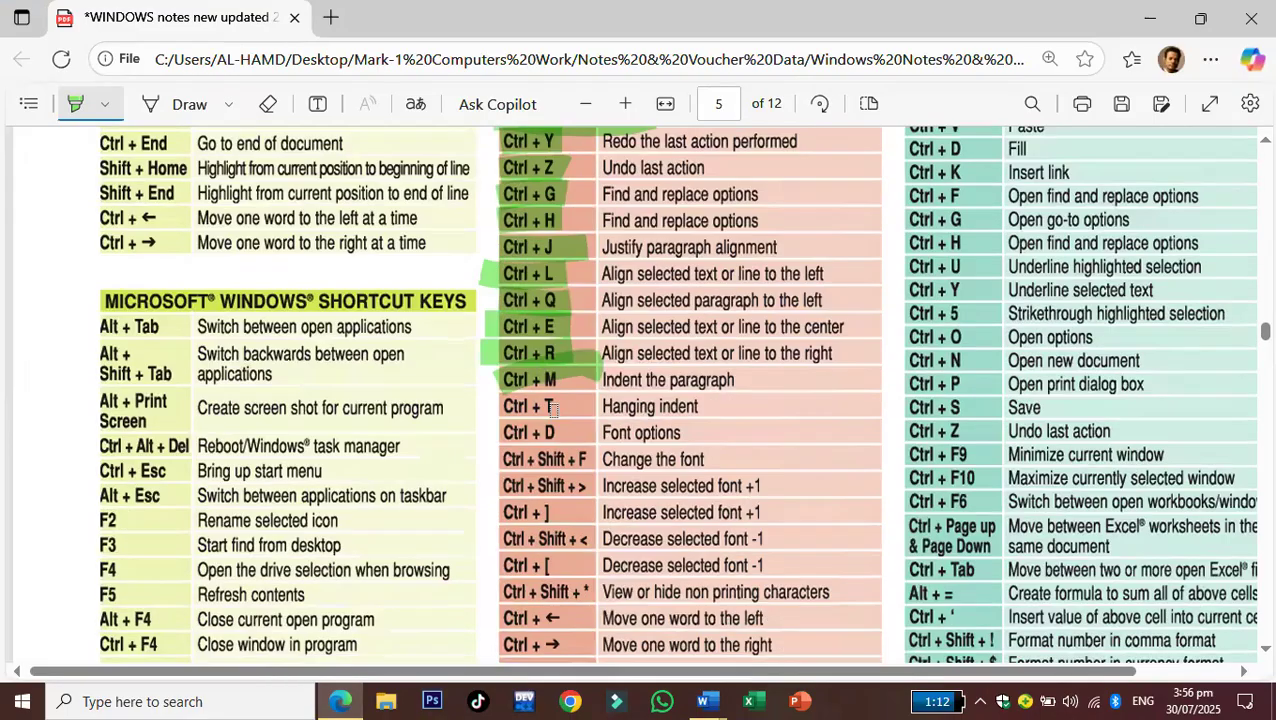
{"action": "left_click_drag", "start_coordinate": [553, 406], "coordinate": [488, 404]}
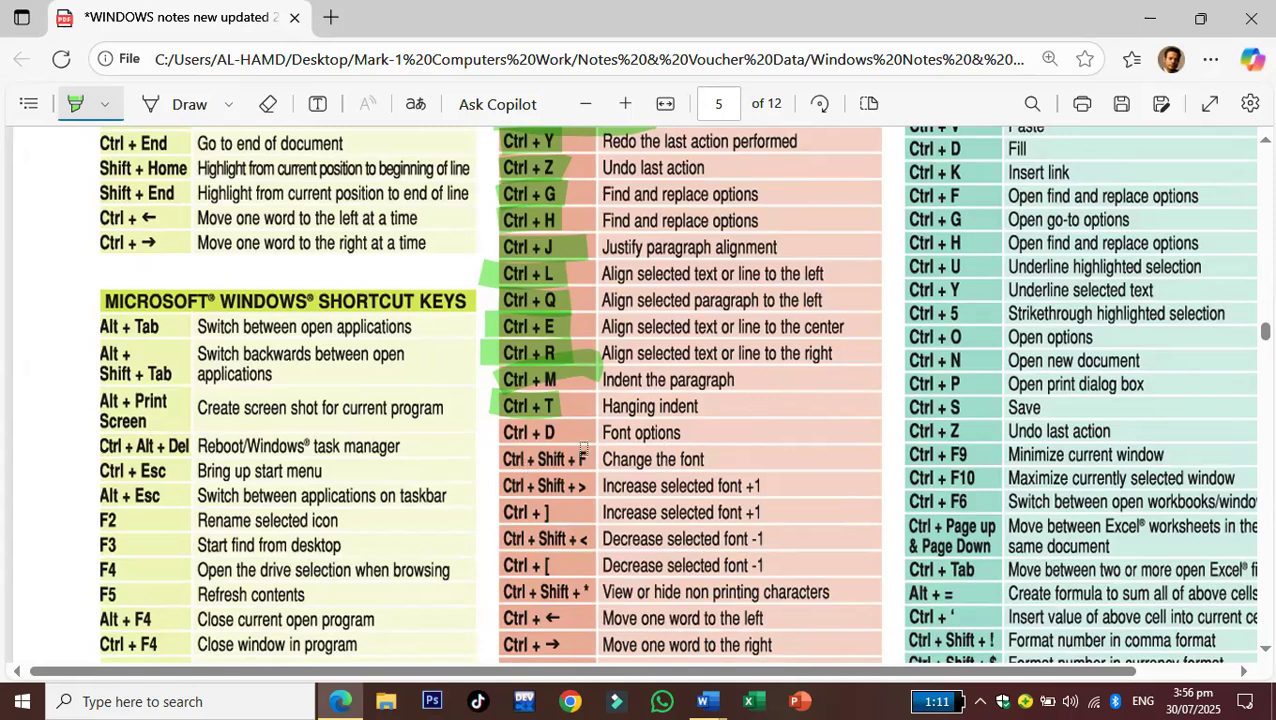
- Return to the Word document and open the Font dialog for the selected paragraph twice, cancelling it each time
{"action": "left_click", "coordinate": [1156, 10]}
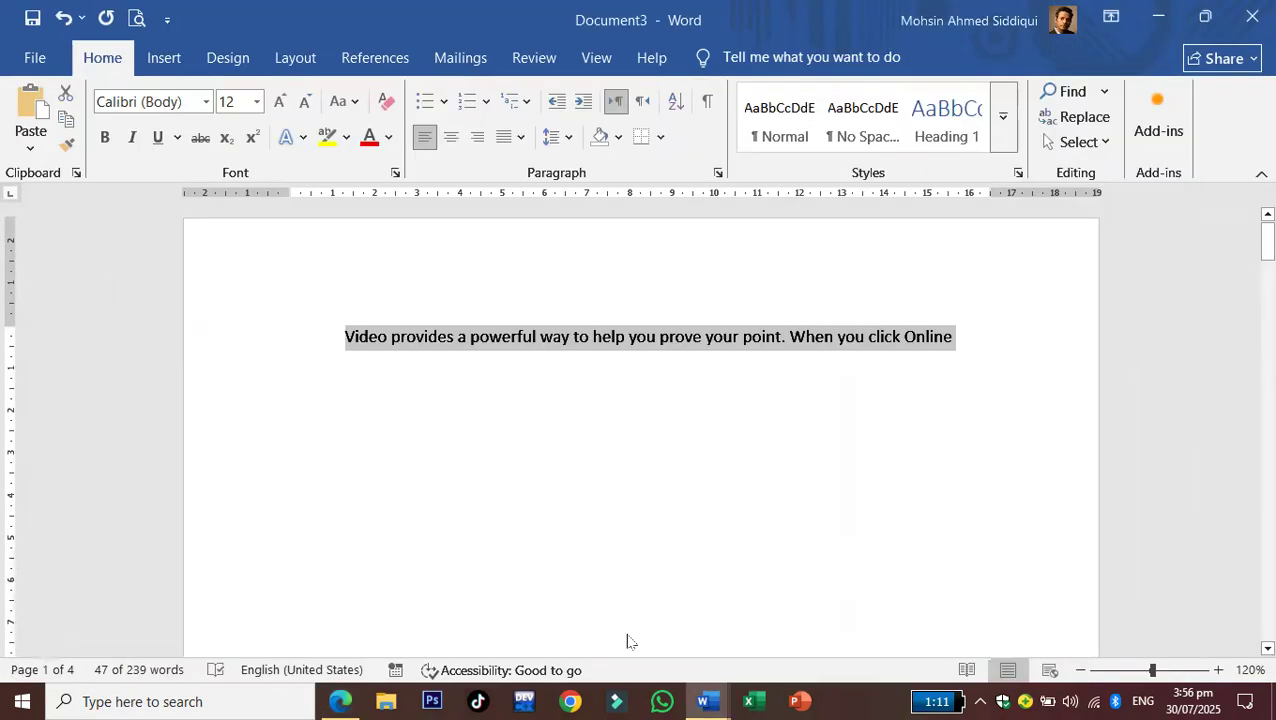
{"action": "key", "text": "ctrl+shift+f"}
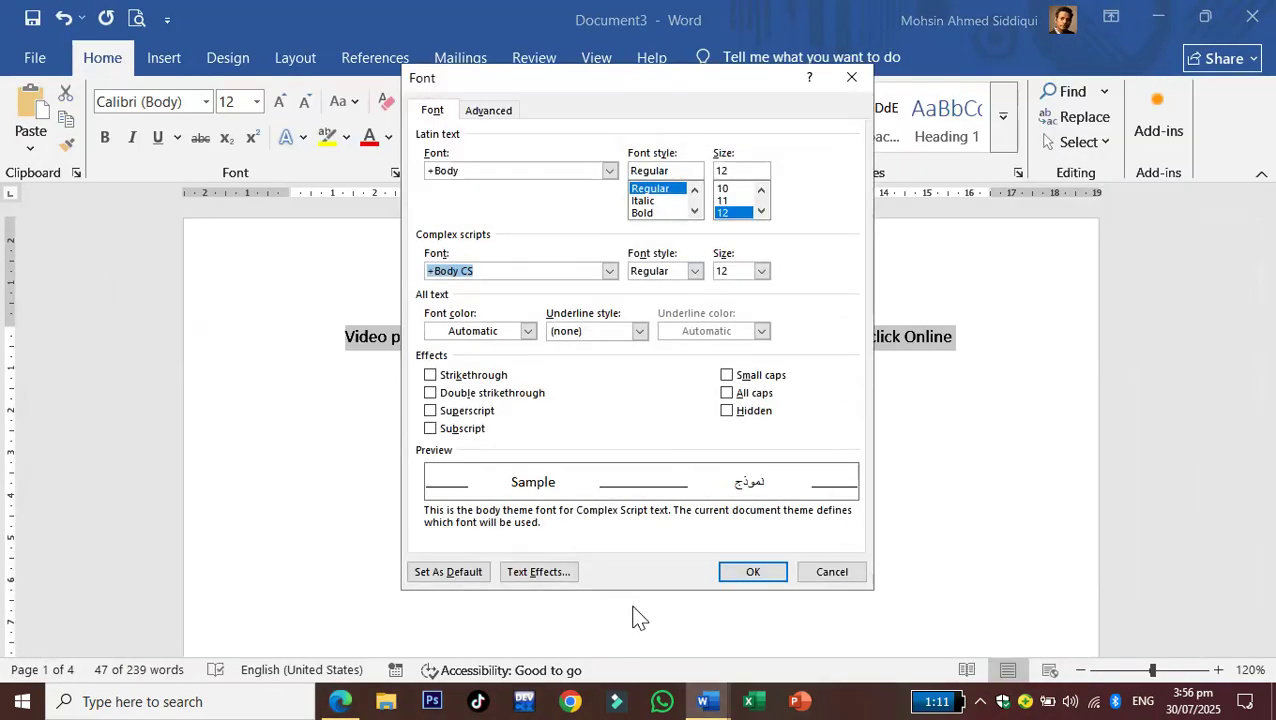
{"action": "left_click_drag", "start_coordinate": [553, 78], "coordinate": [690, 47]}
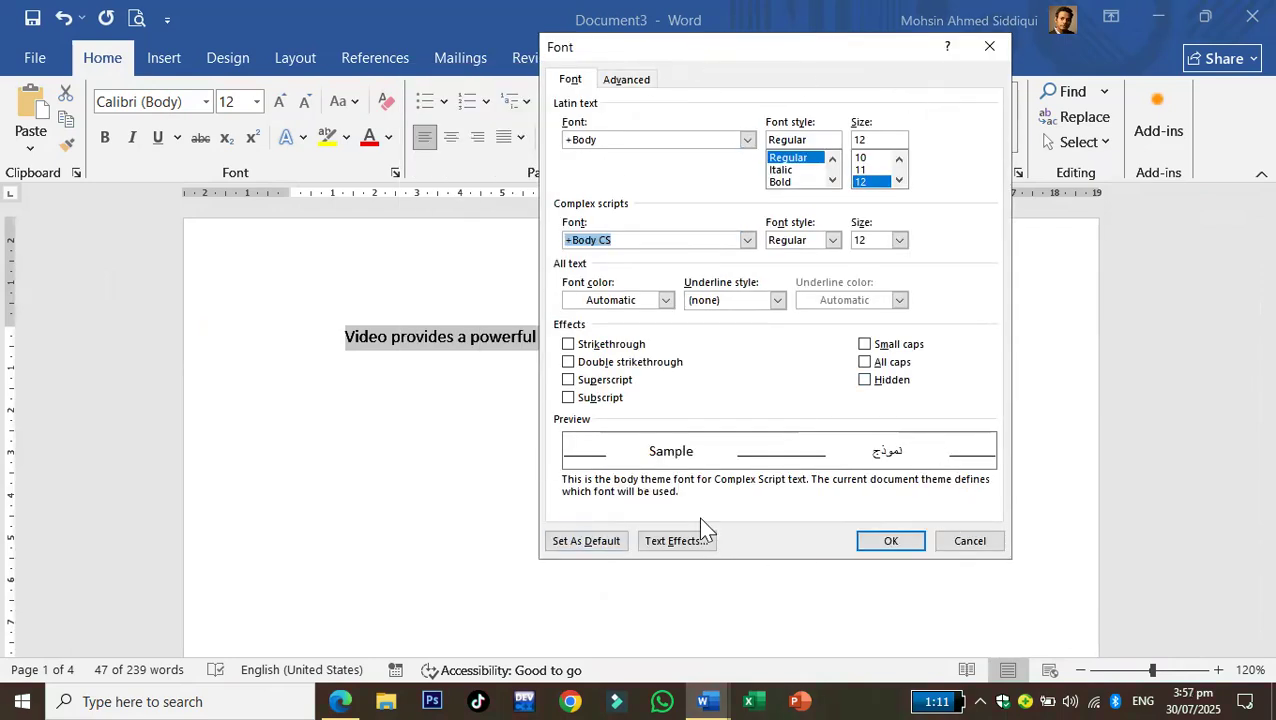
{"action": "left_click", "coordinate": [966, 544]}
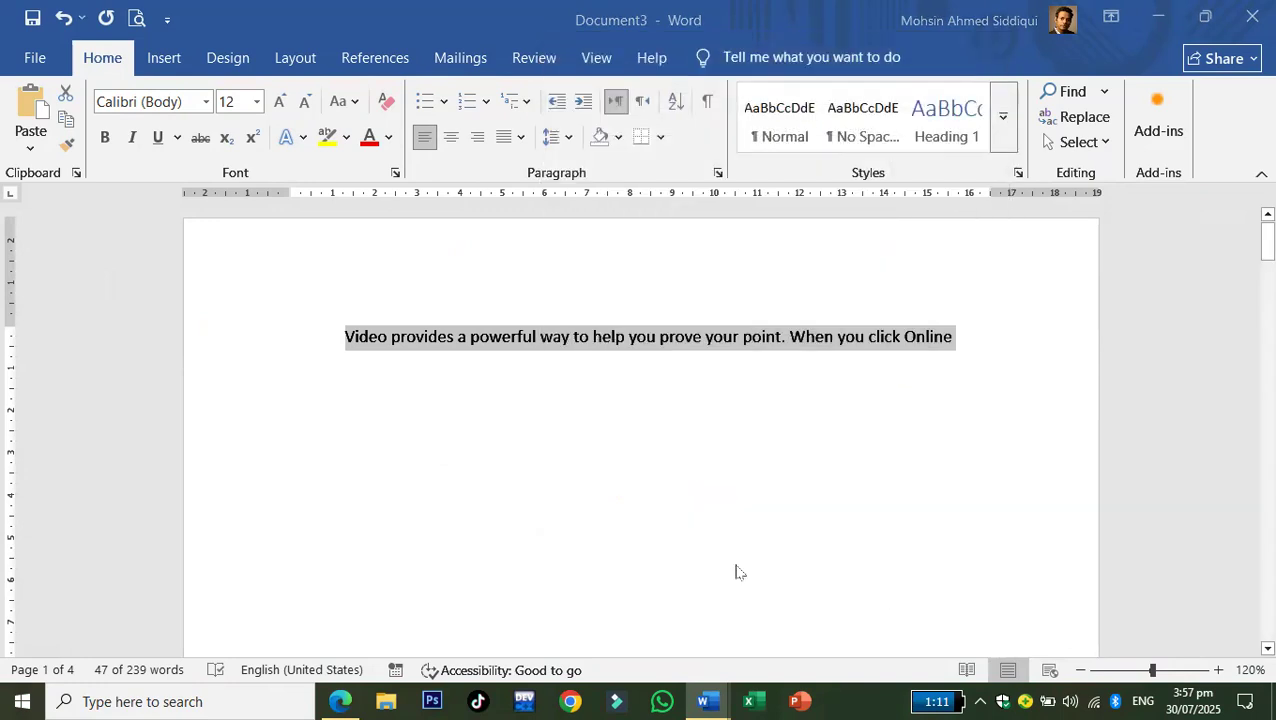
{"action": "key", "text": "ctrl+d"}
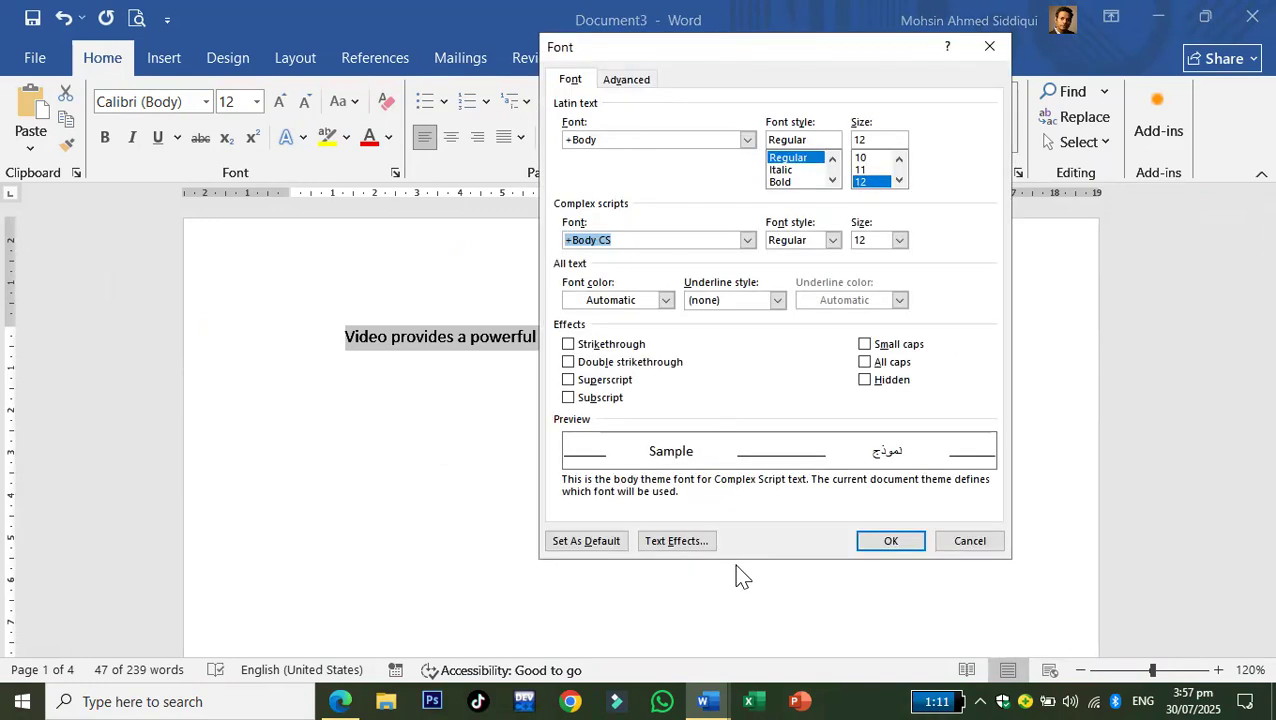
{"action": "left_click", "coordinate": [962, 545]}
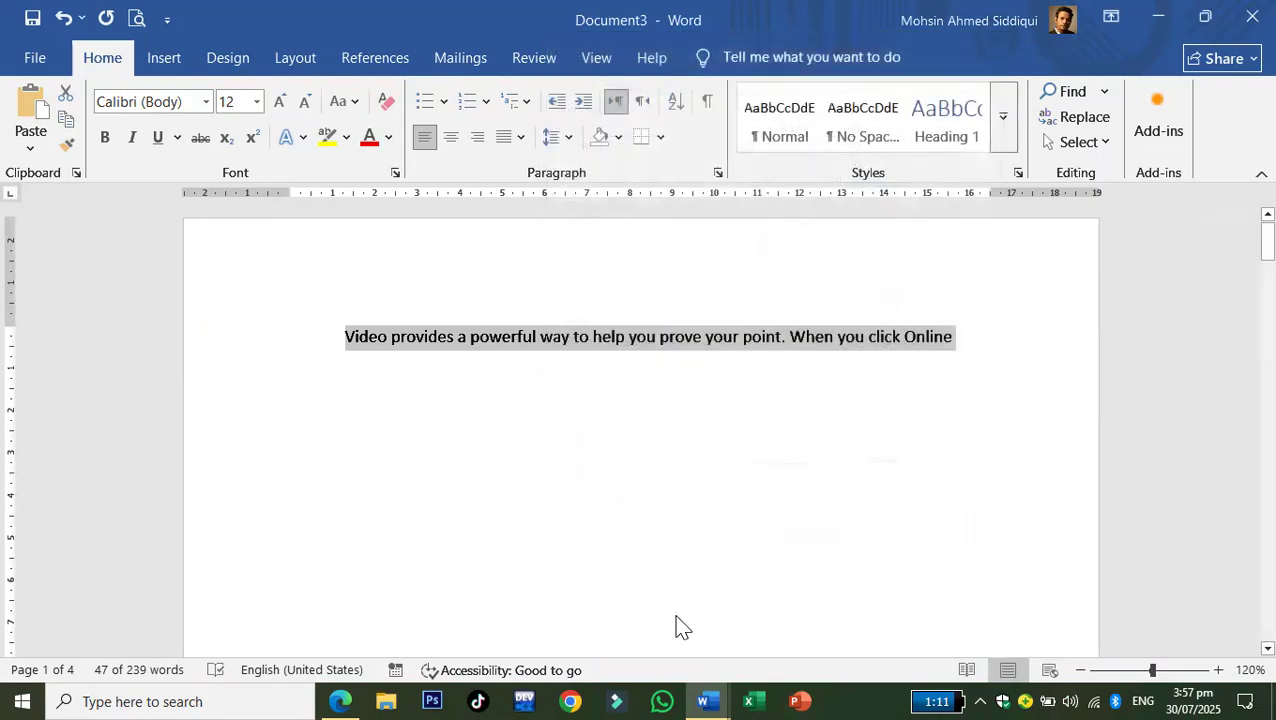
- Switch to the PDF in Edge and highlight the Ctrl + D and Ctrl + Shift + F entries with their descriptions in green
{"action": "left_click", "coordinate": [341, 699]}
{"action": "left_click_drag", "start_coordinate": [484, 431], "coordinate": [682, 432]}
{"action": "left_click_drag", "start_coordinate": [474, 460], "coordinate": [750, 460]}
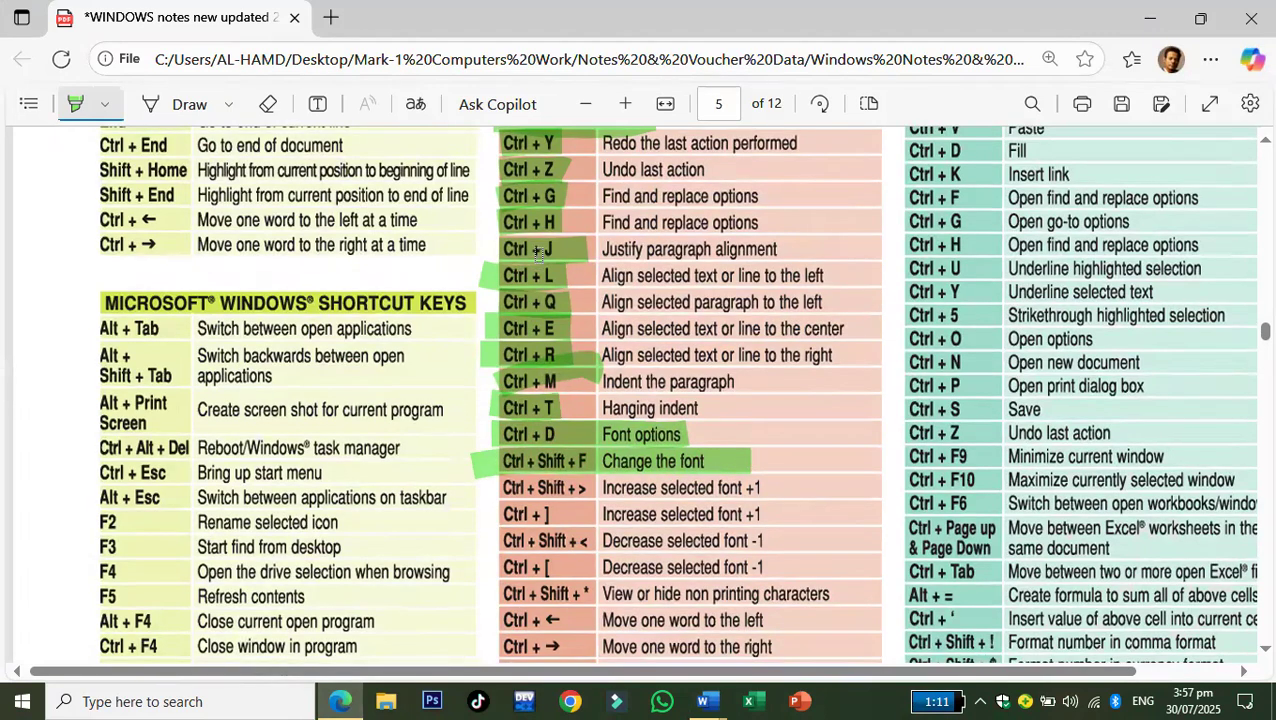
- Review the covered Word shortcuts in the PDF and highlight the F12 entry near the list's end in green
{"action": "scroll", "coordinate": [538, 254], "scroll_direction": "up", "scroll_amount": 4}
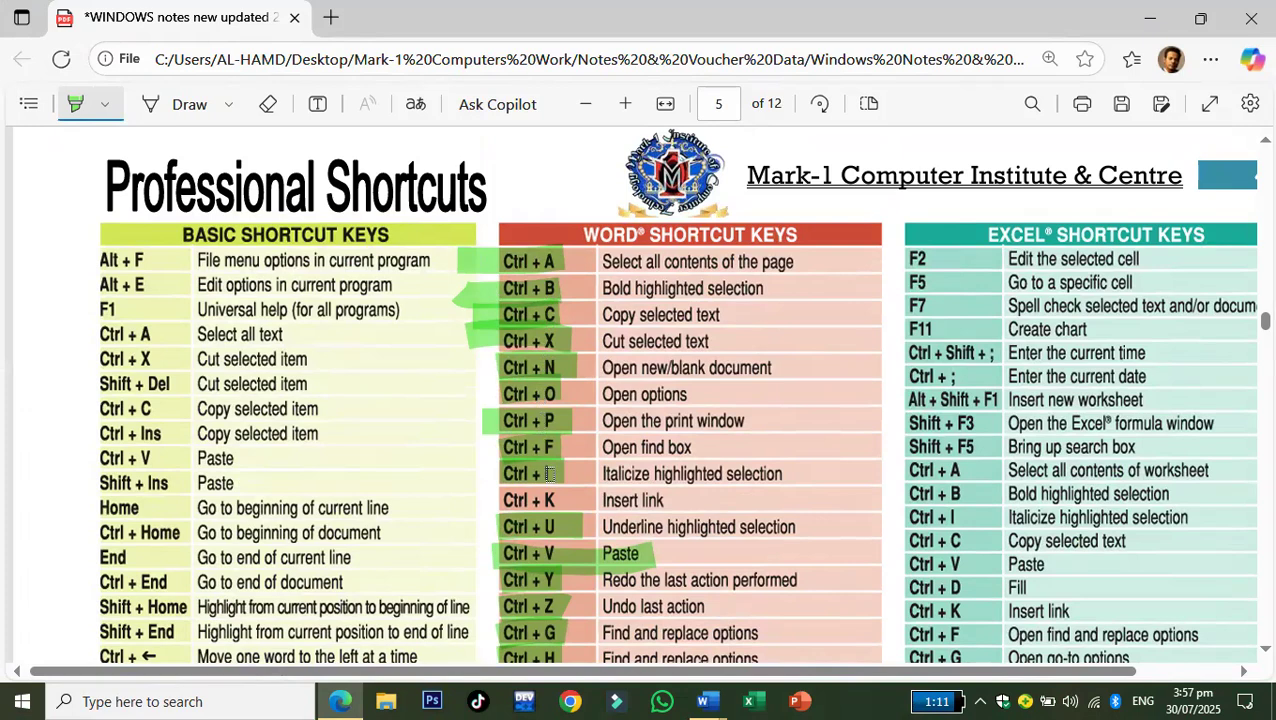
{"action": "scroll", "coordinate": [549, 474], "scroll_direction": "down", "scroll_amount": 1}
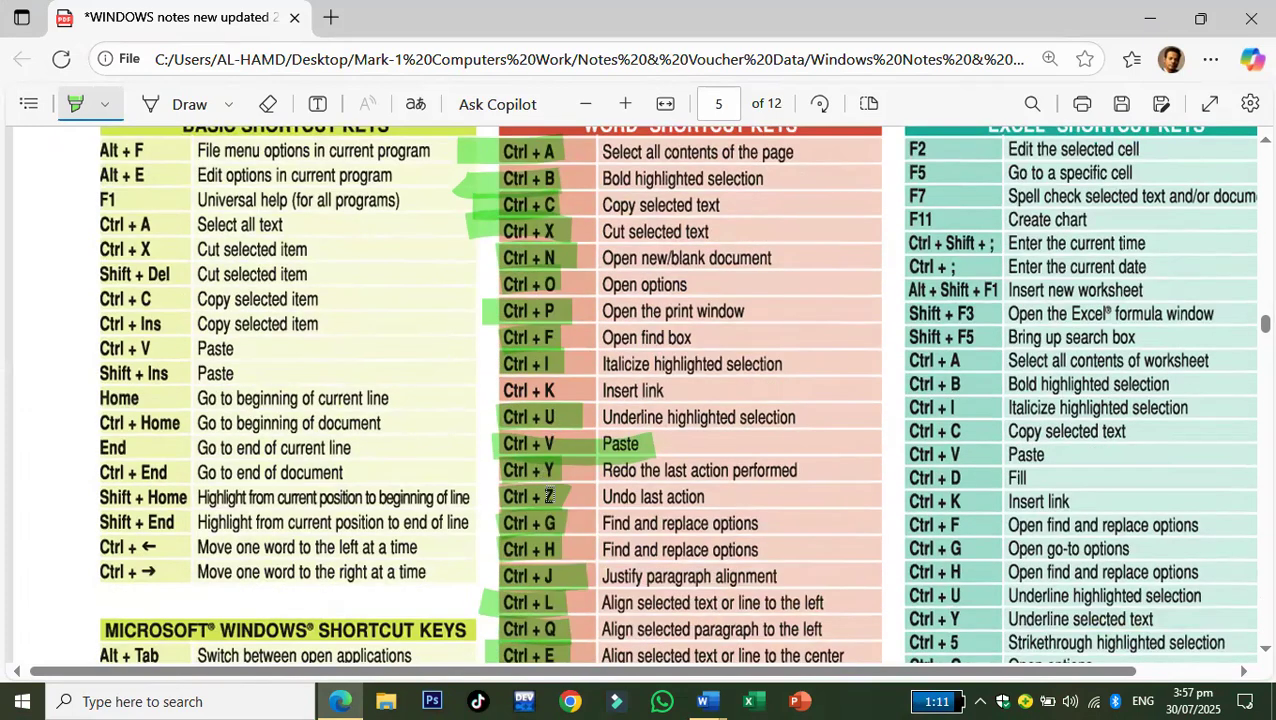
{"action": "scroll", "coordinate": [553, 545], "scroll_direction": "down", "scroll_amount": 2}
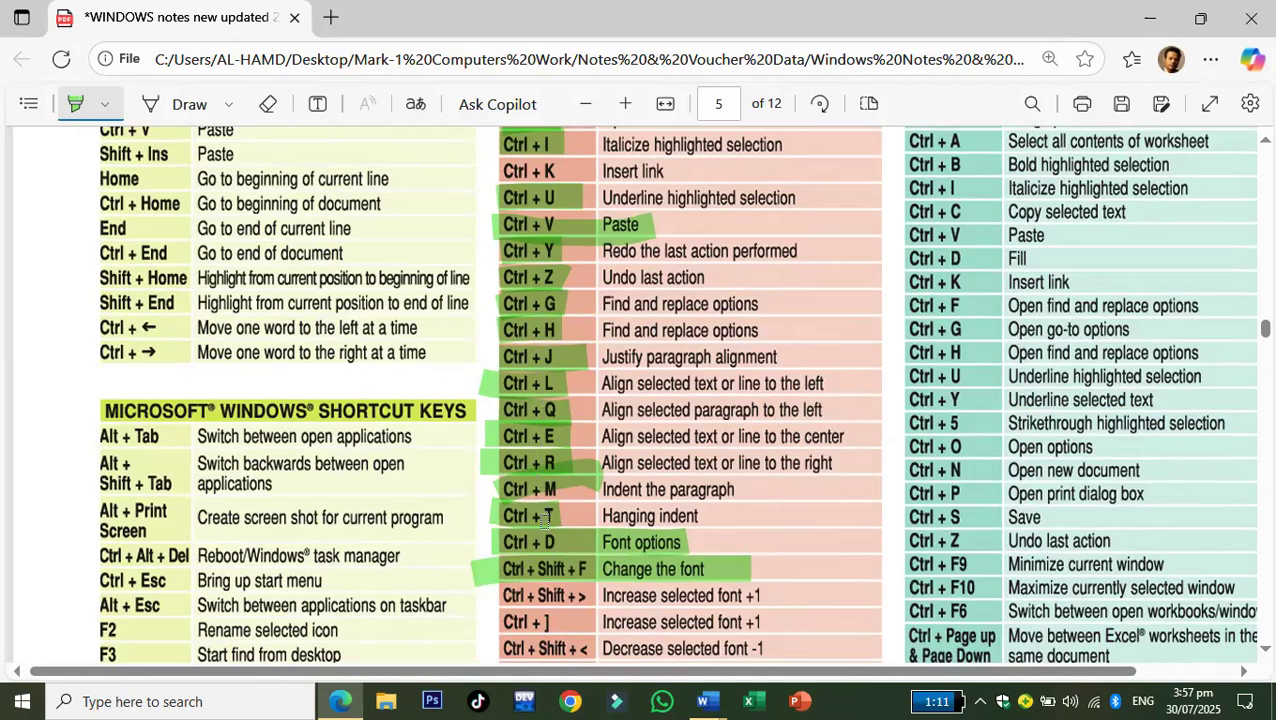
{"action": "scroll", "coordinate": [557, 520], "scroll_direction": "down", "scroll_amount": 4}
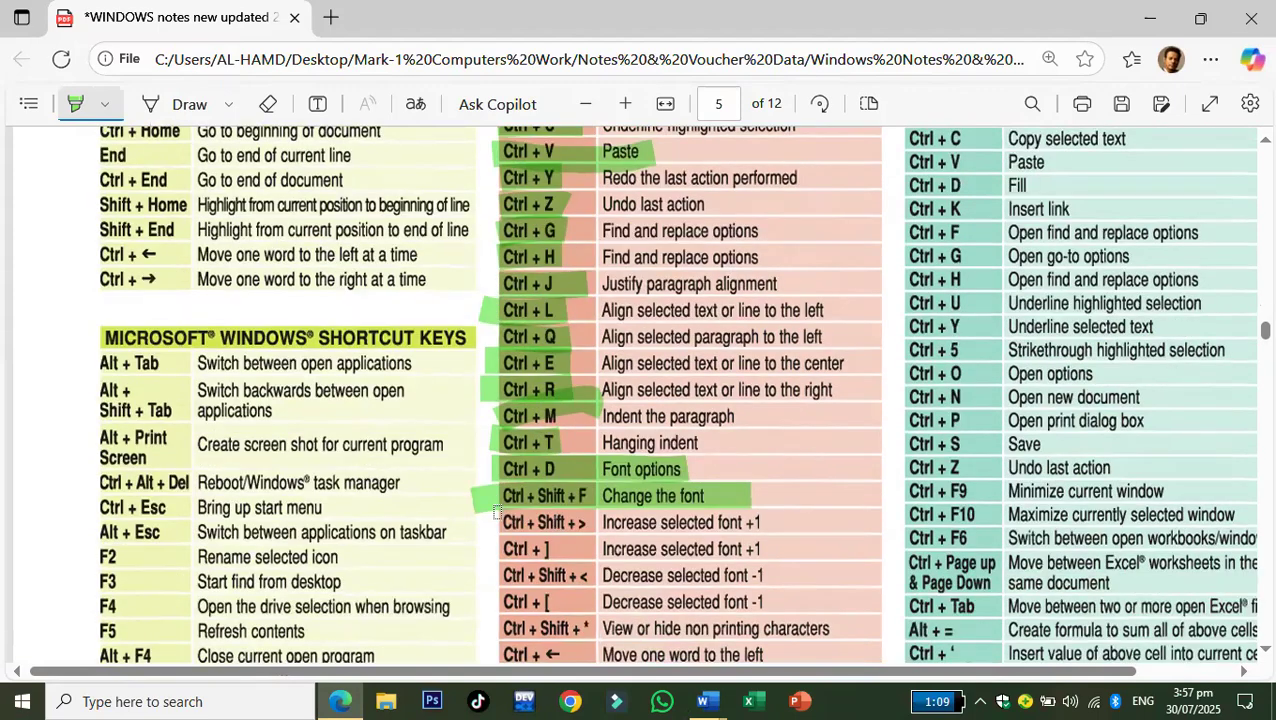
{"action": "scroll", "coordinate": [456, 495], "scroll_direction": "down", "scroll_amount": 5}
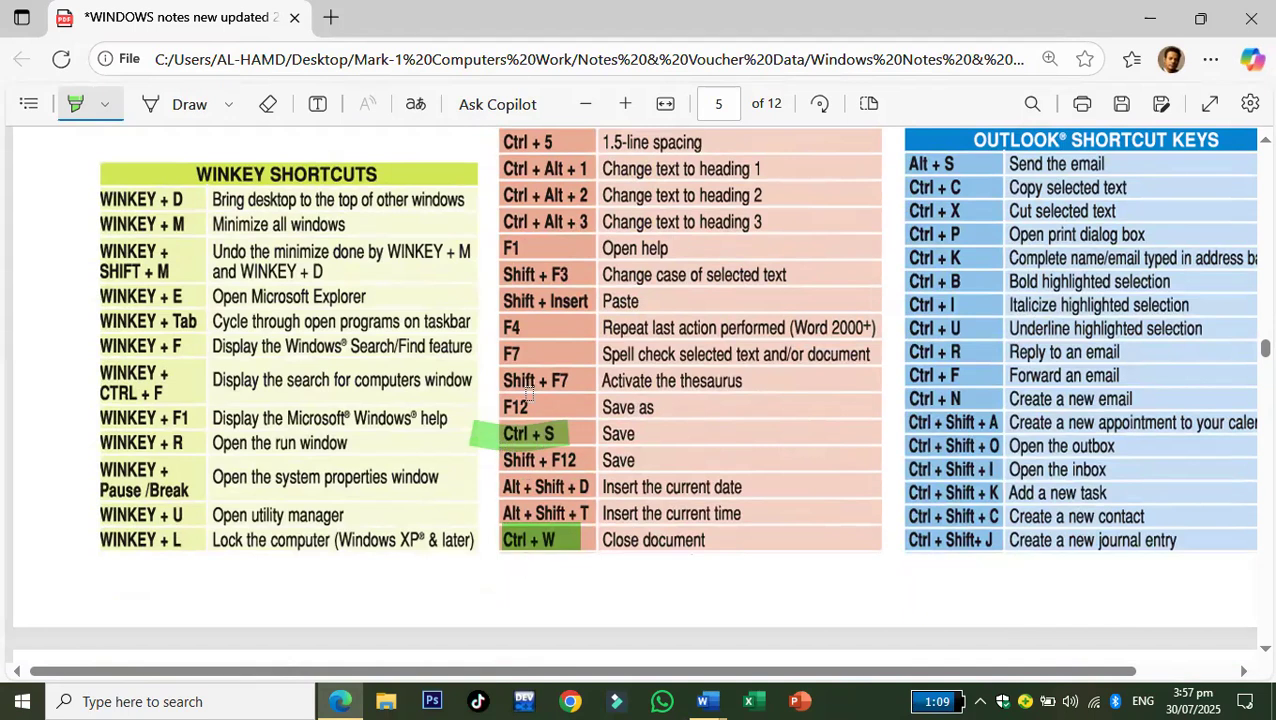
{"action": "left_click_drag", "start_coordinate": [495, 407], "coordinate": [533, 407]}
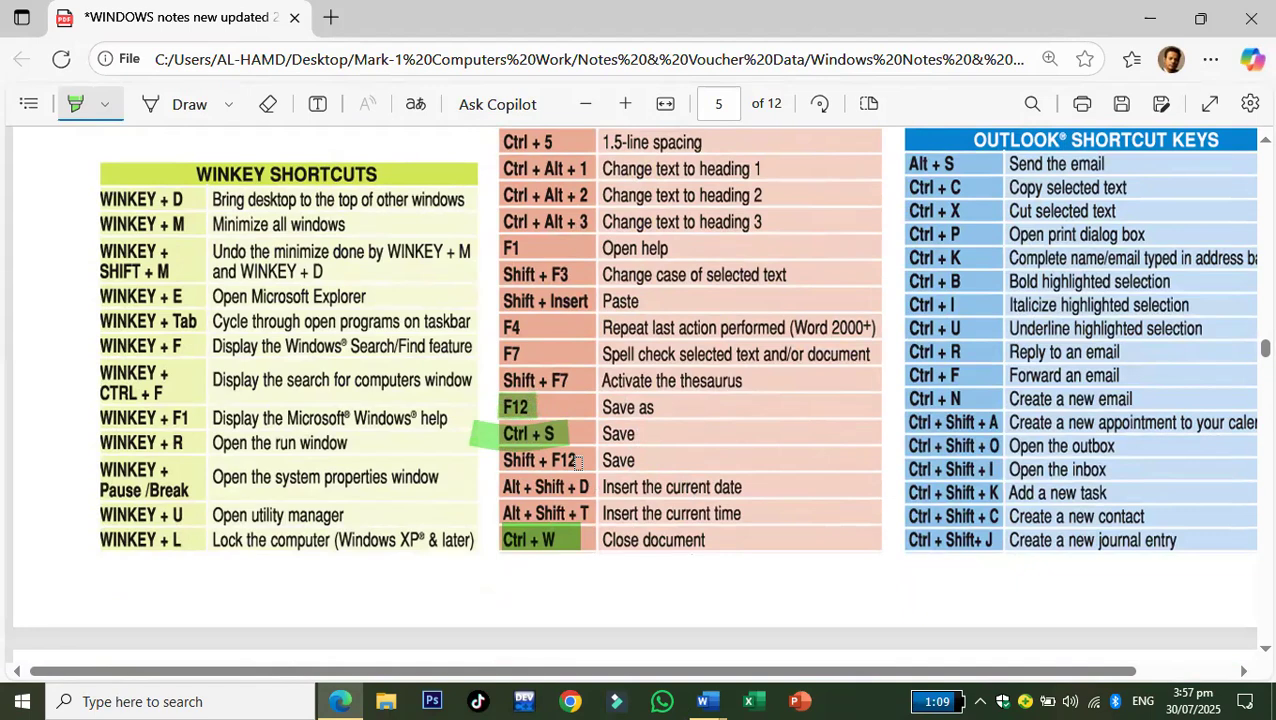
- Switch to the Word document named 2, look at Document3 briefly, and return to document 2
{"action": "mouse_move", "coordinate": [705, 700]}
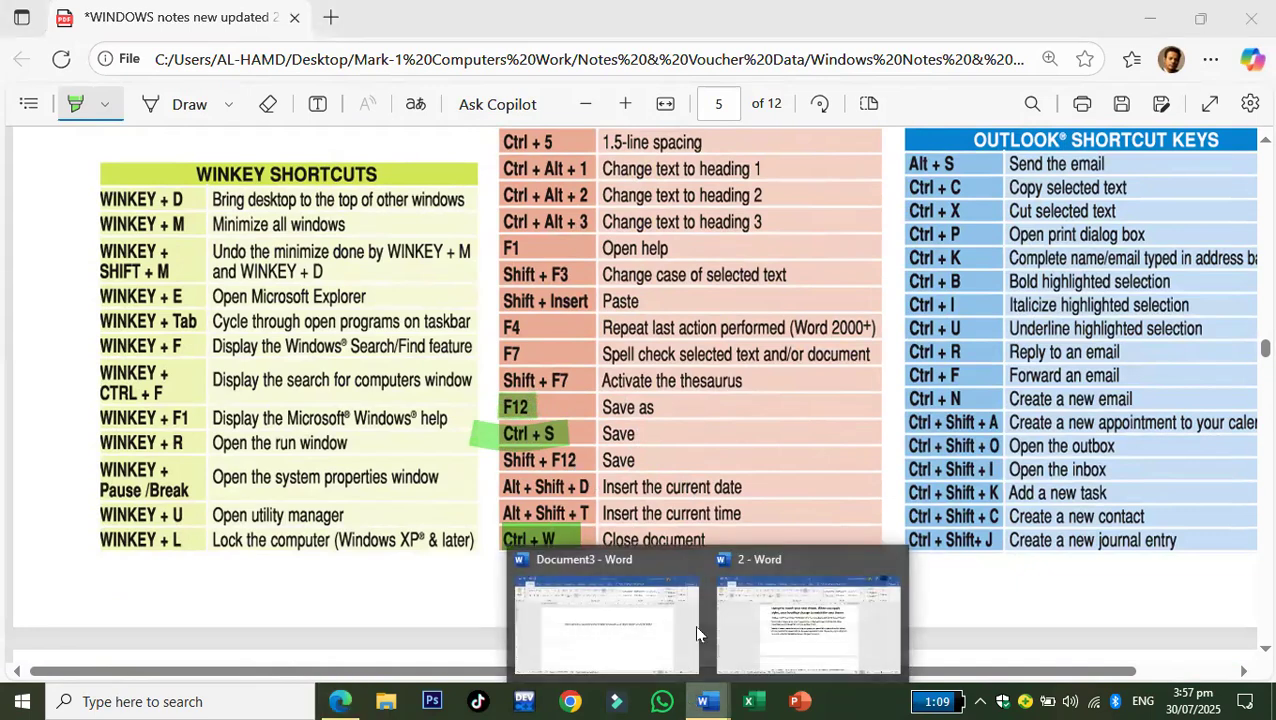
{"action": "left_click", "coordinate": [780, 625]}
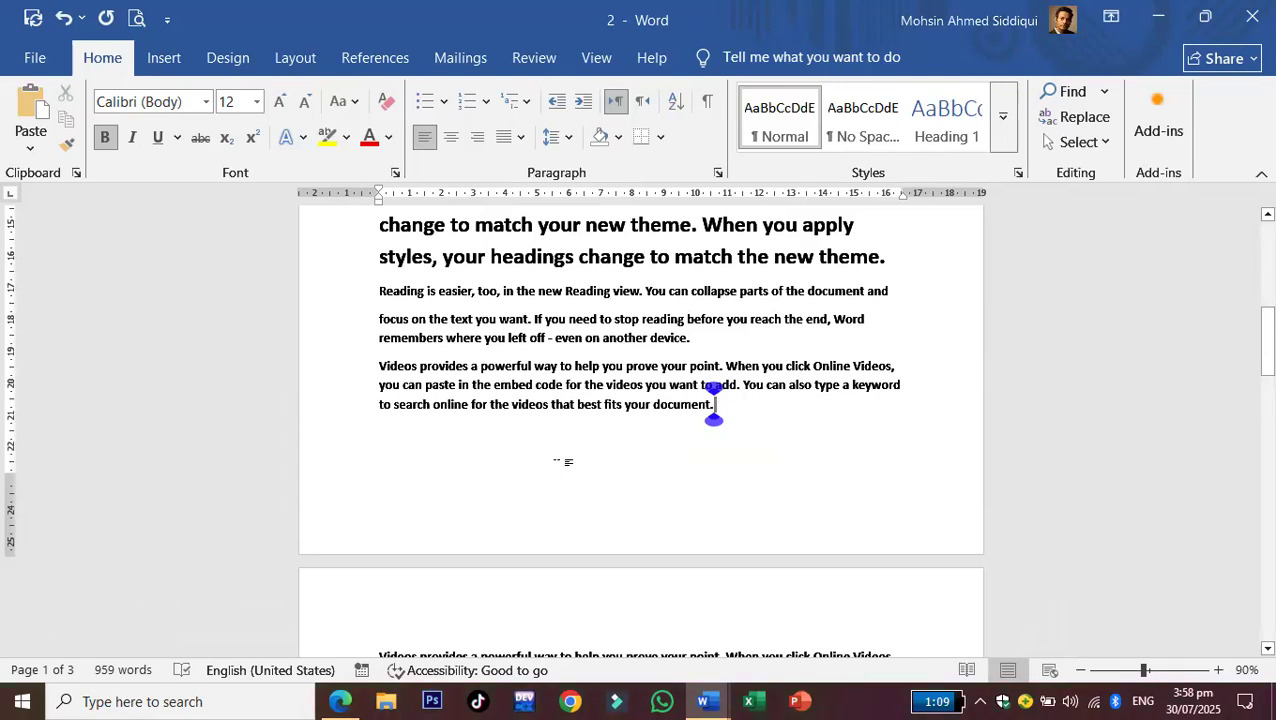
{"action": "left_click", "coordinate": [556, 404]}
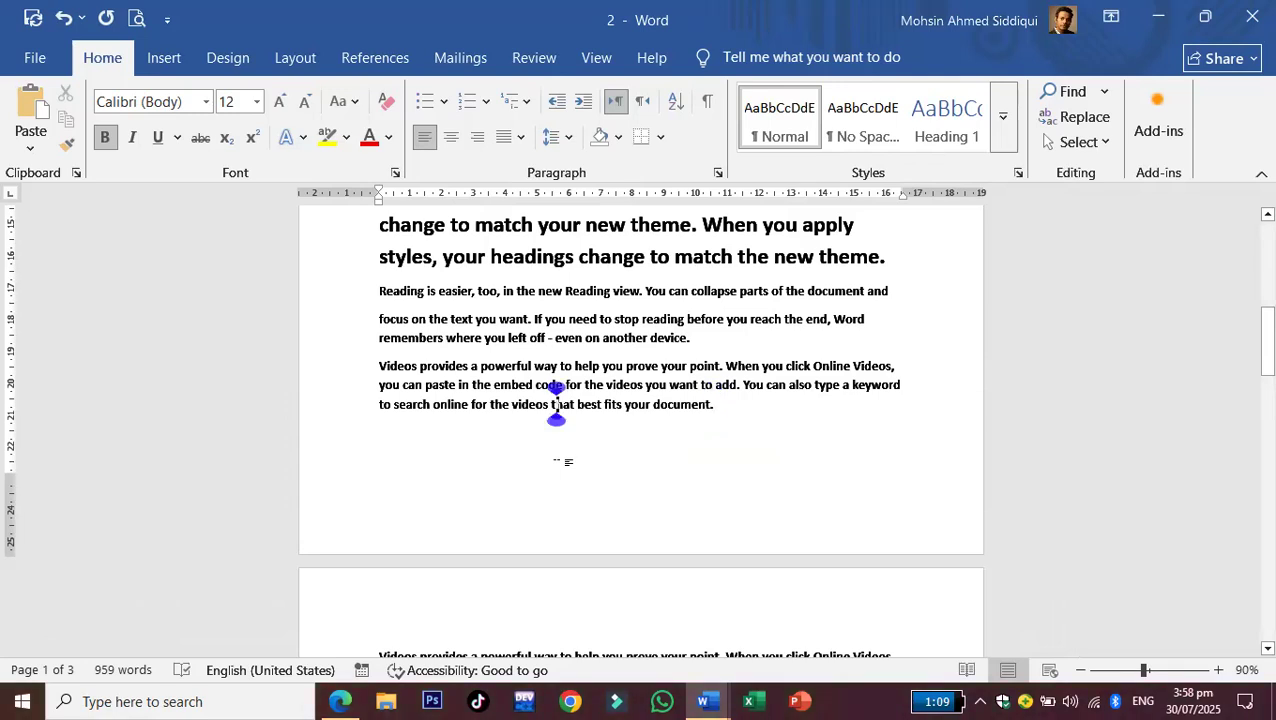
{"action": "mouse_move", "coordinate": [716, 685]}
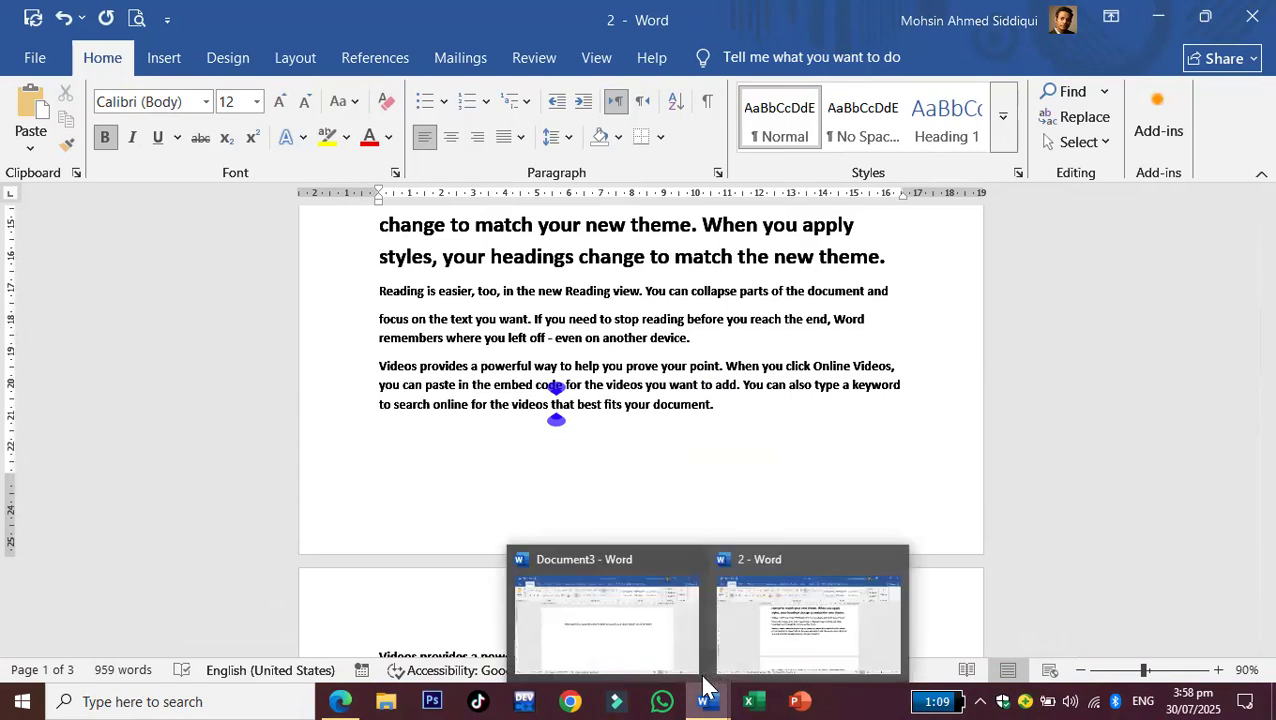
{"action": "left_click", "coordinate": [687, 600]}
{"action": "left_click", "coordinate": [722, 688]}
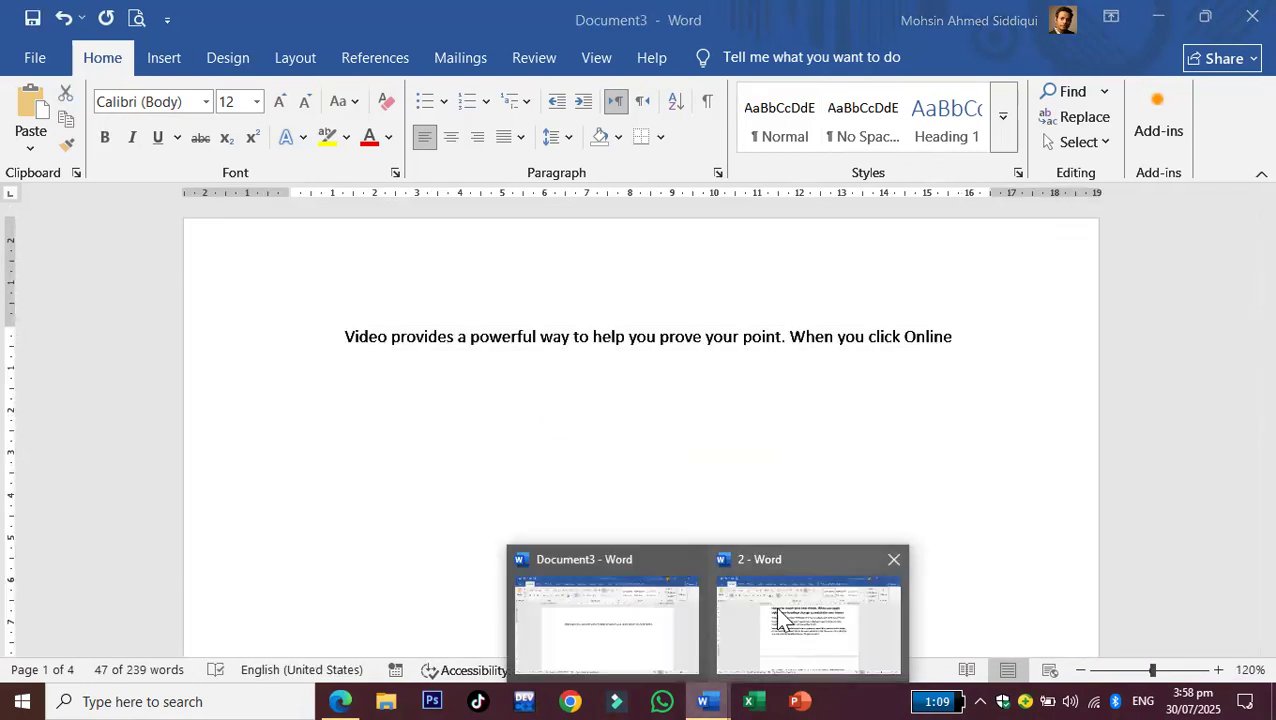
{"action": "left_click", "coordinate": [780, 620]}
- From document 2, create a new blank document, open its save dialog and cancel it
{"action": "mouse_move", "coordinate": [706, 700]}
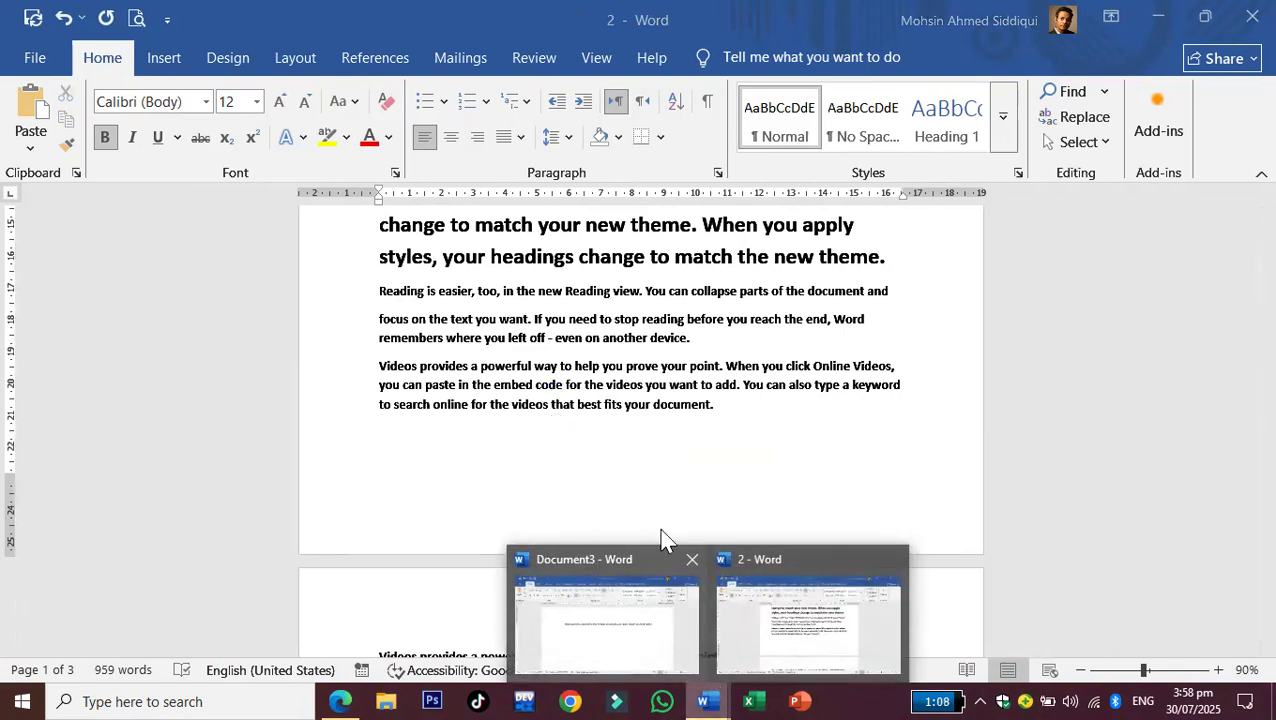
{"action": "left_click", "coordinate": [556, 404]}
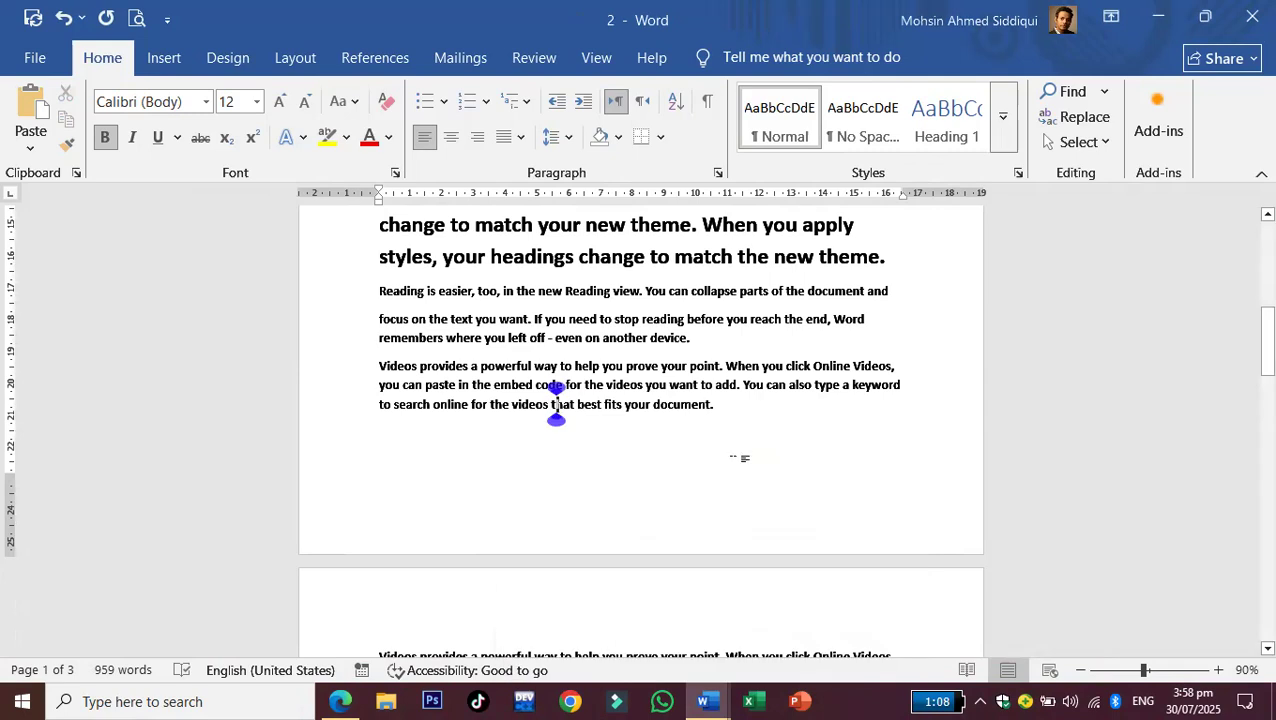
{"action": "key", "text": "ctrl+n"}
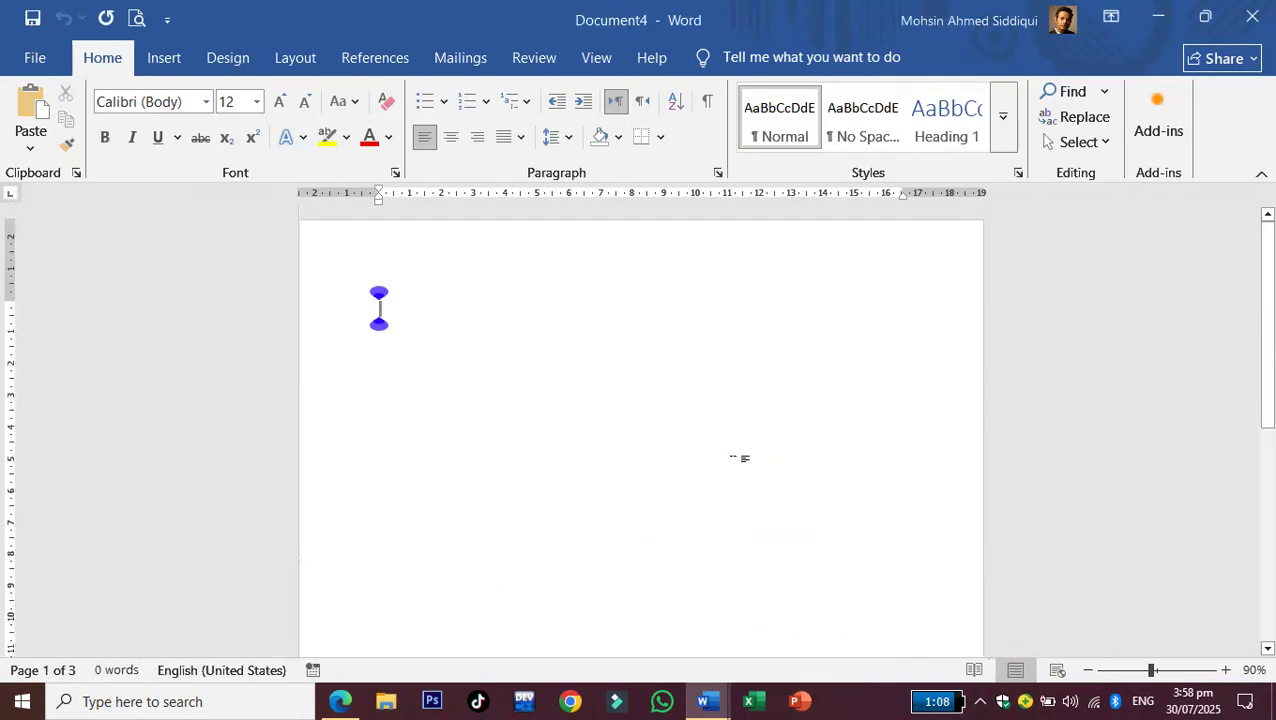
{"action": "key", "text": "ctrl+s"}
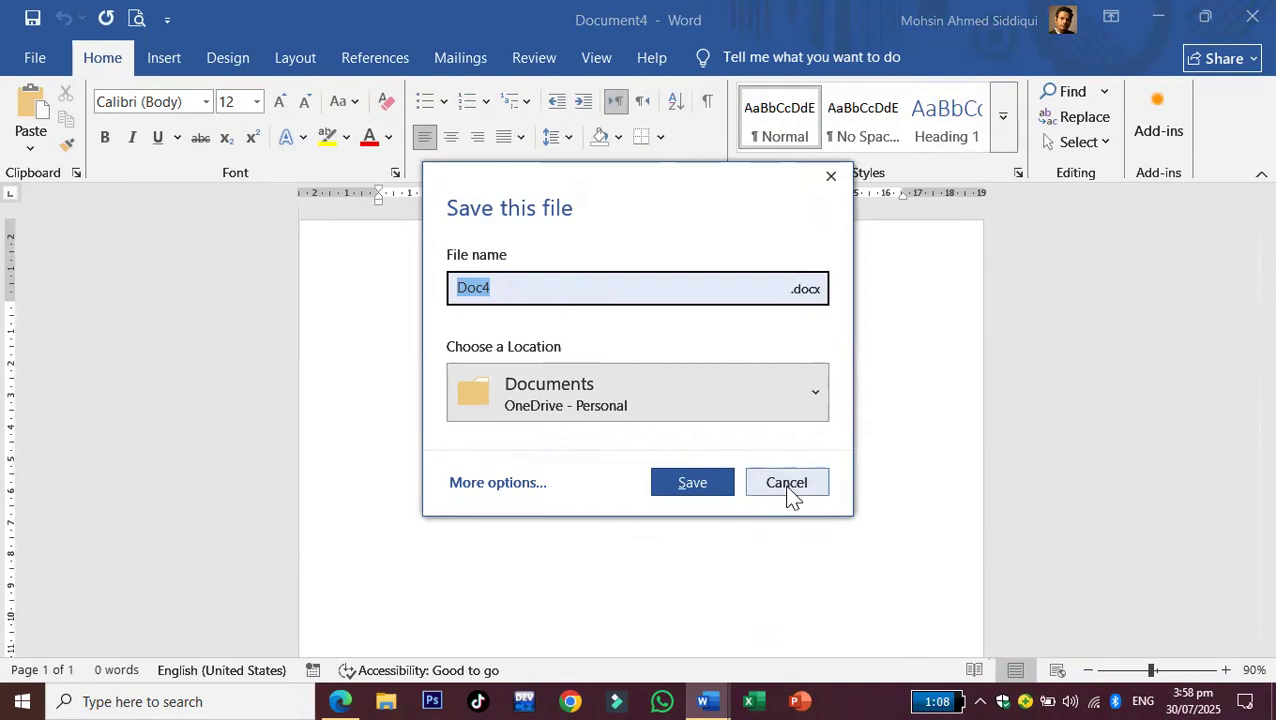
{"action": "left_click", "coordinate": [786, 483]}
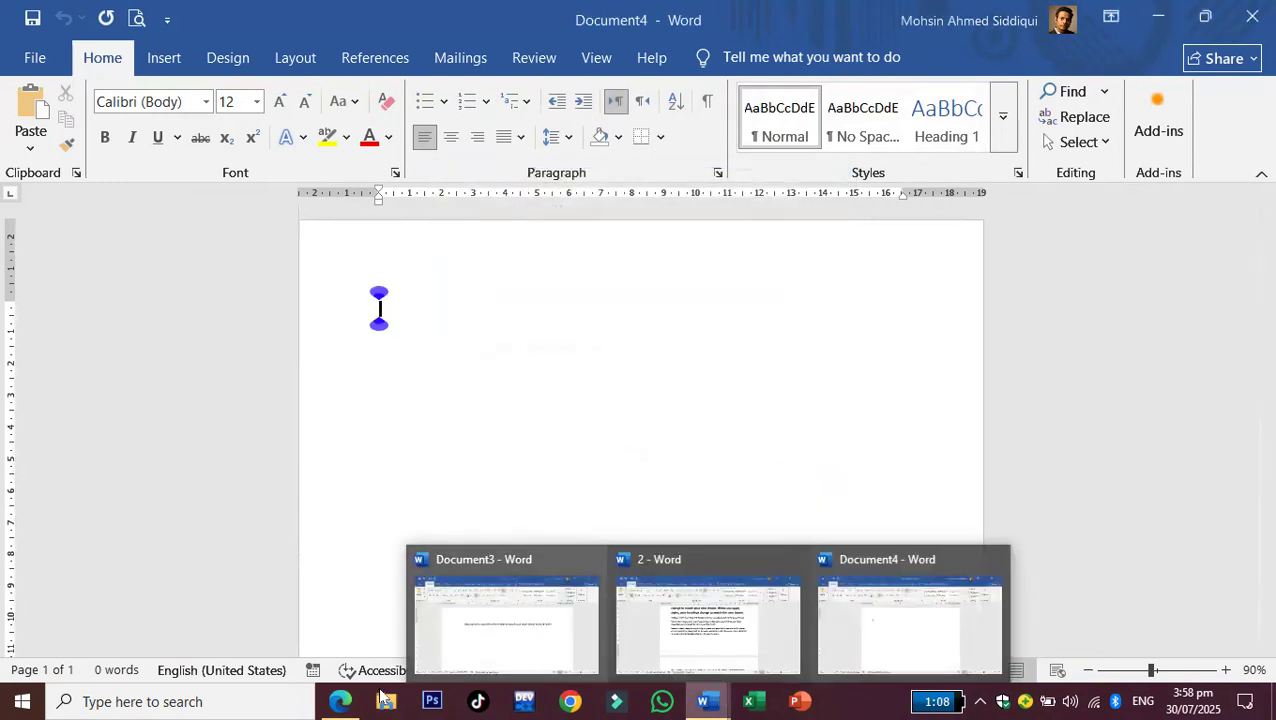
- Switch to the PDF in Edge and highlight the Shift + F12 and F1 entries in the Word shortcut list in green
{"action": "left_click", "coordinate": [340, 701]}
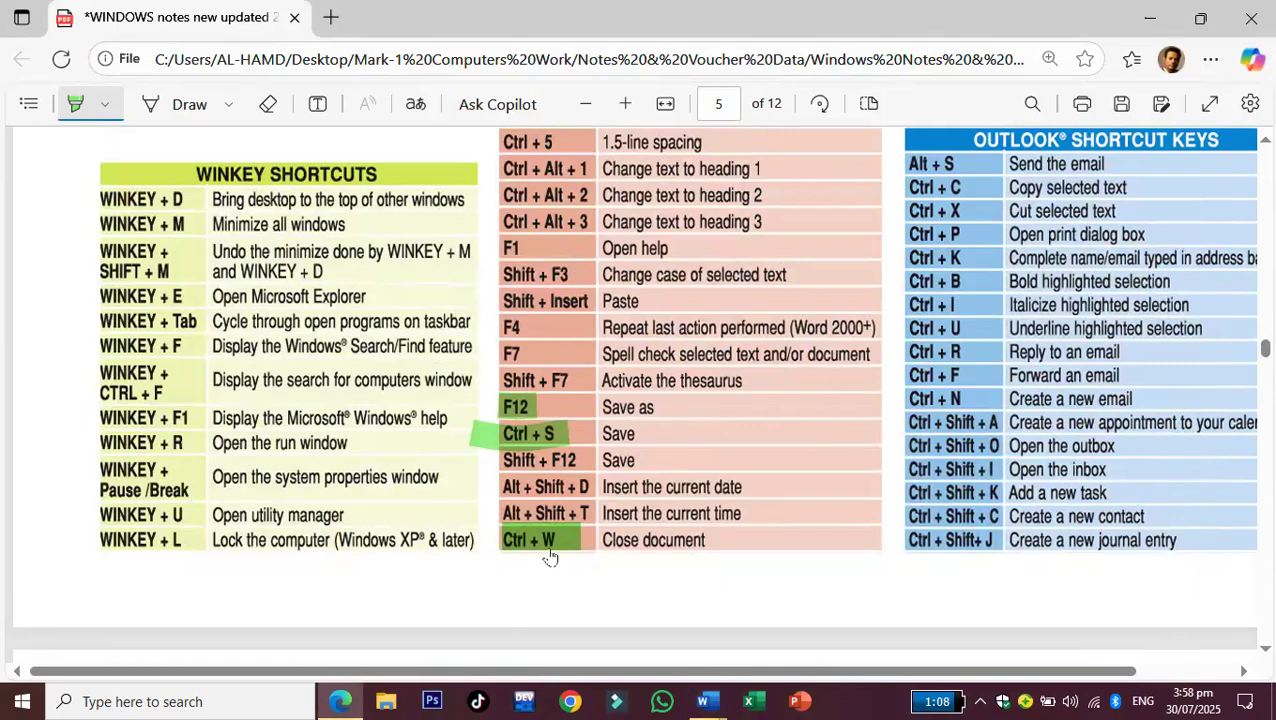
{"action": "left_click_drag", "start_coordinate": [578, 460], "coordinate": [476, 460]}
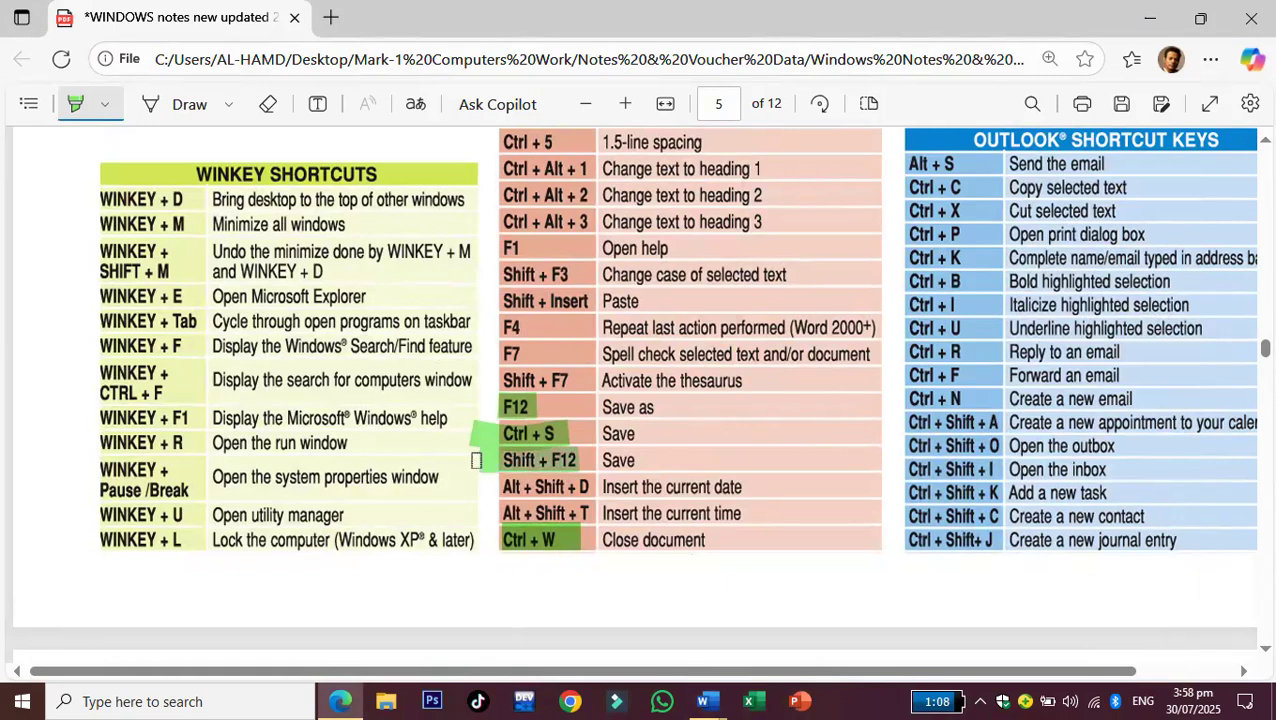
{"action": "scroll", "coordinate": [607, 486], "scroll_direction": "up", "scroll_amount": 1}
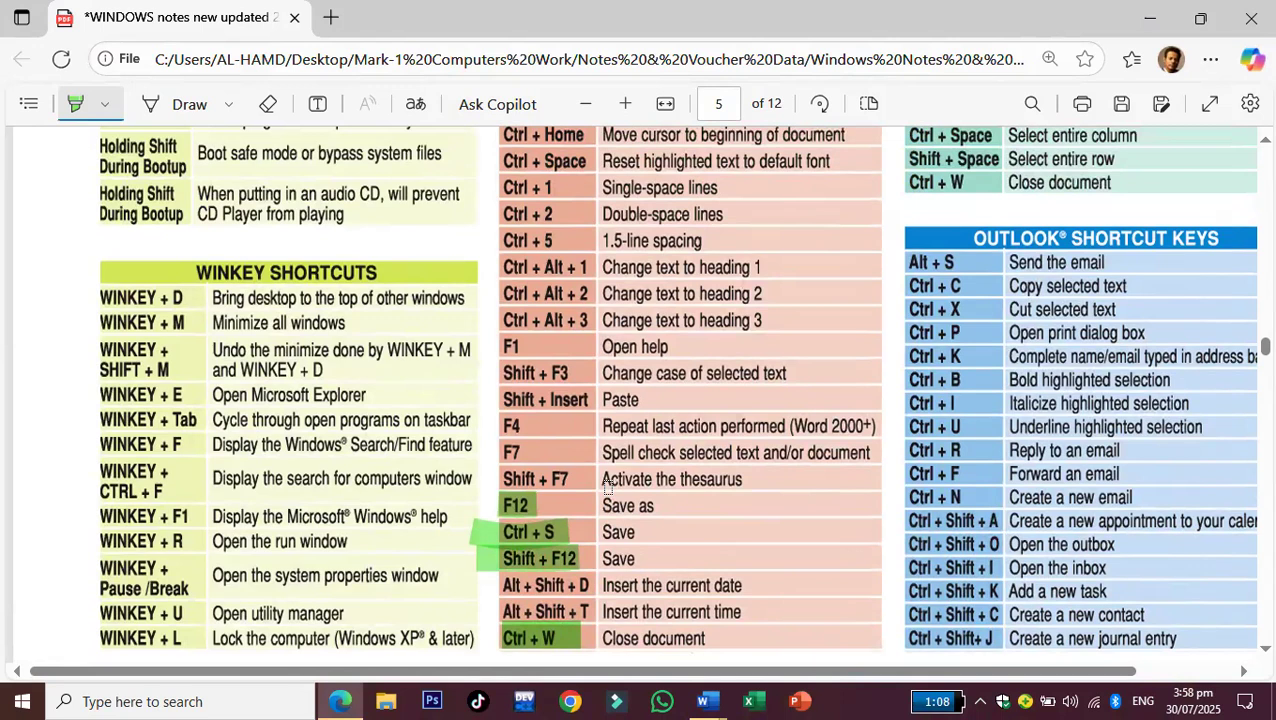
{"action": "scroll", "coordinate": [607, 486], "scroll_direction": "up", "scroll_amount": 1}
{"action": "left_click_drag", "start_coordinate": [527, 357], "coordinate": [490, 358]}
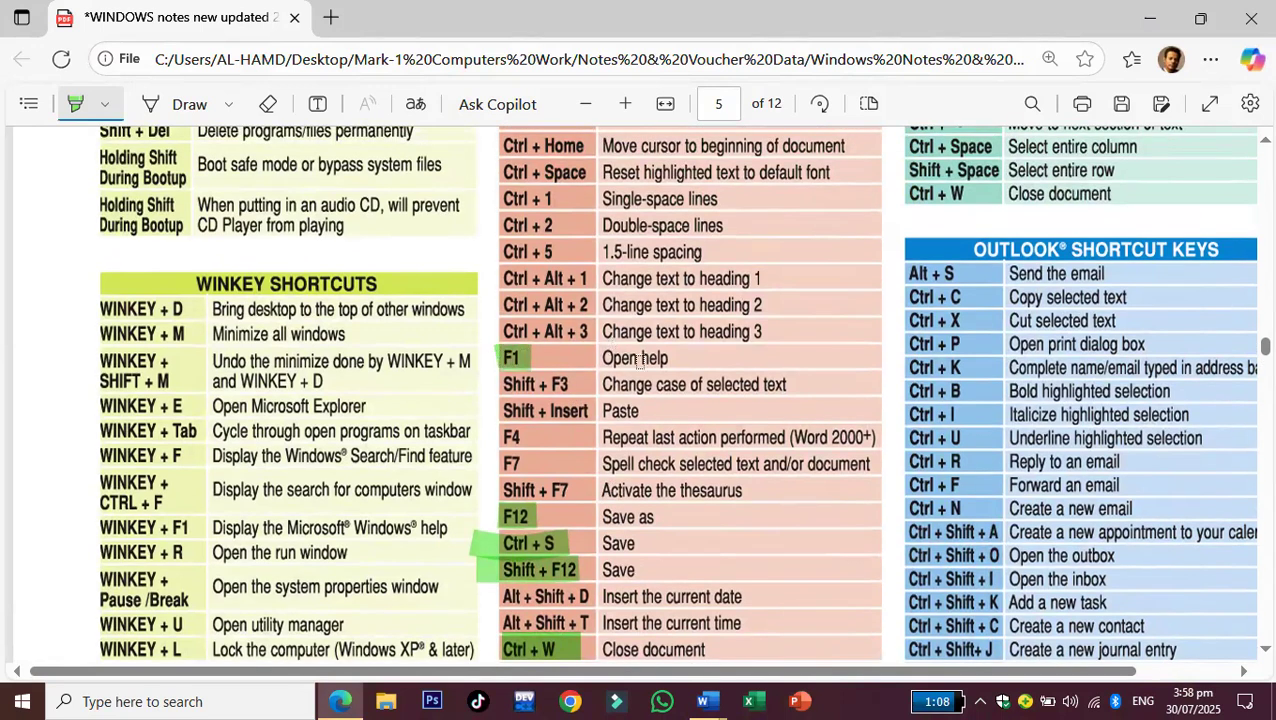
- Return to the blank Word document, open and close the Help pane, and minimize the document
{"action": "left_click", "coordinate": [1148, 14]}
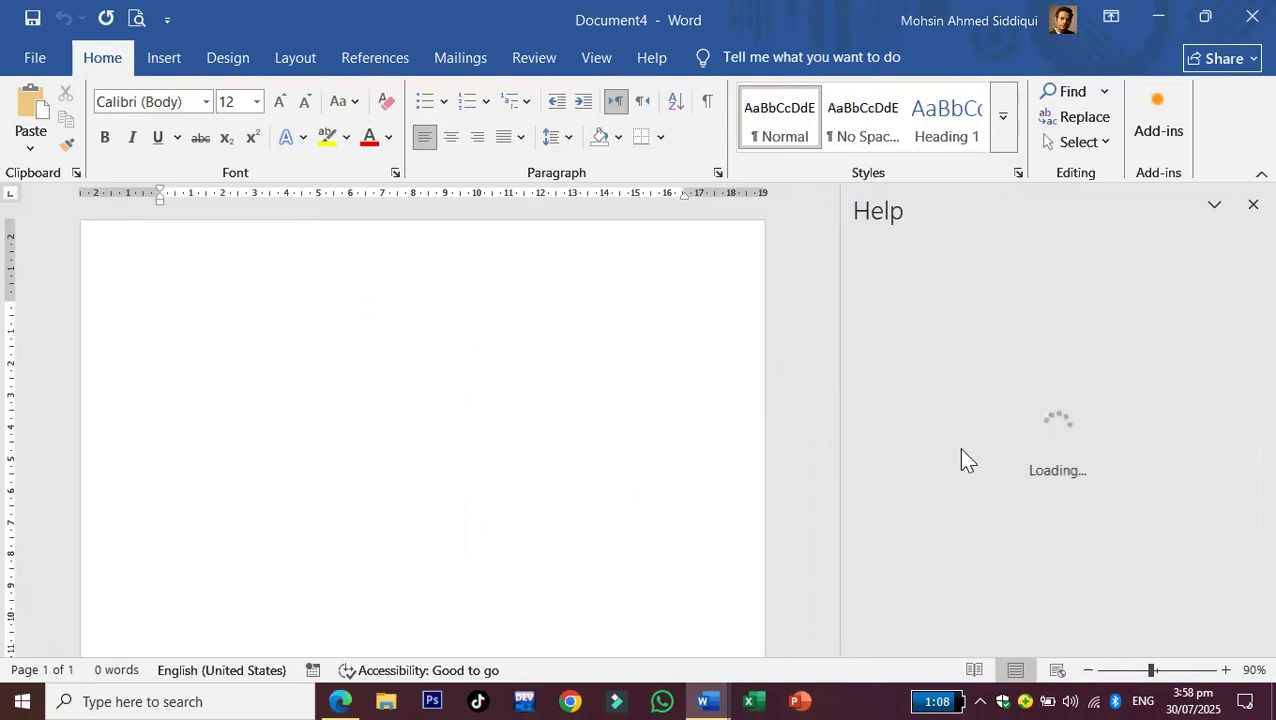
{"action": "left_click", "coordinate": [1252, 205]}
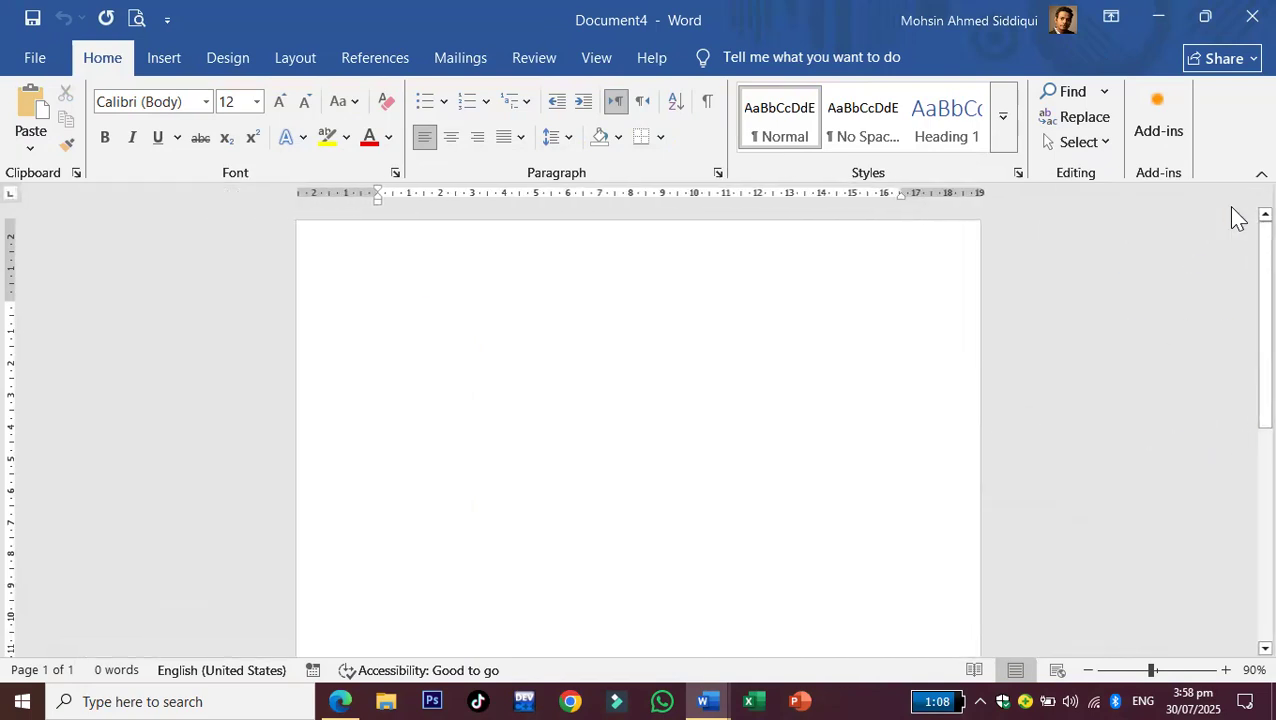
{"action": "left_click", "coordinate": [1160, 17]}
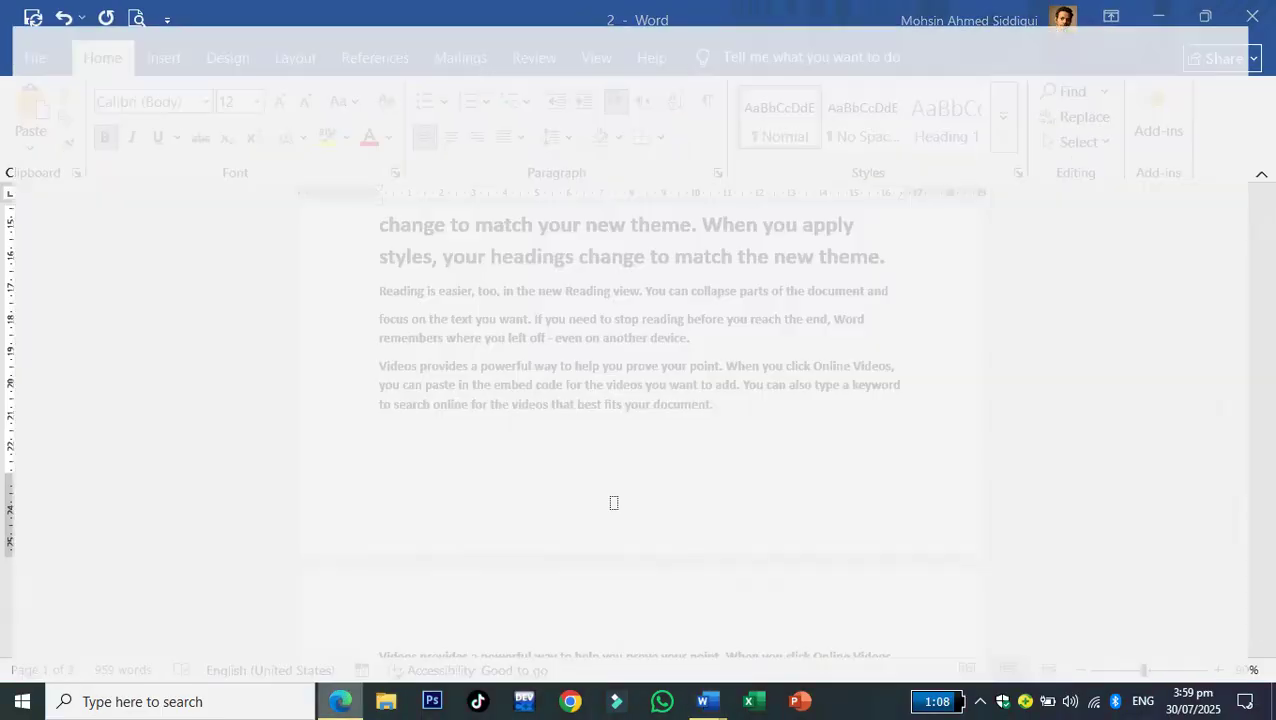
- Review the highlighted and remaining Word shortcuts throughout the list on page 5 of the PDF
{"action": "scroll", "coordinate": [614, 503], "scroll_direction": "down", "scroll_amount": 2}
{"action": "scroll", "coordinate": [614, 503], "scroll_direction": "up", "scroll_amount": 5}
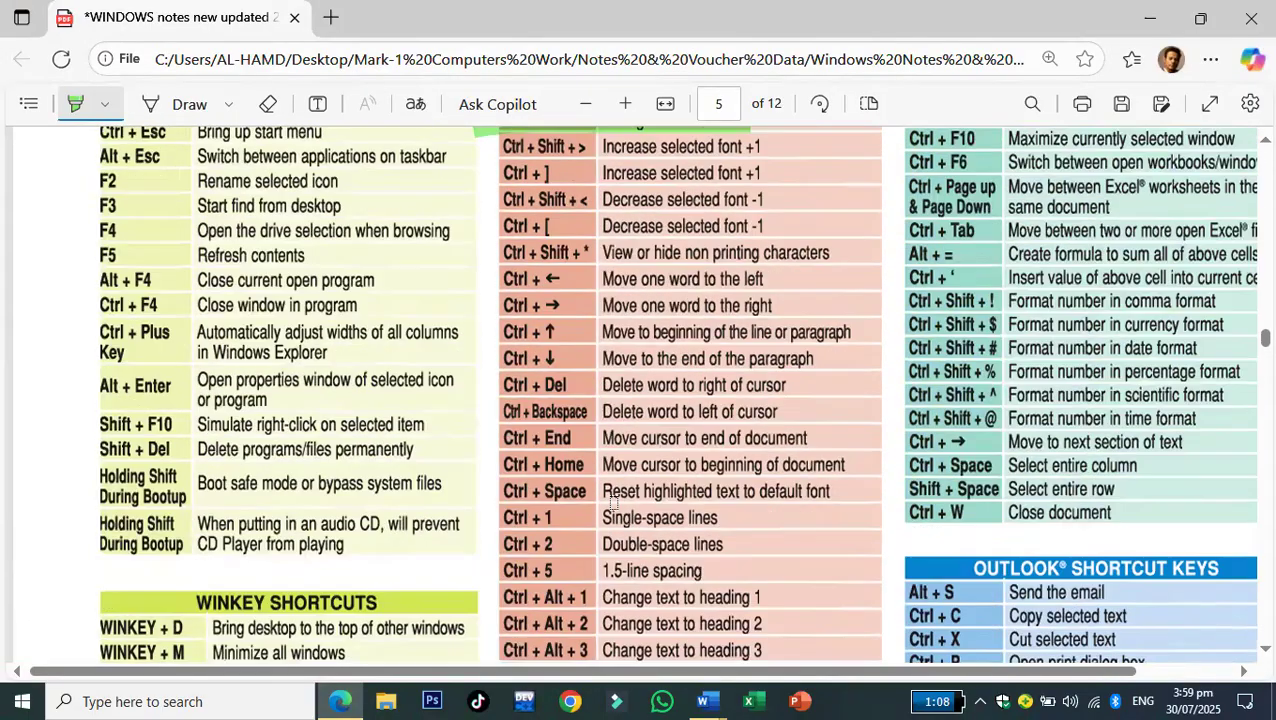
{"action": "scroll", "coordinate": [613, 503], "scroll_direction": "up", "scroll_amount": 3}
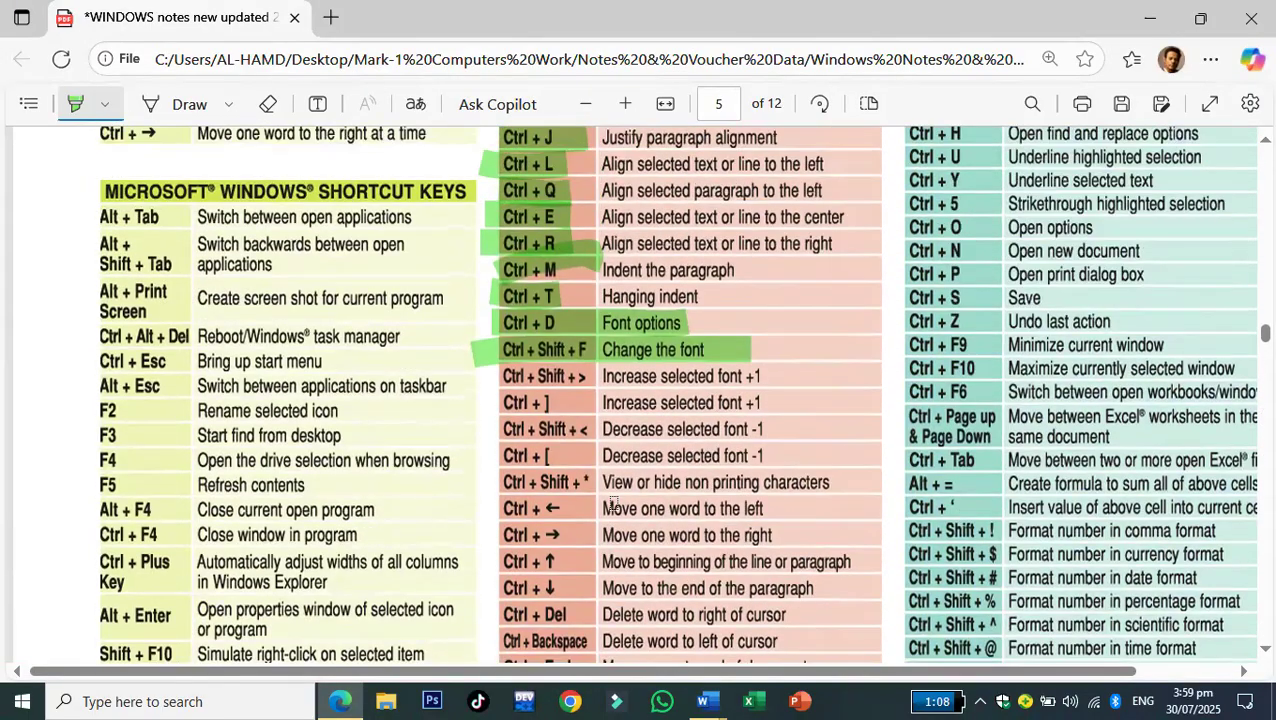
{"action": "scroll", "coordinate": [614, 503], "scroll_direction": "up", "scroll_amount": 4}
{"action": "scroll", "coordinate": [612, 502], "scroll_direction": "down", "scroll_amount": 7}
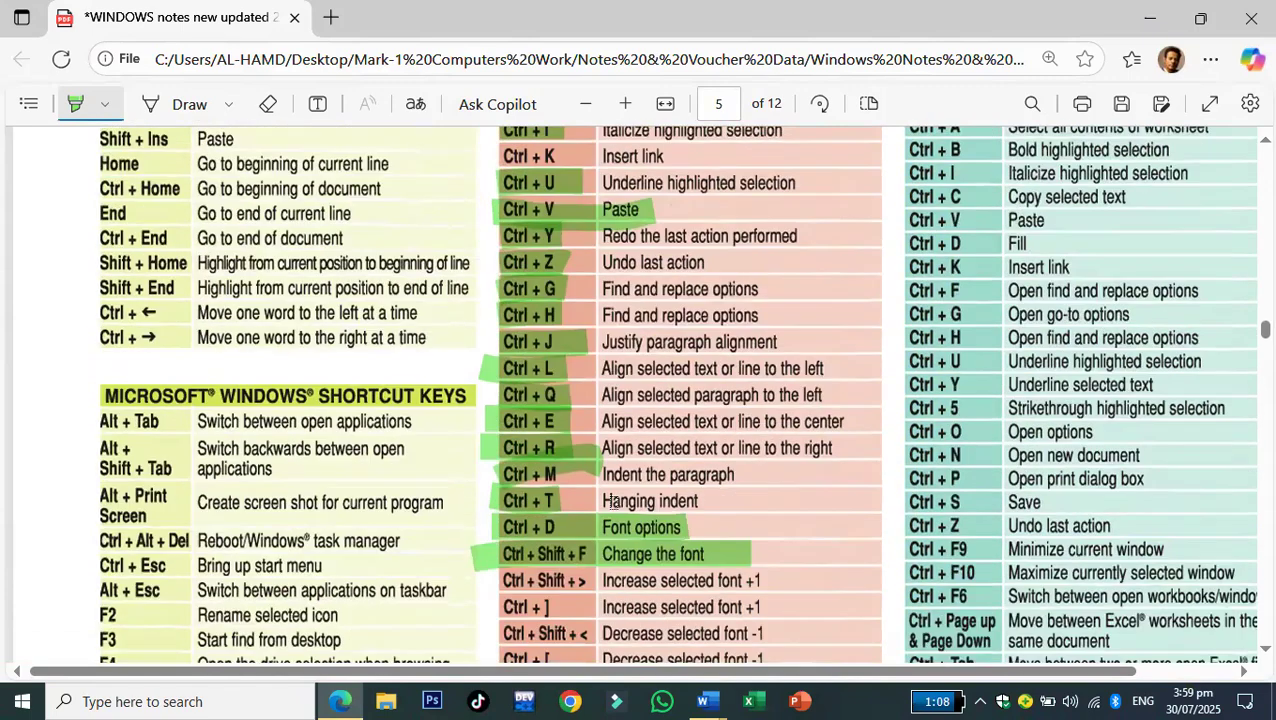
{"action": "scroll", "coordinate": [612, 502], "scroll_direction": "down", "scroll_amount": 7}
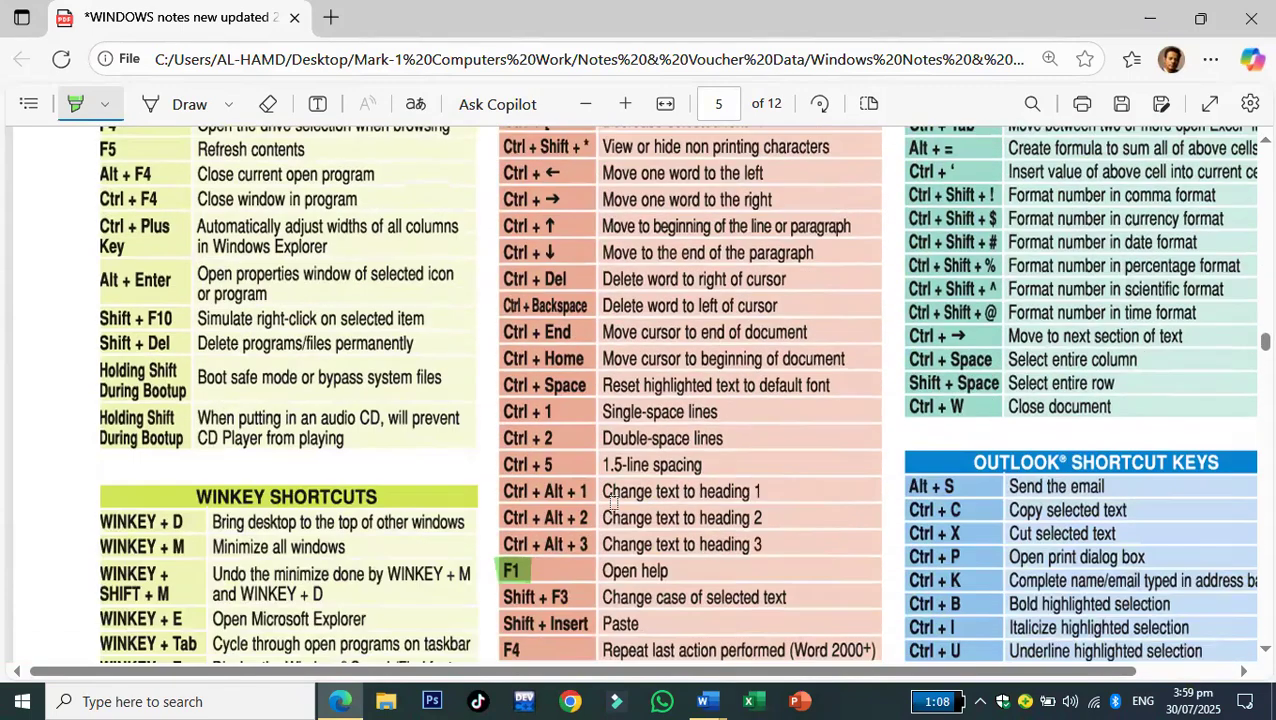
{"action": "scroll", "coordinate": [613, 503], "scroll_direction": "up", "scroll_amount": 3}
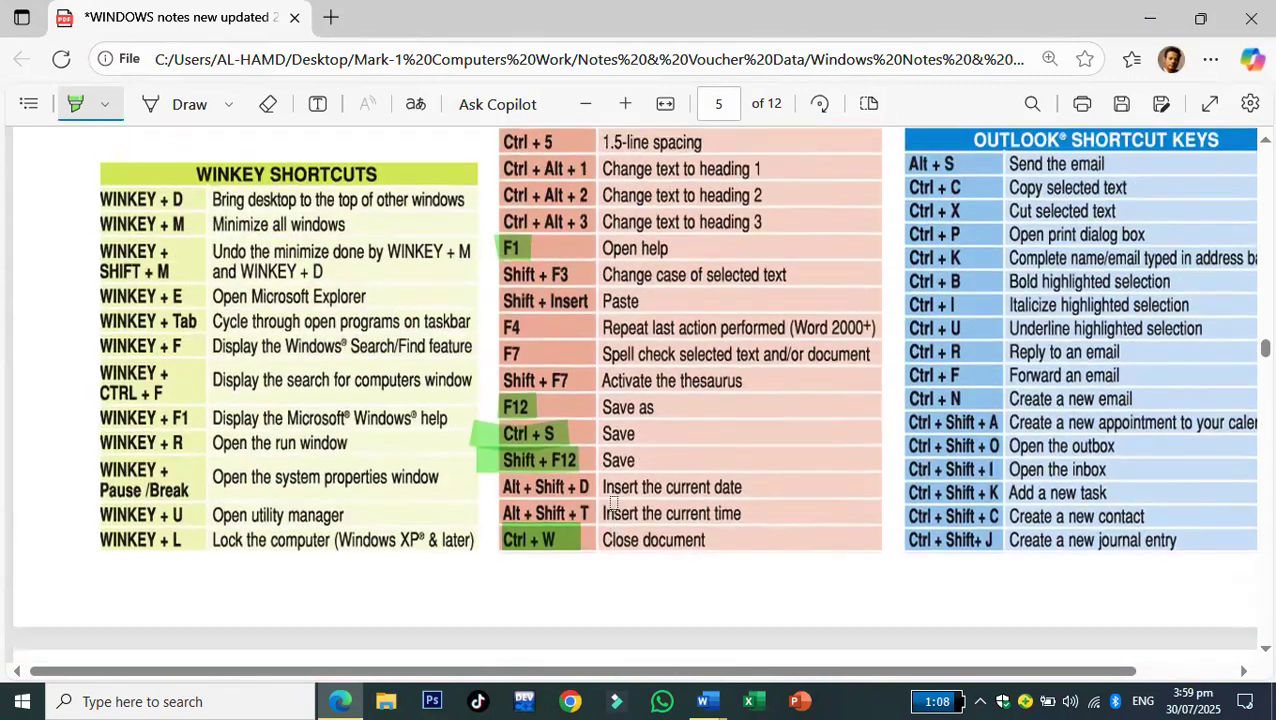
{"action": "scroll", "coordinate": [614, 503], "scroll_direction": "up", "scroll_amount": 11}
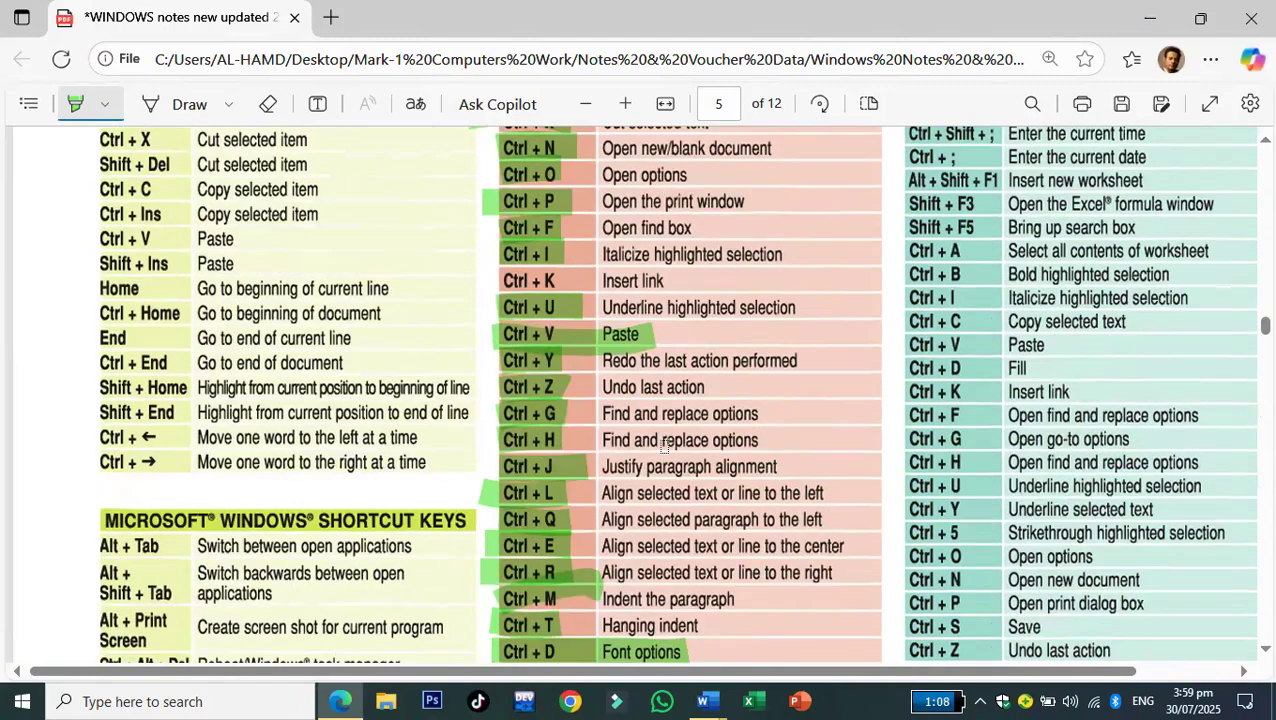
- Close the PDF in Edge and Document3 in Word to return to the desktop
{"action": "left_click", "coordinate": [1250, 17]}
{"action": "left_click", "coordinate": [757, 214]}
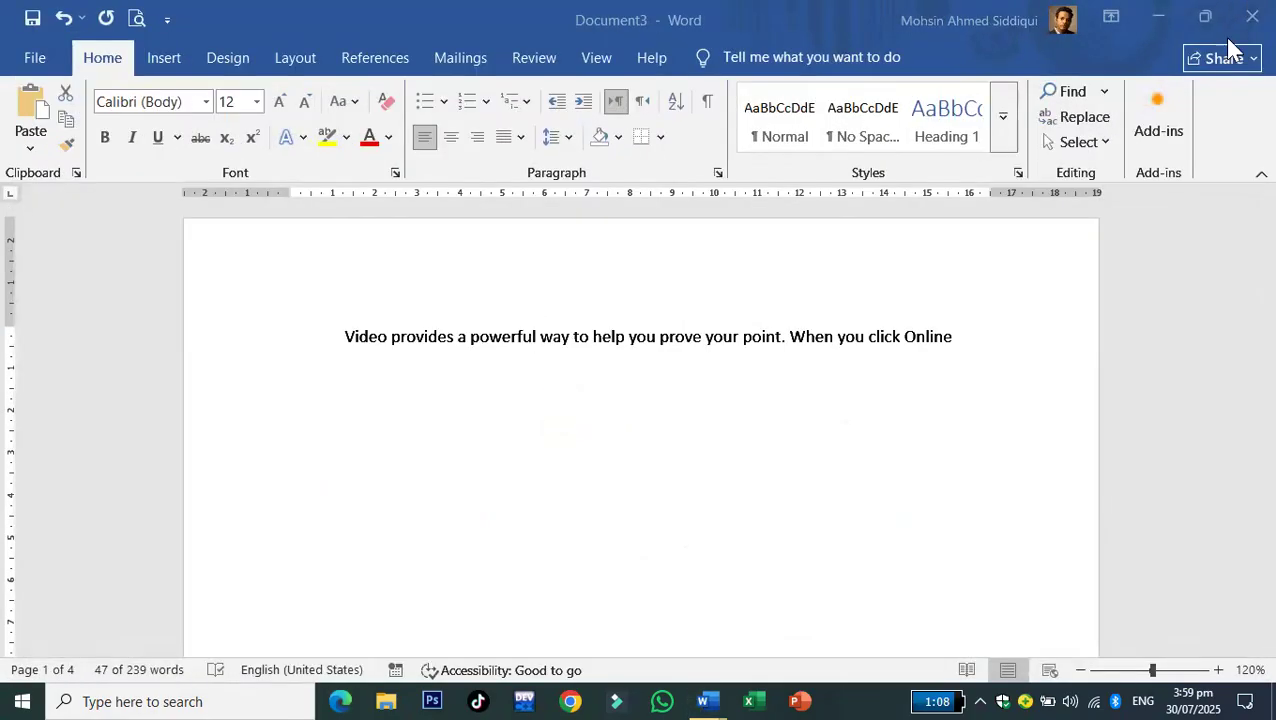
{"action": "left_click", "coordinate": [1250, 17]}
{"action": "left_click", "coordinate": [702, 479]}
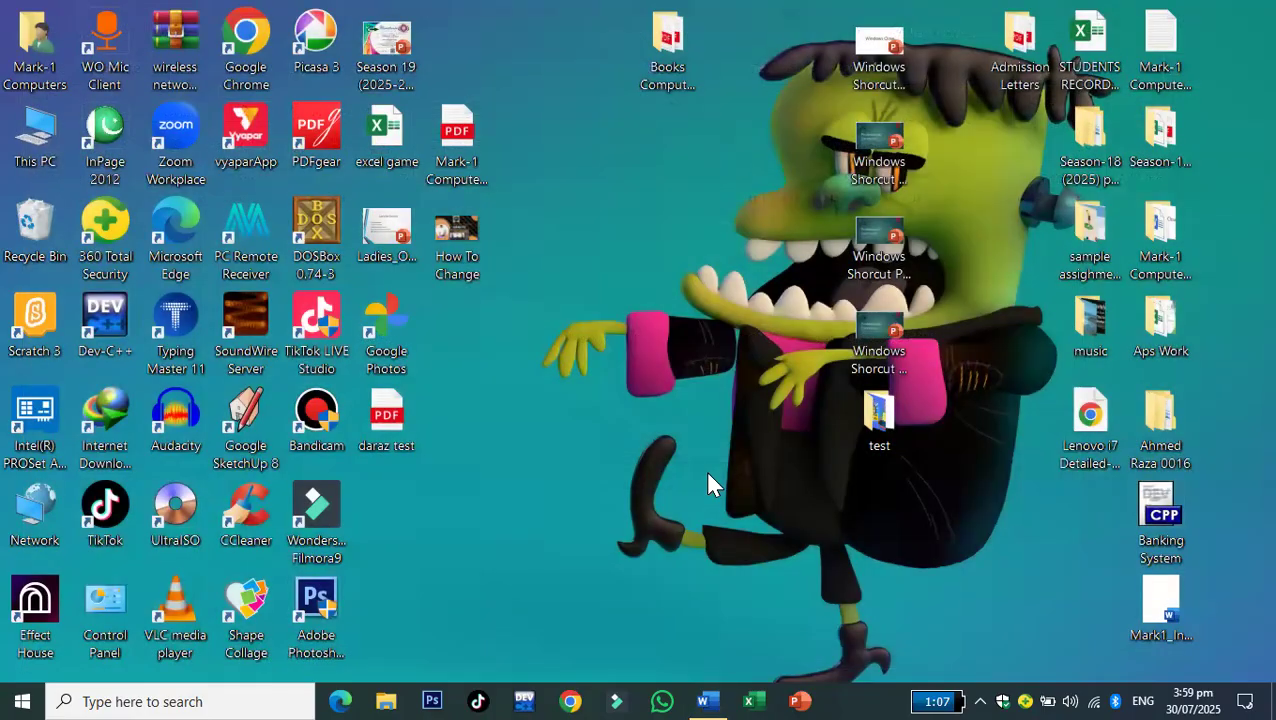